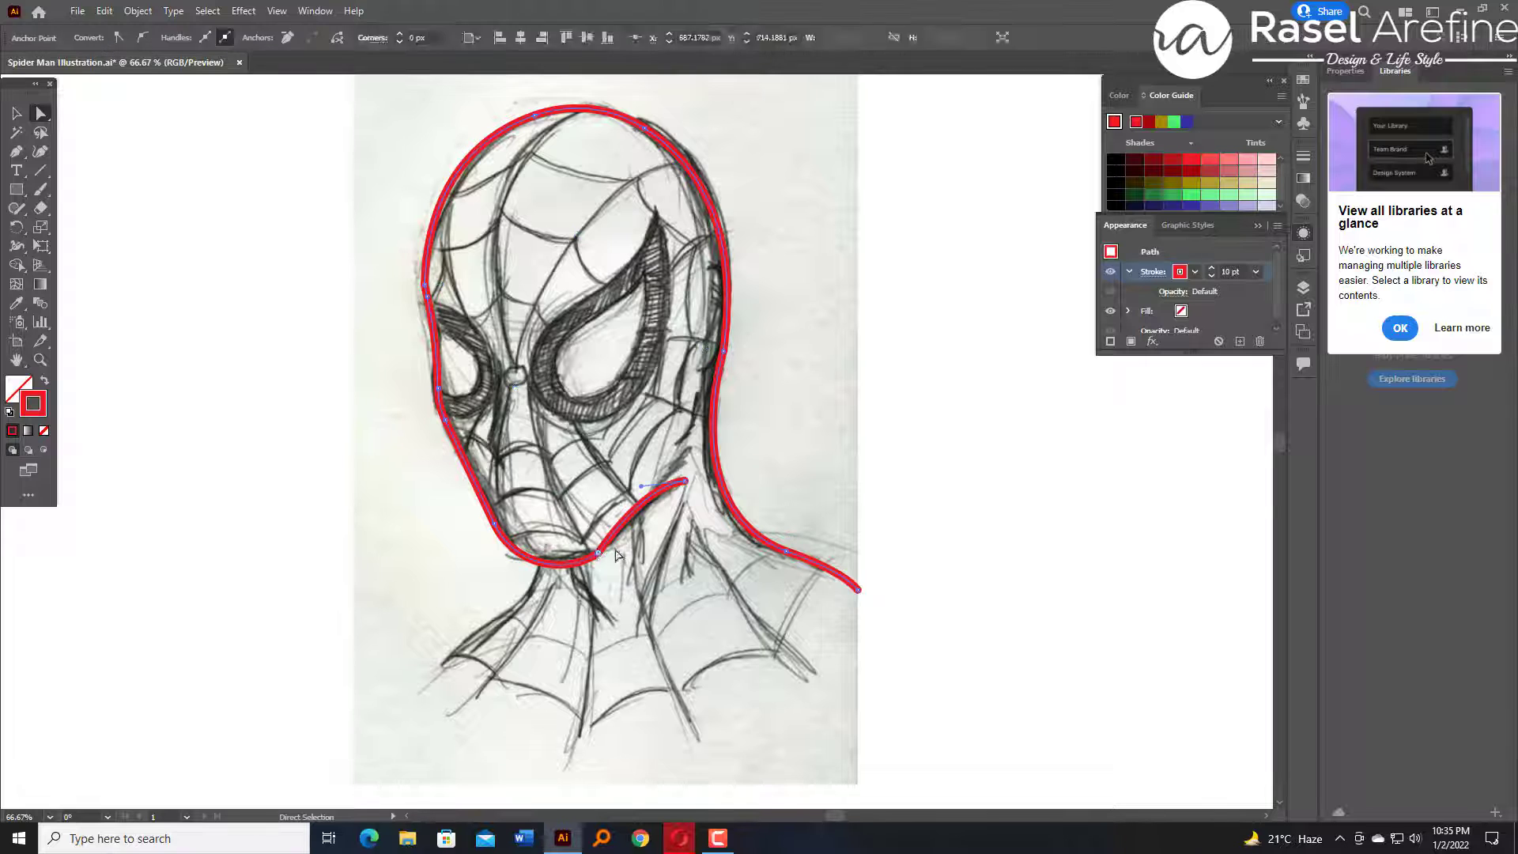
Round the corner anchor of the red jaw outline beneath the chin to a radius of about 98 px.
click(596, 552)
click(604, 489)
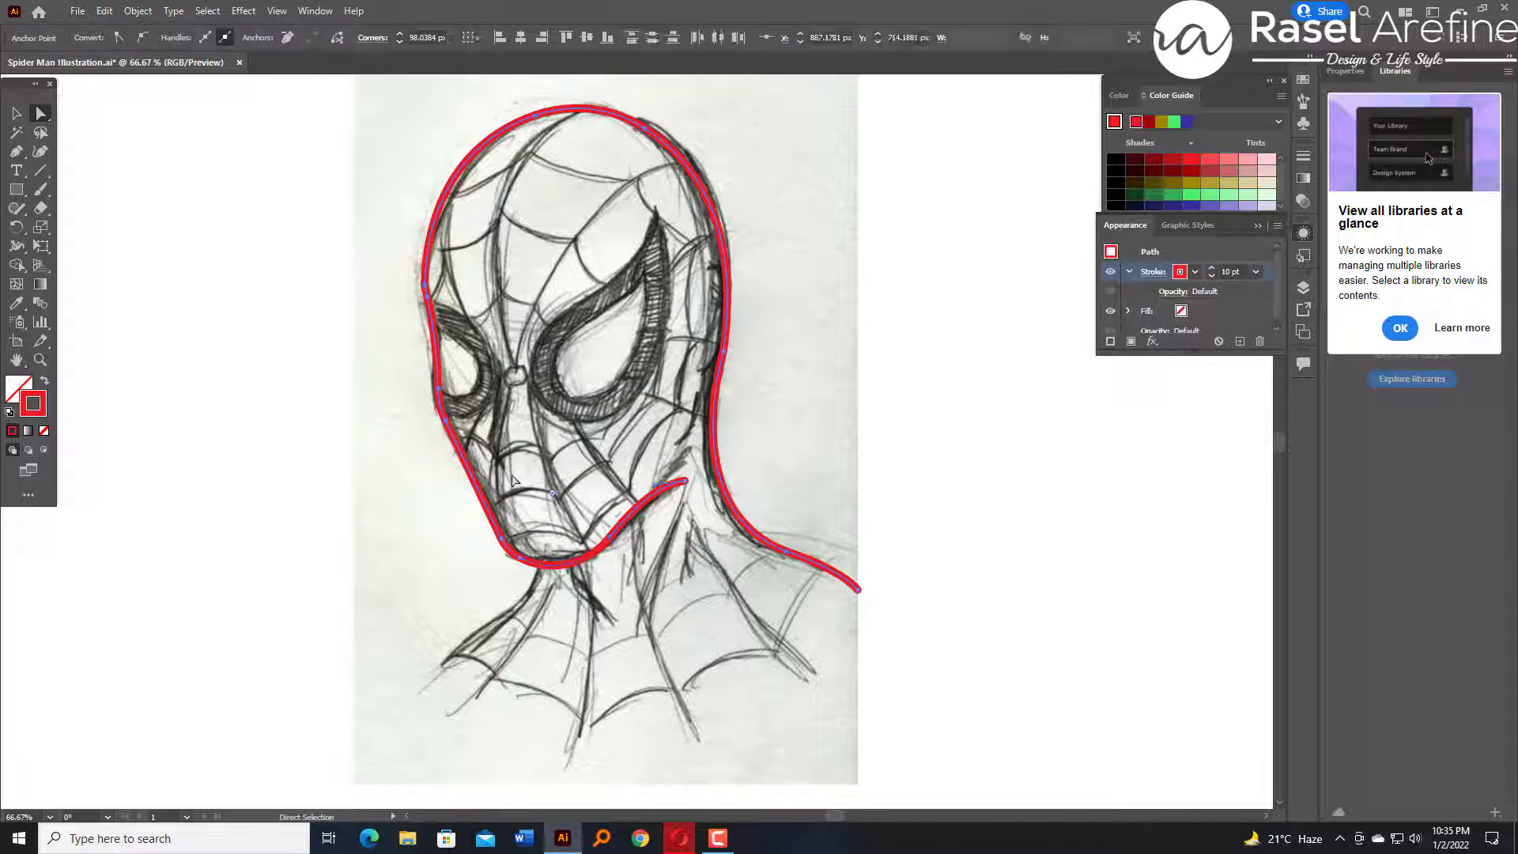
key(v)
click(653, 485)
click(222, 350)
drag(359, 306, 337, 296)
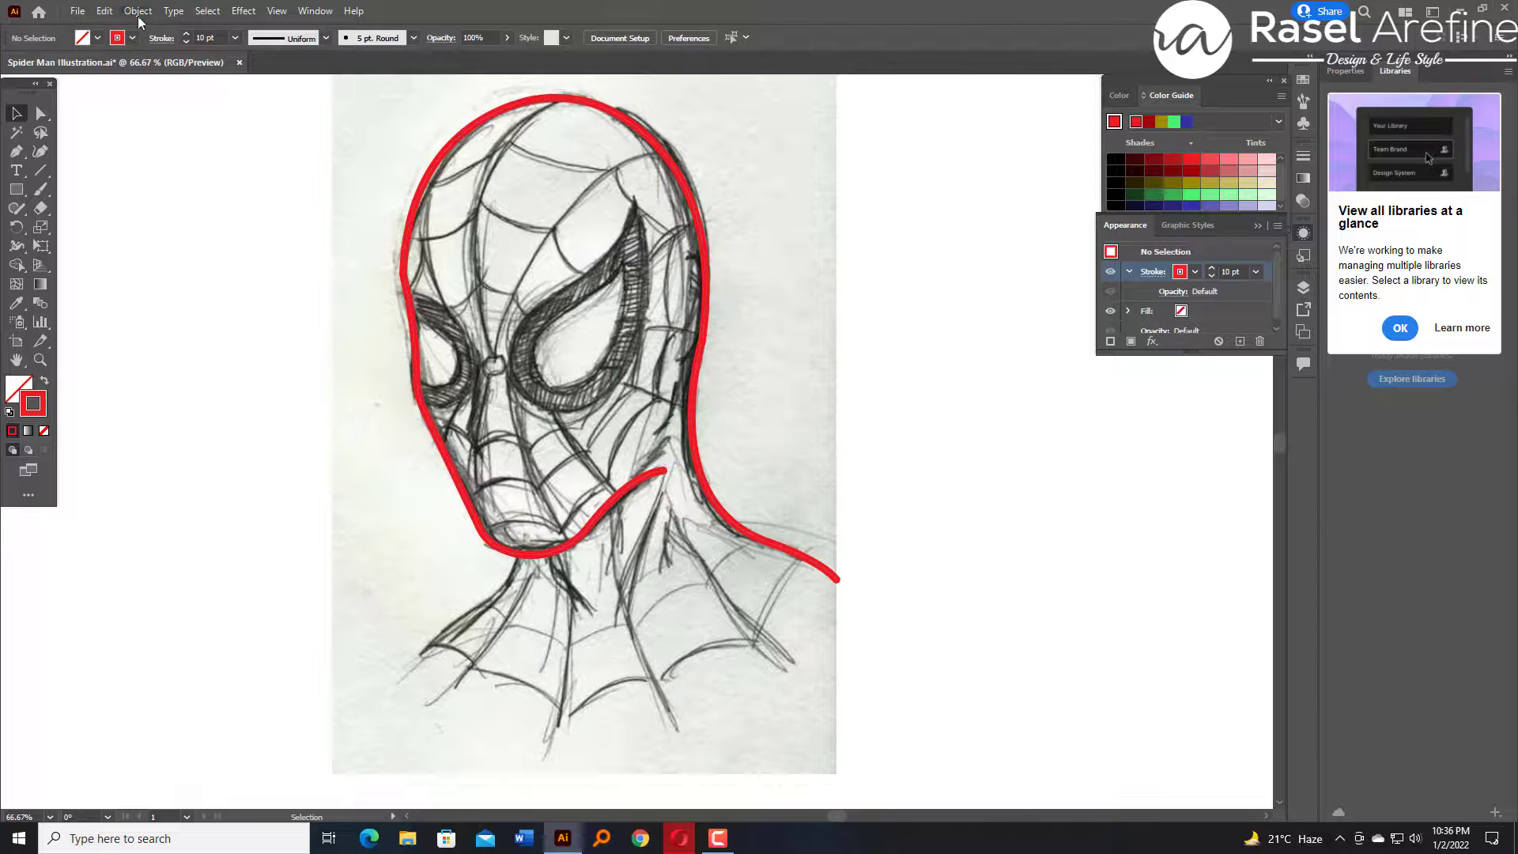
Unlock the sketch image and expand Layer 1 to list its contents.
click(137, 13)
click(158, 155)
click(1405, 328)
click(1303, 287)
click(1302, 287)
click(1302, 287)
click(1145, 304)
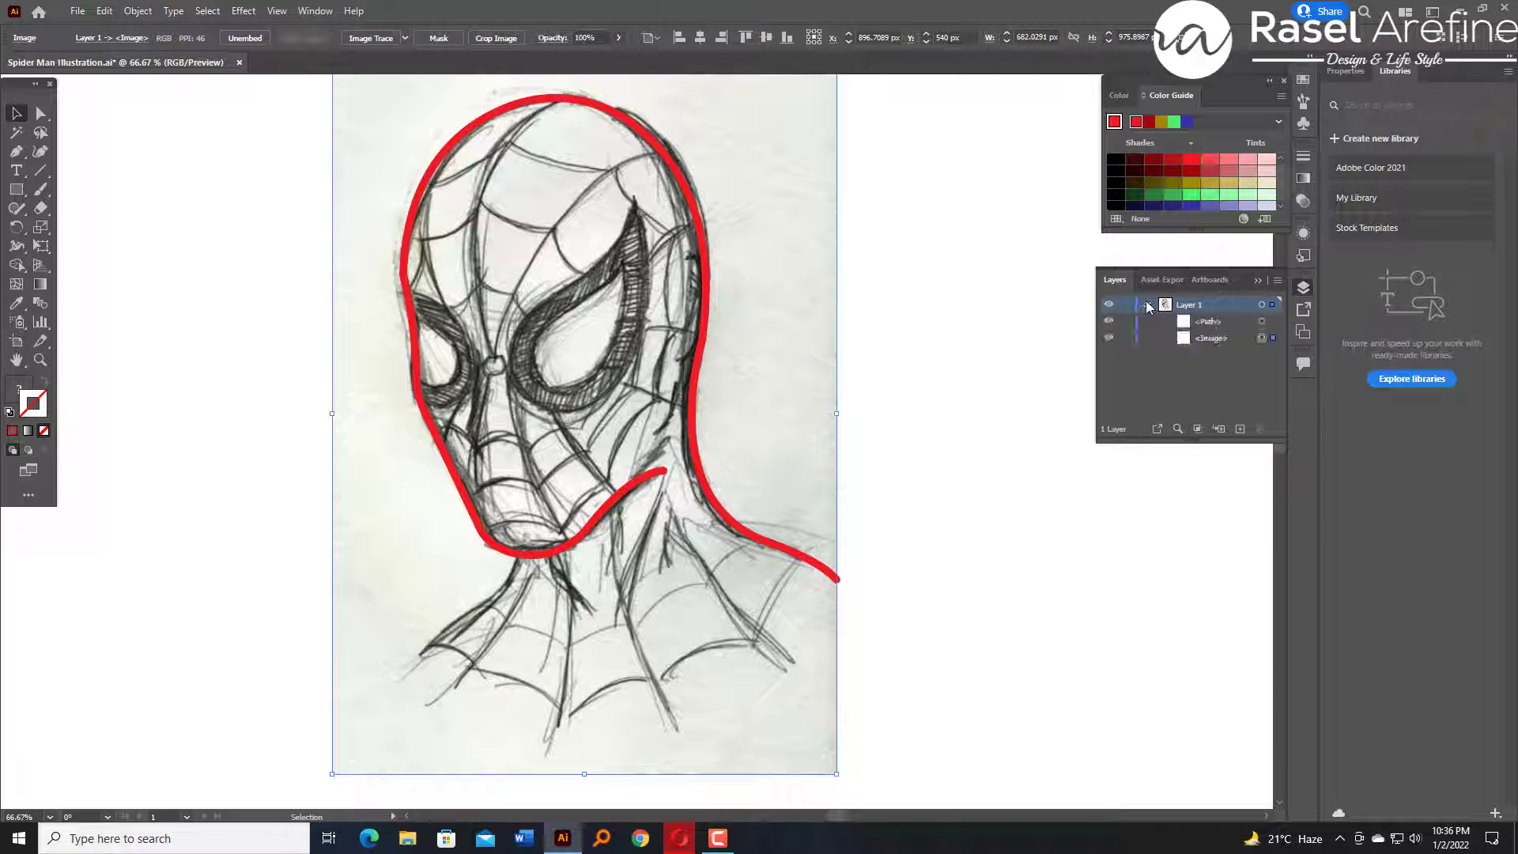
Lower the sketch image's opacity to 59% and lock the image again.
click(1304, 310)
click(1303, 331)
click(1303, 201)
click(1264, 173)
drag(1267, 191, 1235, 193)
click(951, 263)
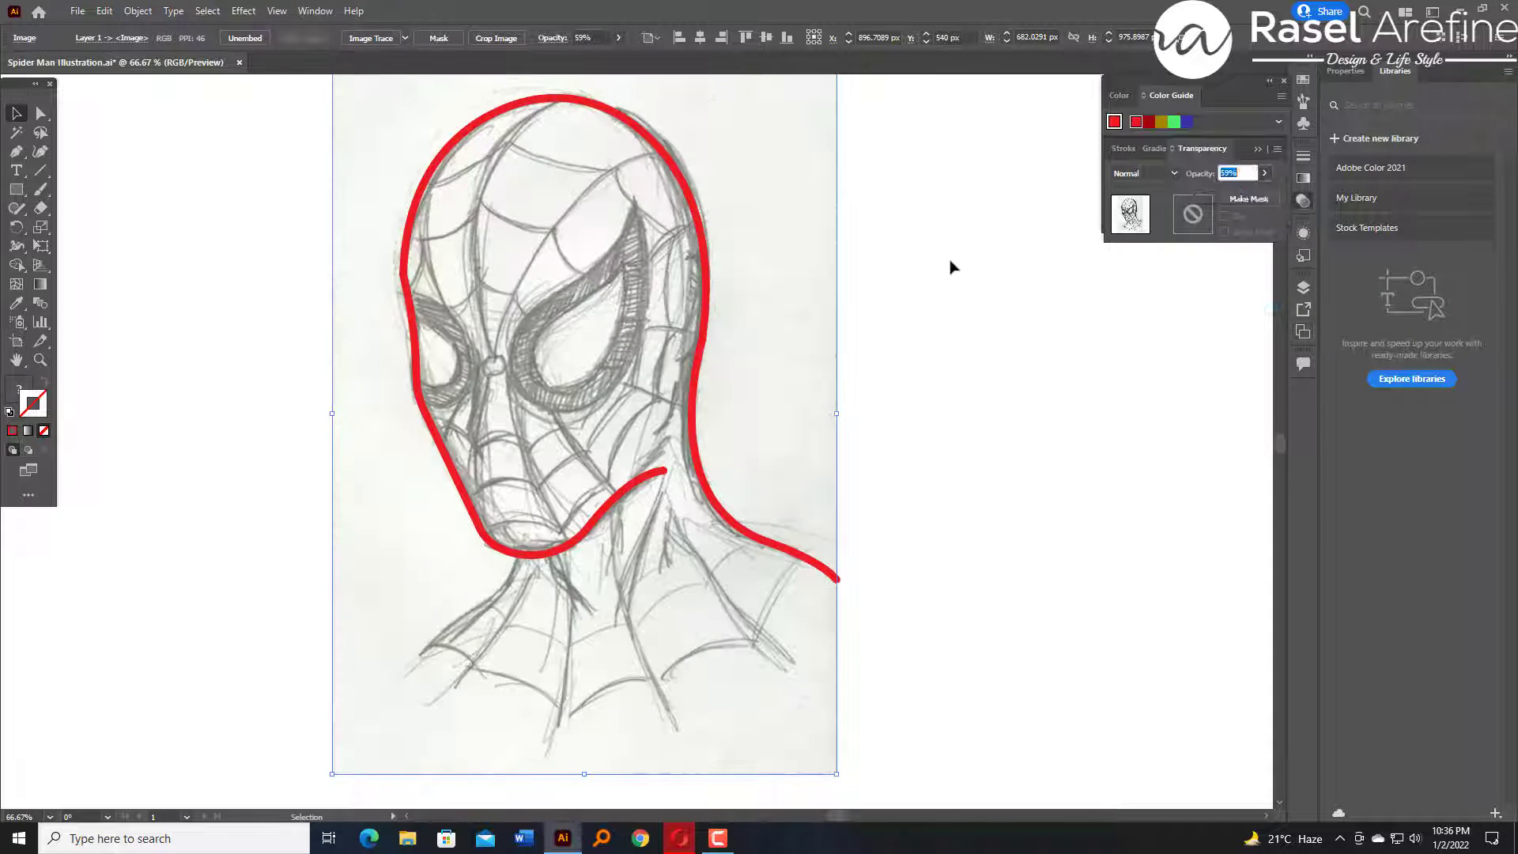
key(ctrl+2)
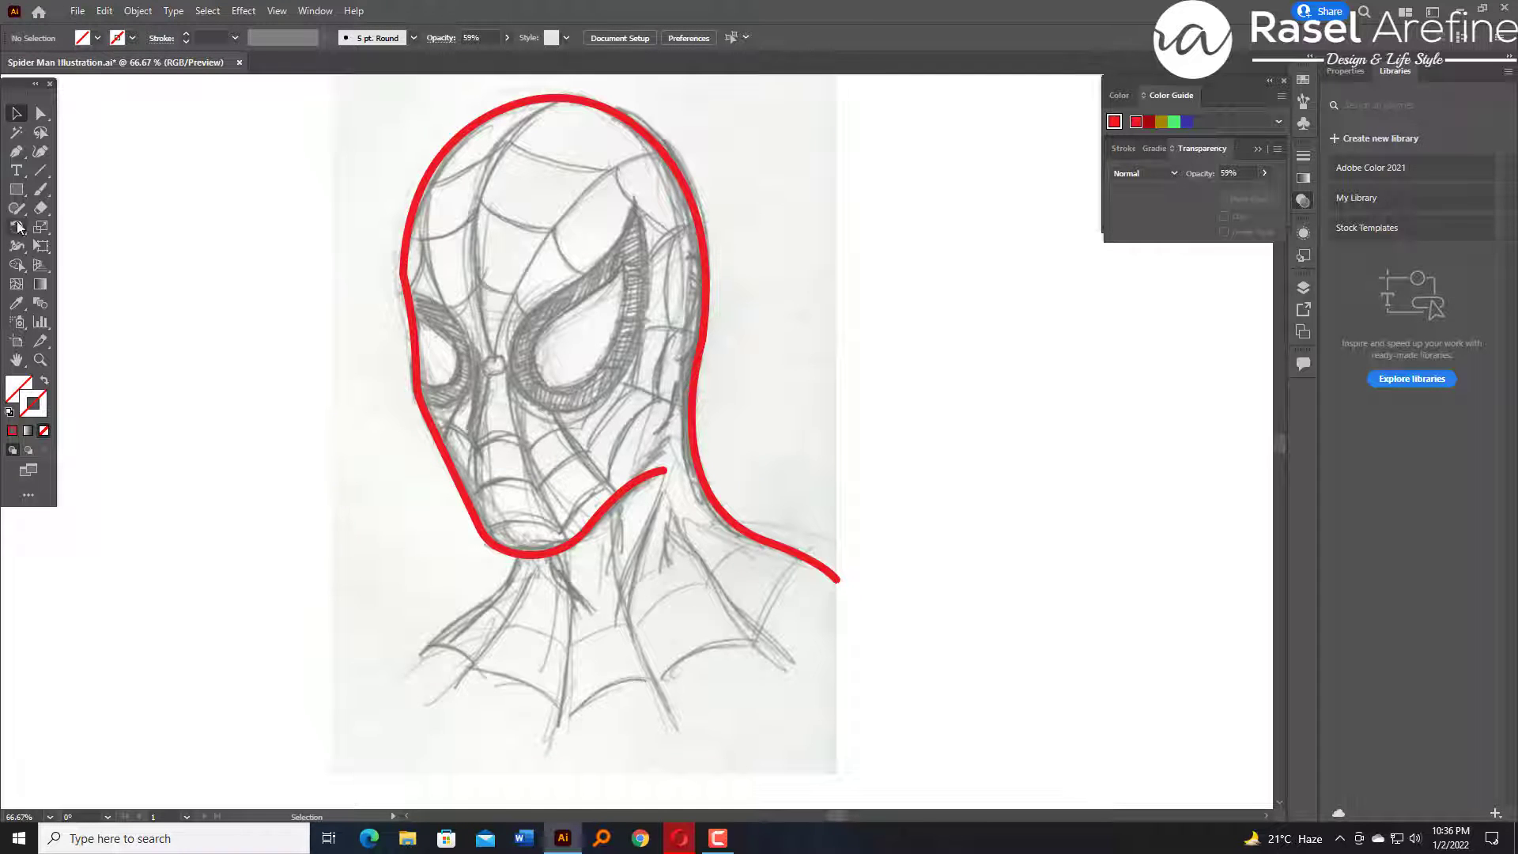
Trace the left neck and shoulder curve from the chin with the Pen tool and copy the head outline's red 10 pt stroke onto it.
click(519, 553)
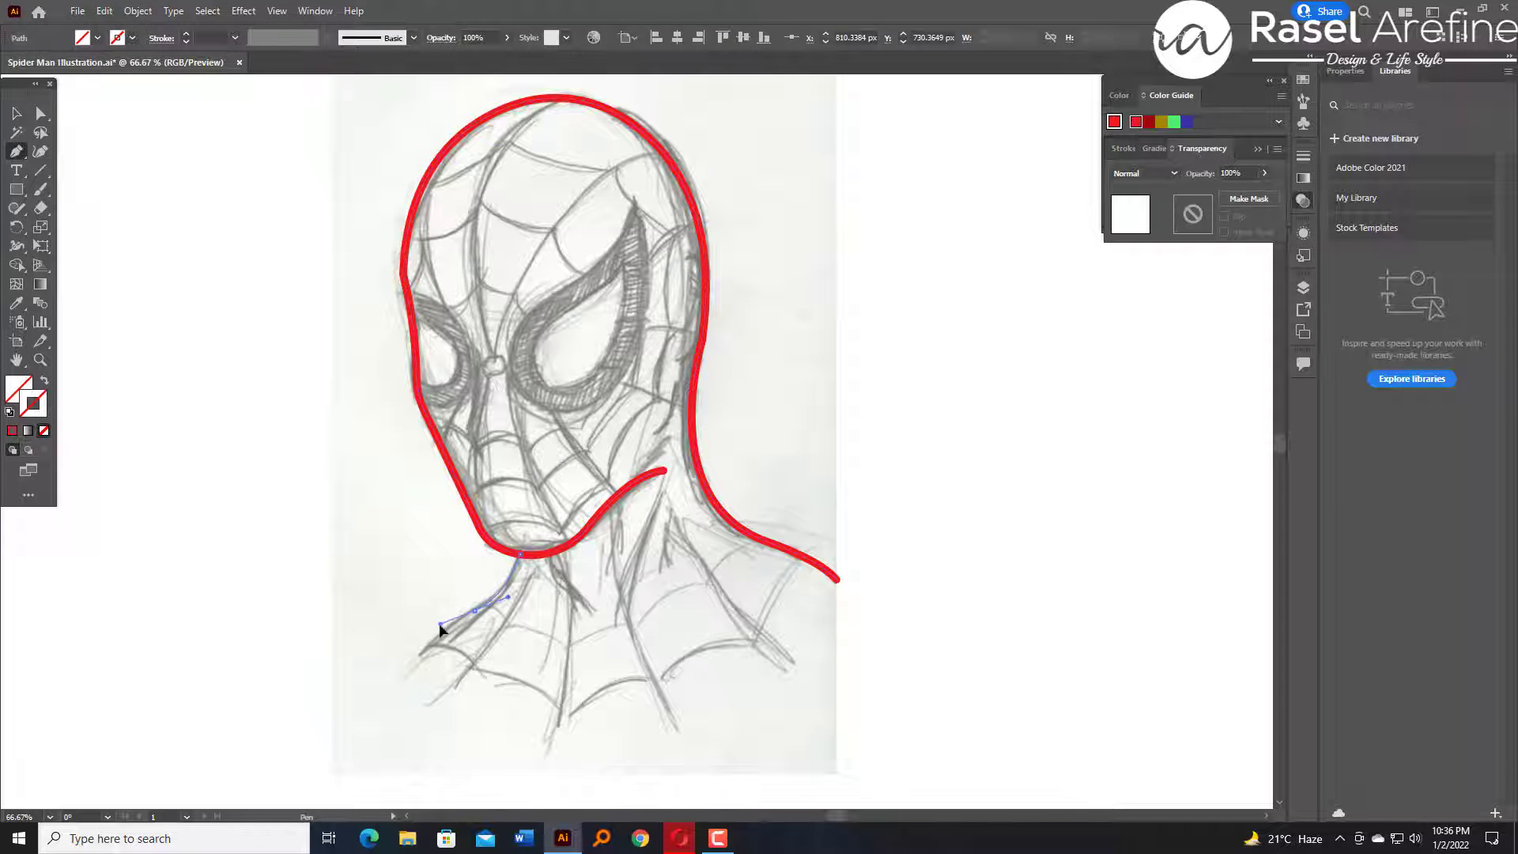
drag(441, 628, 440, 627)
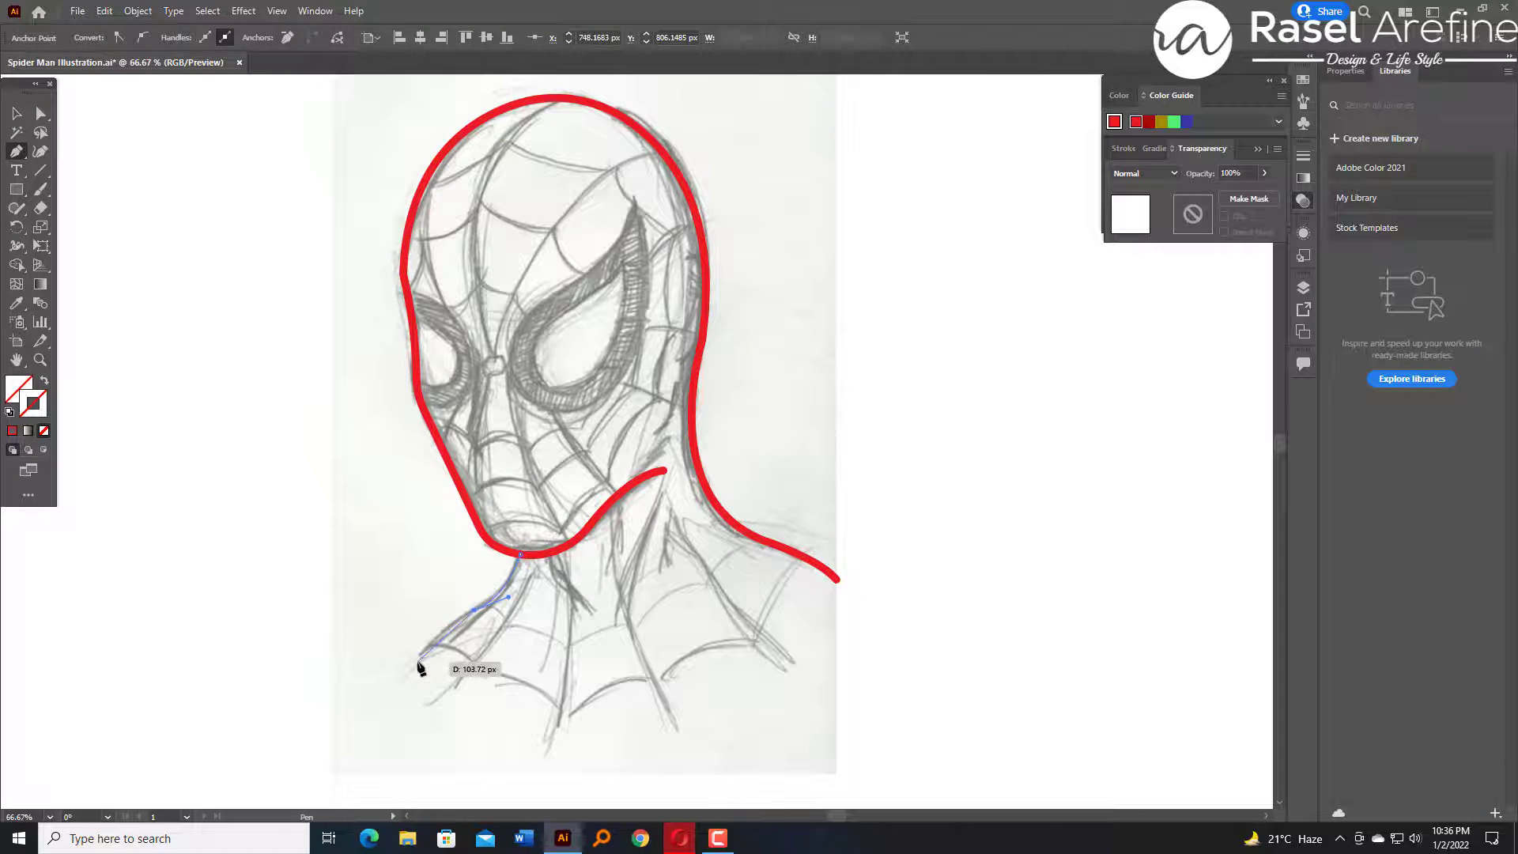
key(i)
click(409, 250)
key(v)
click(422, 386)
click(477, 610)
key(a)
click(508, 680)
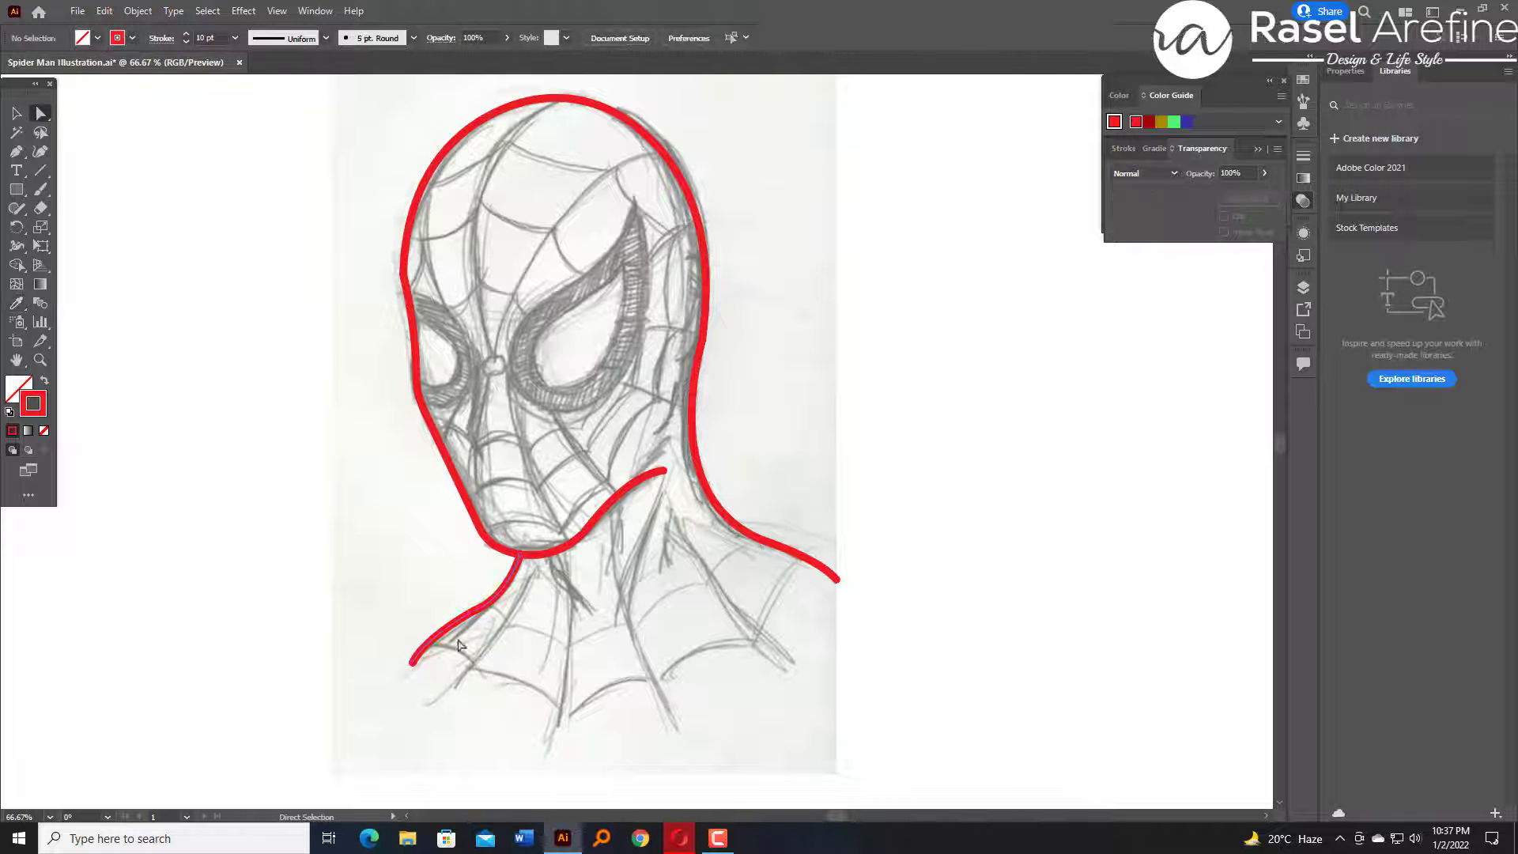
Draw a red outlined ellipse around the sketch's left eye, extending beyond the face edge.
click(16, 151)
key(ctrl+equal)
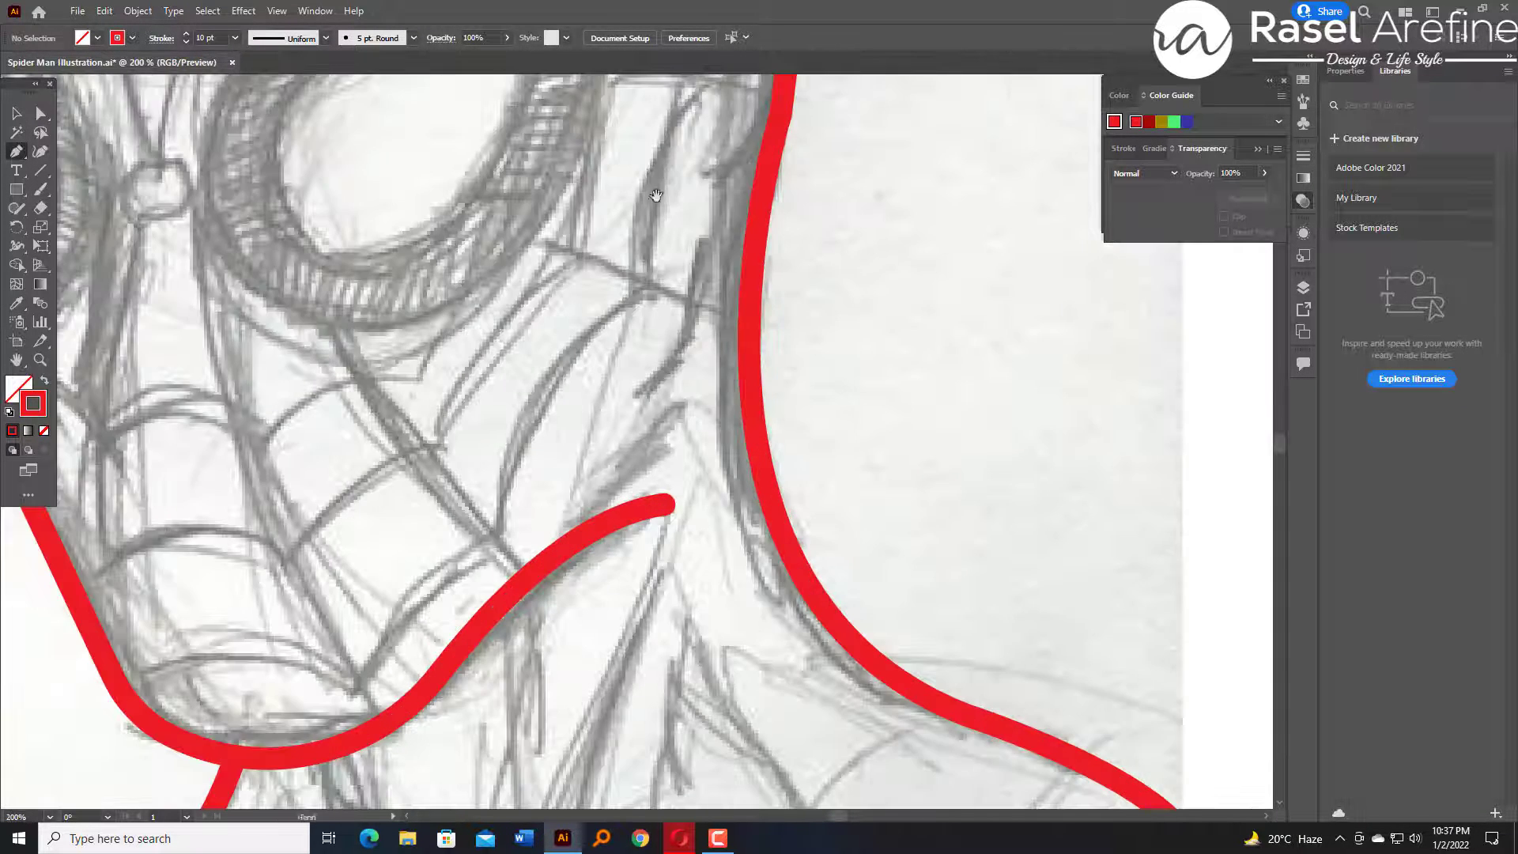
drag(440, 310, 536, 356)
key(v)
right_click(16, 190)
click(76, 229)
mouse_move(221, 290)
mouse_down()
mouse_move(410, 421)
mouse_move(396, 448)
mouse_up()
Move, rotate and resize the ellipse to about 211 by 147 px so its inner side follows the left eye's rim.
key(v)
click(264, 239)
drag(285, 294, 321, 280)
drag(345, 433, 346, 400)
drag(453, 343, 473, 393)
drag(436, 464, 440, 460)
click(300, 441)
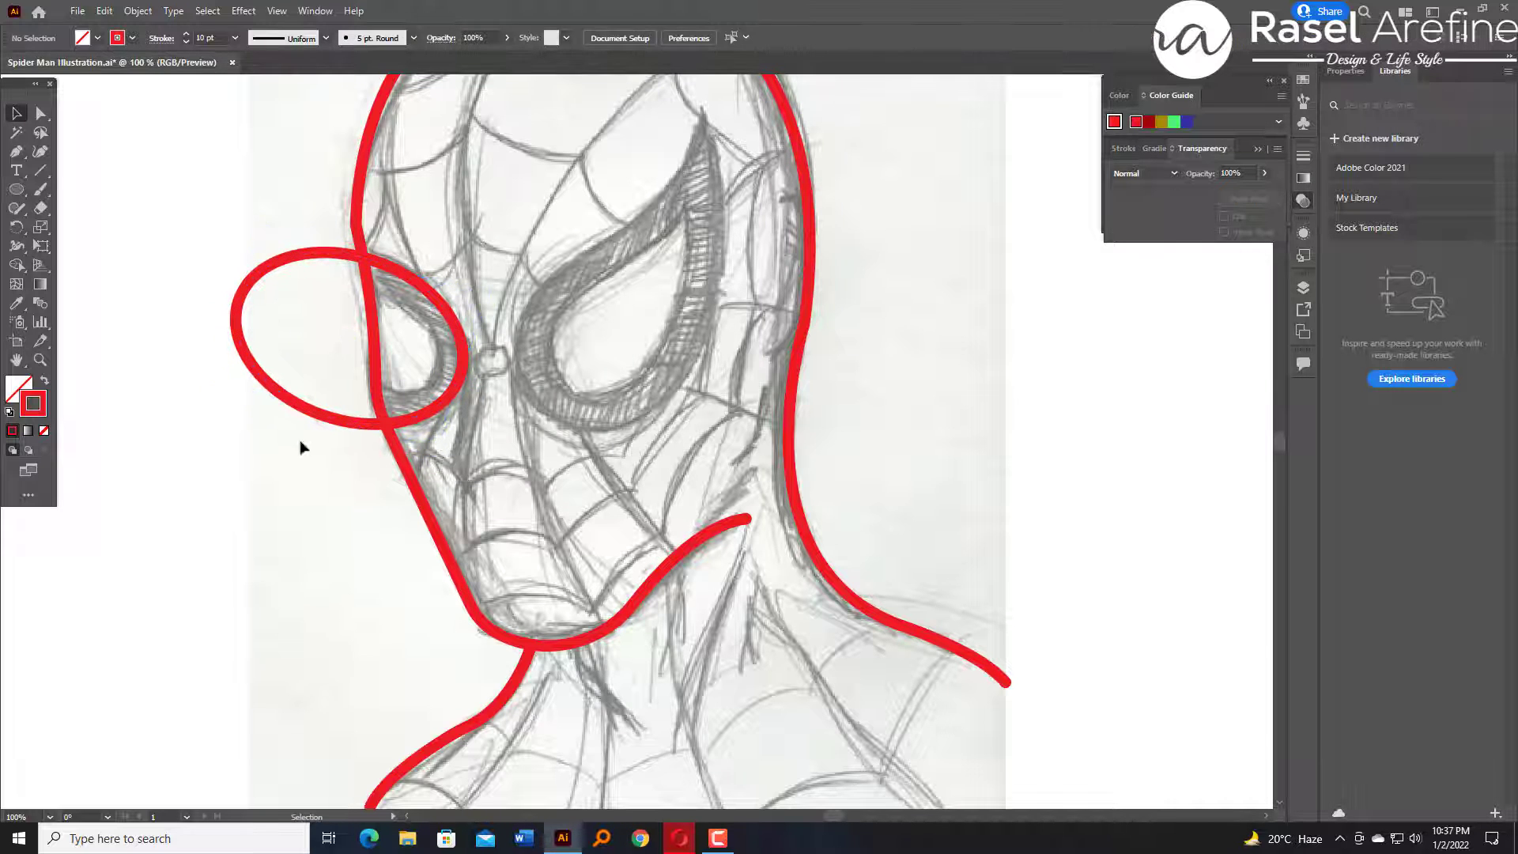
Trace the outer rim of the right eye as a closed teardrop path with the Pen tool and refine its shape.
drag(698, 247, 627, 323)
click(17, 151)
click(630, 180)
drag(496, 336, 382, 375)
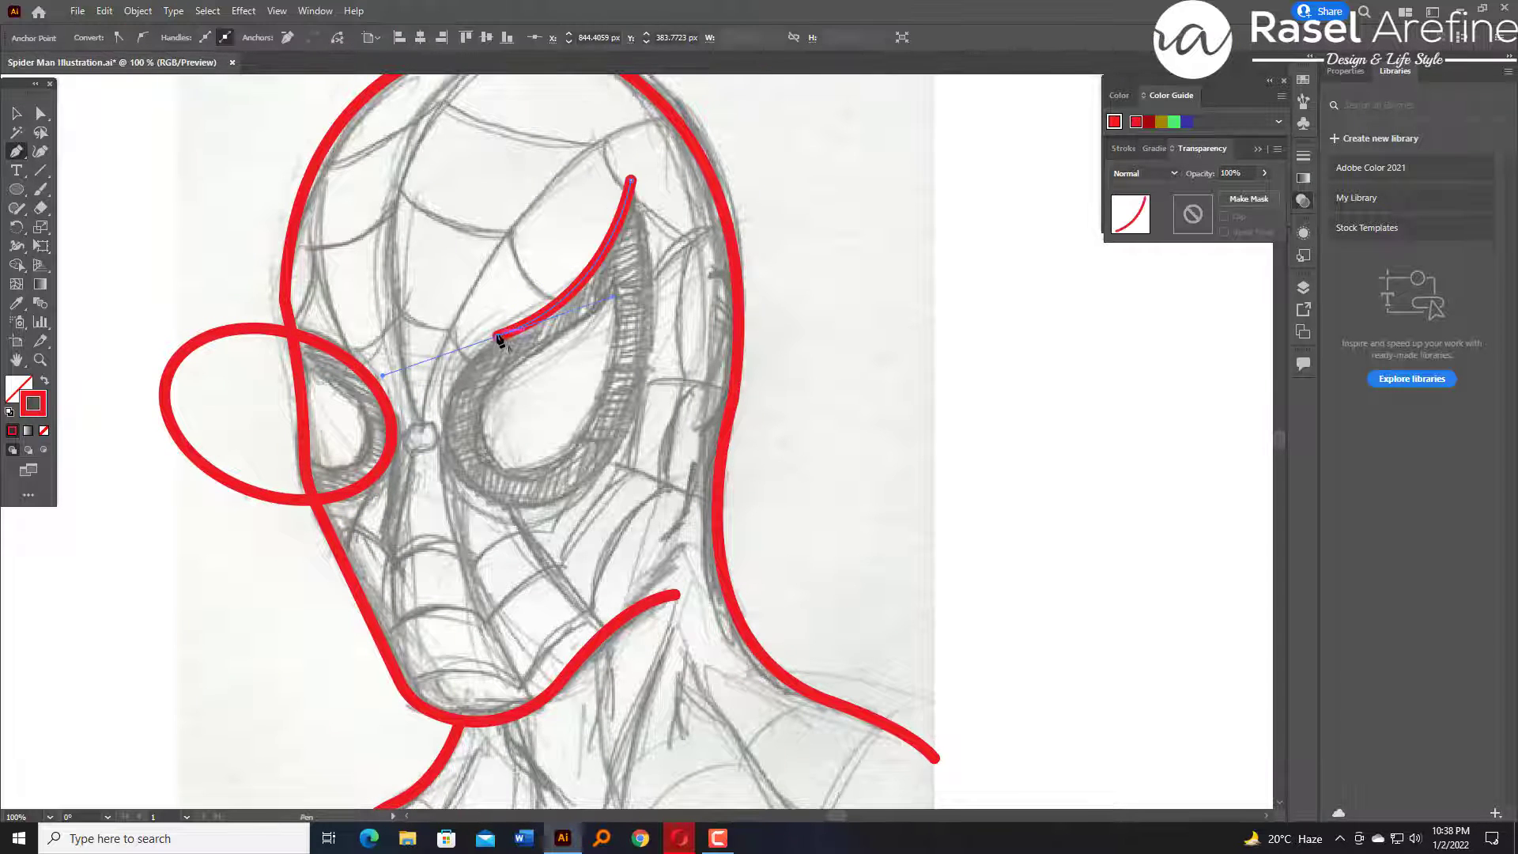
drag(540, 564, 540, 564)
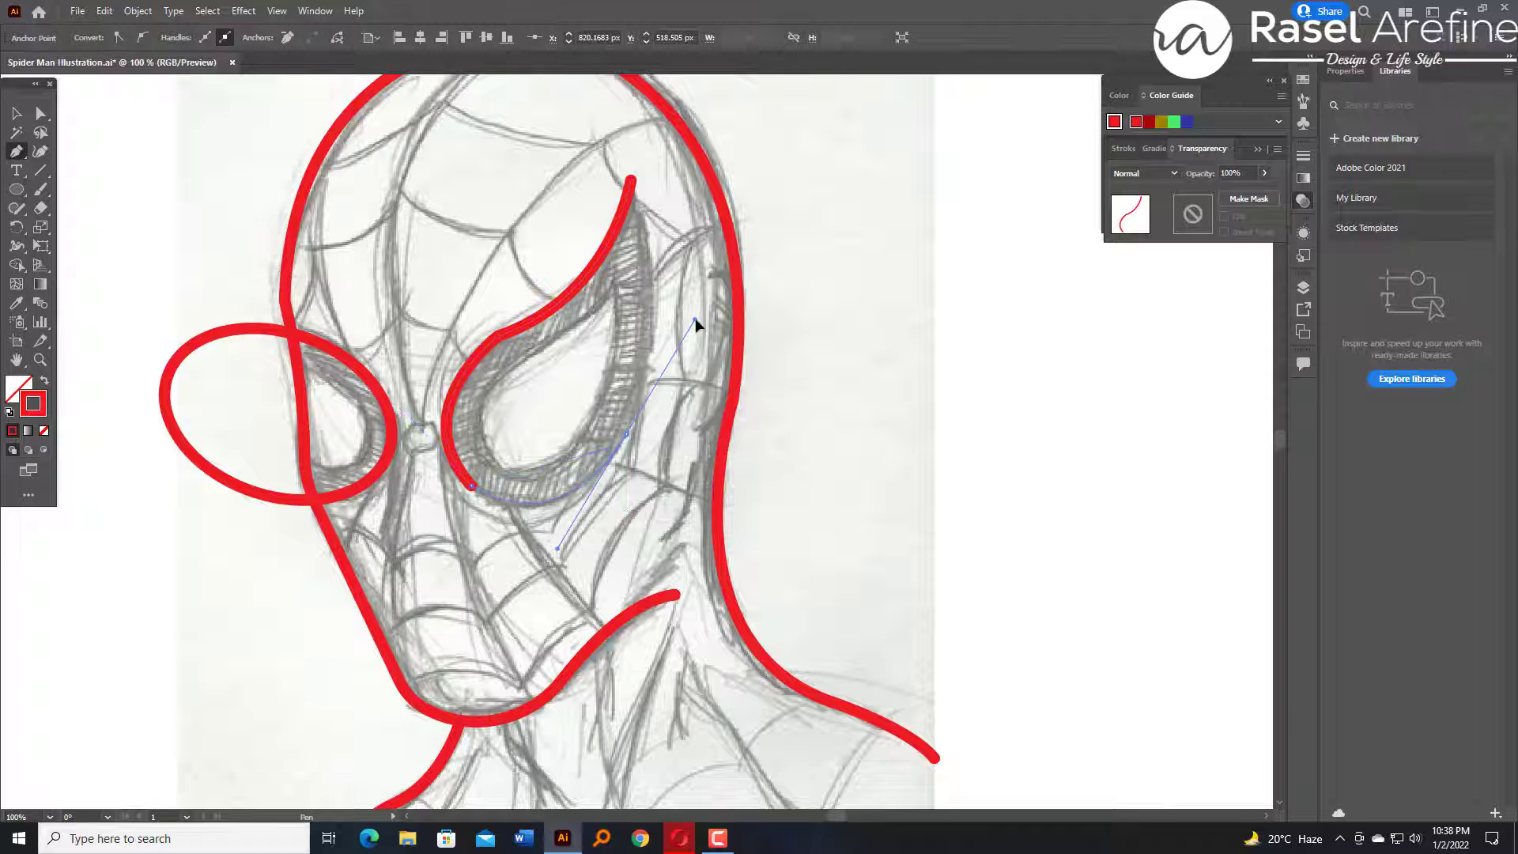
drag(695, 324, 695, 319)
drag(588, 94, 591, 242)
click(16, 116)
drag(506, 585, 549, 382)
key(a)
click(540, 373)
click(928, 391)
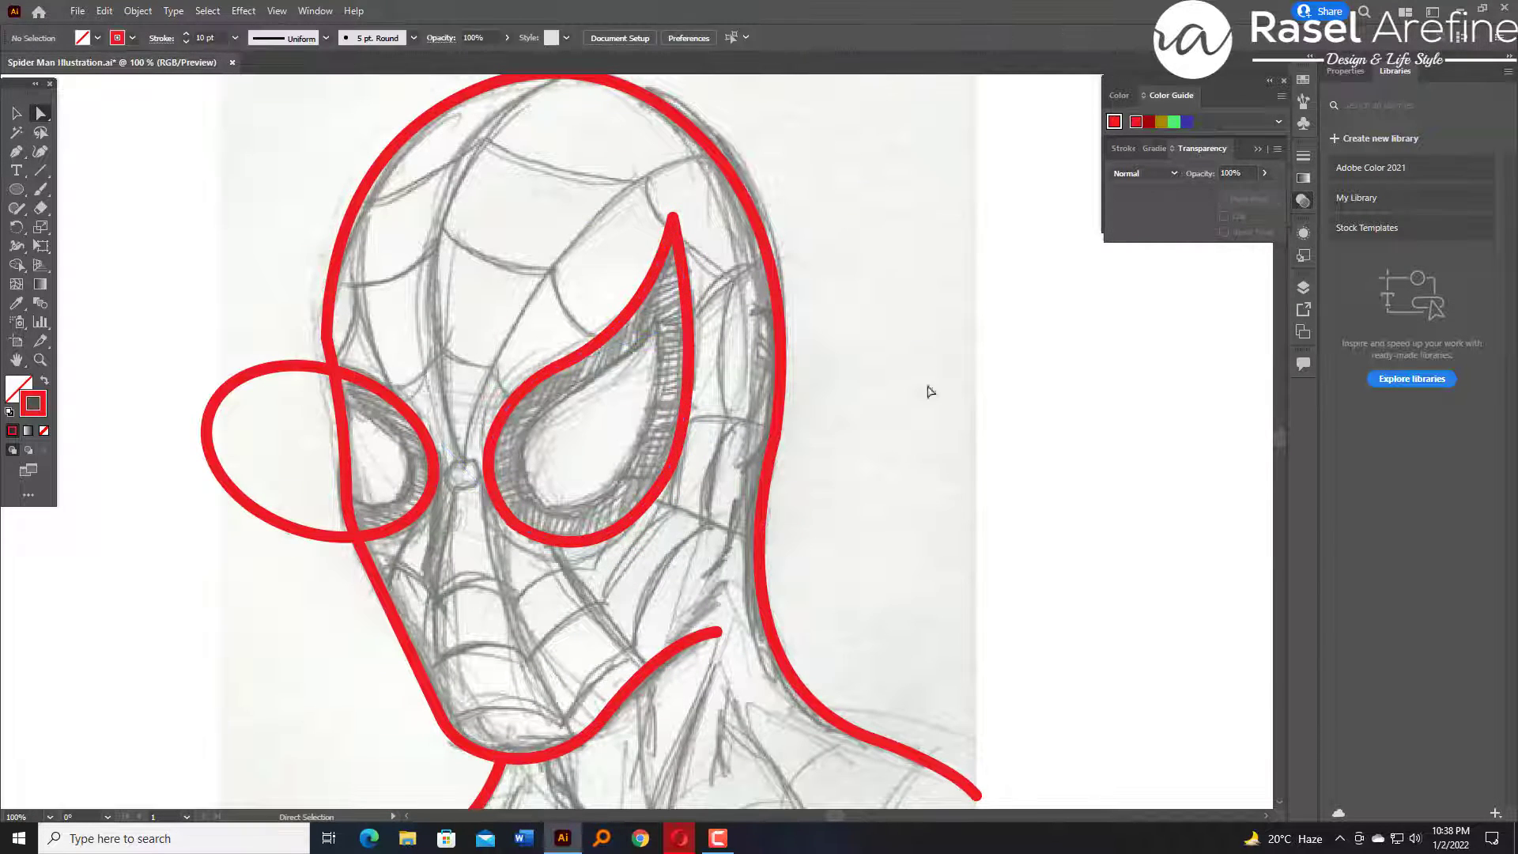
Offset the right eye's teardrop path by -26 px to create its inner outline.
click(16, 114)
click(684, 287)
click(827, 321)
drag(827, 322, 809, 315)
click(527, 367)
click(138, 11)
mouse_move(294, 389)
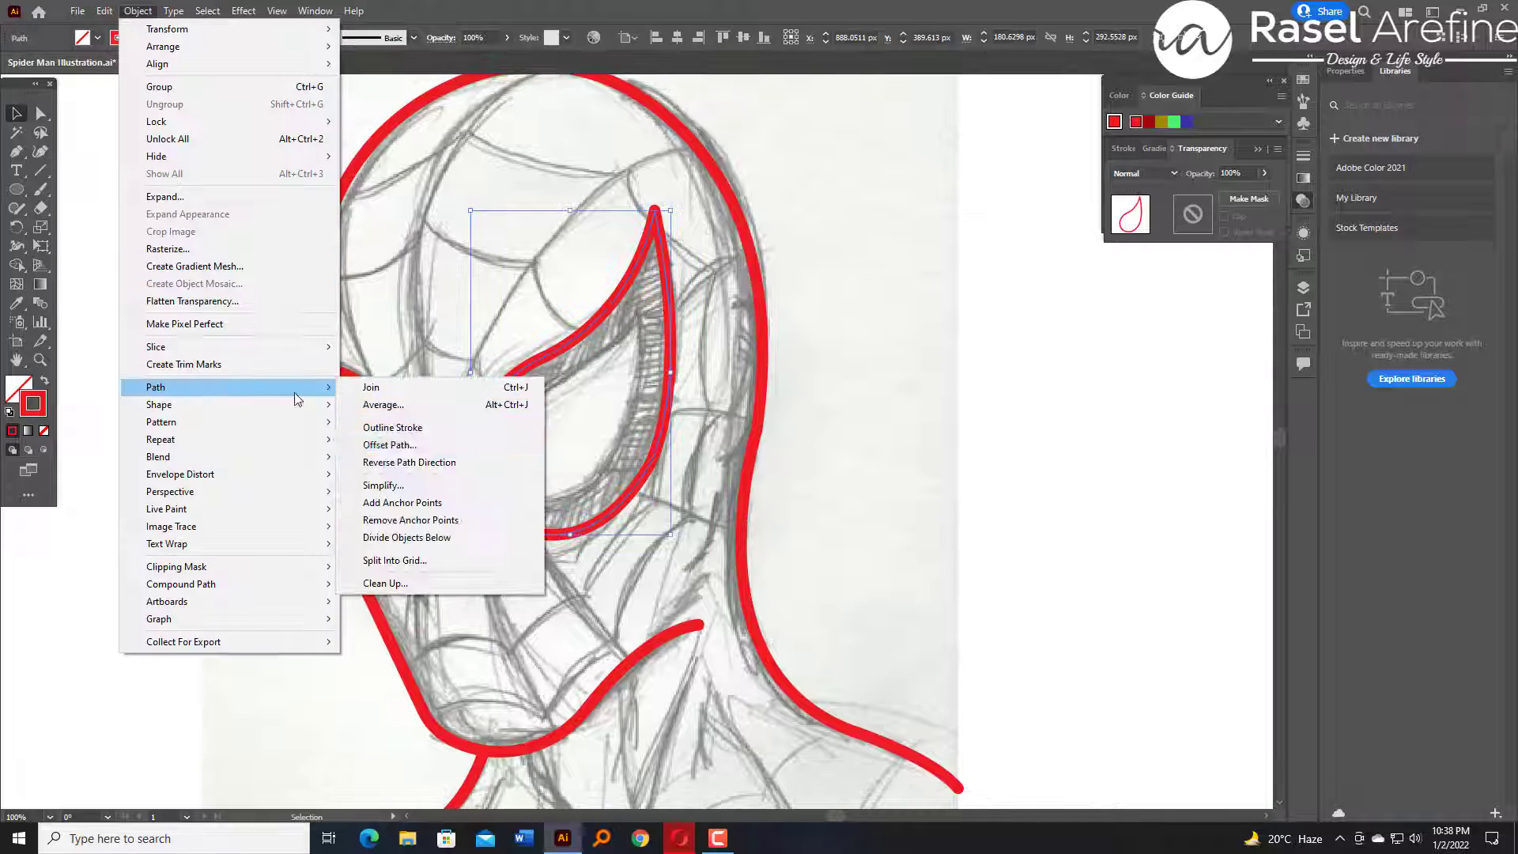
click(391, 445)
drag(517, 248, 928, 257)
scroll(908, 290, down, 20)
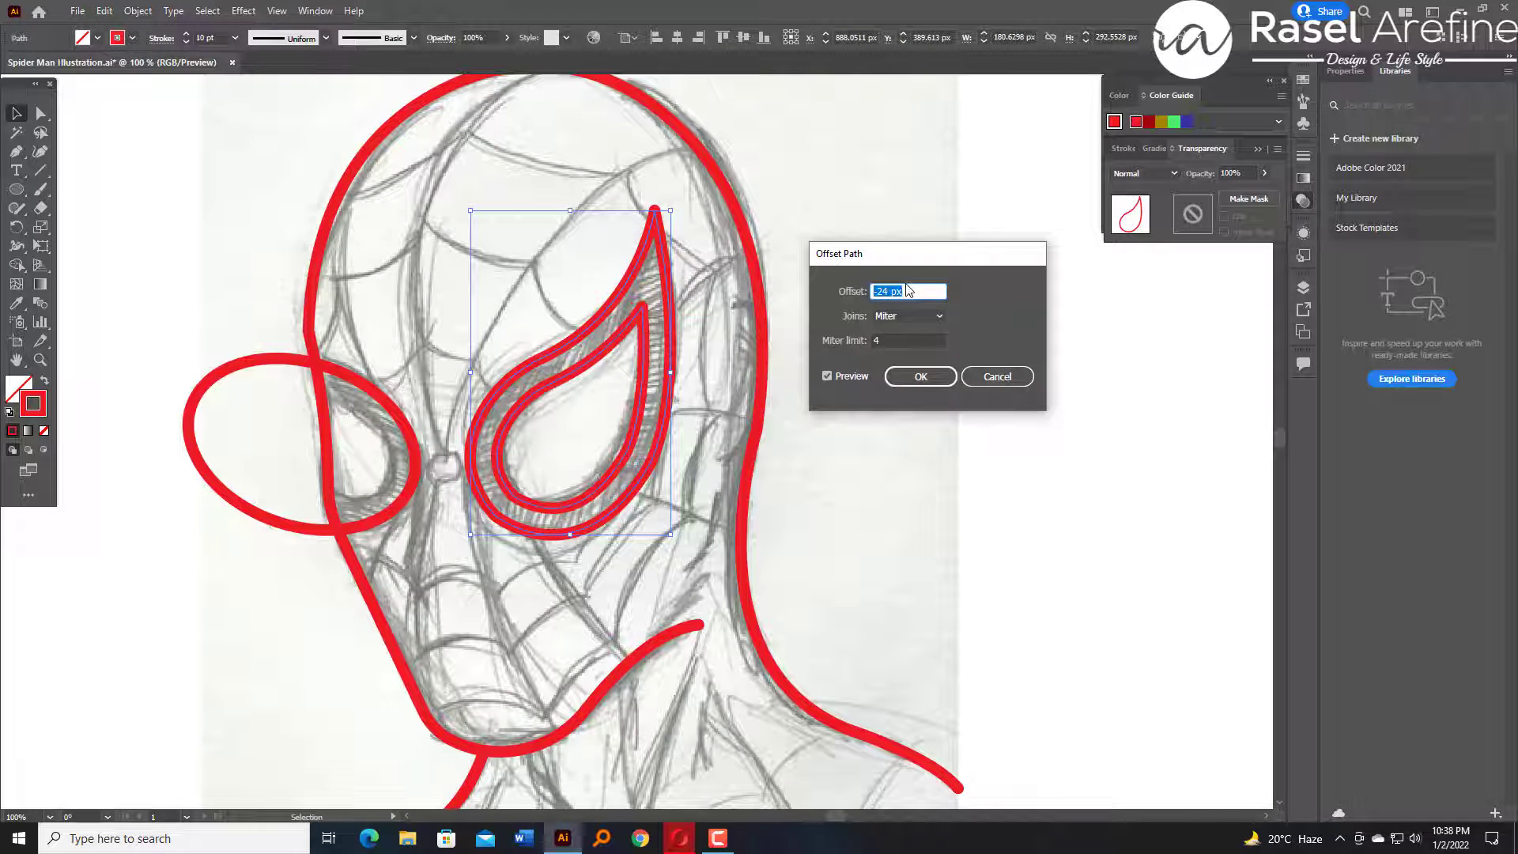
click(917, 376)
Offset the left eye's ellipse by -26 px to create its inner outline.
click(264, 360)
click(138, 11)
click(392, 445)
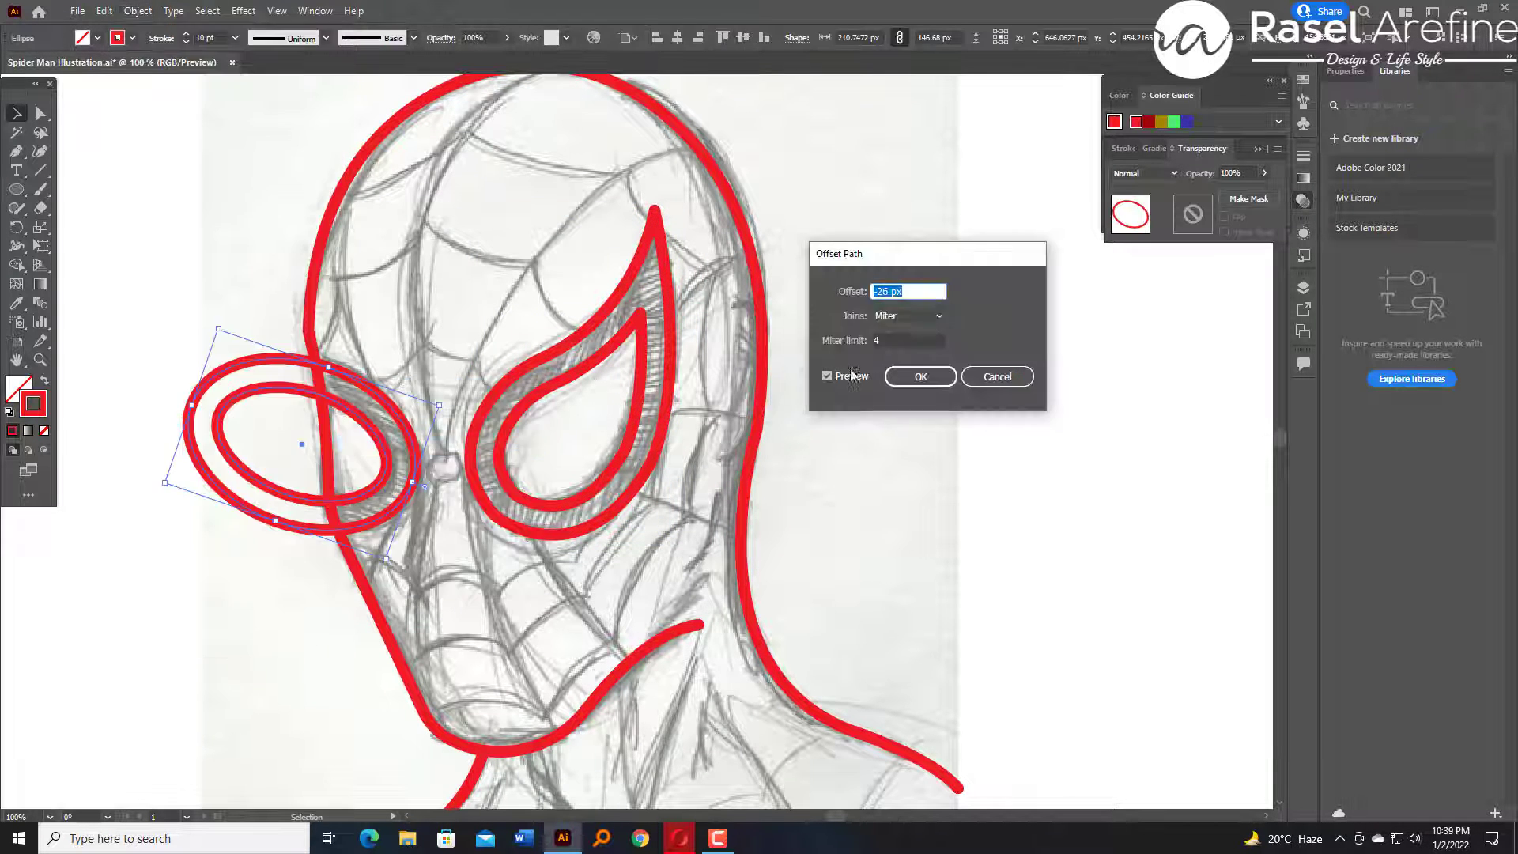
click(920, 376)
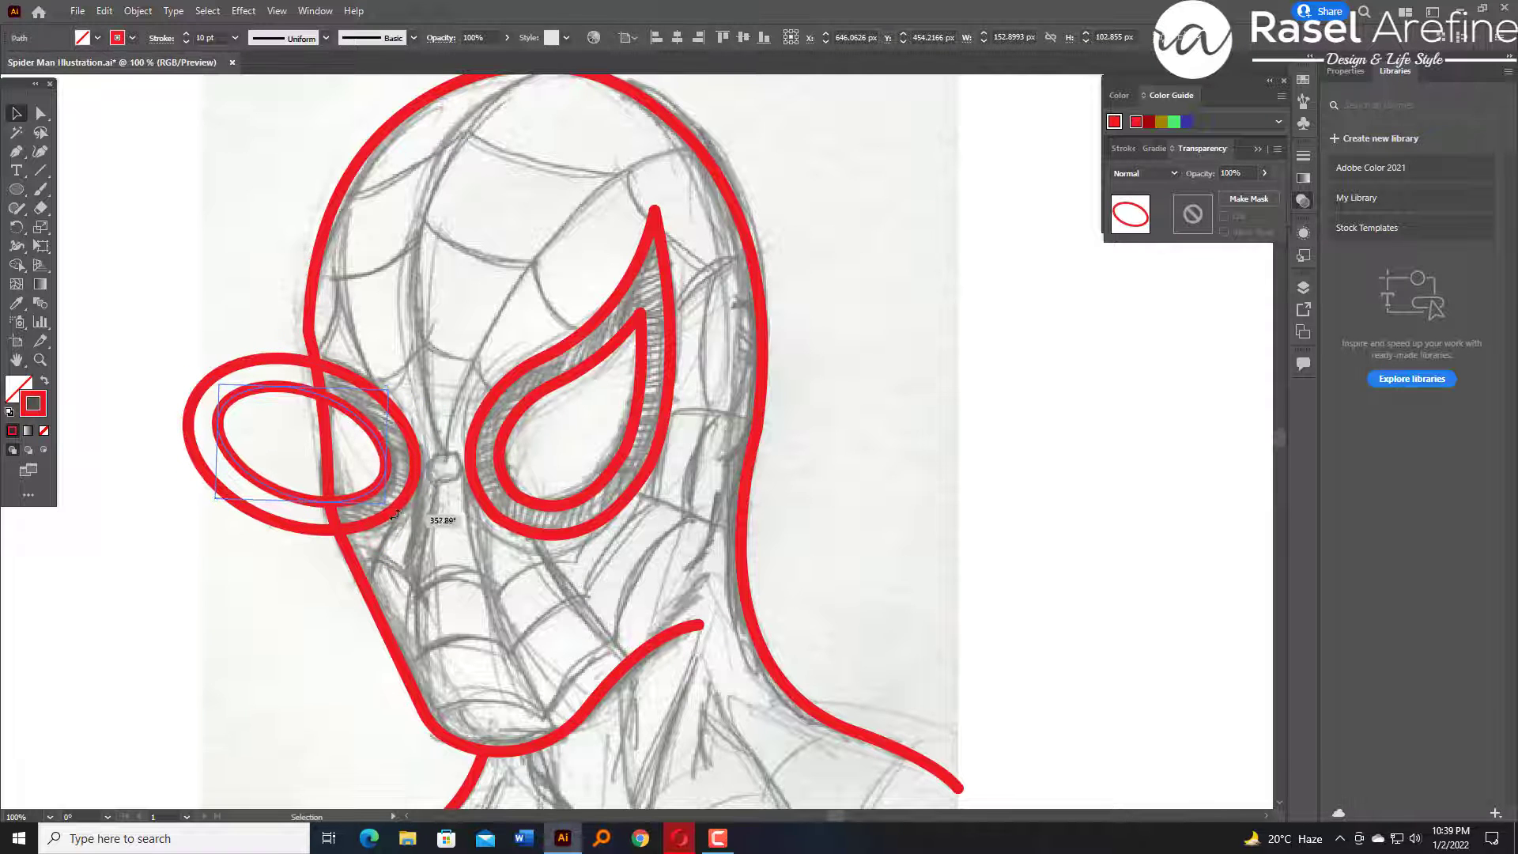
click(870, 412)
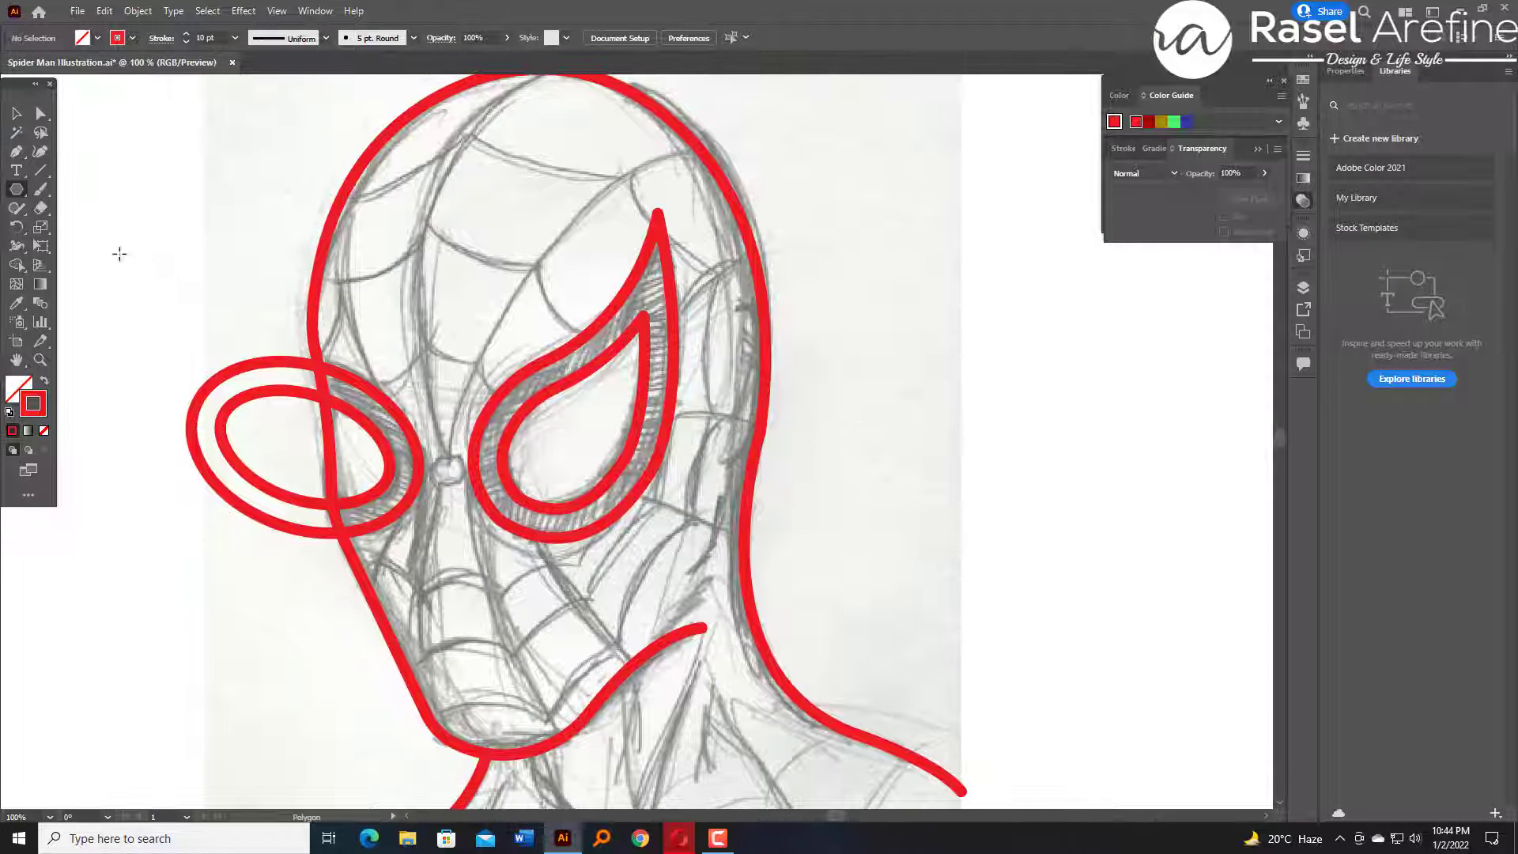
Add a small rounded ring on the nose bridge between the two eyes, starting from a polygon.
mouse_move(124, 258)
mouse_down()
mouse_move(166, 197)
mouse_move(447, 470)
mouse_move(468, 450)
mouse_up()
click(282, 454)
click(447, 490)
click(166, 246)
click(446, 489)
key(a)
key(v)
click(241, 349)
drag(254, 353, 245, 388)
Draw two curved web lines with the Pen tool joining the nose-bridge ring to the crown and the upper right of the head.
key(p)
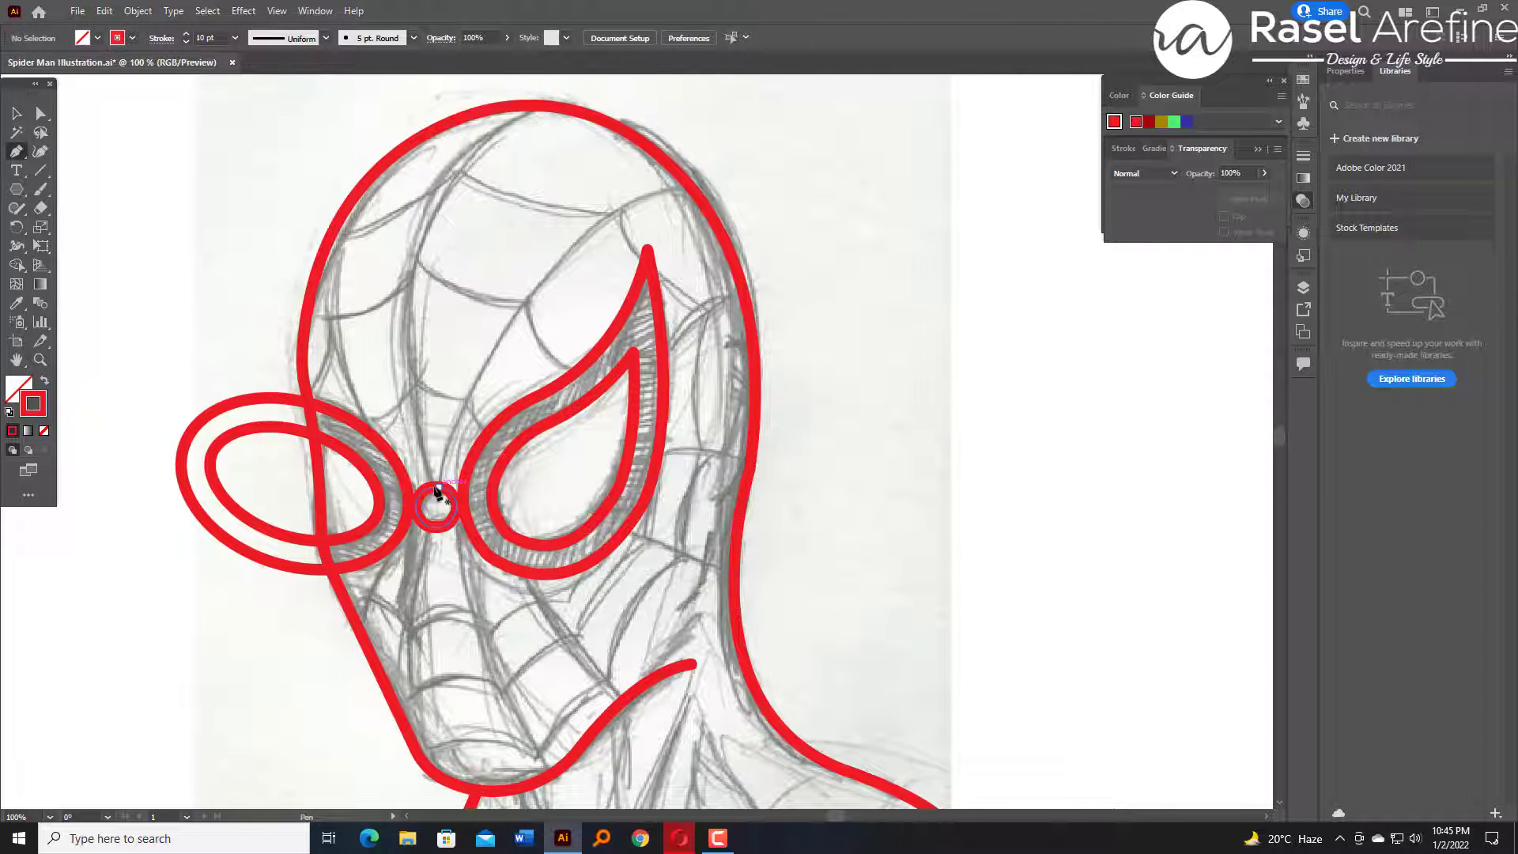
click(536, 105)
drag(434, 486, 534, 782)
click(434, 486)
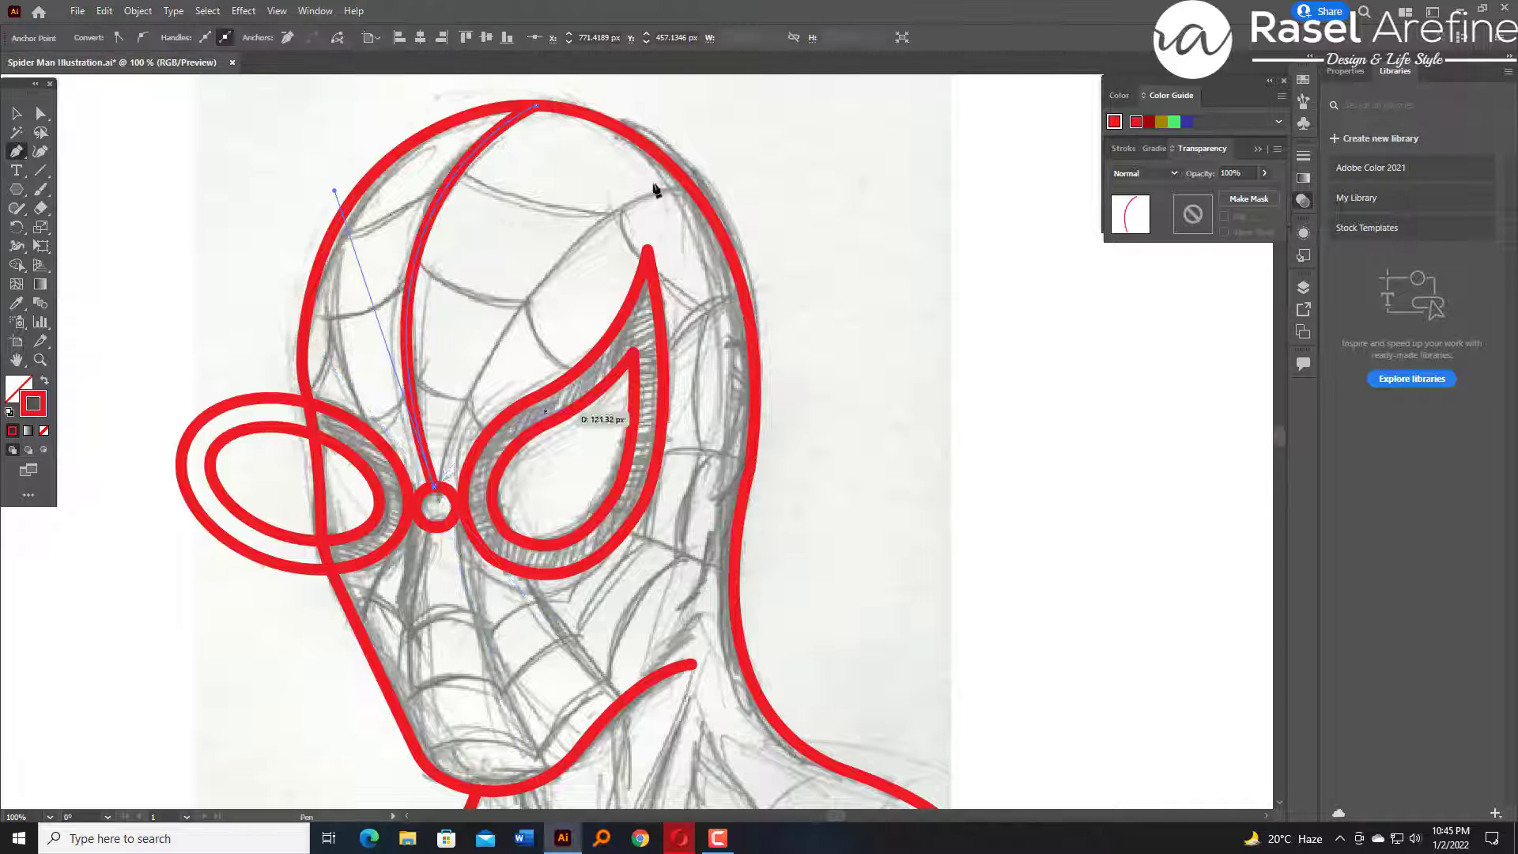
drag(689, 185, 847, 179)
click(689, 185)
drag(805, 329, 789, 294)
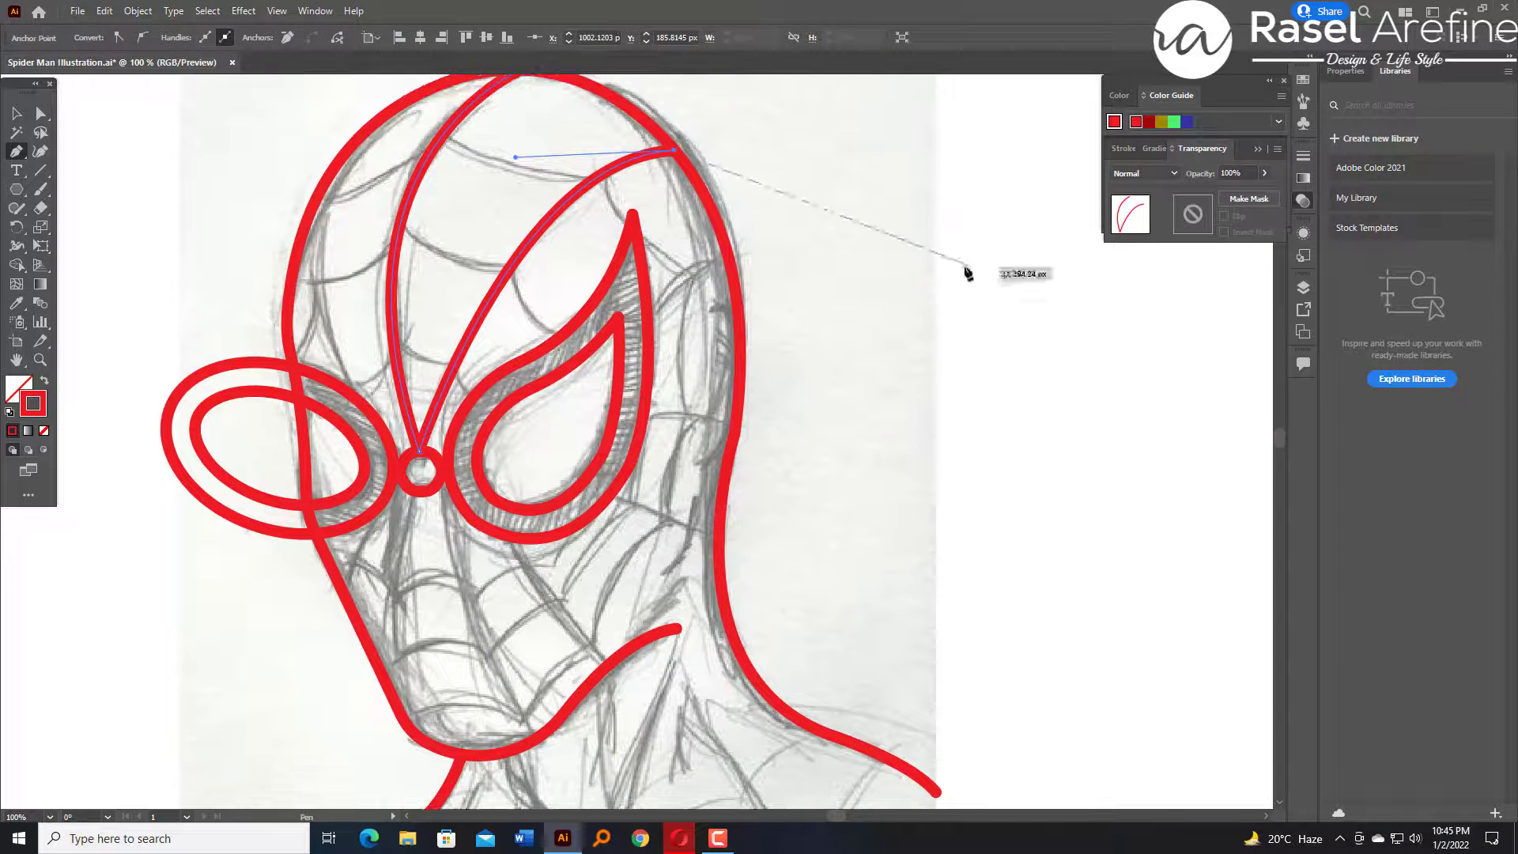
ctrl+click(965, 271)
Draw a curved web line from the upper left head outline down past the left eye to the nose-bridge ring.
click(327, 178)
drag(431, 471, 427, 497)
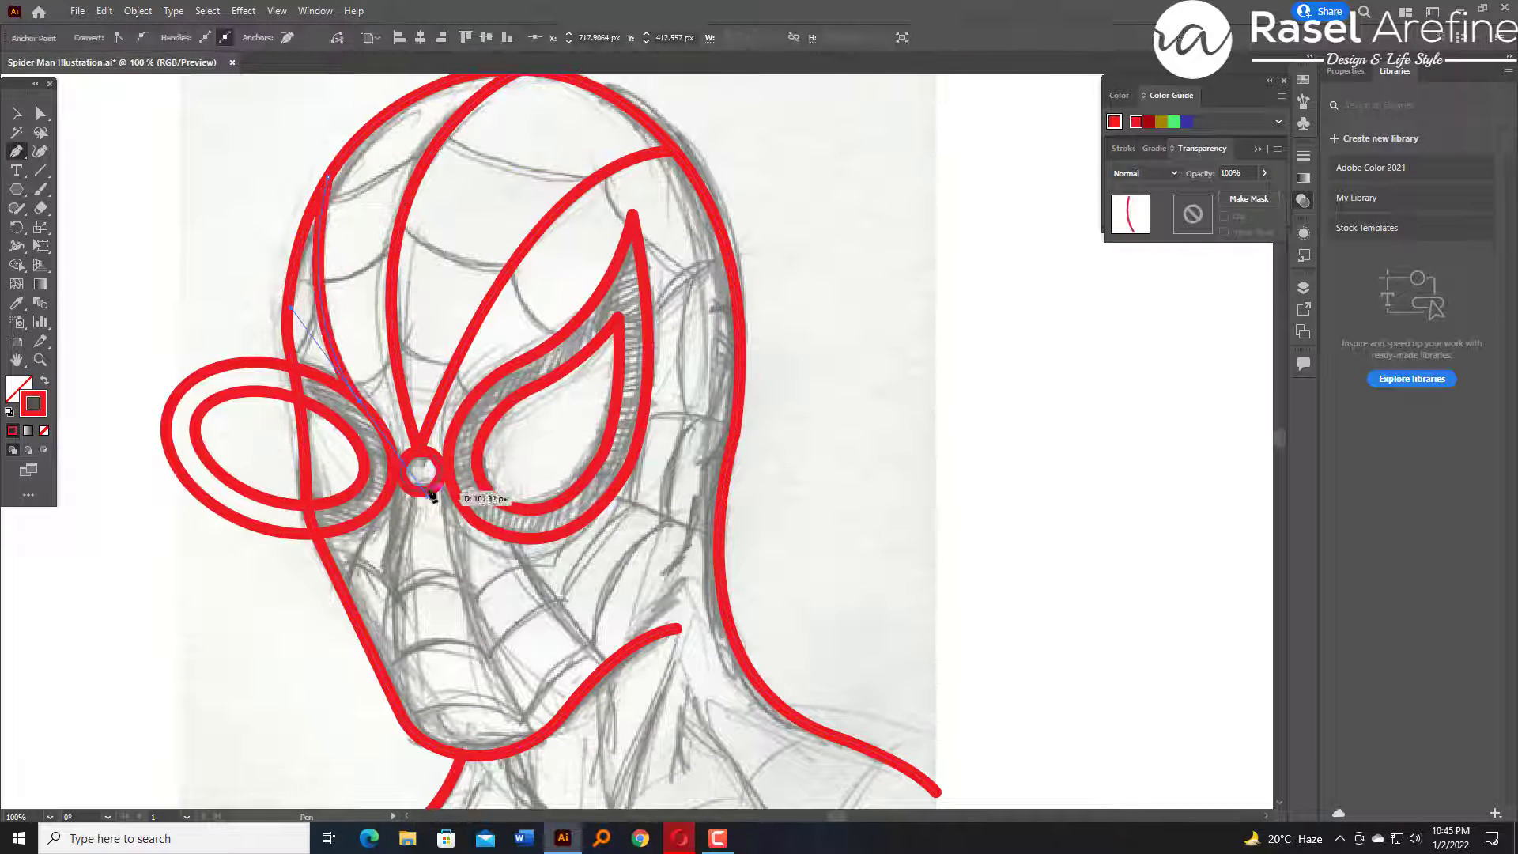
drag(841, 446, 818, 391)
Draw four straight web lines from the eyes and nose-bridge ring down to the cheek and jaw outline.
drag(360, 452, 376, 556)
drag(390, 443, 371, 645)
click(440, 455)
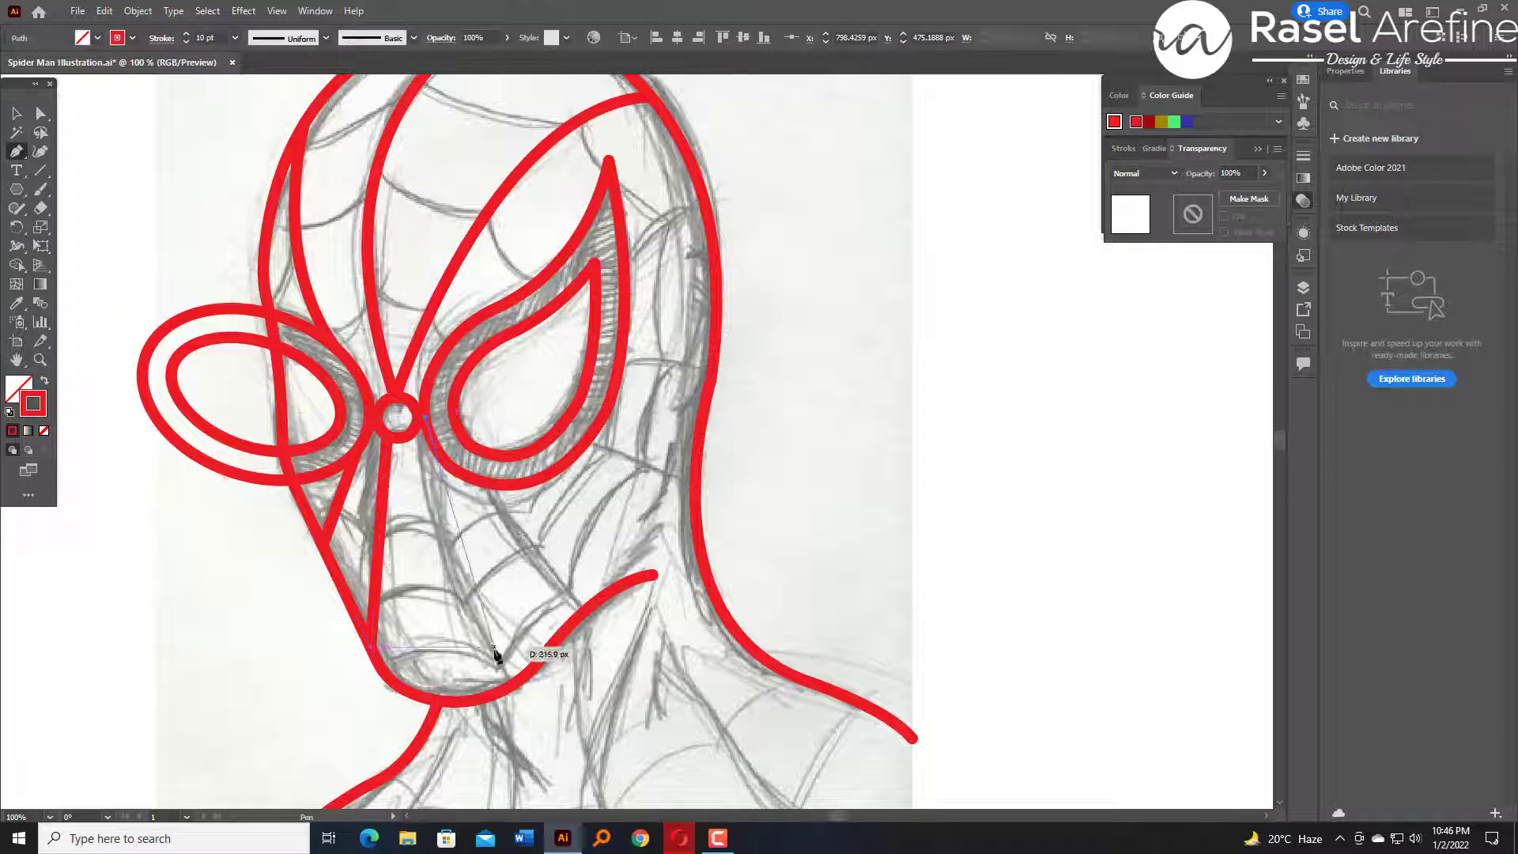
click(513, 682)
key(p)
click(494, 483)
click(588, 609)
Draw three straight web lines from the right eye's outer edge to the back of the head.
key(p)
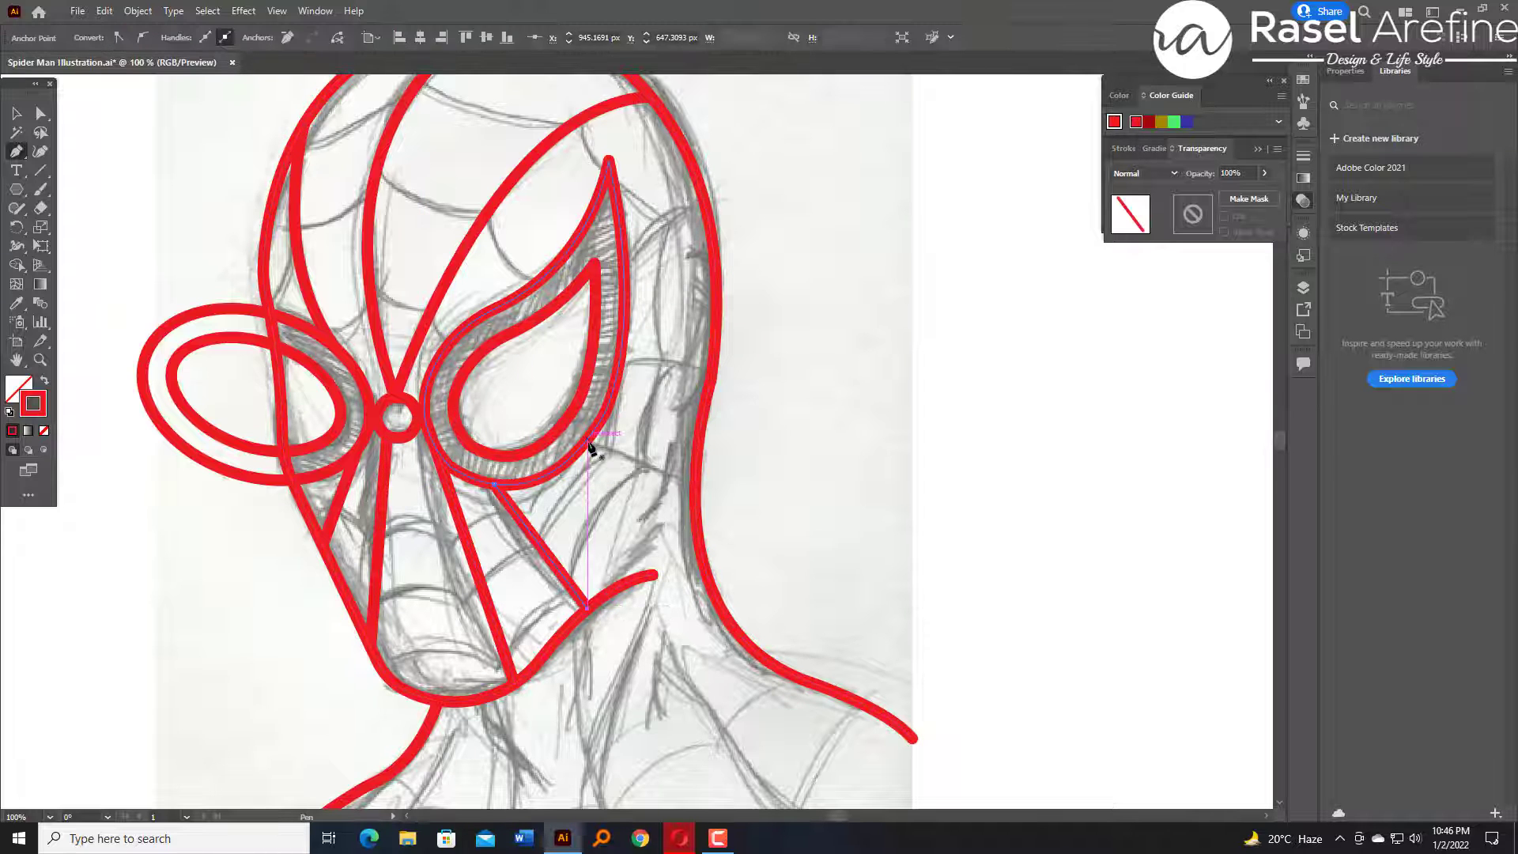
click(591, 440)
click(694, 483)
key(p)
click(619, 367)
click(714, 378)
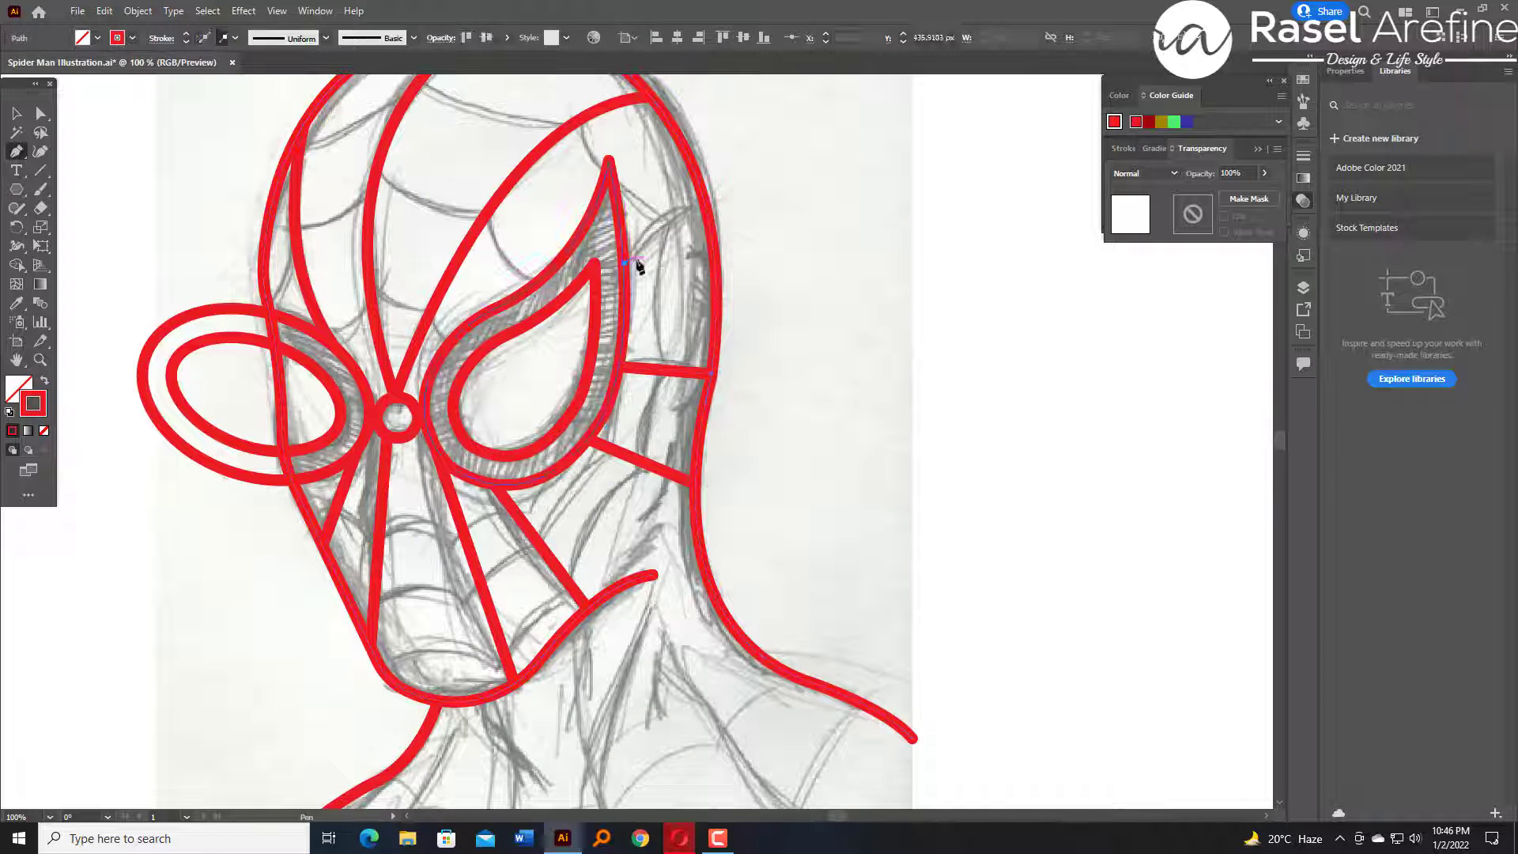
key(p)
Draw four straight web lines fanning from beneath the jaw down across the neck and shoulders.
scroll(803, 253, down, 5)
click(458, 476)
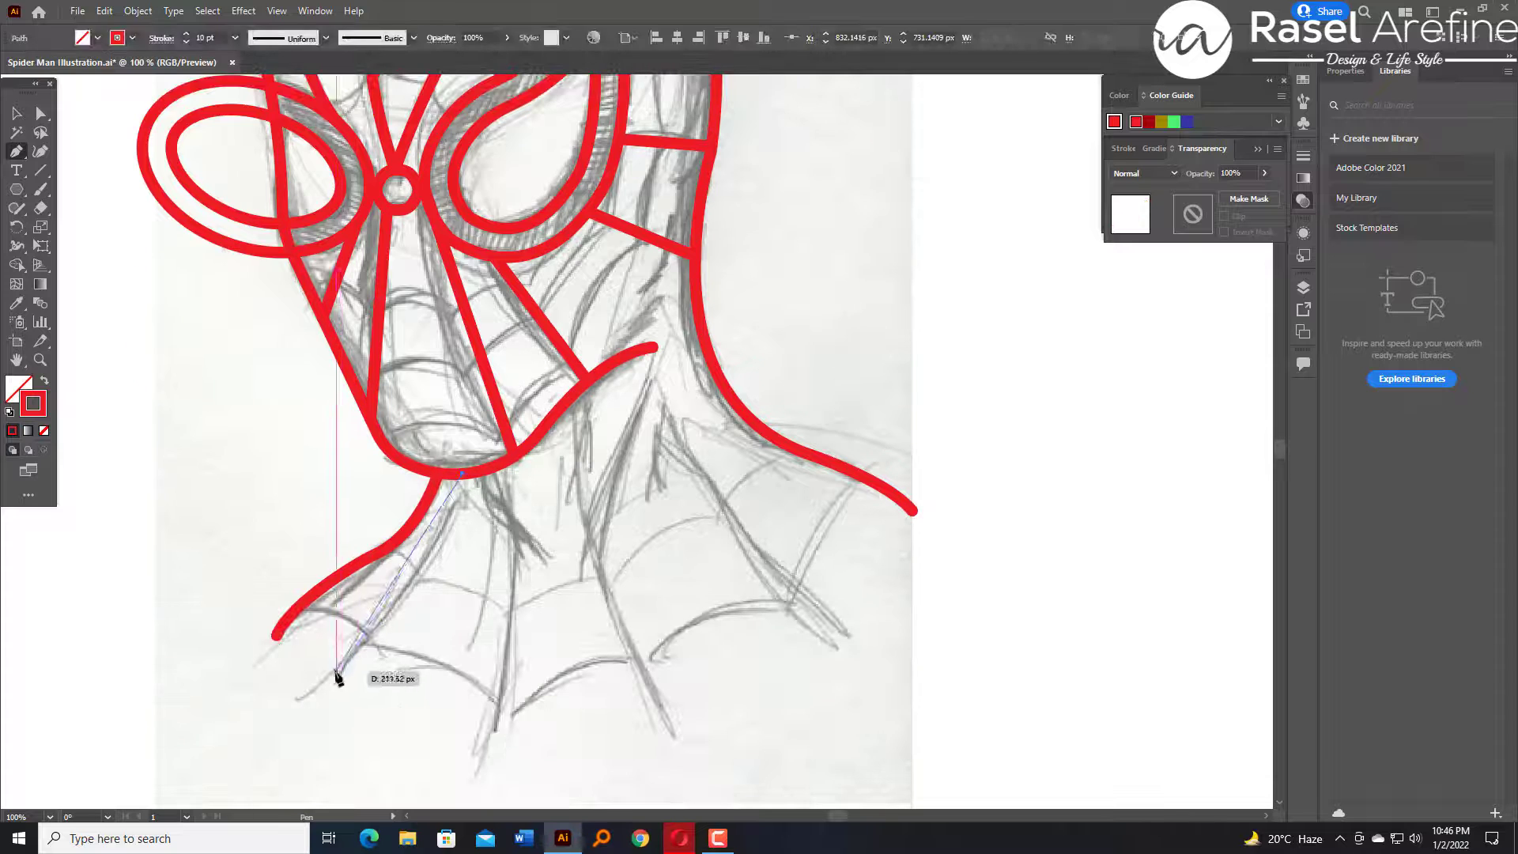
click(336, 672)
key(p)
click(494, 468)
click(486, 731)
key(p)
click(573, 395)
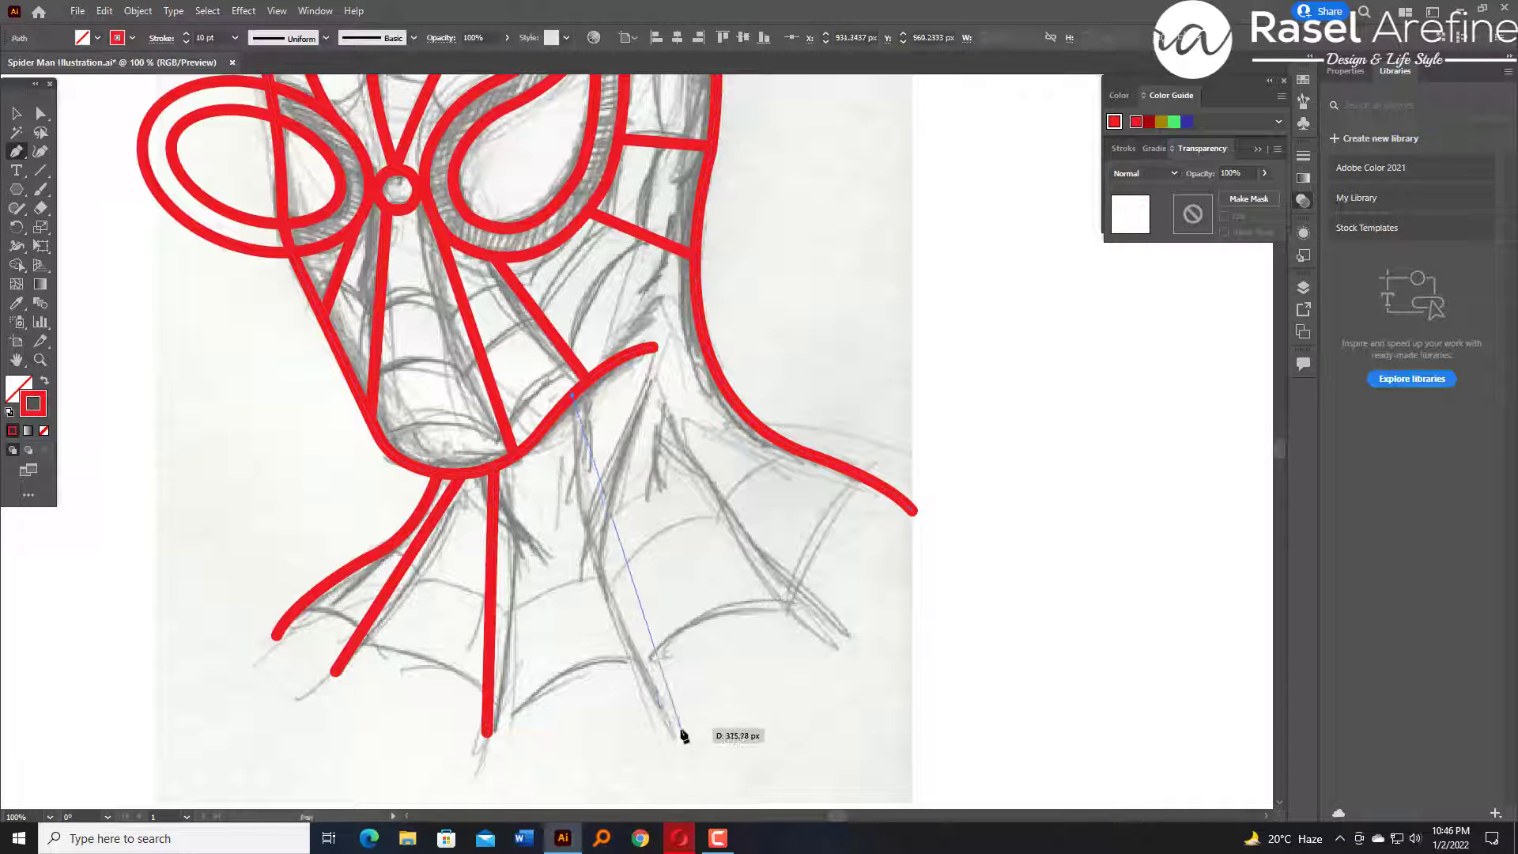
click(677, 731)
key(p)
click(651, 381)
click(847, 634)
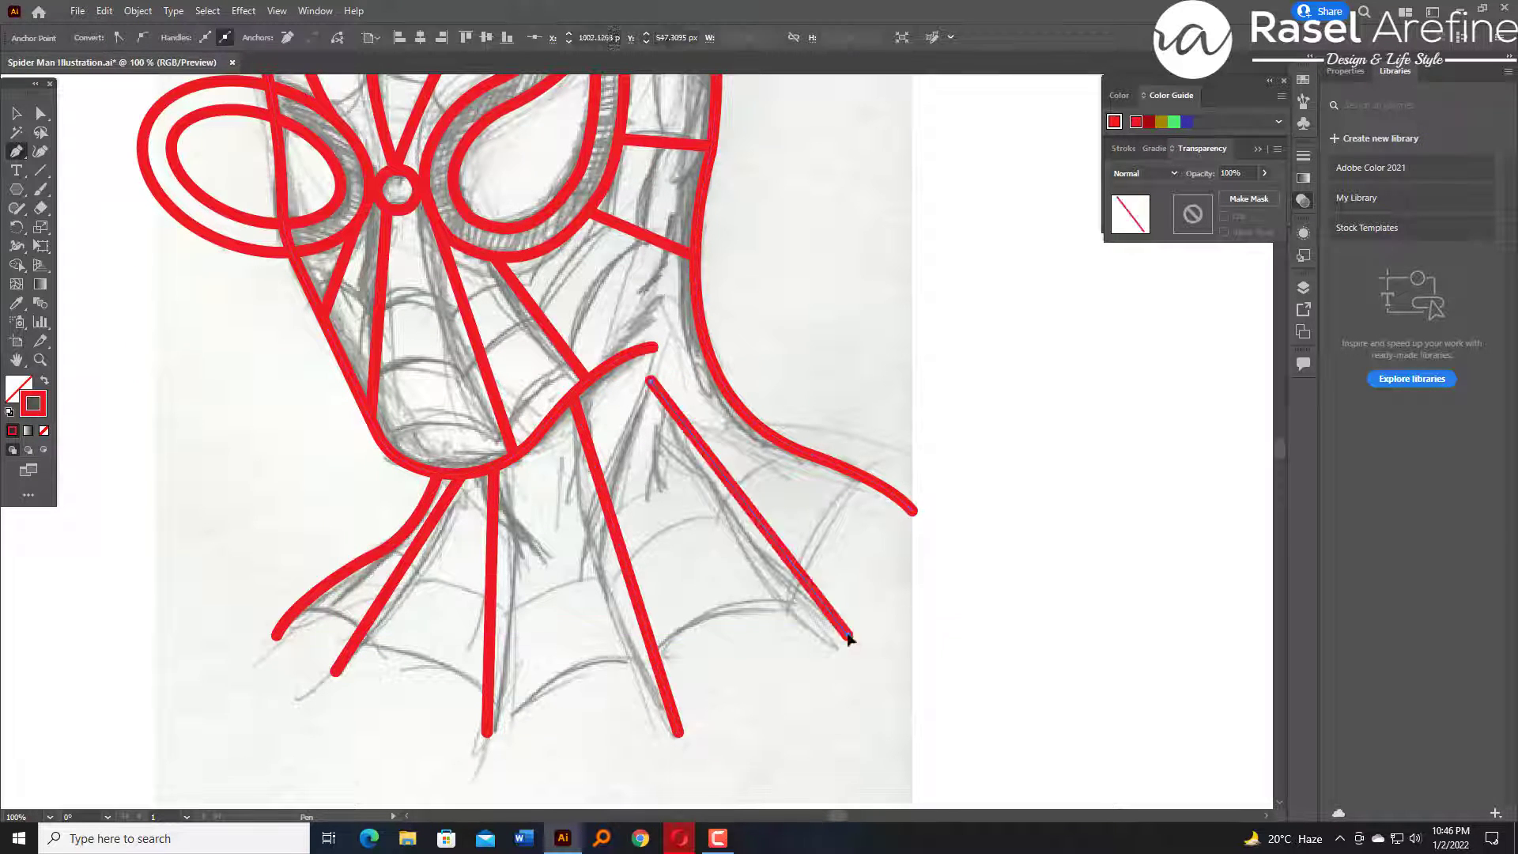
Bend the rightmost neck web line with the Curvature tool to follow the sketch.
scroll(783, 306, up, 5)
scroll(779, 316, down, 4)
key(v)
key(p)
click(40, 151)
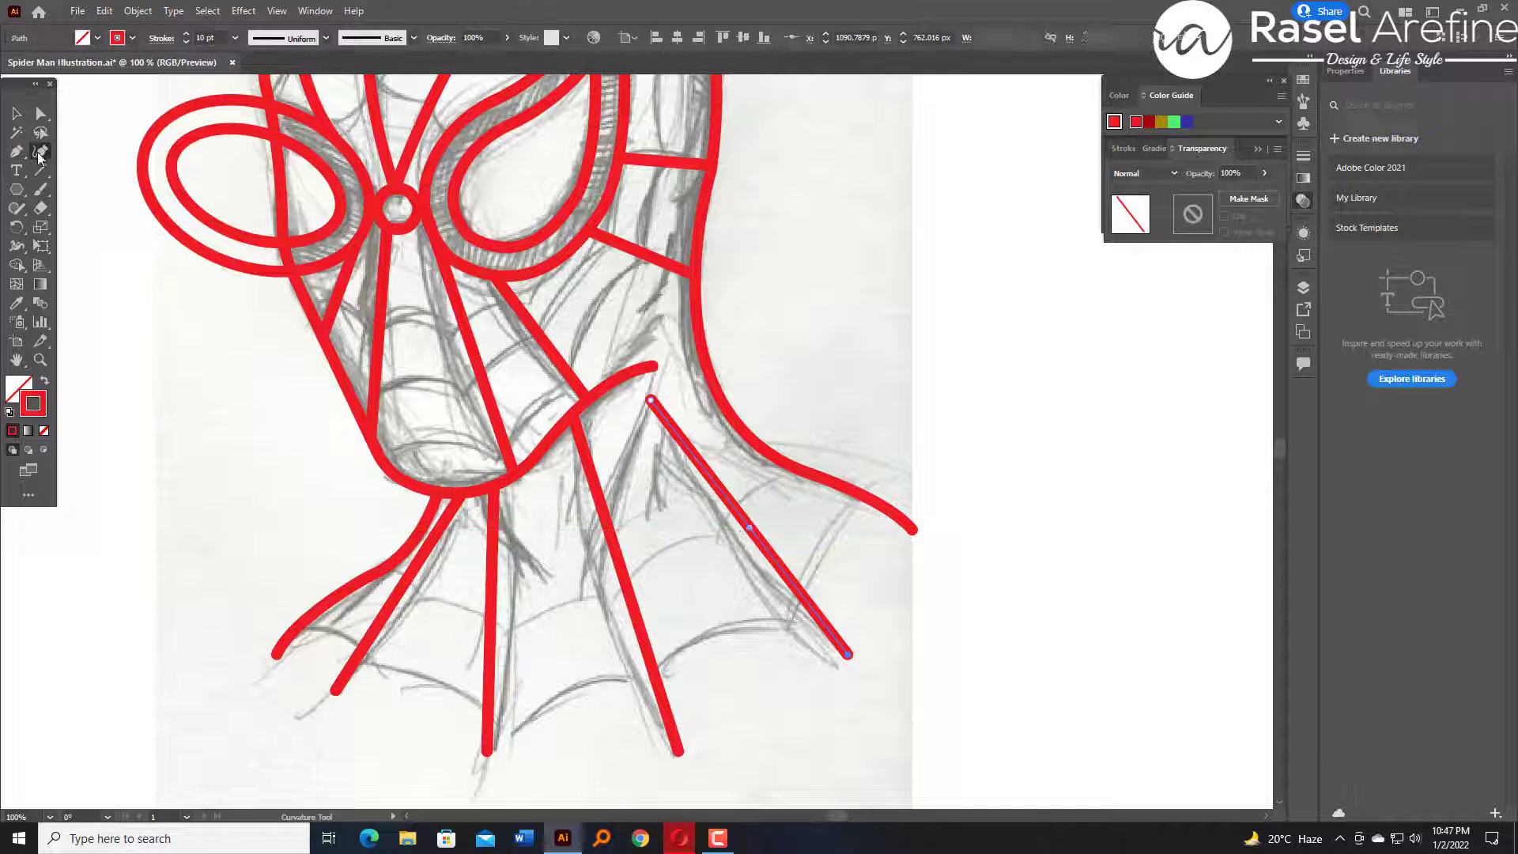
drag(750, 532, 743, 558)
key(ctrl+z)
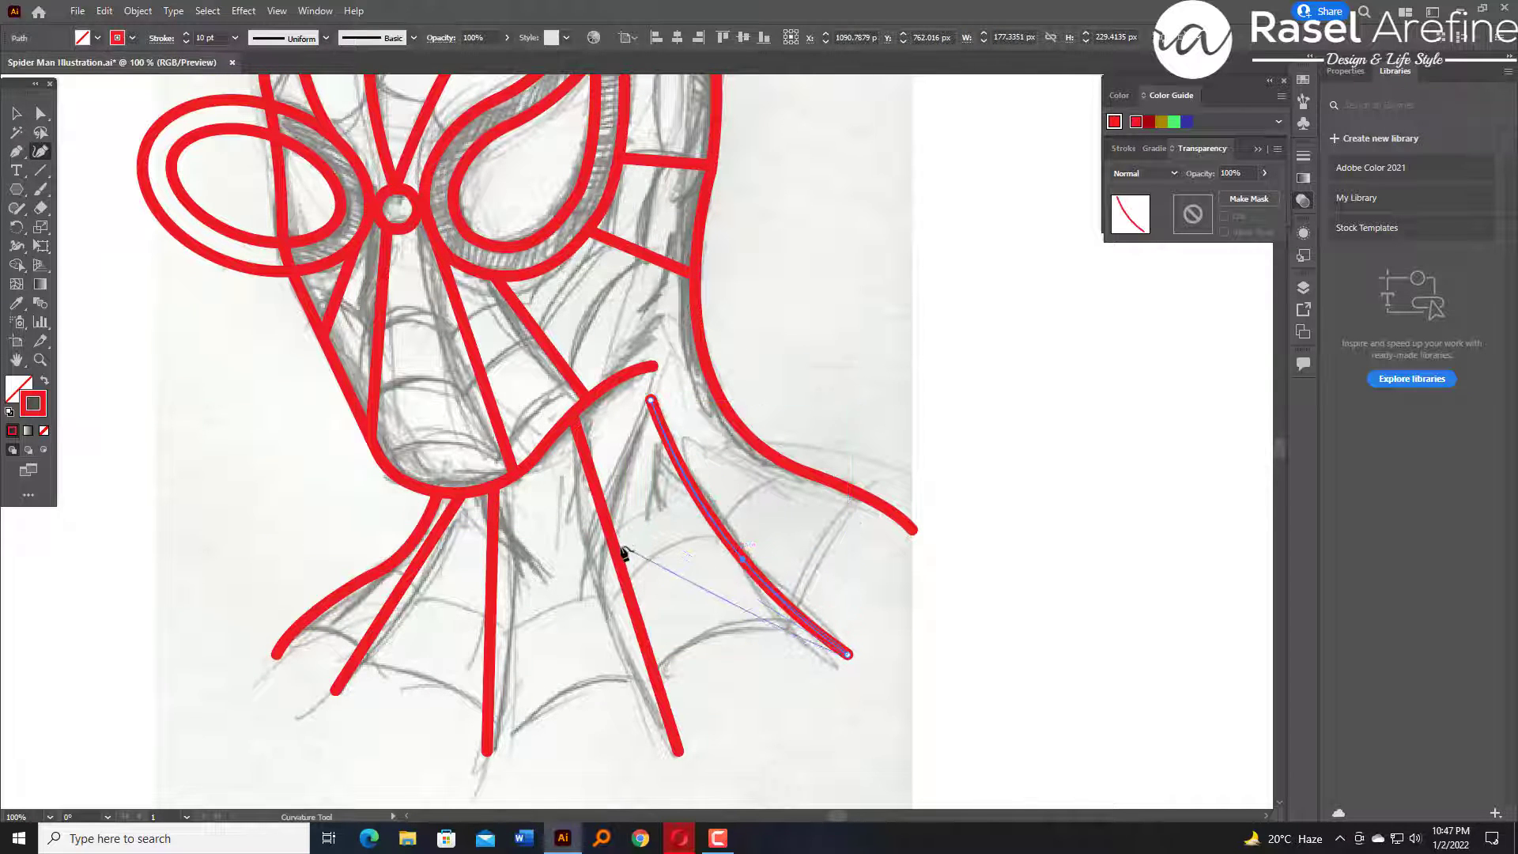
Bend the other three neck web lines with the Curvature tool to match the sketched curves.
drag(616, 555, 597, 566)
click(491, 603)
drag(491, 605, 509, 609)
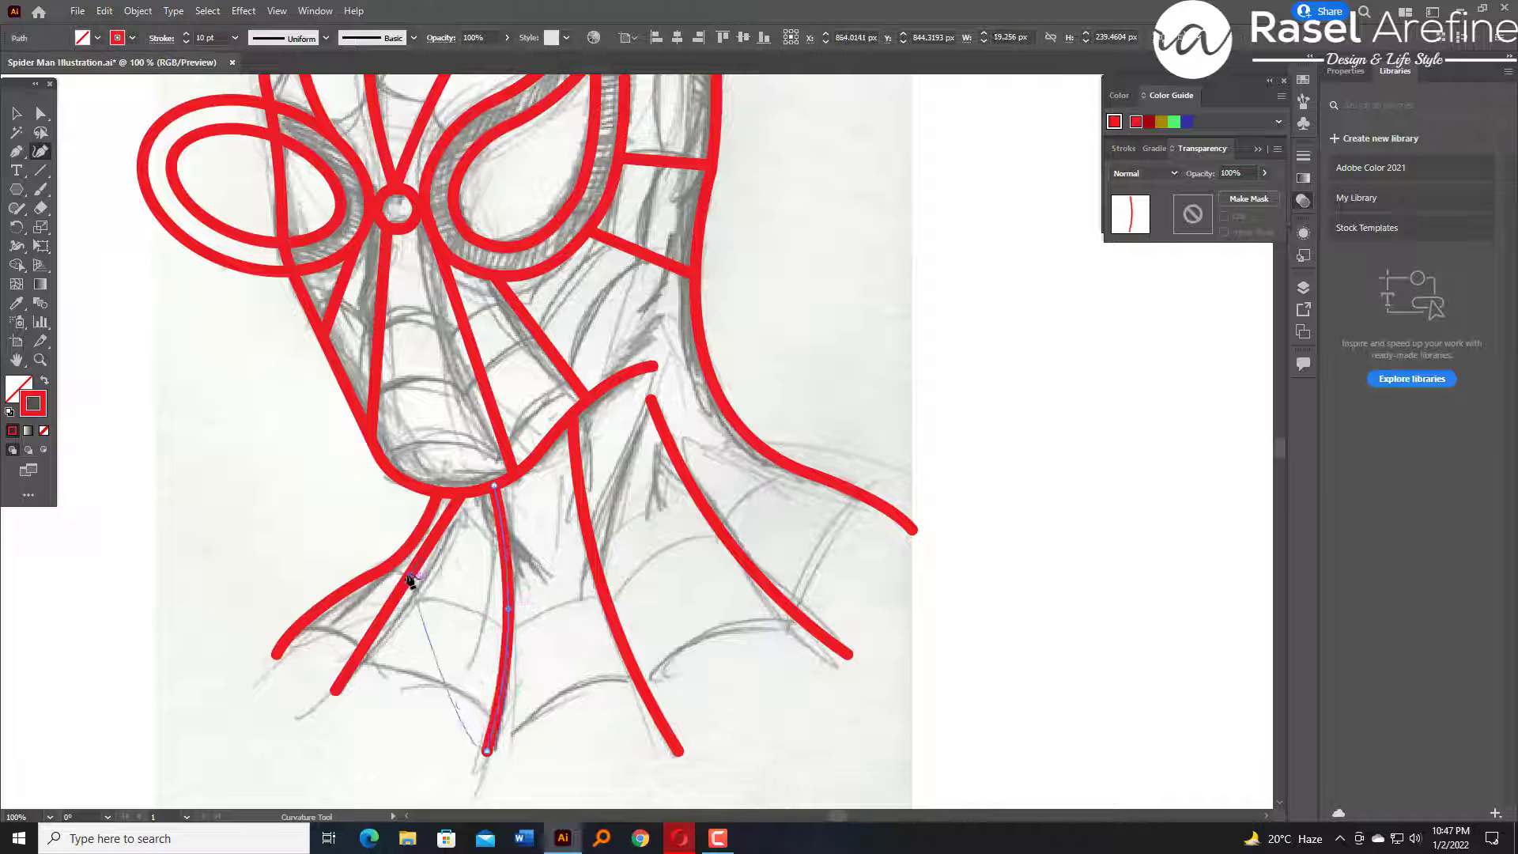
click(409, 576)
key(ctrl+z)
click(408, 579)
drag(408, 579, 426, 579)
Bend the straight web lines running from the nose ring and right eye down to the jaw with the Curvature tool to match the sketch.
scroll(800, 427, up, 1)
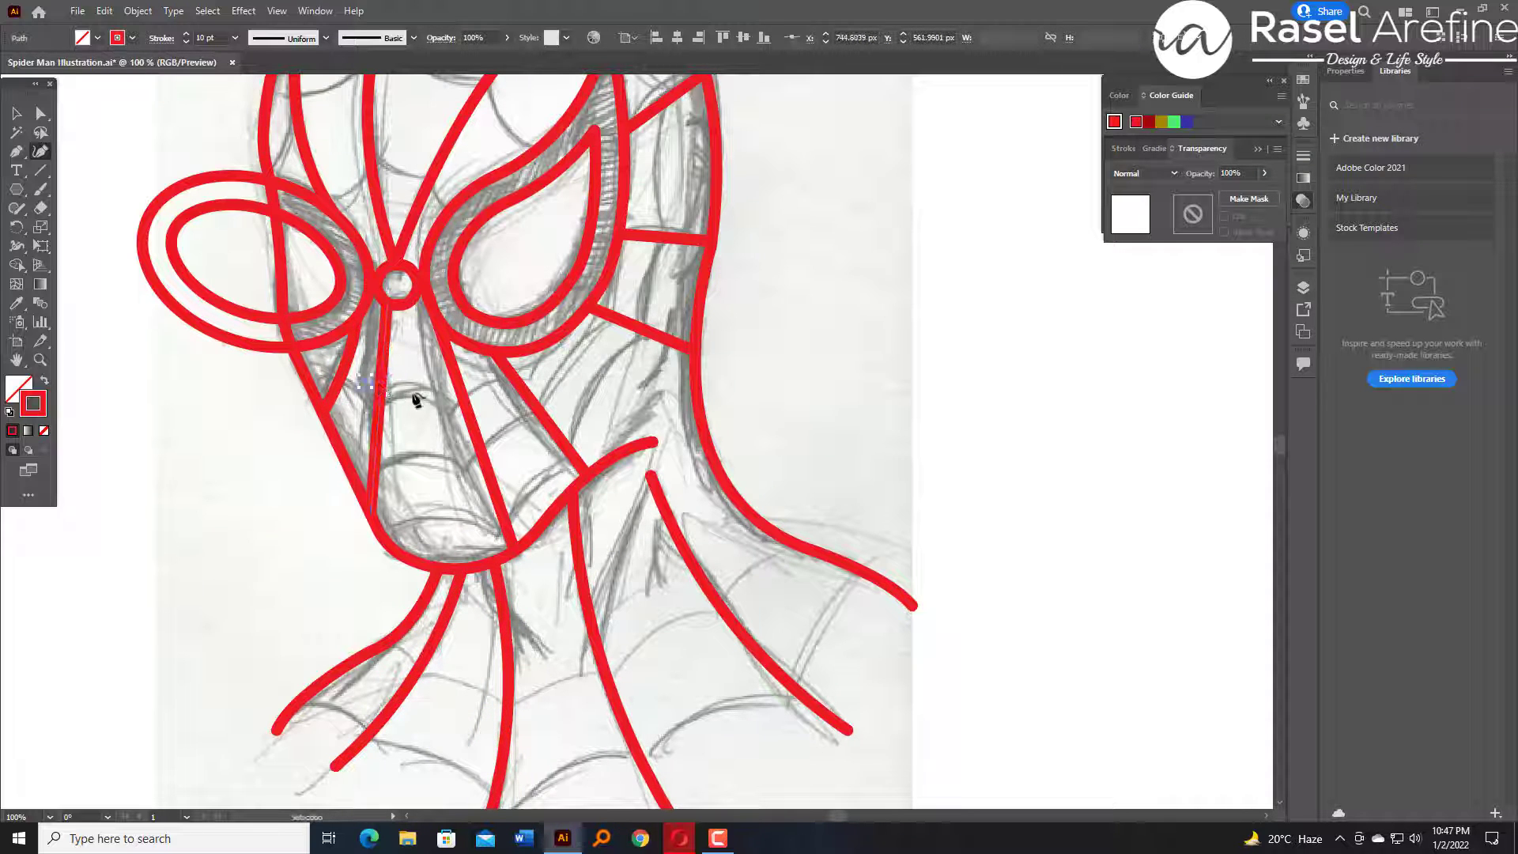
drag(379, 401, 372, 398)
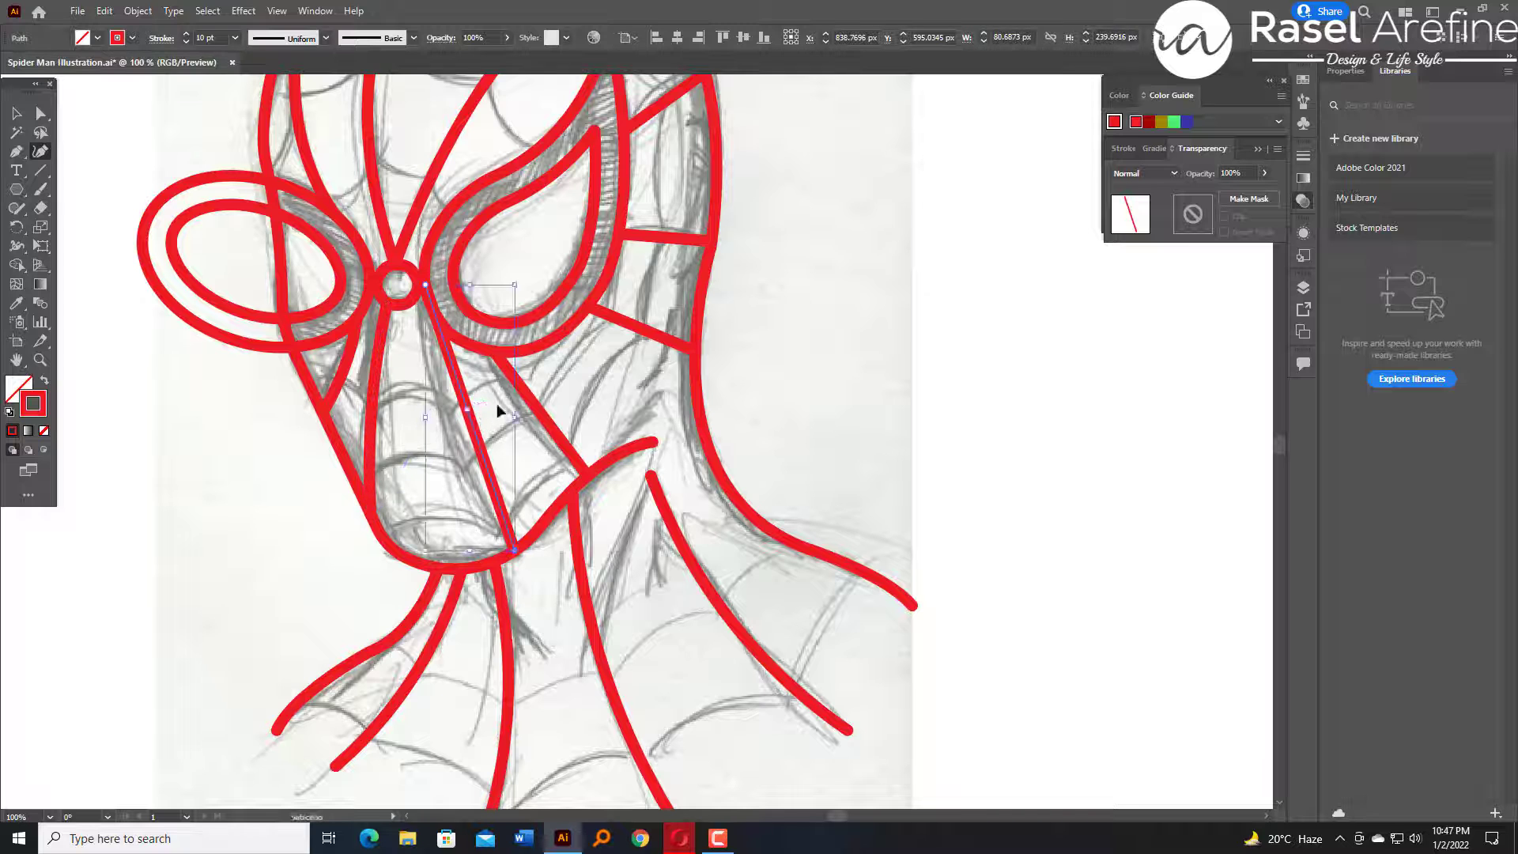
drag(478, 412, 524, 410)
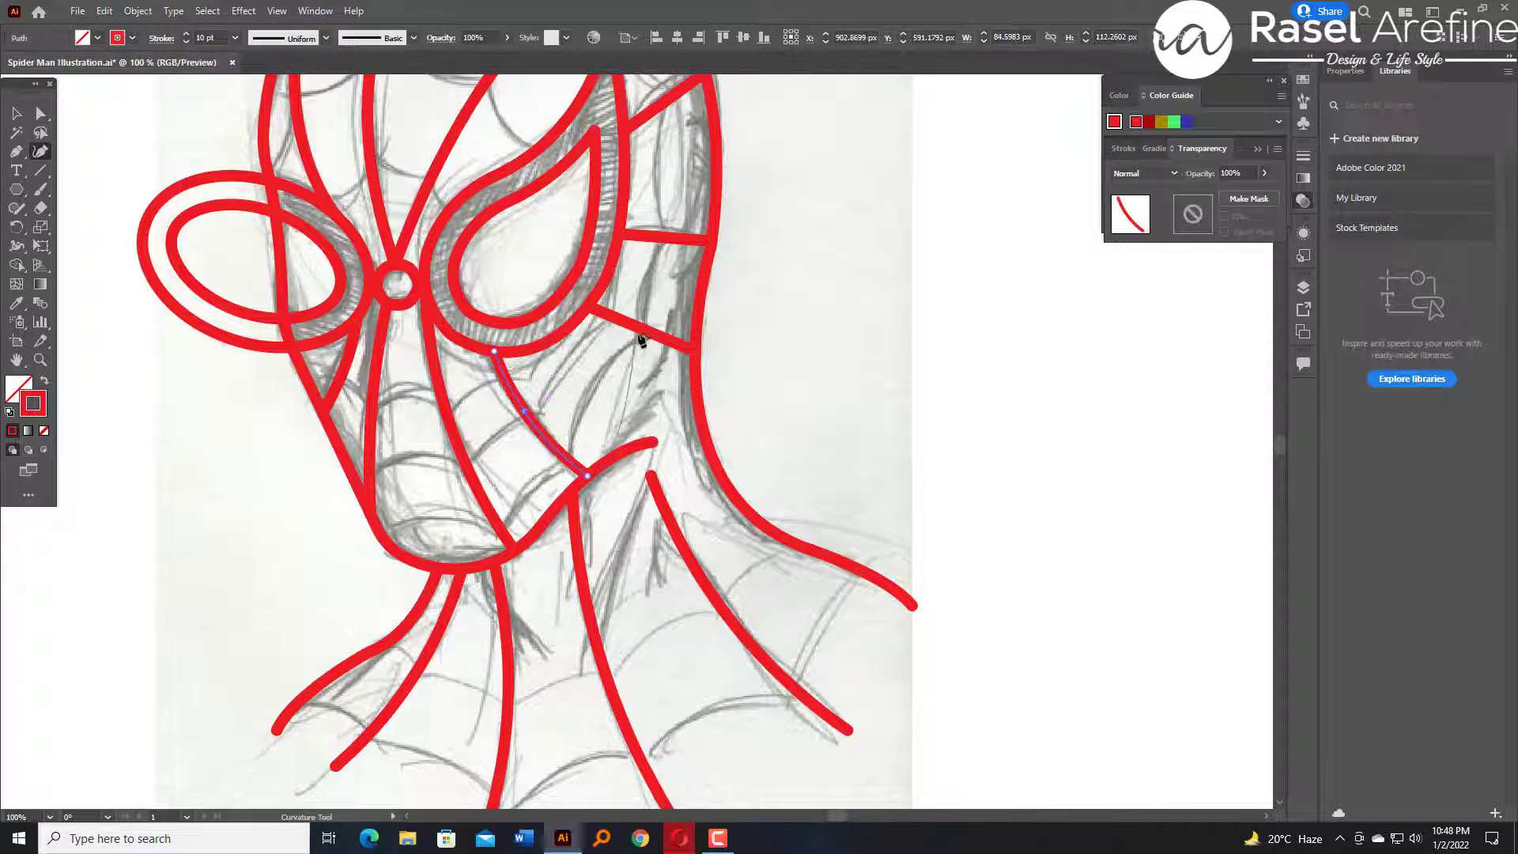
Bend the three web lines between the right eye and the back of the head to follow the sketch.
click(637, 334)
scroll(860, 332, up, 2)
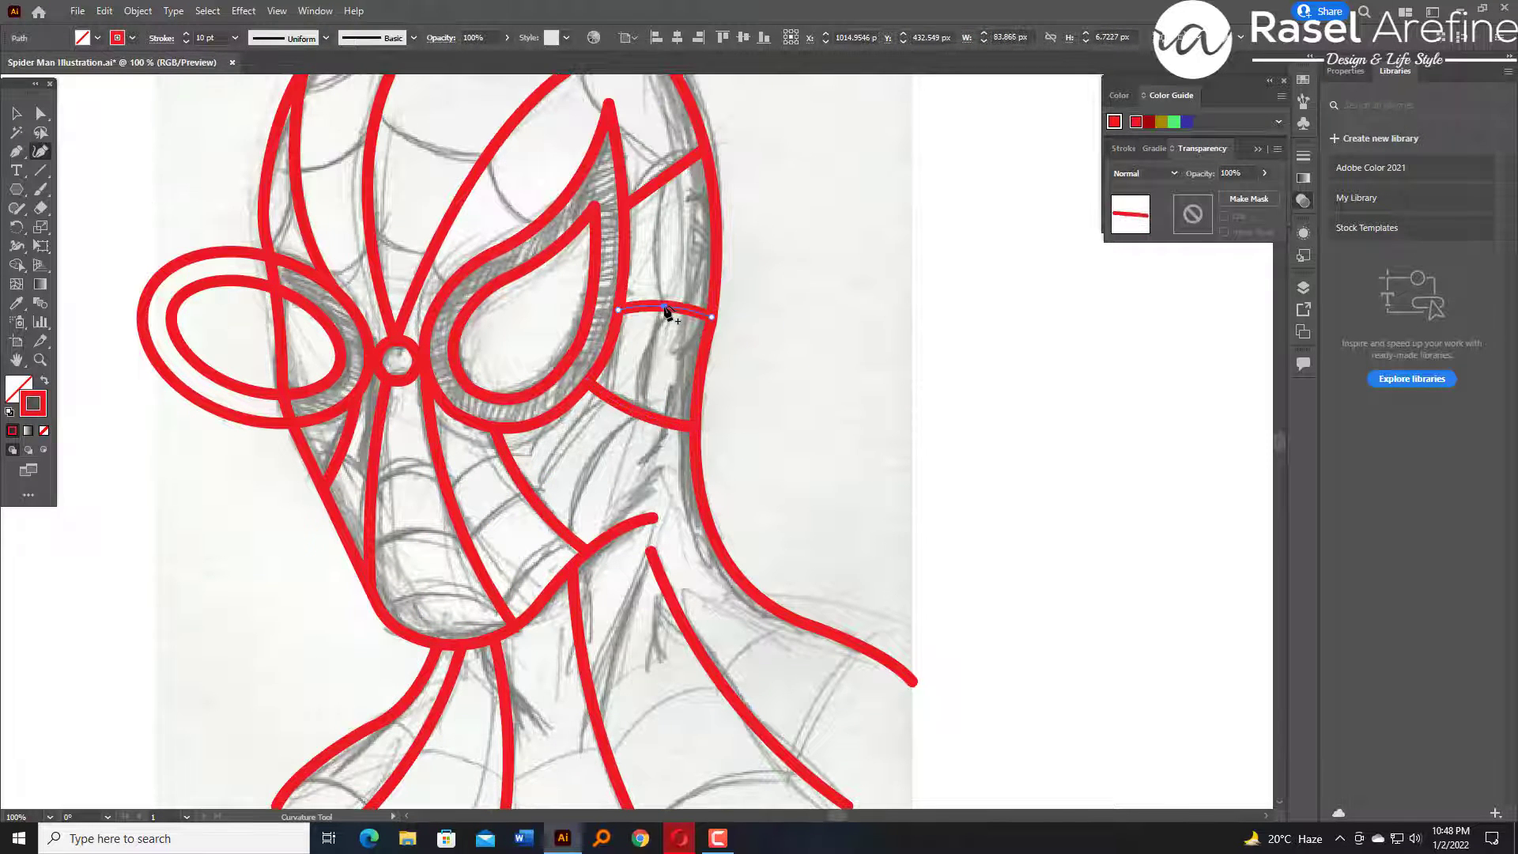
scroll(667, 356, up, 5)
scroll(728, 272, up, 1)
scroll(816, 257, down, 3)
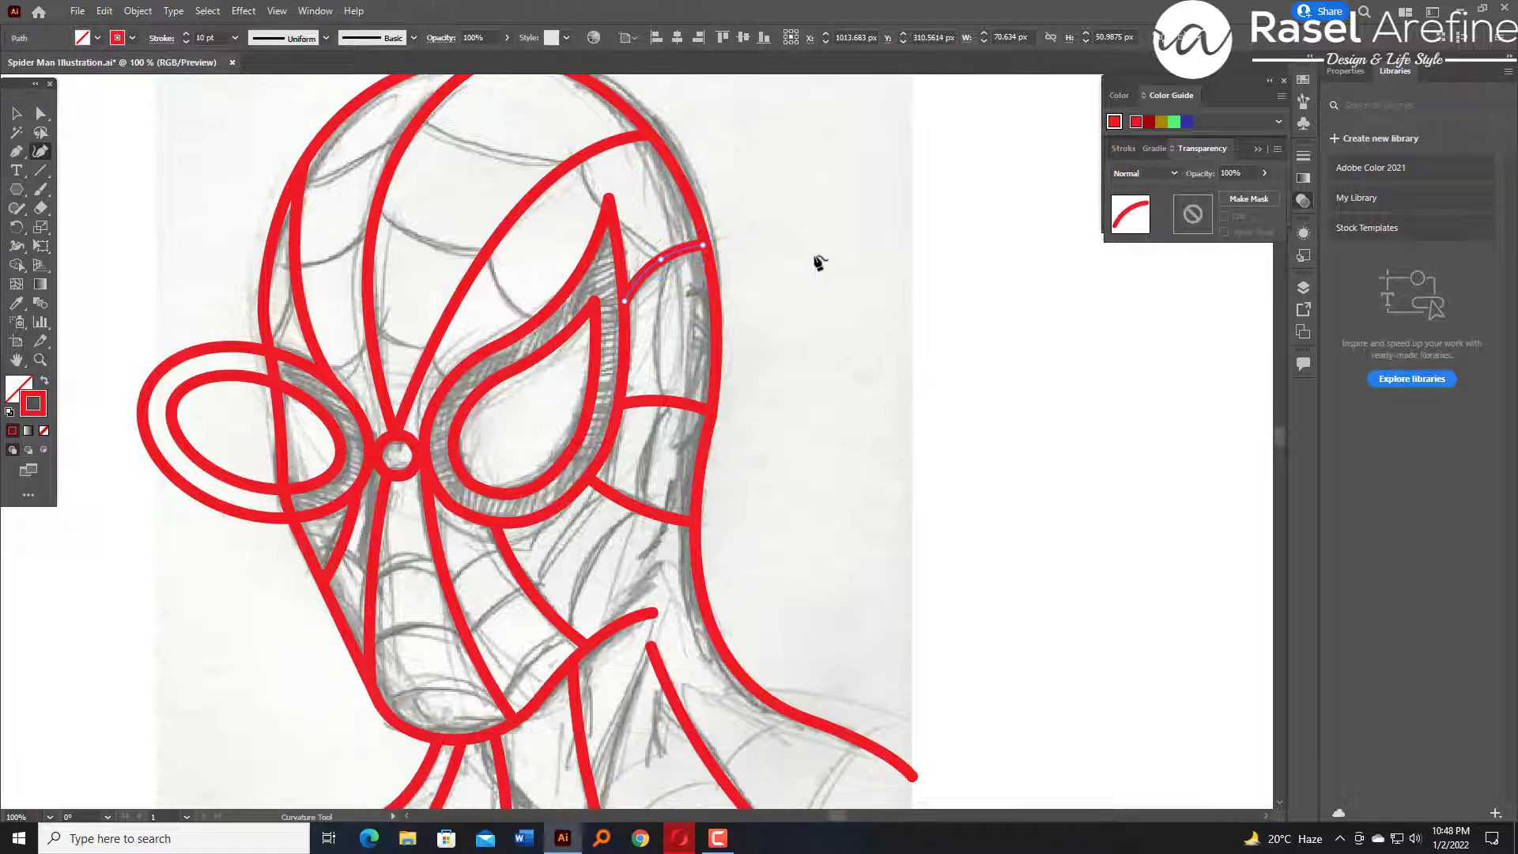
click(16, 114)
click(812, 334)
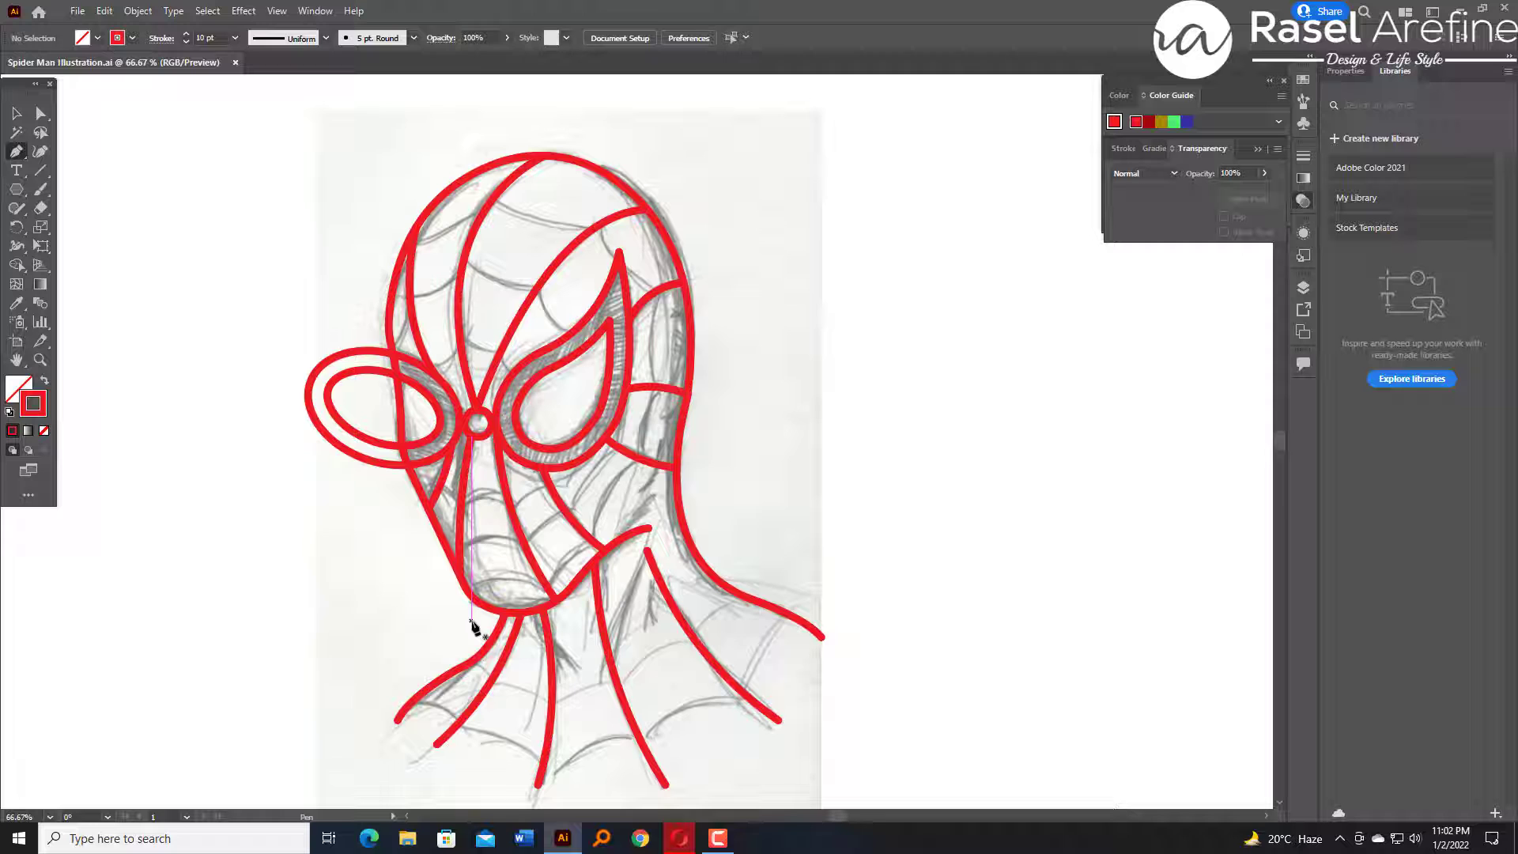
Draw the upper cross-web line over the neck with the Pen tool, placing an anchor on each neck line from one shoulder edge to the other.
click(472, 661)
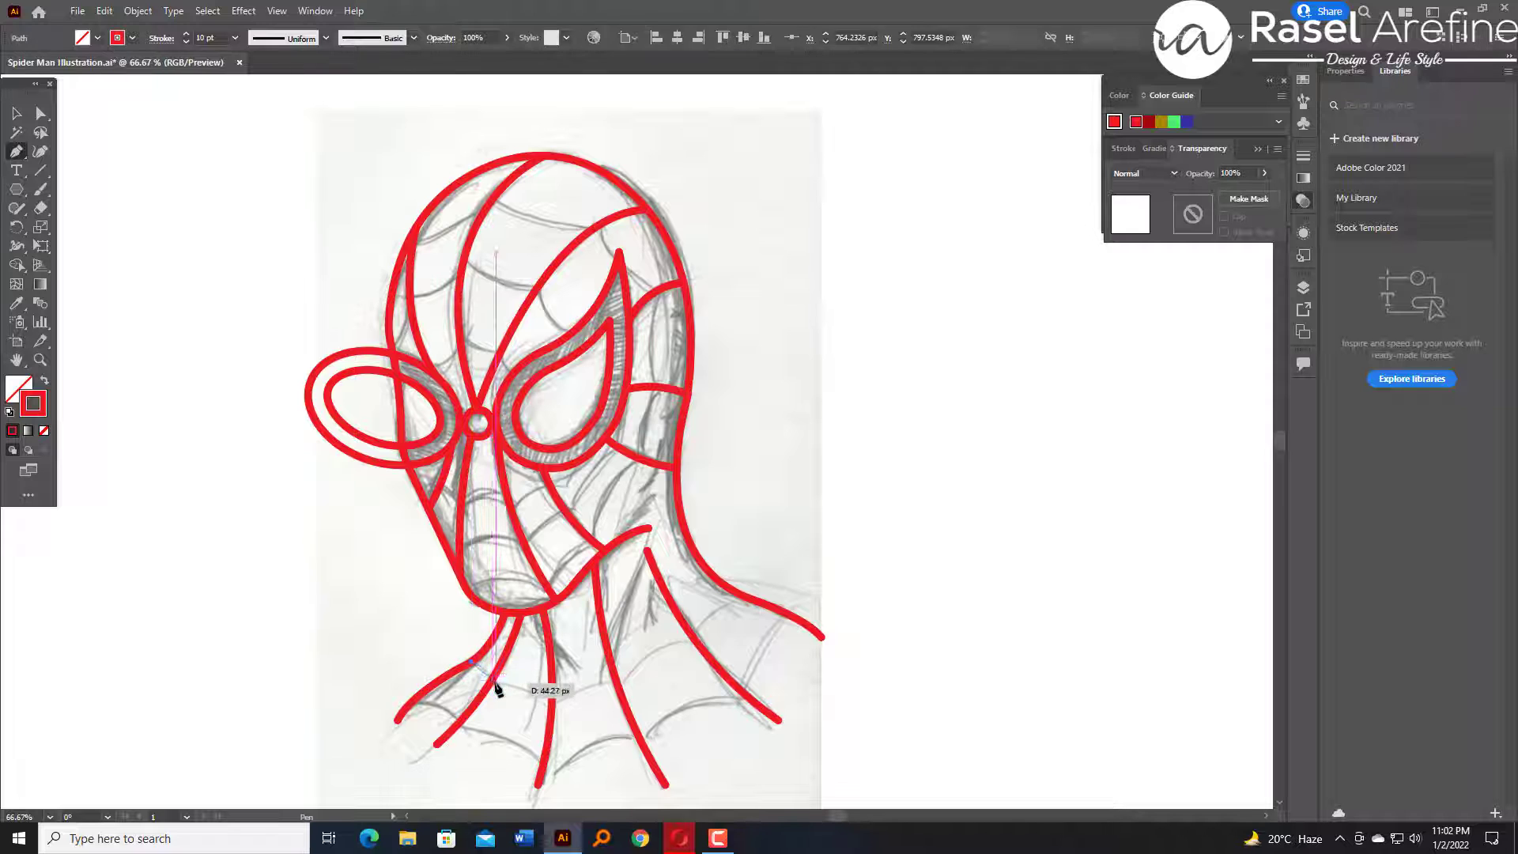
click(492, 679)
click(551, 707)
click(616, 684)
click(695, 641)
click(743, 594)
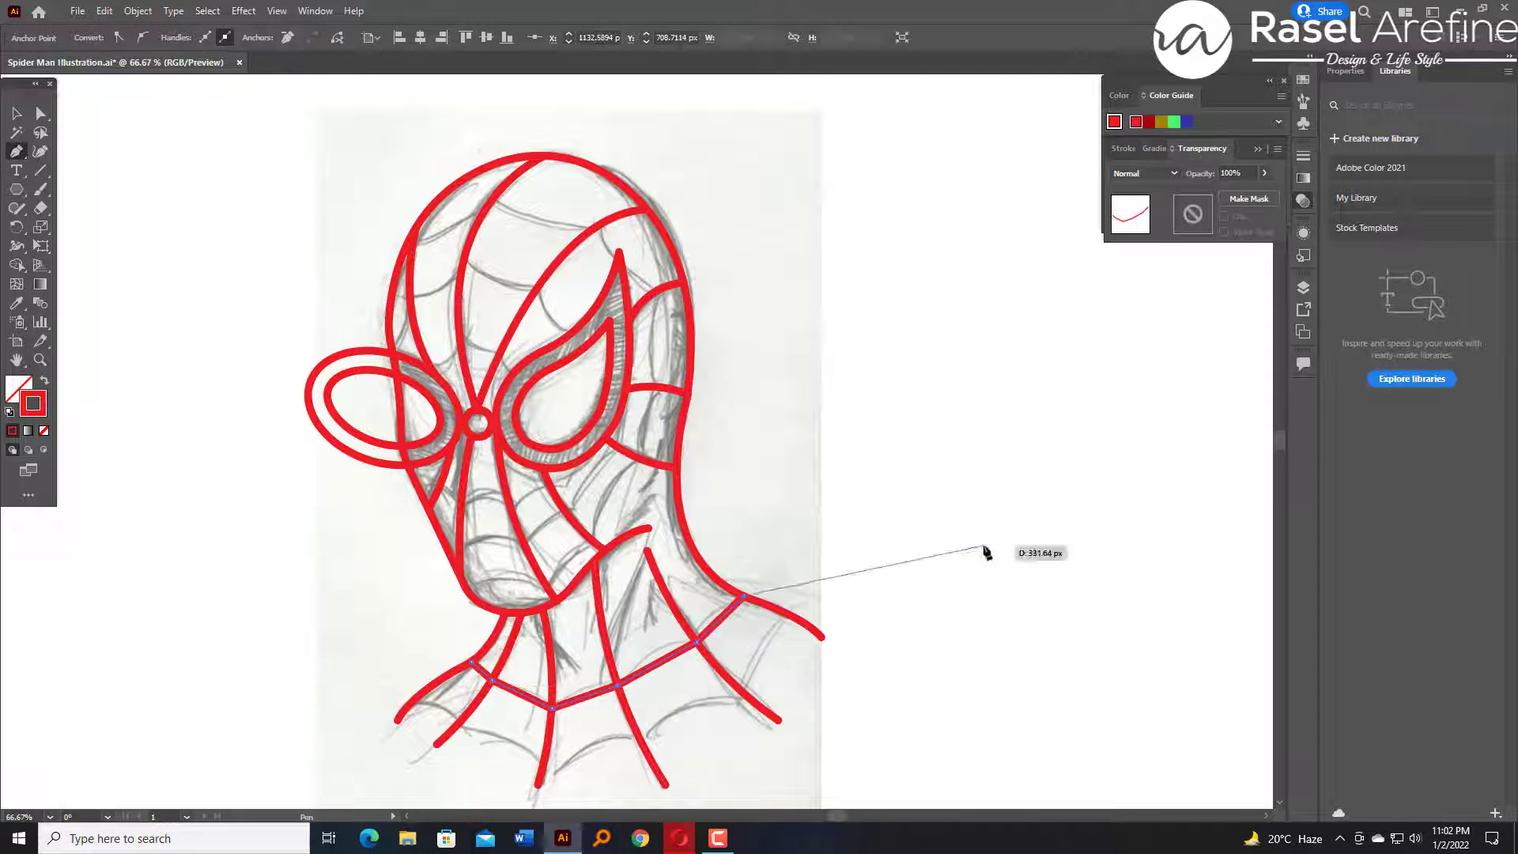
Draw the lower cross-web line over the shoulders with an anchor on each neck line, ending on the right shoulder outline.
click(413, 702)
click(459, 723)
click(543, 767)
click(642, 743)
click(747, 697)
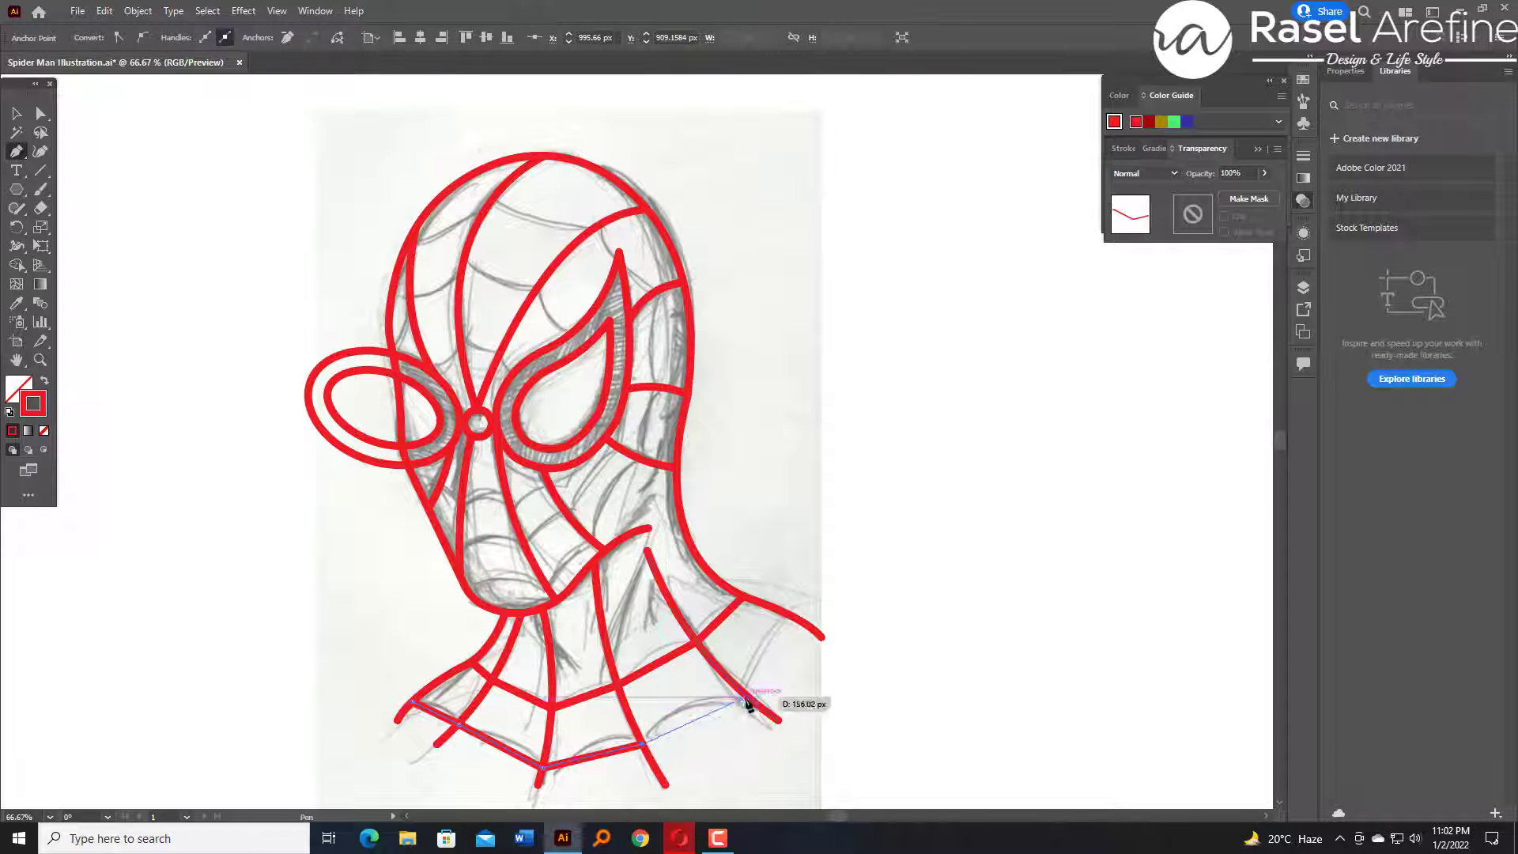
click(790, 615)
Draw a cross-web line over the face just below the eyes, from the left face outline to the right eye's lower edge.
click(413, 478)
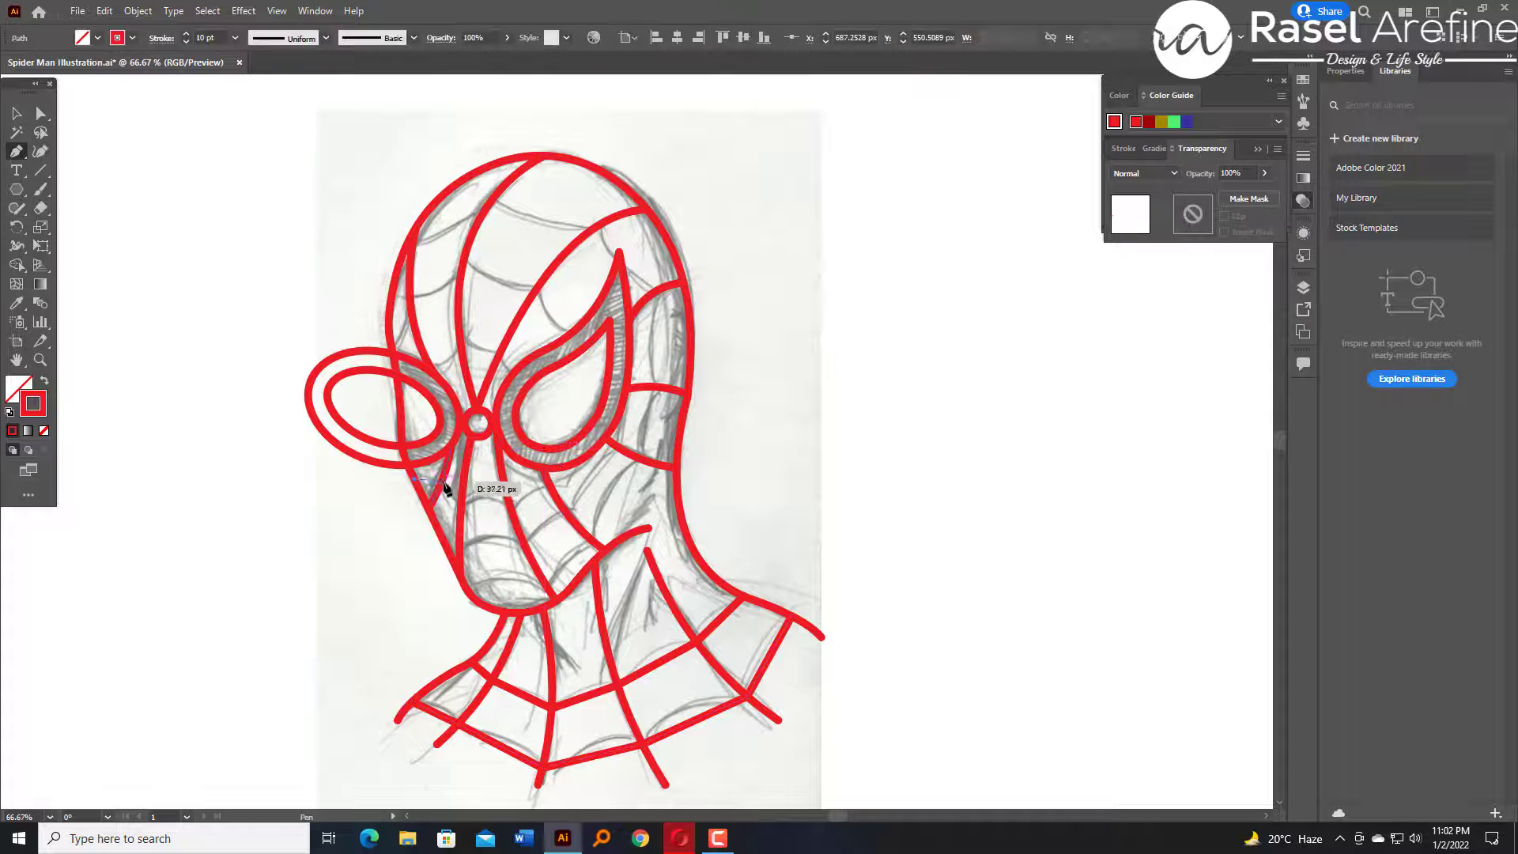
click(440, 479)
click(463, 499)
click(506, 499)
click(551, 488)
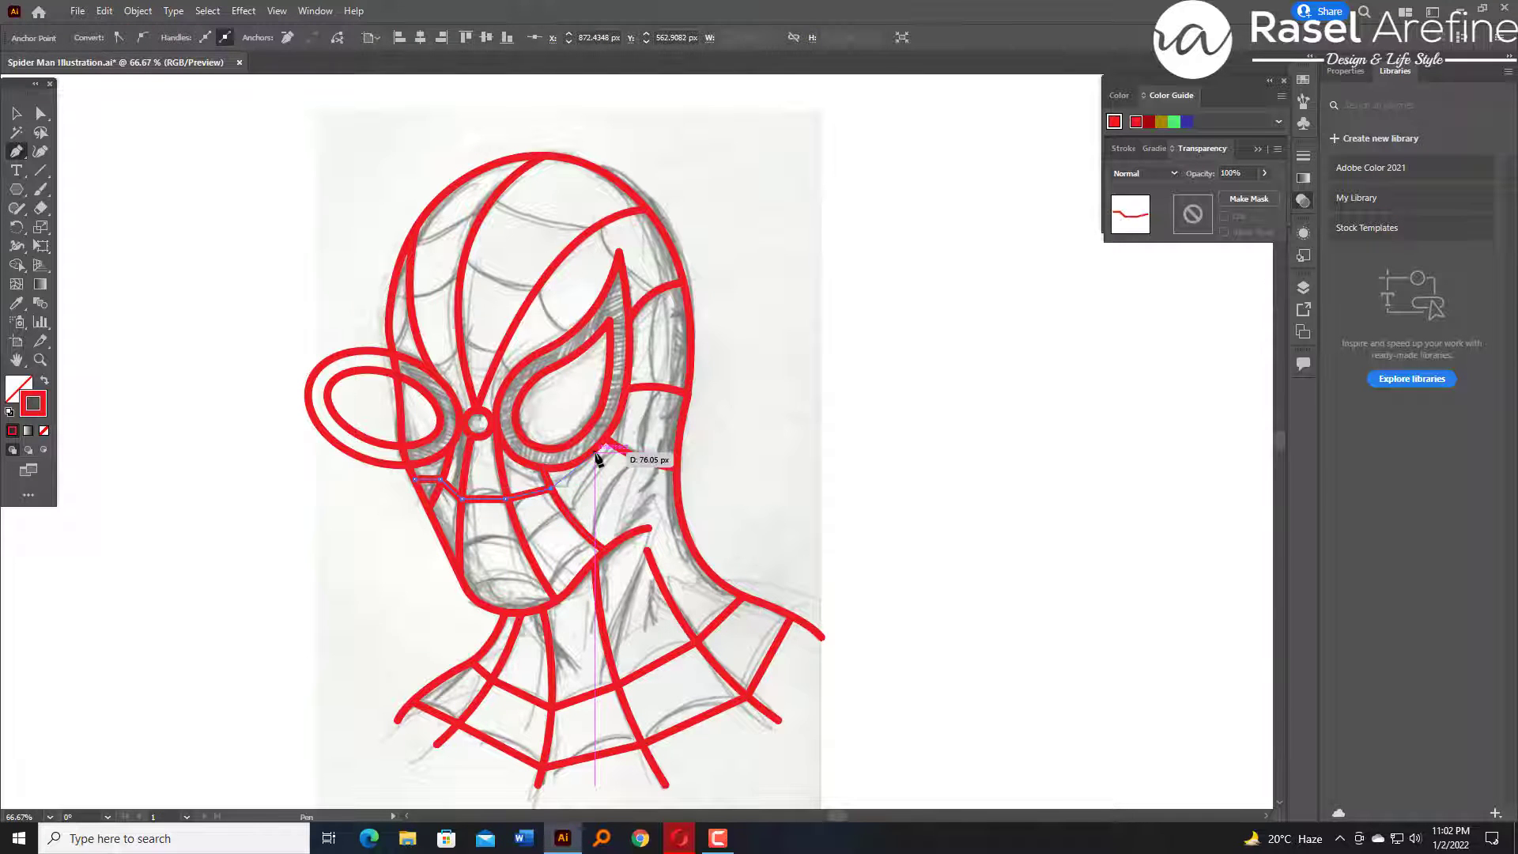
click(581, 456)
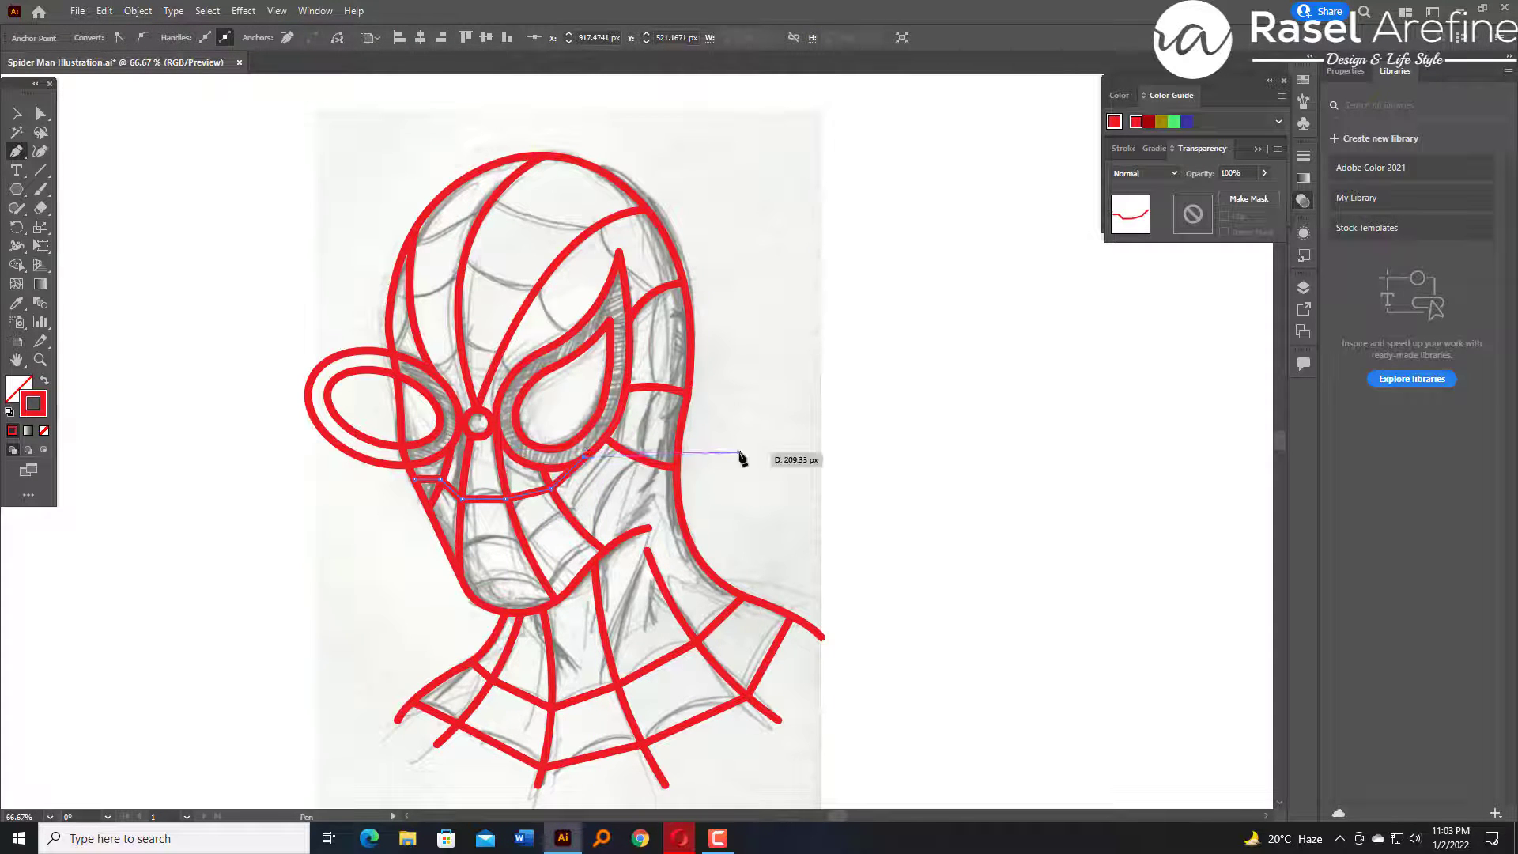
Draw the middle cross-web line over the lower face, from the left jaw line up to the web line behind the right eye.
click(461, 547)
click(524, 544)
click(569, 516)
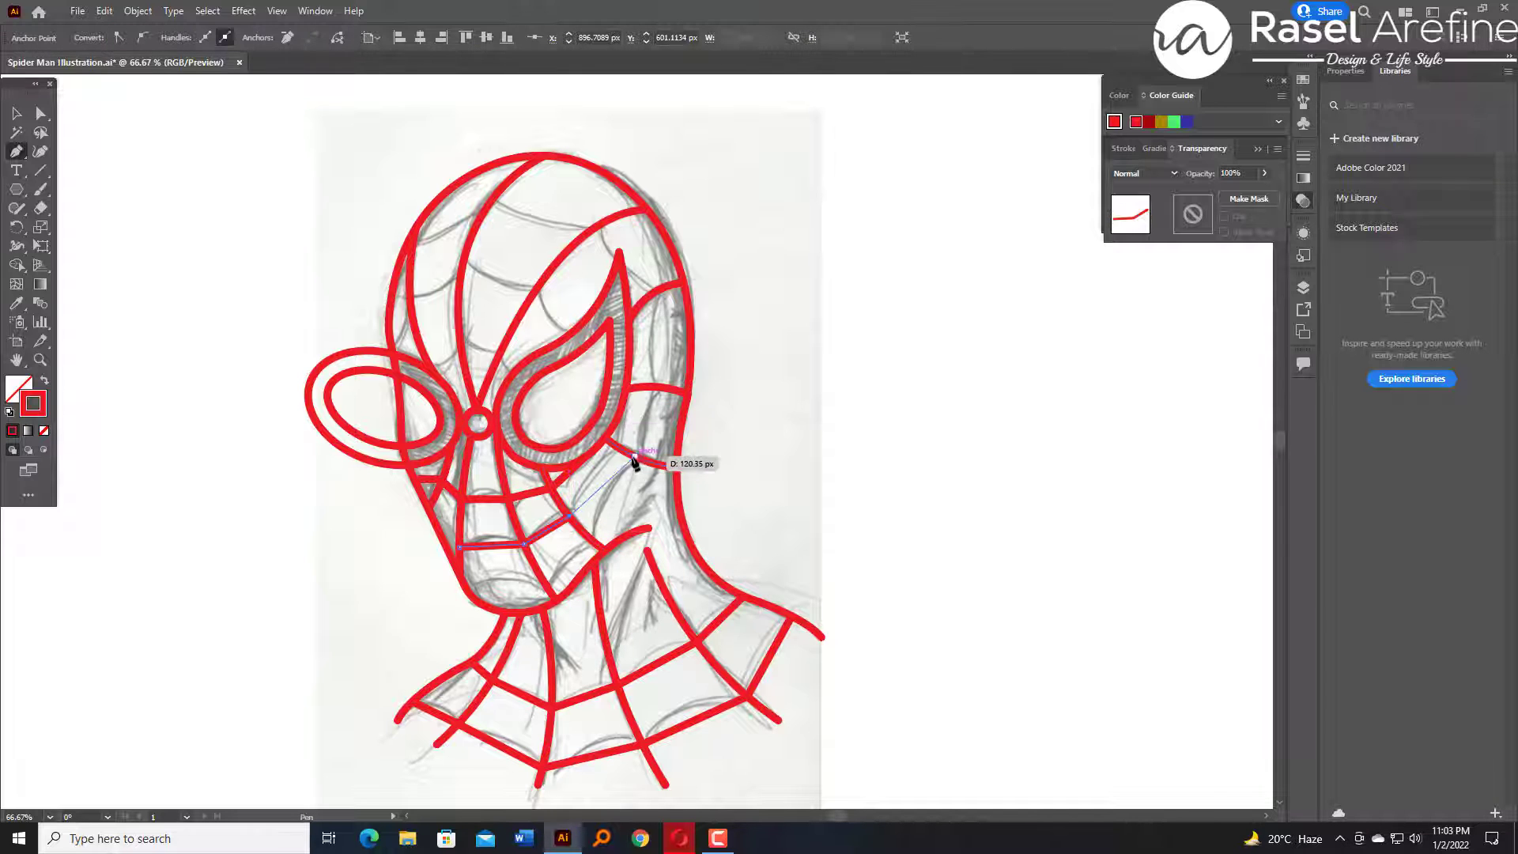
click(629, 456)
Draw the lowest cross-web line from the chin across the cheek to the back of the head.
click(469, 590)
click(546, 586)
click(592, 540)
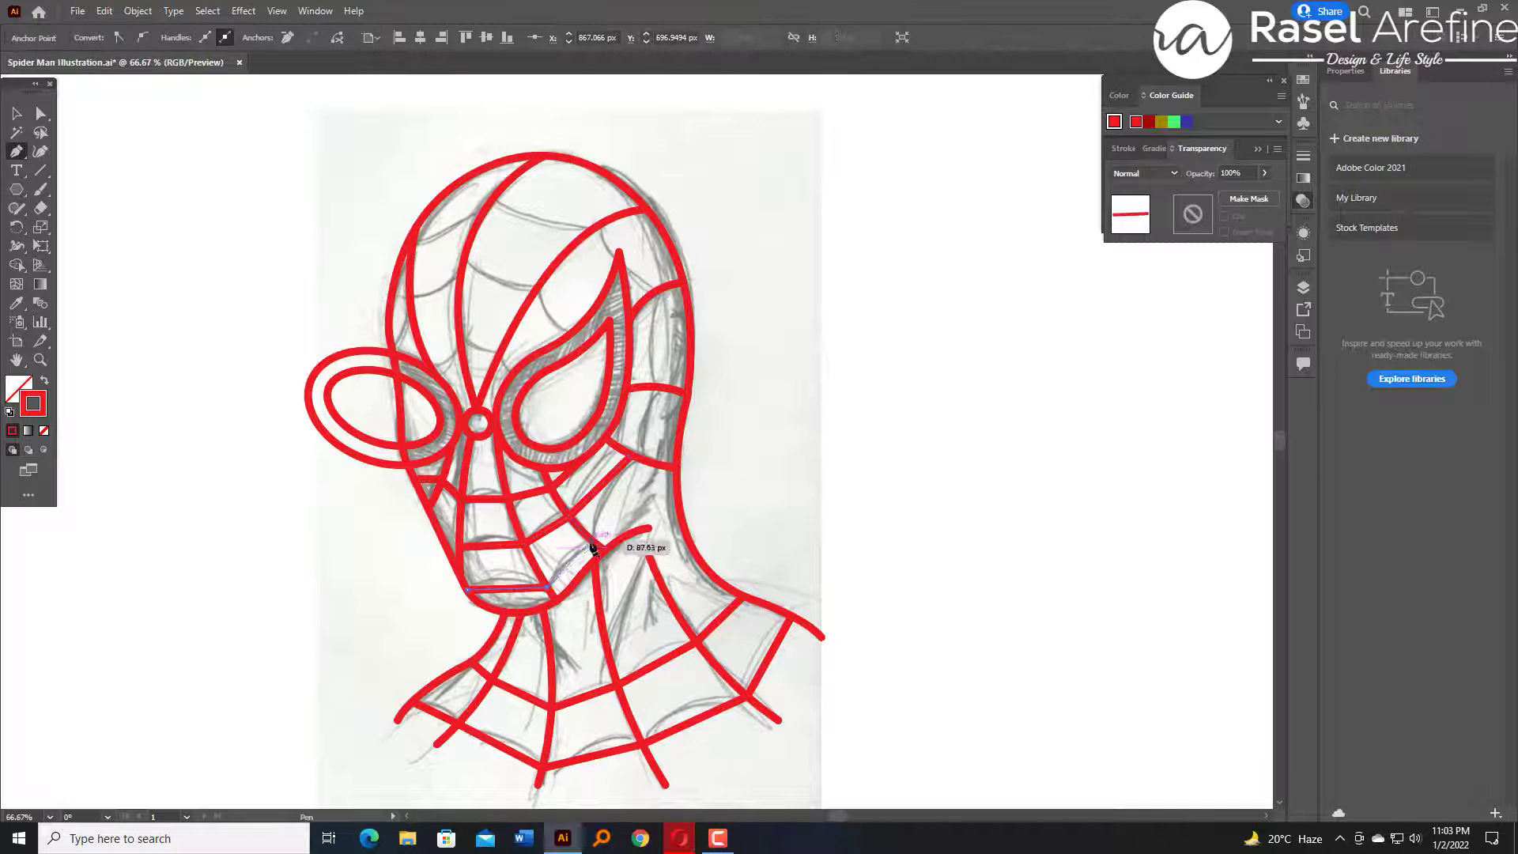
click(676, 468)
key(Escape)
Draw the uppermost cross-web line over the forehead and down behind the right eye to the lowest side web line.
click(412, 248)
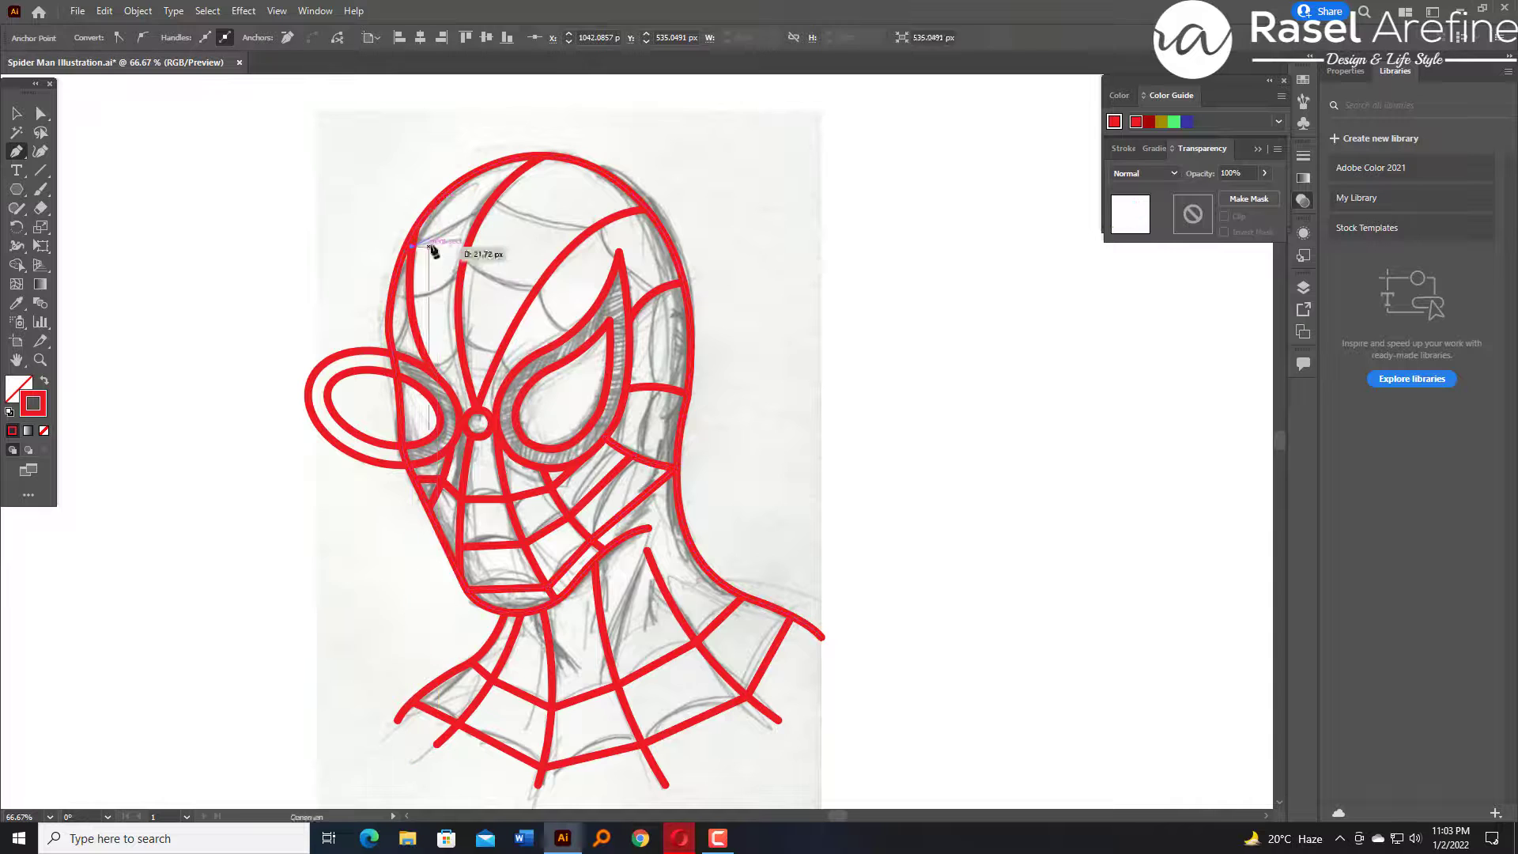
click(485, 211)
click(593, 229)
click(654, 292)
click(655, 387)
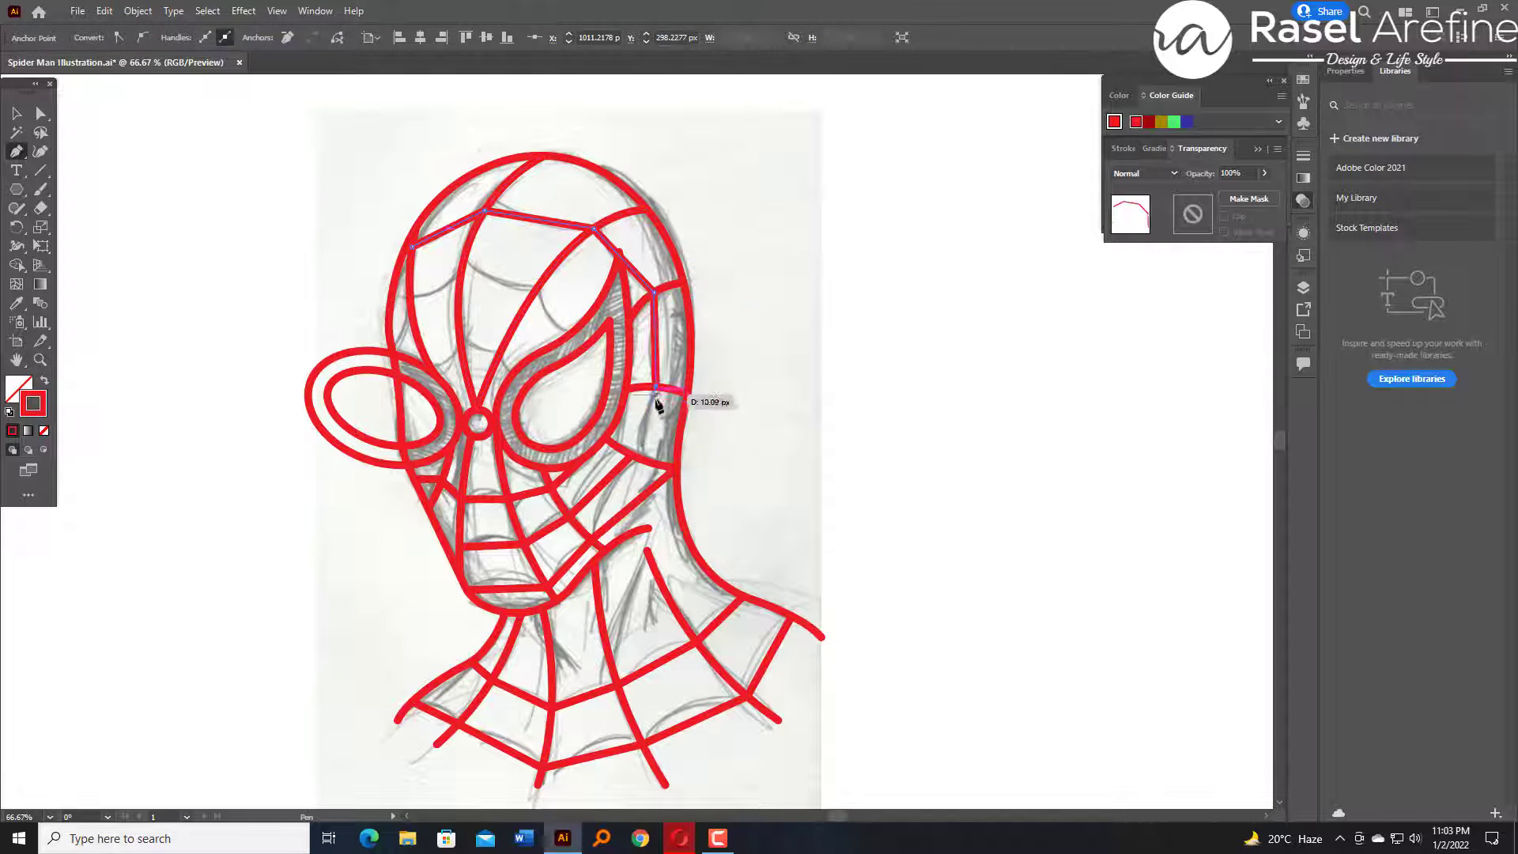
click(631, 455)
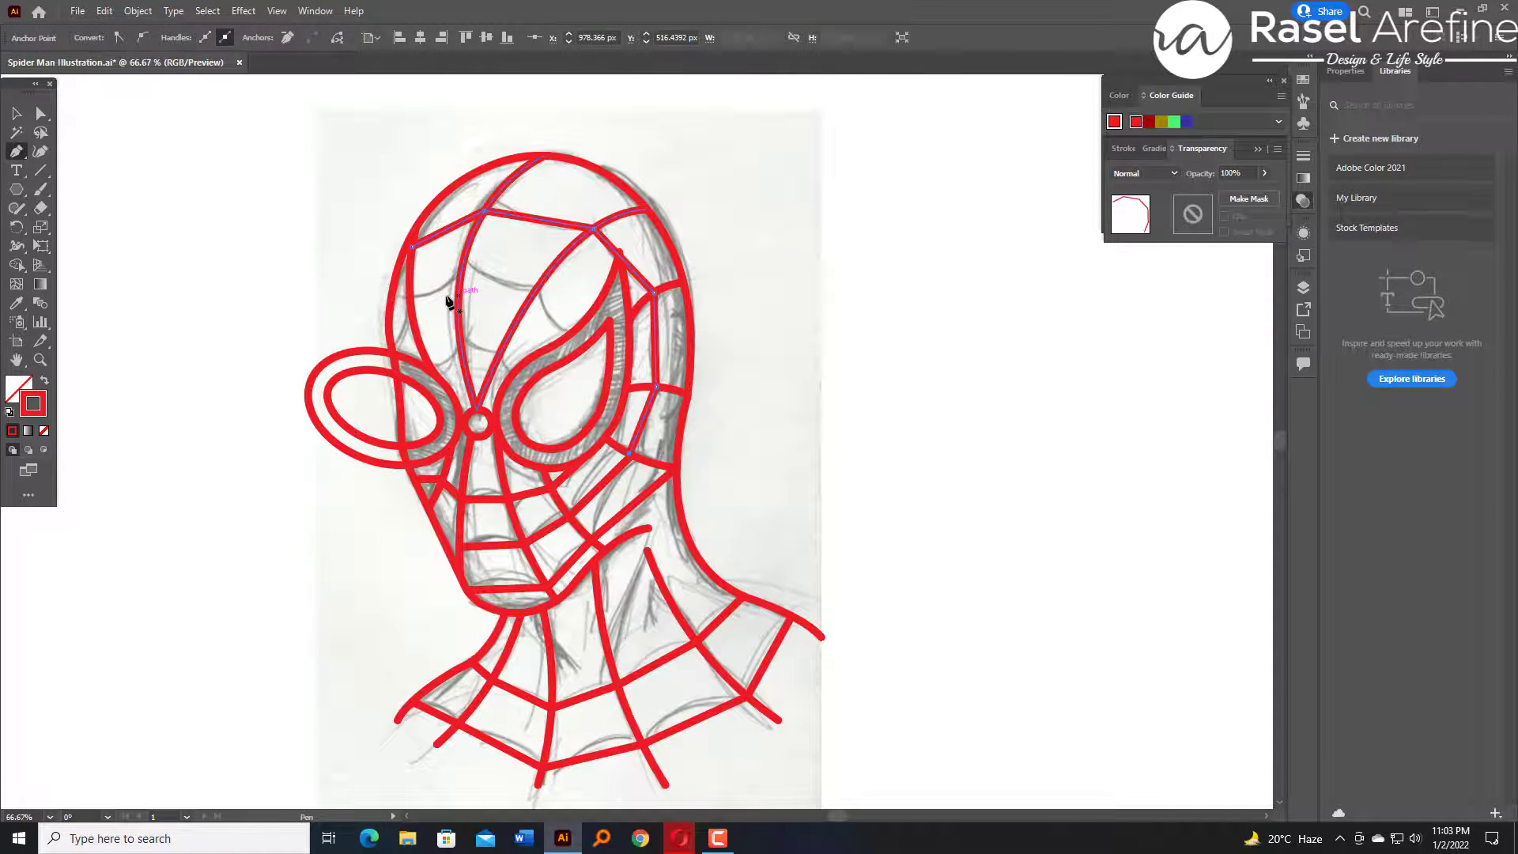
Draw the second cross-web line over the forehead, from the left head outline to the right eye's upper edge.
click(391, 302)
click(462, 269)
click(538, 287)
click(573, 330)
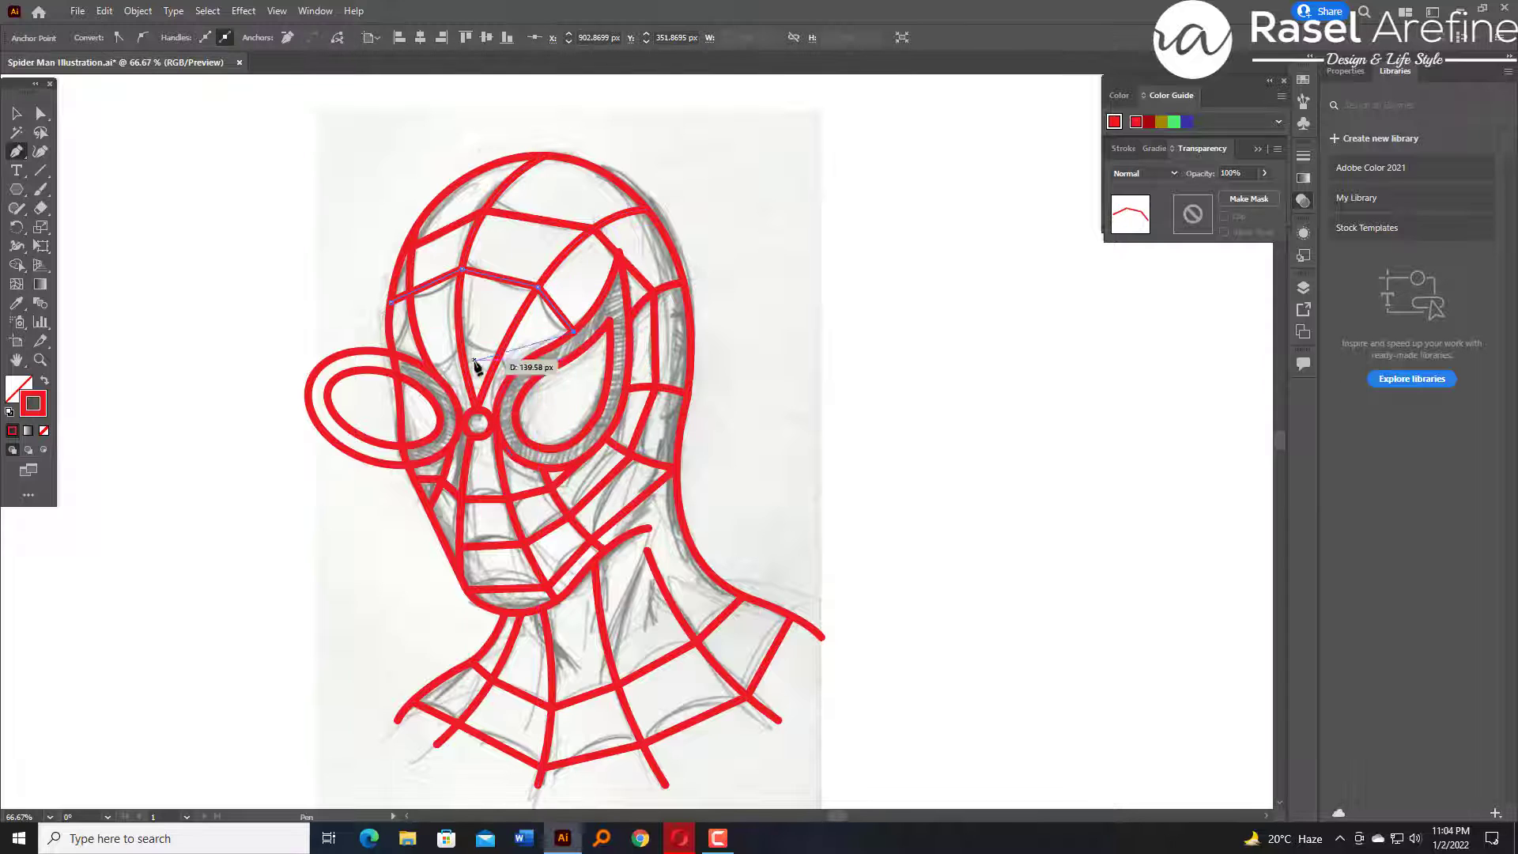
Draw a short web segment above the left eye and the lowest forehead cross-web line between the two eyes.
click(394, 348)
click(410, 316)
key(Escape)
click(429, 363)
click(462, 344)
click(500, 353)
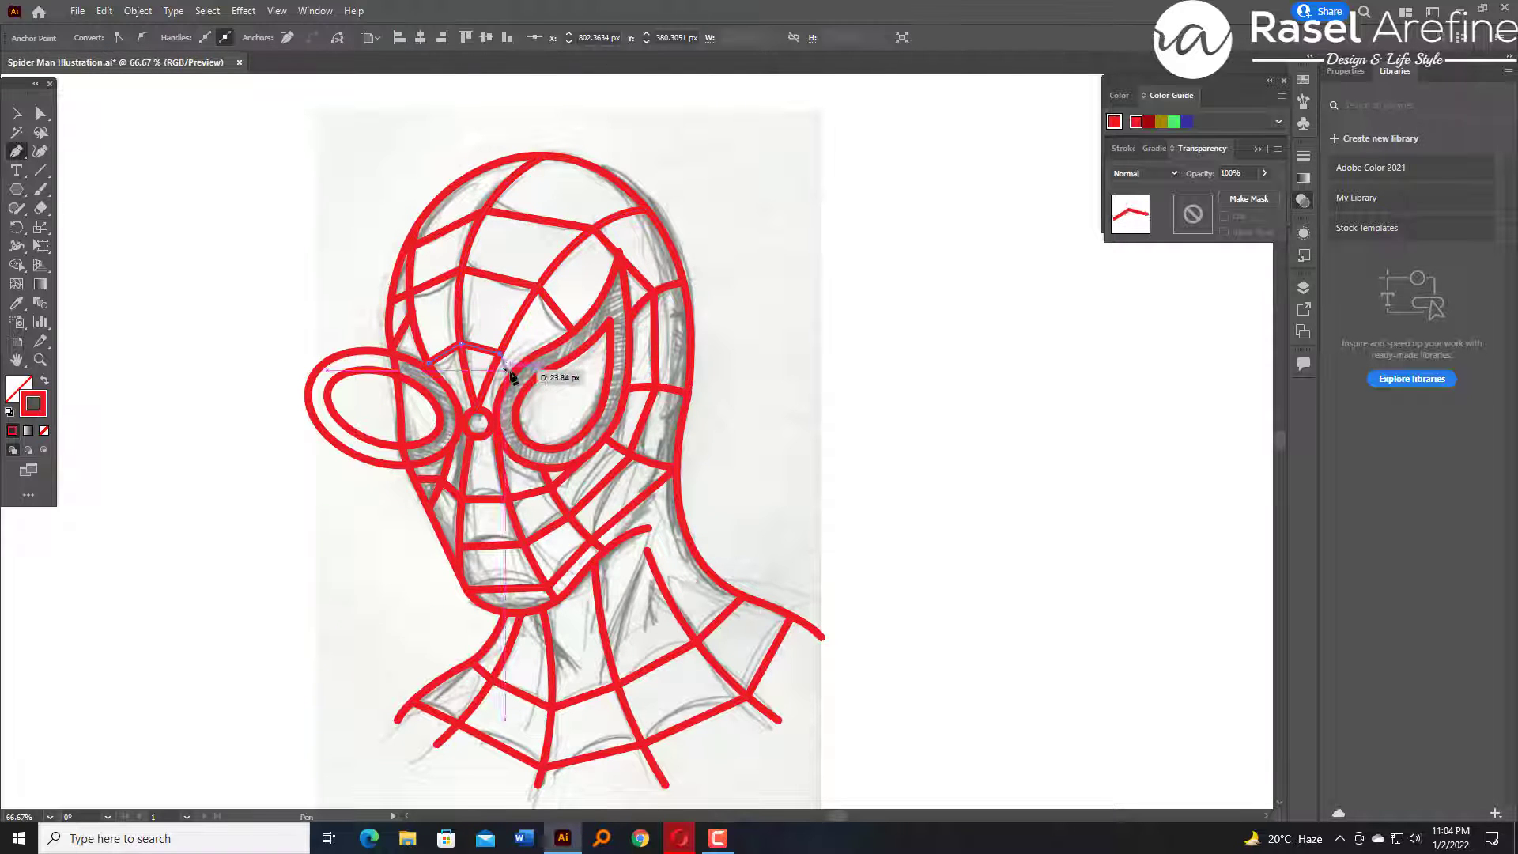
click(512, 371)
key(v)
click(279, 260)
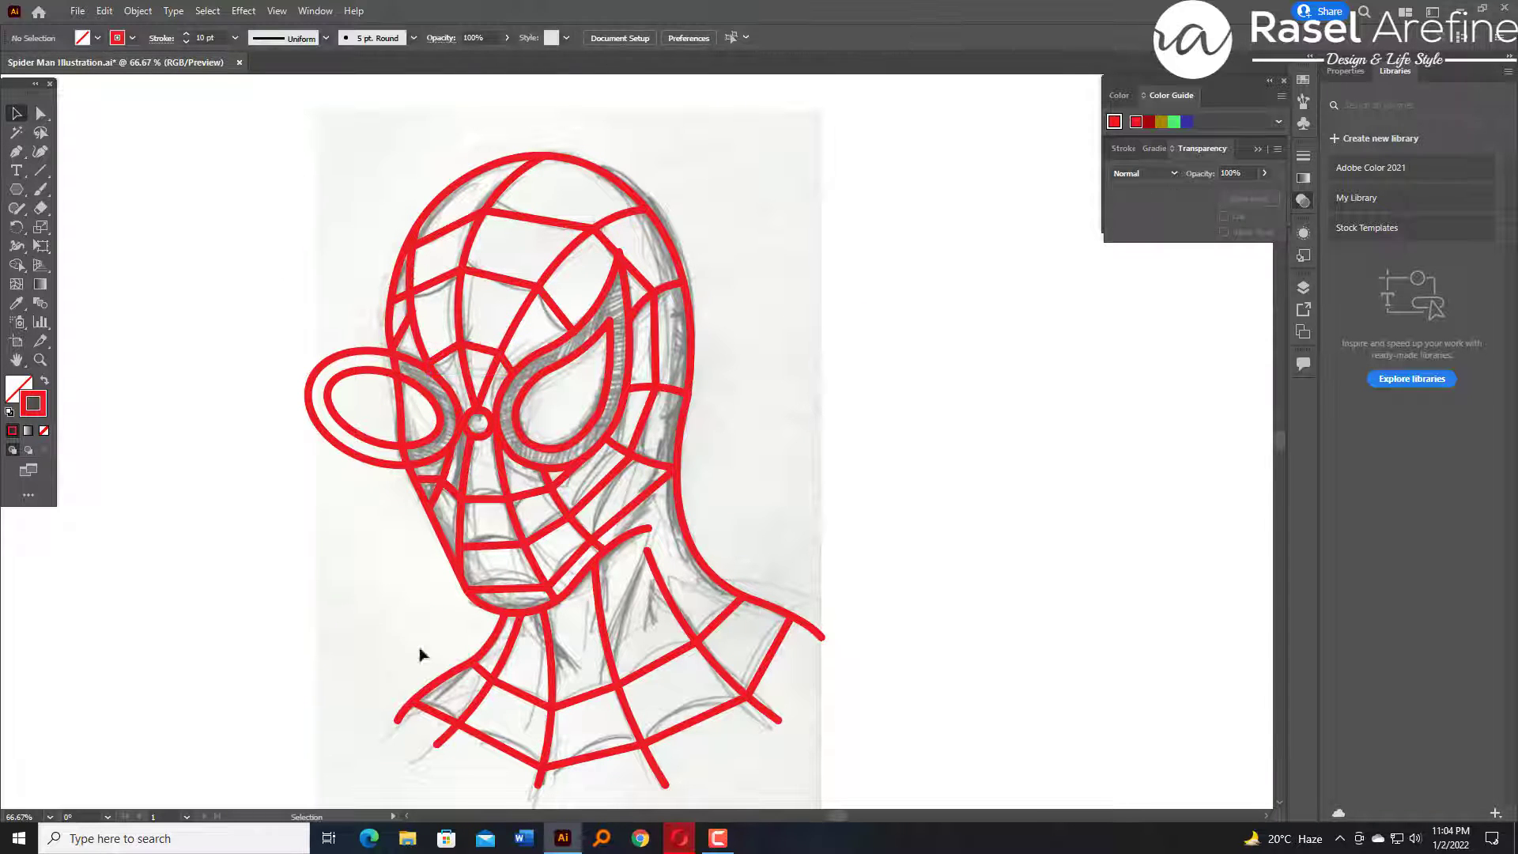
Bend all five segments of the lower shoulder cross-web line upward with the Curvature tool to form web arcs.
click(522, 694)
key(ctrl+z)
scroll(523, 696, up, 2)
drag(686, 615, 641, 426)
click(280, 535)
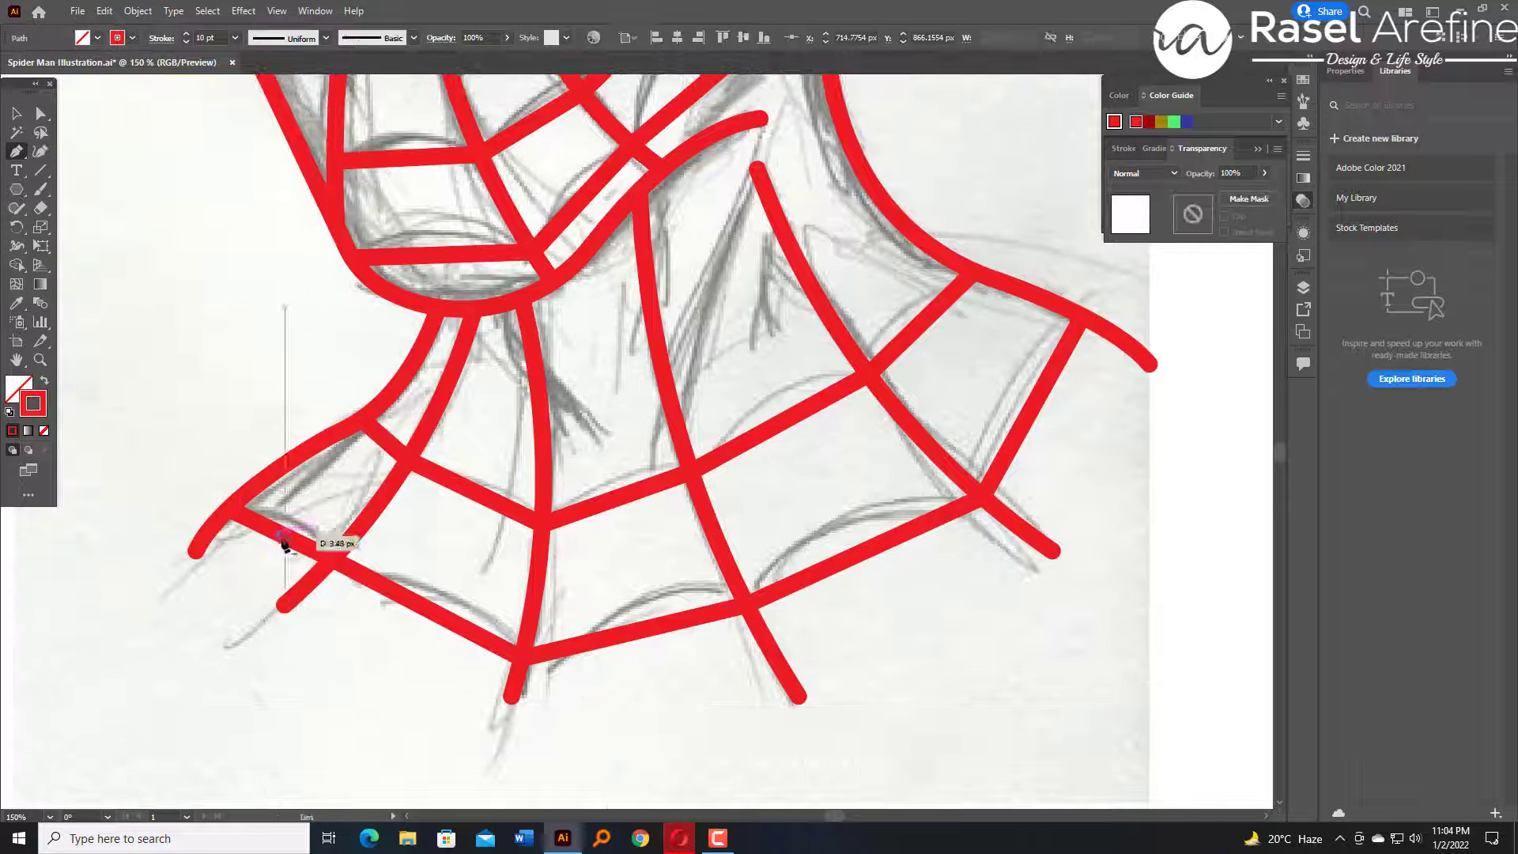
click(41, 161)
ctrl+click(285, 536)
drag(284, 536, 286, 524)
drag(435, 612, 451, 593)
drag(645, 629, 661, 591)
drag(889, 539, 853, 514)
drag(1033, 407, 1018, 388)
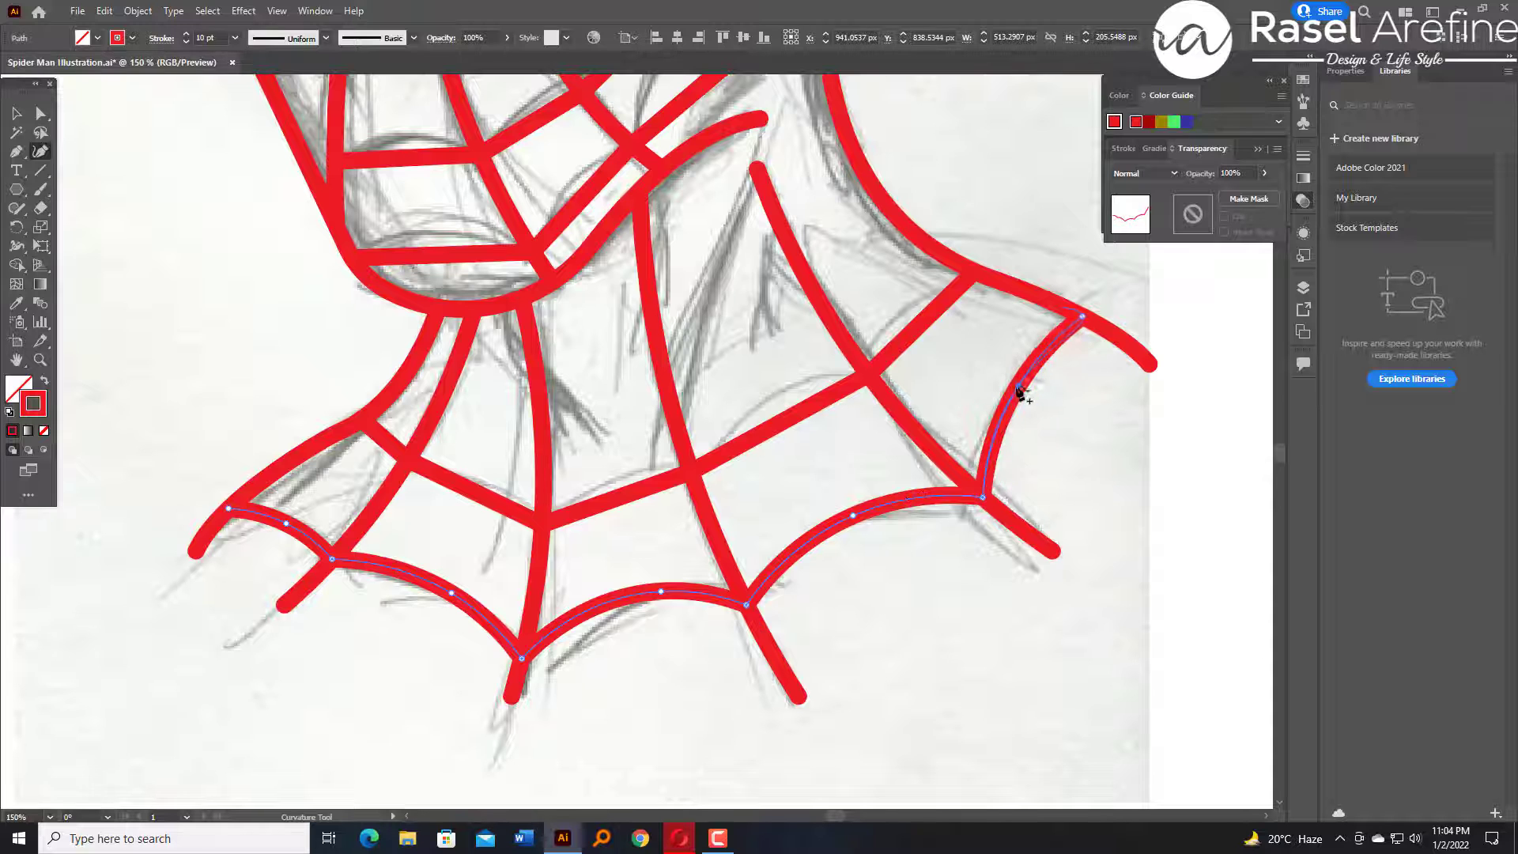
Bend the segments of the upper neck cross-web line into arcs with the Curvature tool.
drag(928, 323, 909, 310)
drag(782, 425, 775, 398)
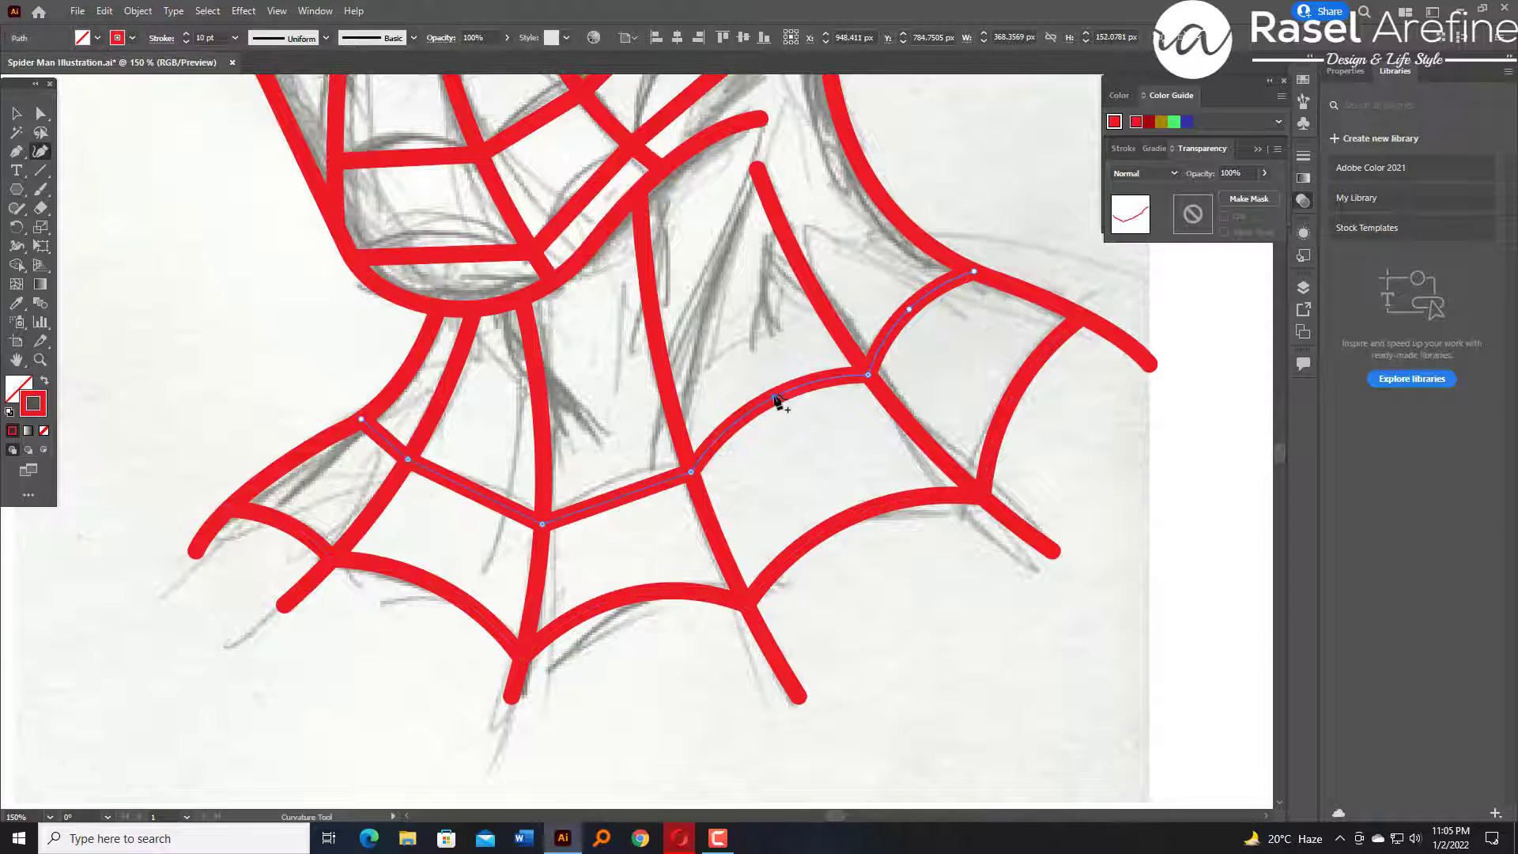
drag(619, 497, 615, 478)
drag(478, 495, 437, 477)
Curve the segments of the lowest cross-web line from the chin to the back of the head.
scroll(387, 443, up, 5)
drag(585, 445, 580, 425)
mouse_move(727, 310)
mouse_down()
mouse_move(701, 295)
mouse_move(728, 299)
mouse_up()
scroll(785, 301, up, 2)
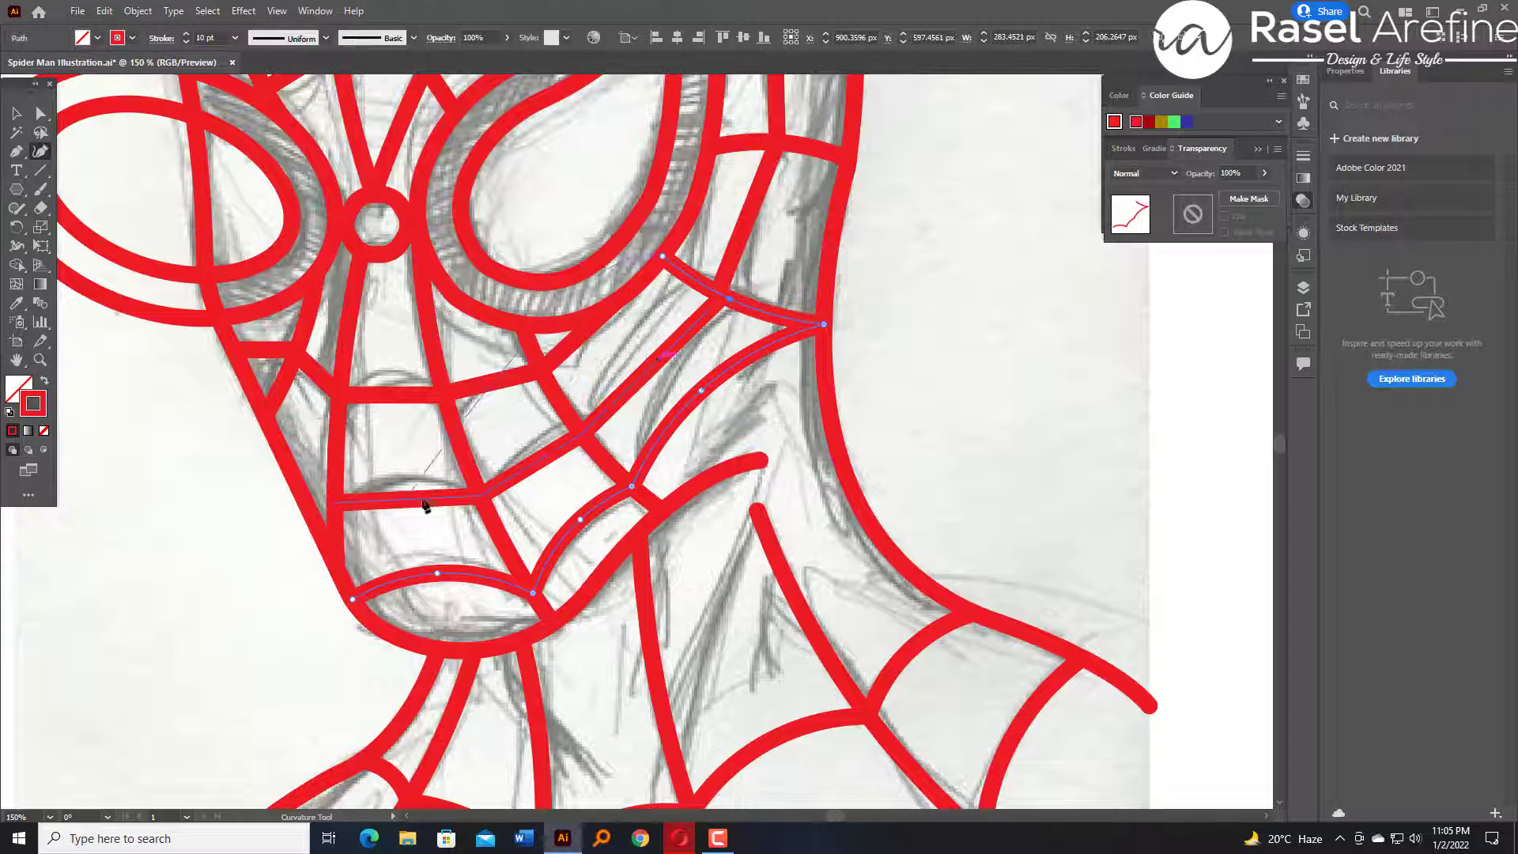
key(Escape)
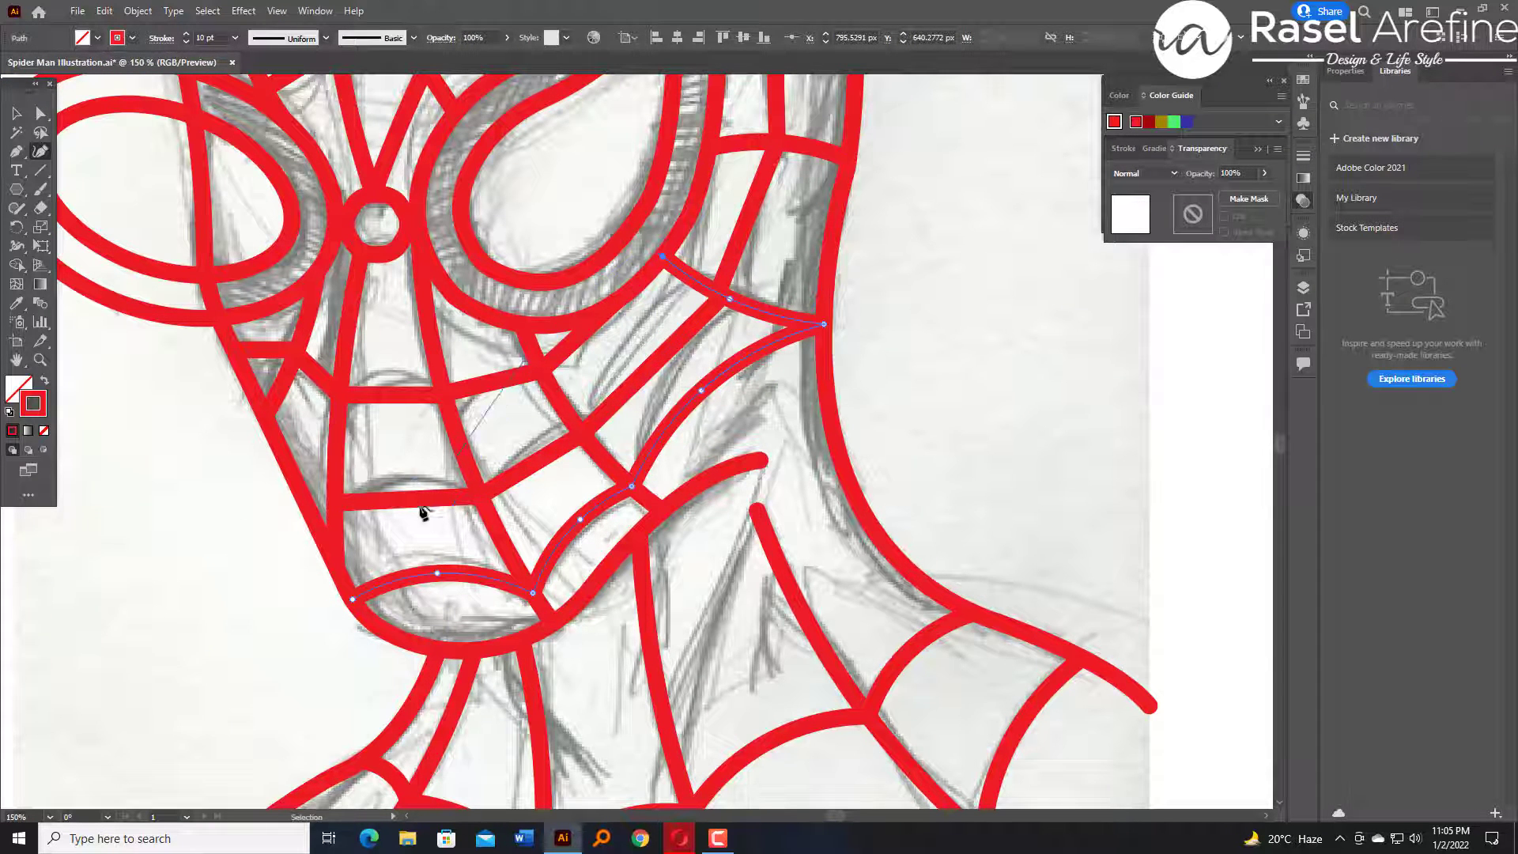
Bend the three segments of the middle lower-face cross-web line upward to match the sketch.
ctrl+click(412, 501)
drag(408, 495, 410, 483)
drag(532, 466, 535, 440)
drag(657, 359, 654, 335)
Curve the segments of the uppermost cross-web line inward, from behind the right eye up over the forehead.
scroll(751, 308, up, 6)
ctrl+click(757, 347)
drag(753, 353, 745, 355)
scroll(830, 248, up, 1)
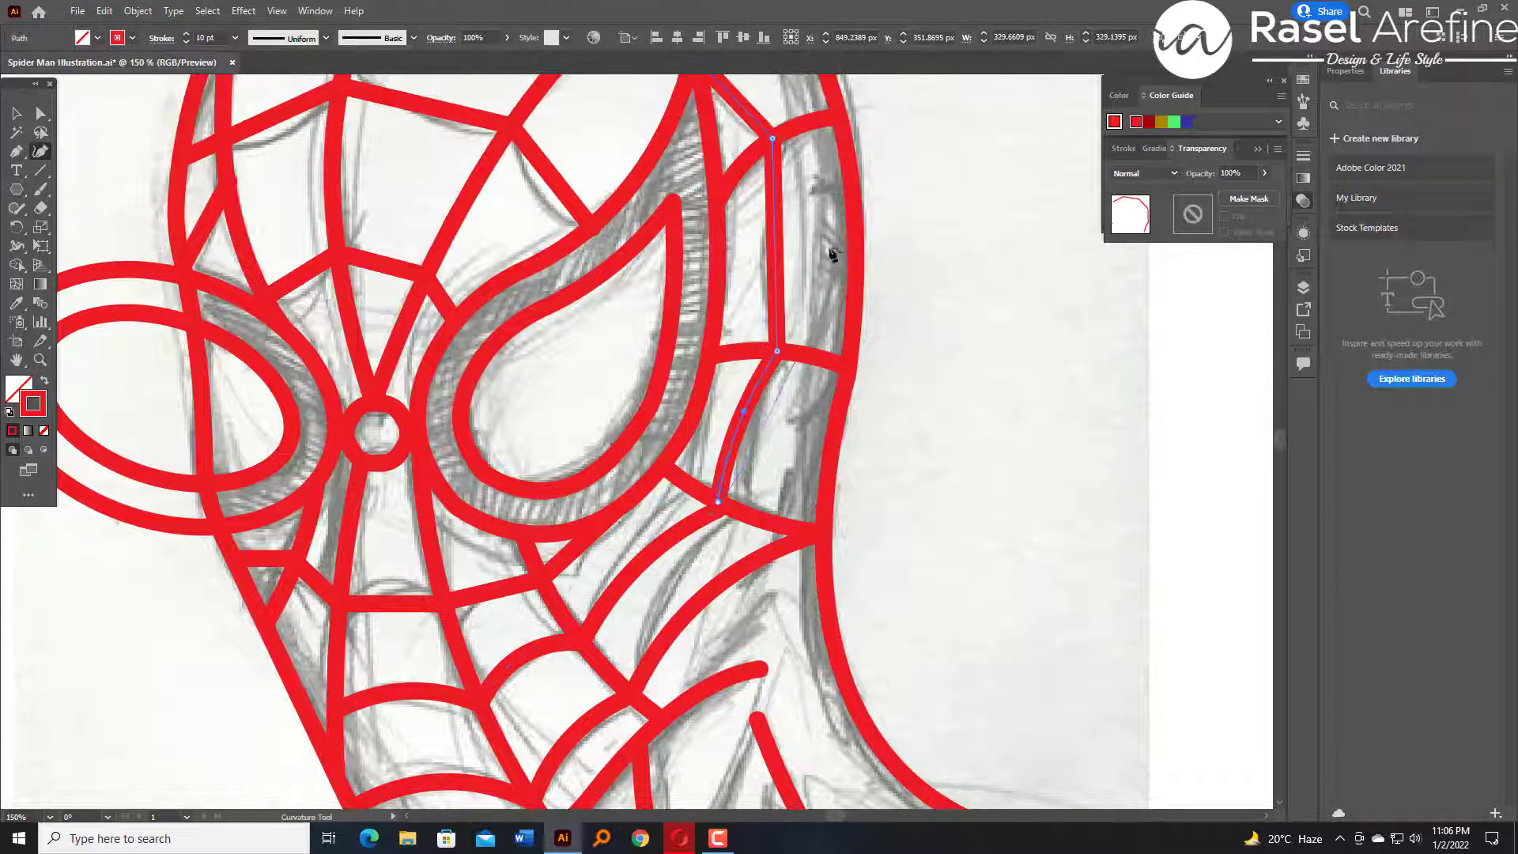
drag(774, 235, 765, 237)
scroll(743, 222, up, 2)
scroll(616, 185, up, 2)
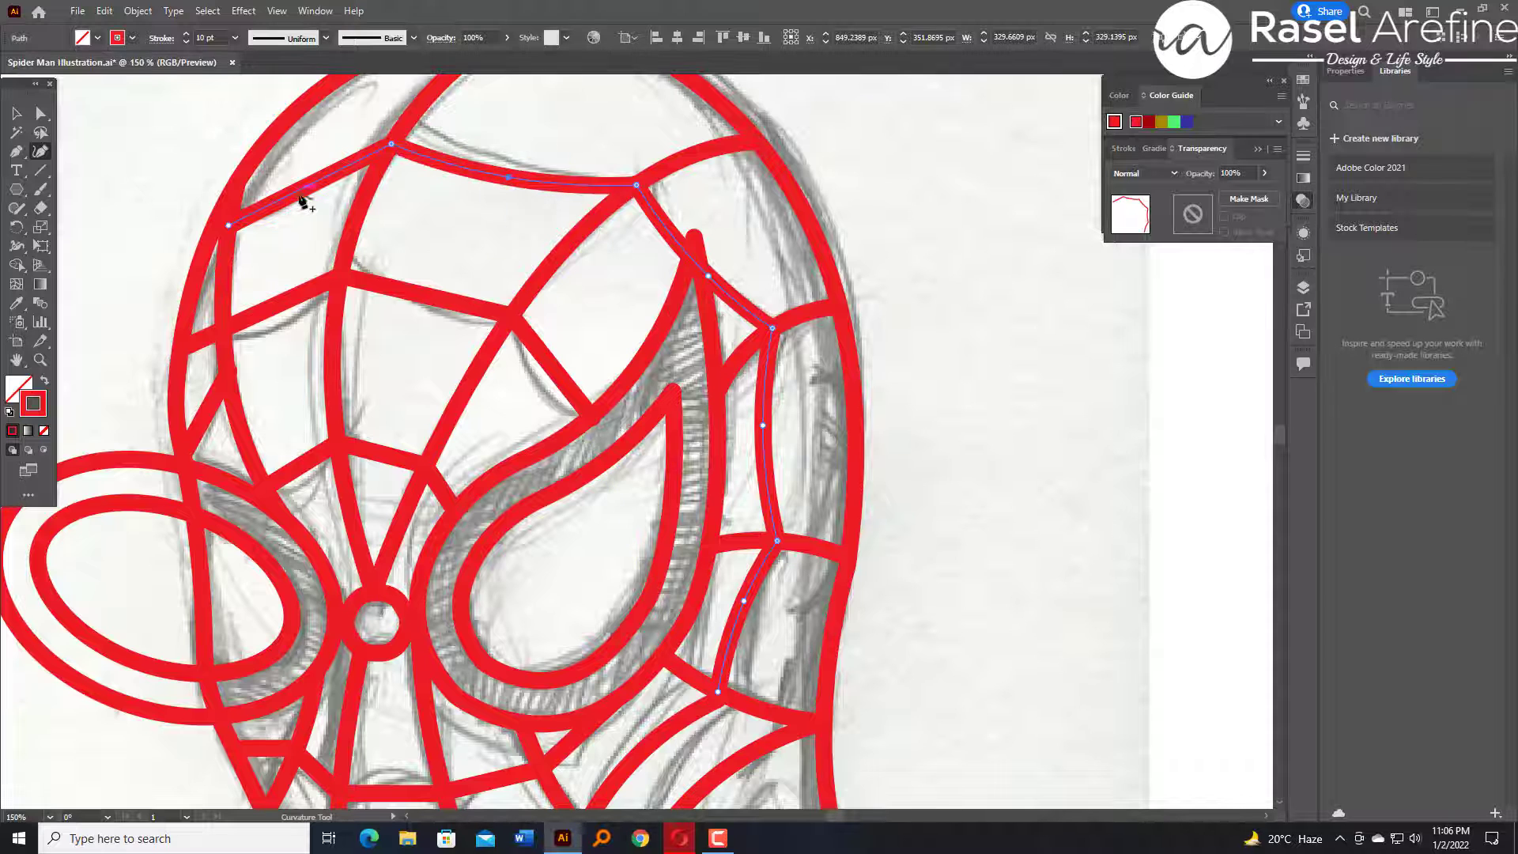
Bend the three segments of the second forehead cross-web line to follow the sketched arcs.
ctrl+click(270, 316)
drag(269, 315, 274, 323)
drag(427, 298, 418, 306)
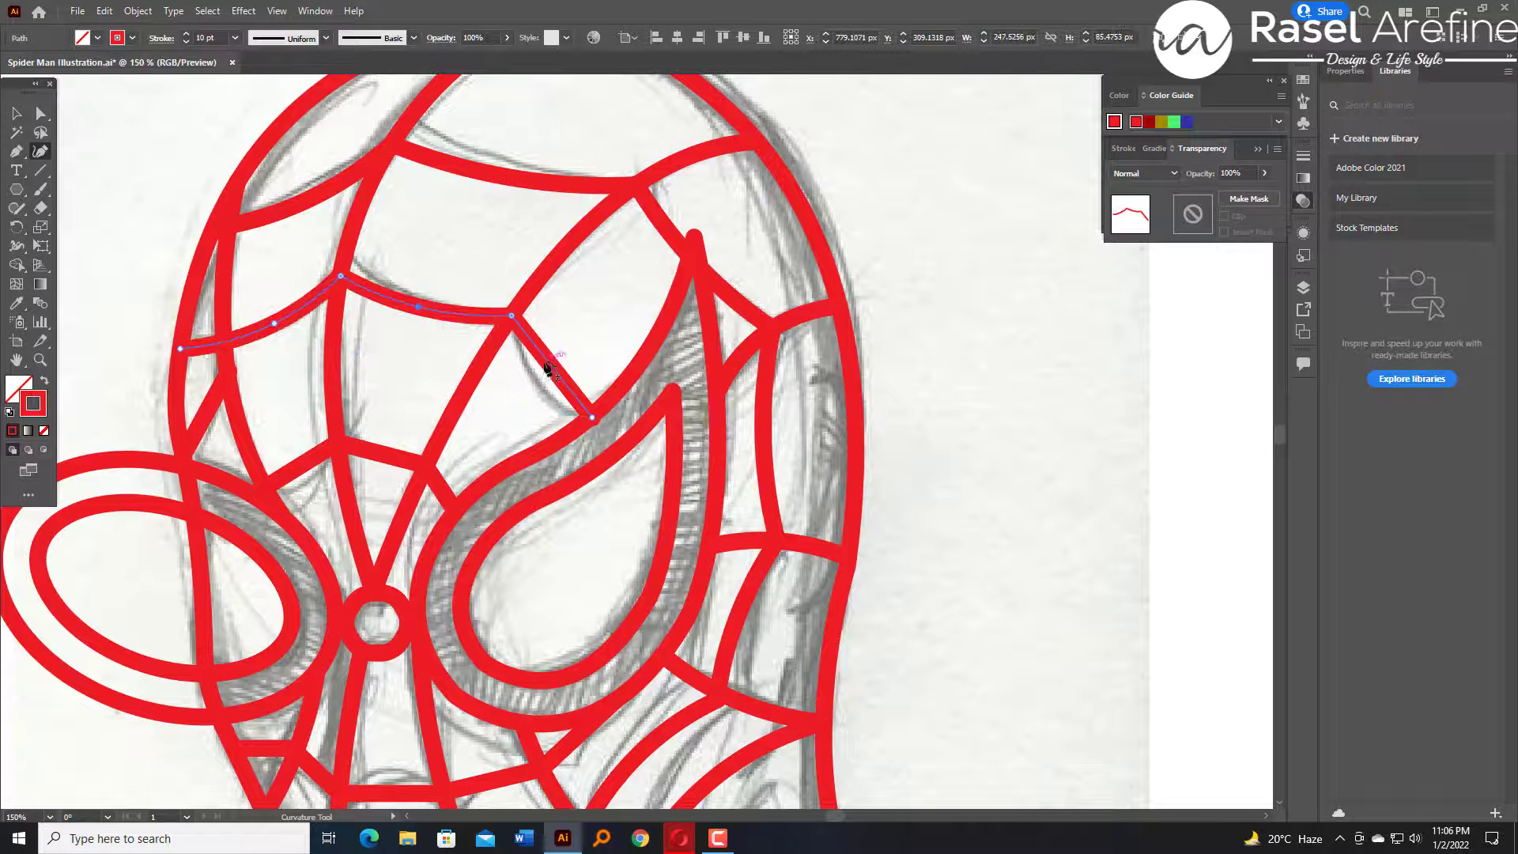
drag(553, 368, 529, 375)
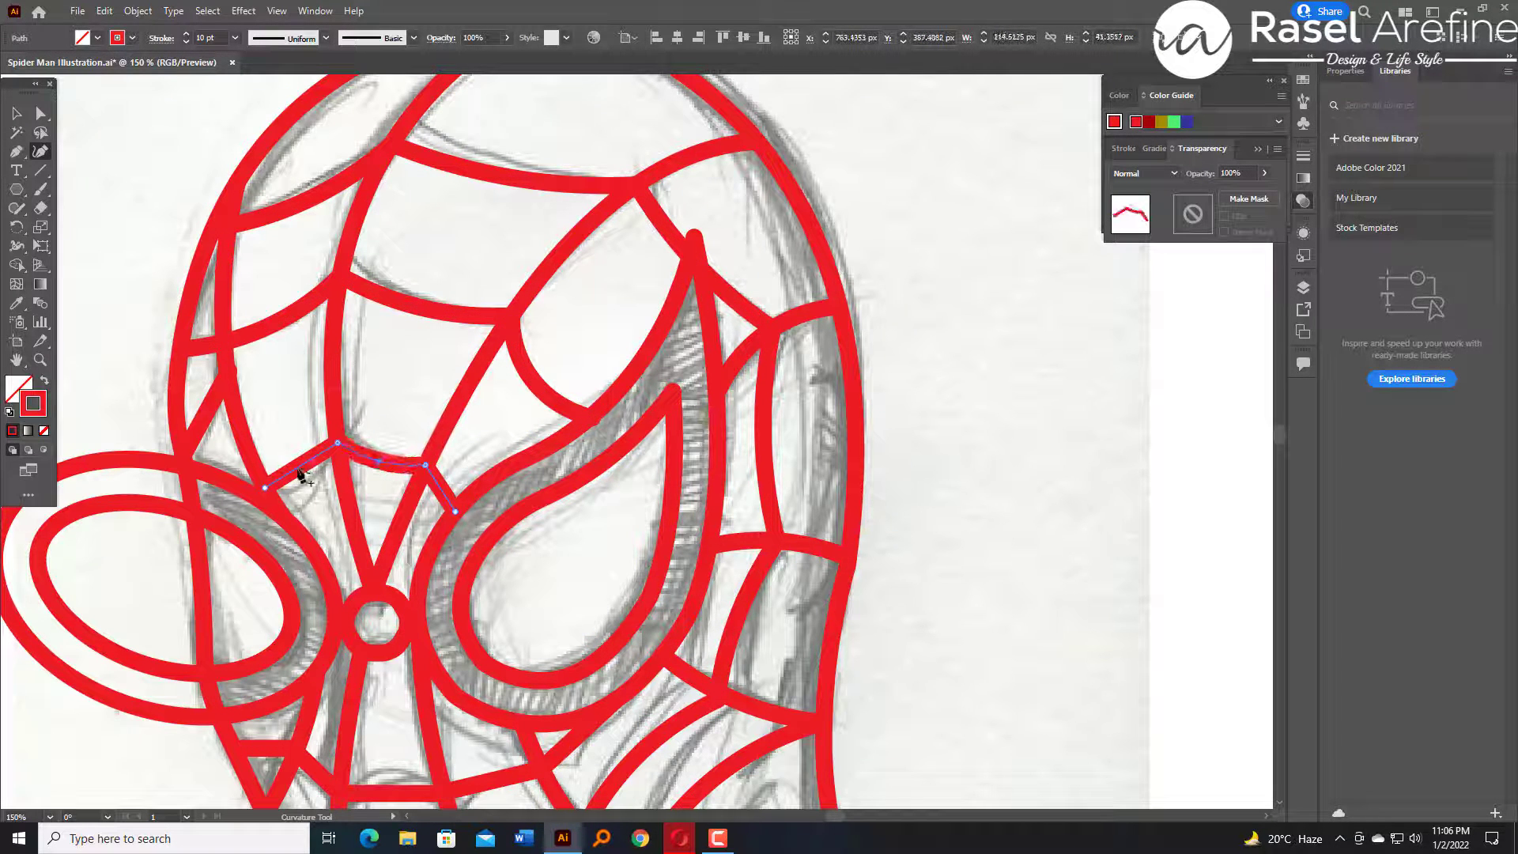
Curve the segments of the lowest forehead cross-web line between the eyes and deselect the artwork.
click(435, 491)
scroll(219, 450, up, 1)
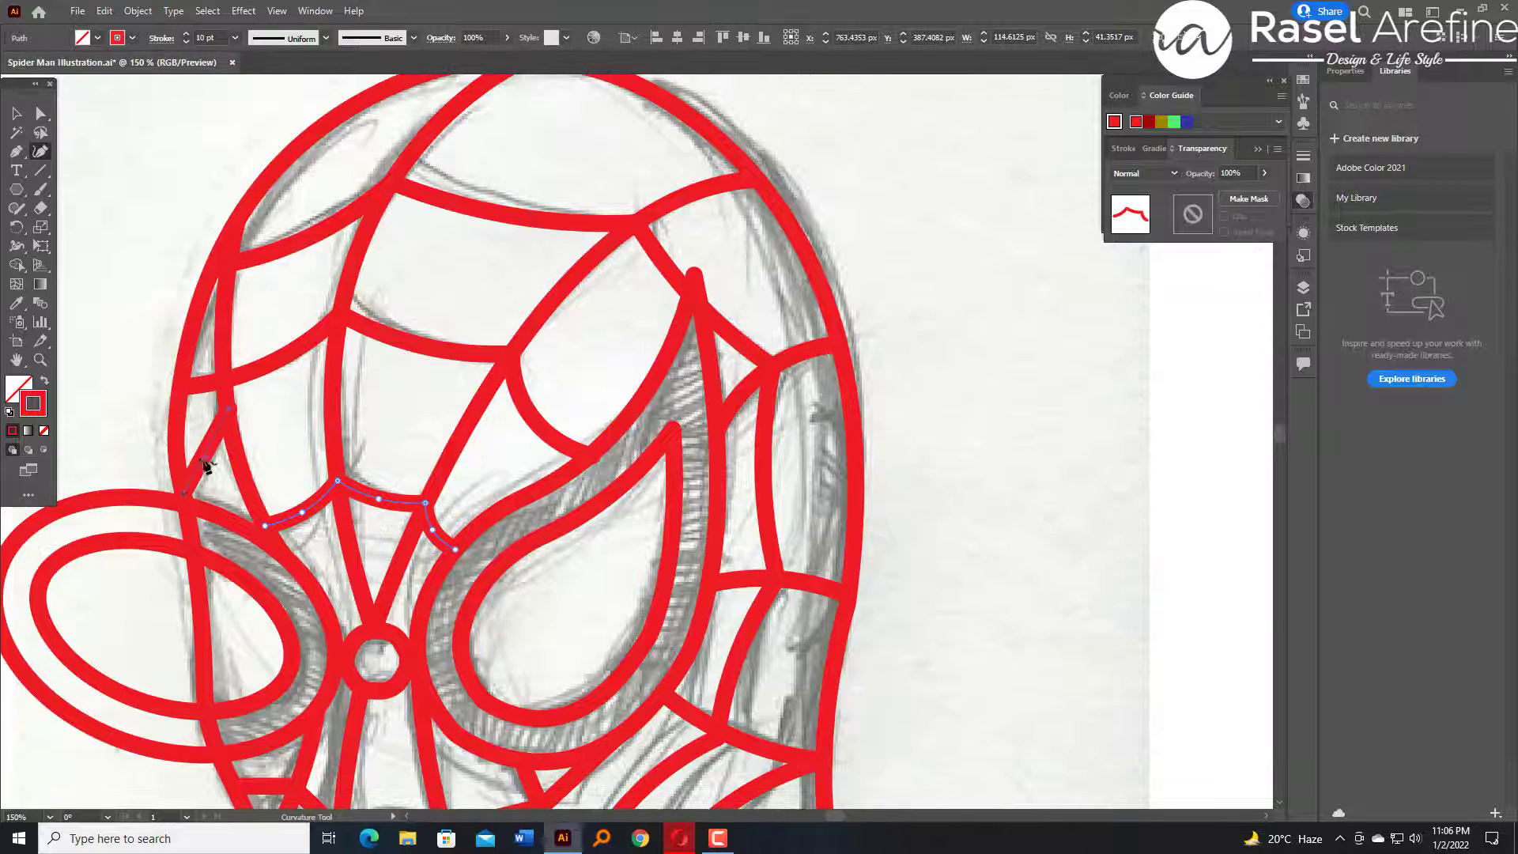
scroll(215, 459, up, 2)
key(v)
click(894, 171)
Select all the line art and remove the left eye's portions outside the face outline with the Shape Builder tool.
key(ctrl+minus)
key(ctrl+minus)
key(space)
drag(811, 500, 741, 383)
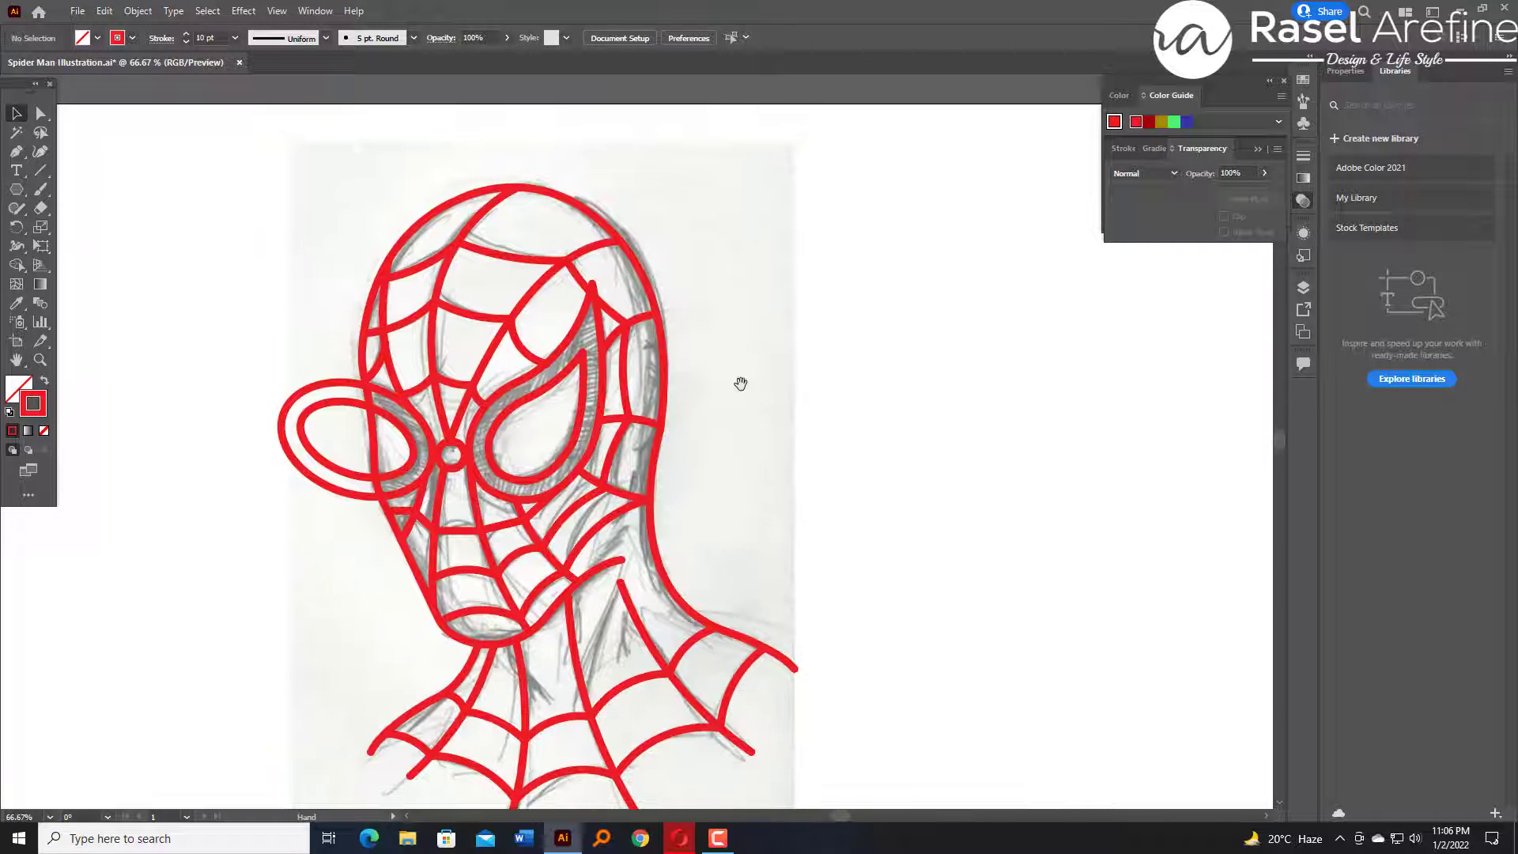
key(ctrl+a)
key(shift+m)
drag(320, 359, 336, 443)
key(v)
click(210, 145)
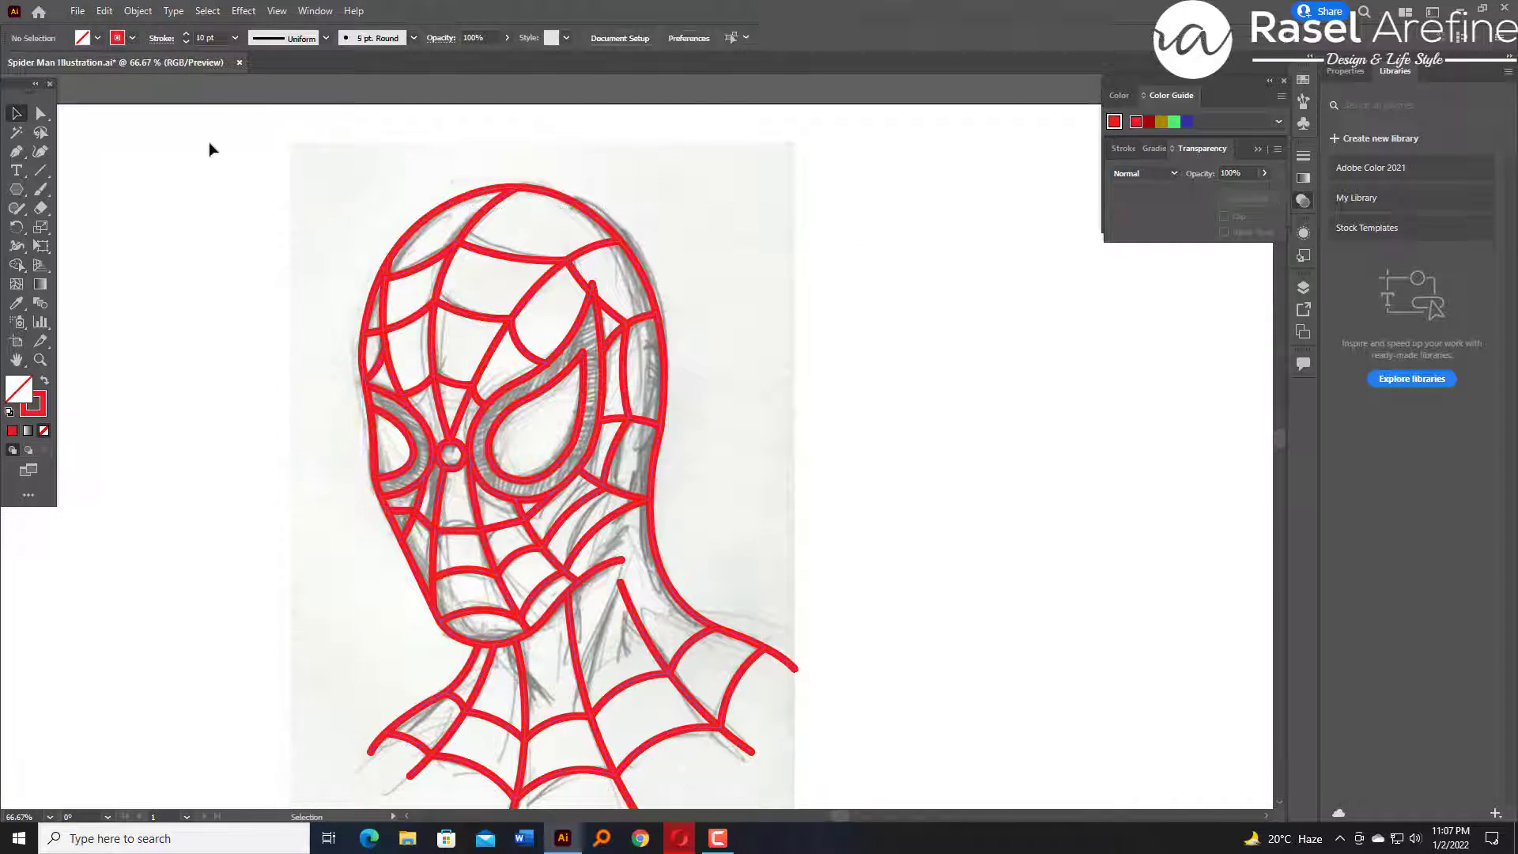
Unlock the pencil sketch image and delete it, keeping only the red line art.
click(173, 11)
mouse_move(138, 11)
click(160, 150)
key(Delete)
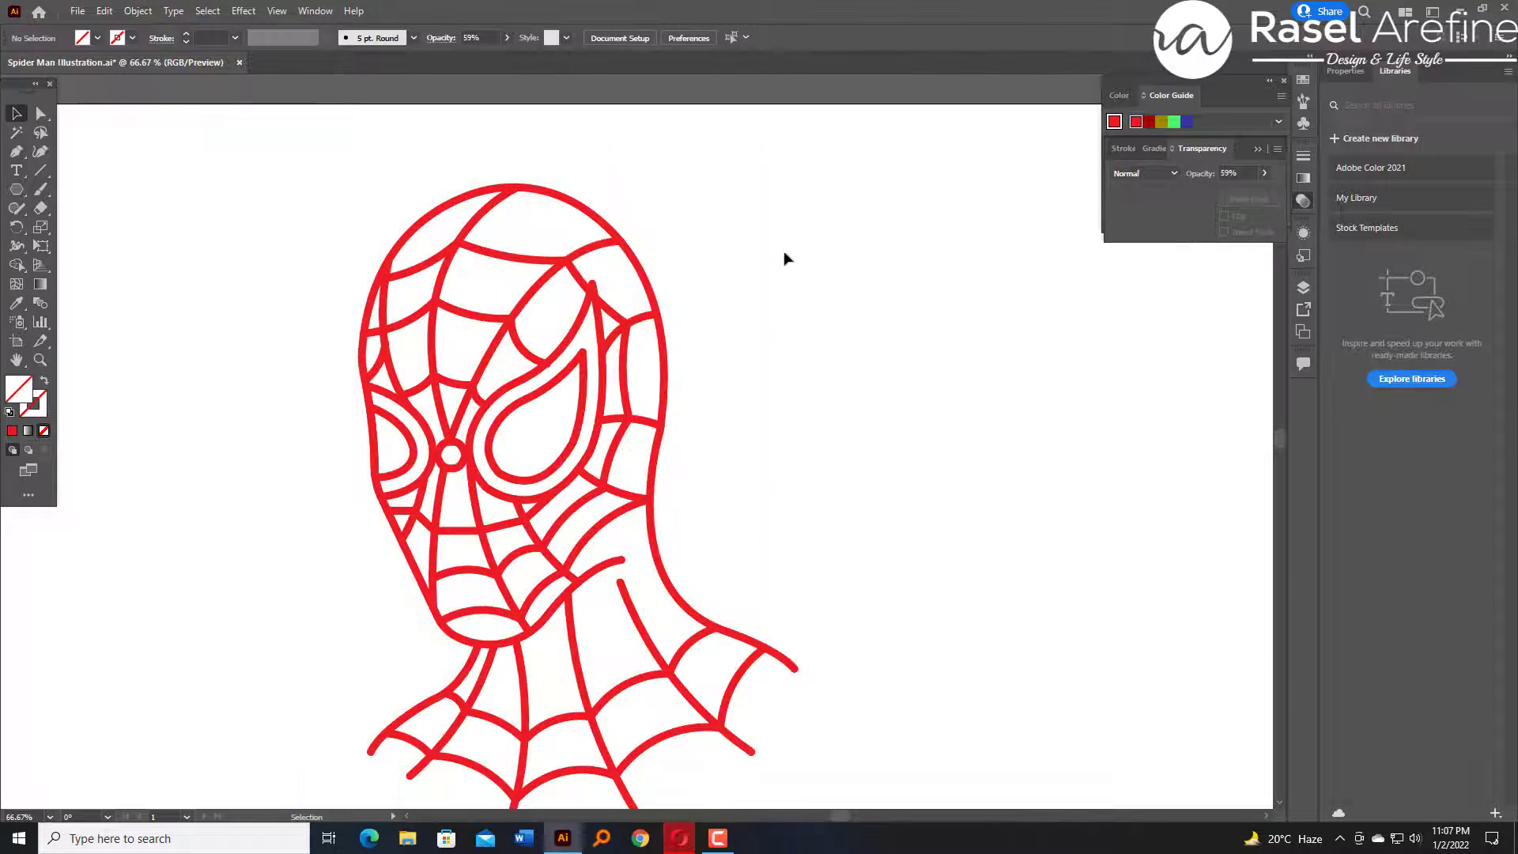
Select all the line art and trim the web line ends overhanging the collar's curved lower edge with the Shape Builder tool.
key(ctrl+minus)
drag(320, 245, 566, 461)
key(ctrl+a)
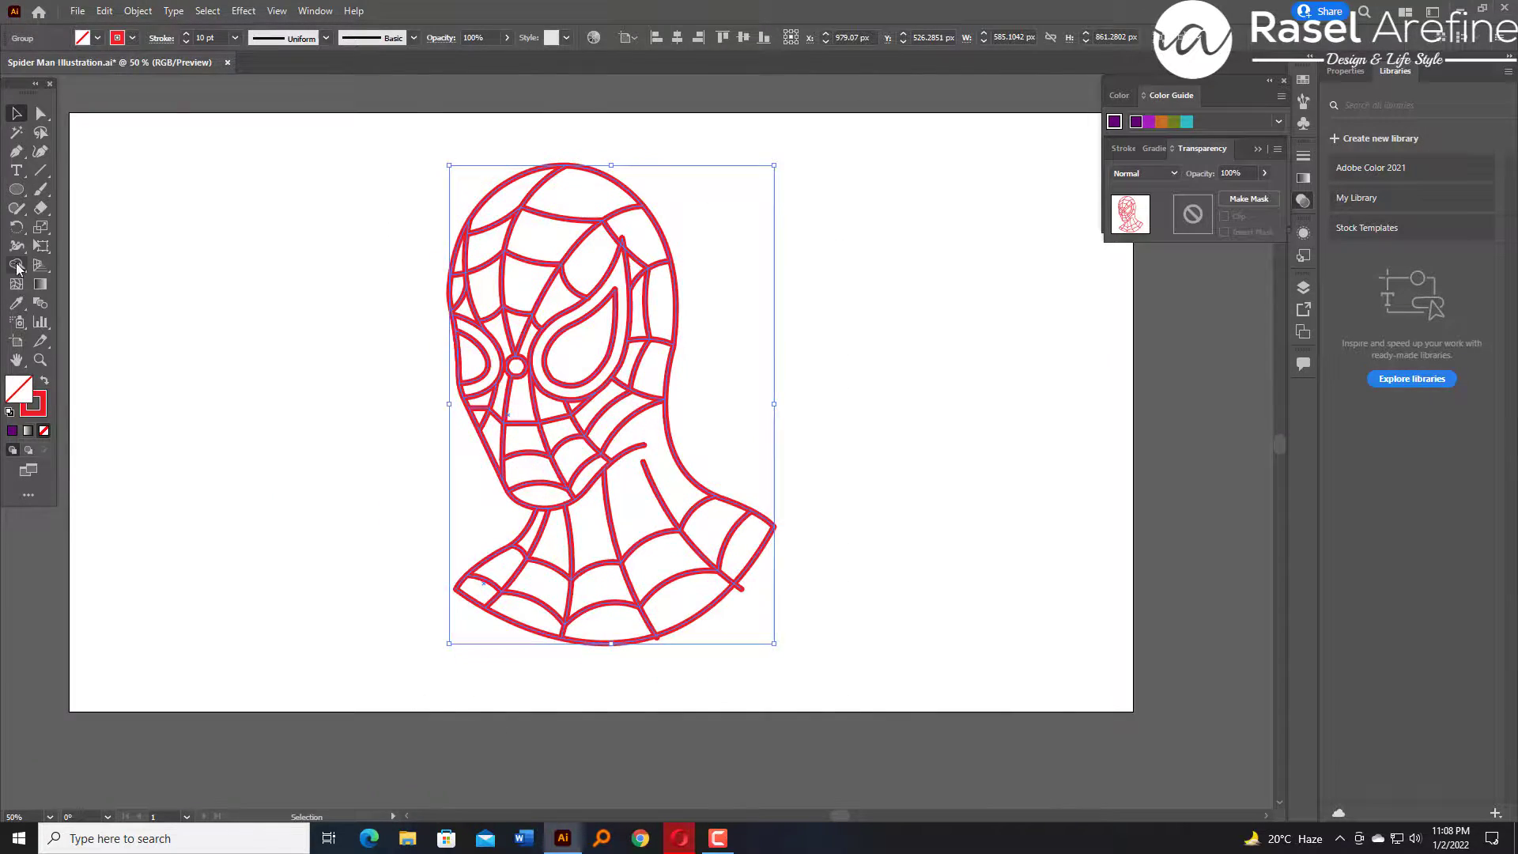
key(shift+m)
key(ctrl+plus)
key(ctrl+plus)
key(ctrl+plus)
key(ctrl+plus)
key(space)
drag(727, 672, 546, 197)
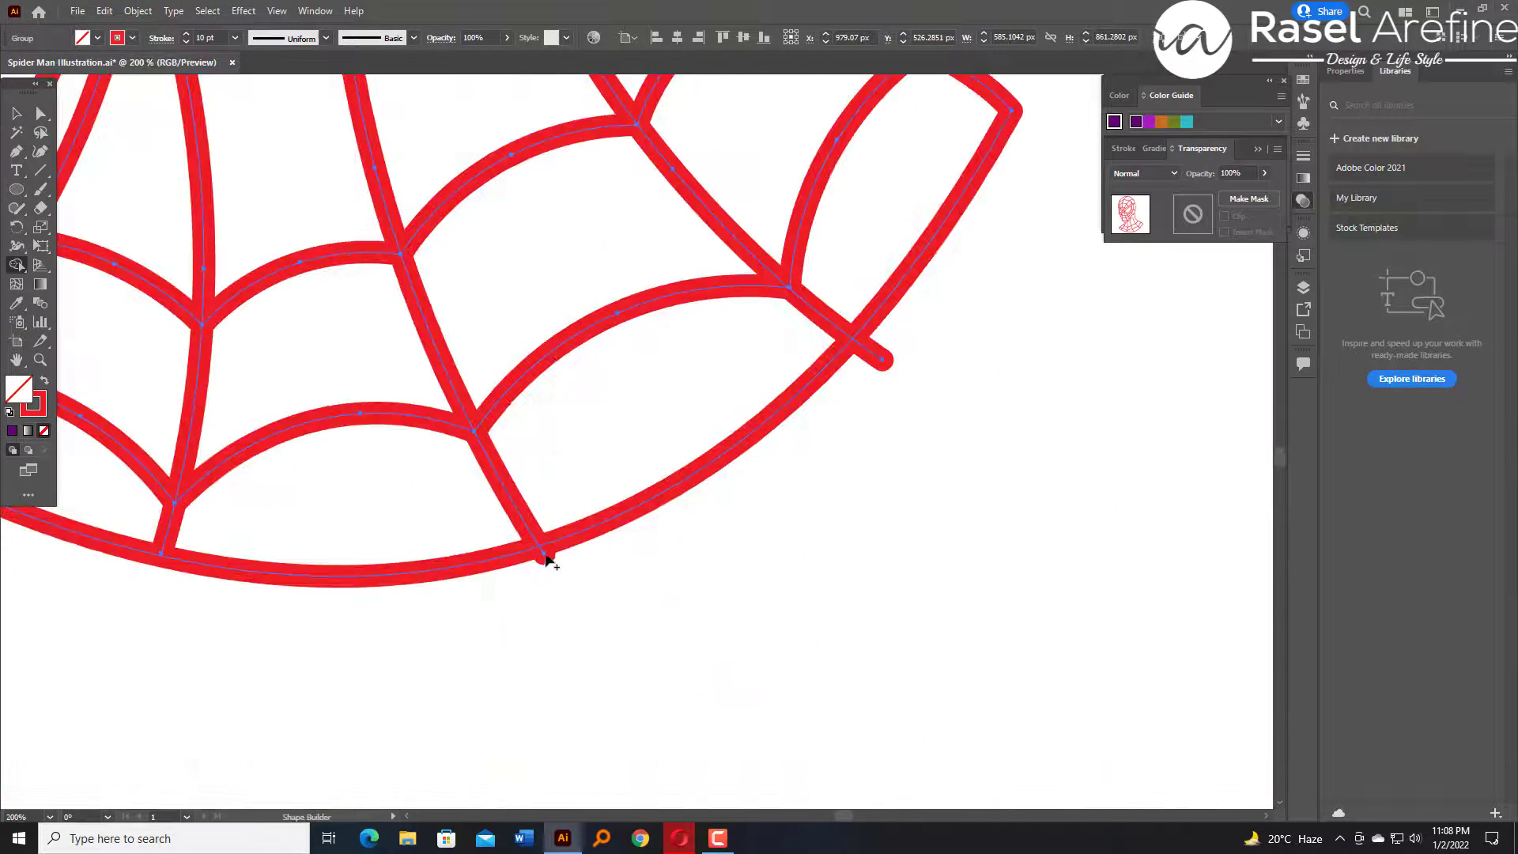
alt+click(546, 558)
alt+click(883, 361)
drag(1122, 310, 1175, 426)
key(v)
click(292, 214)
Ungroup the line art and show the document's layers.
key(ctrl+minus)
key(ctrl+minus)
drag(671, 359, 556, 521)
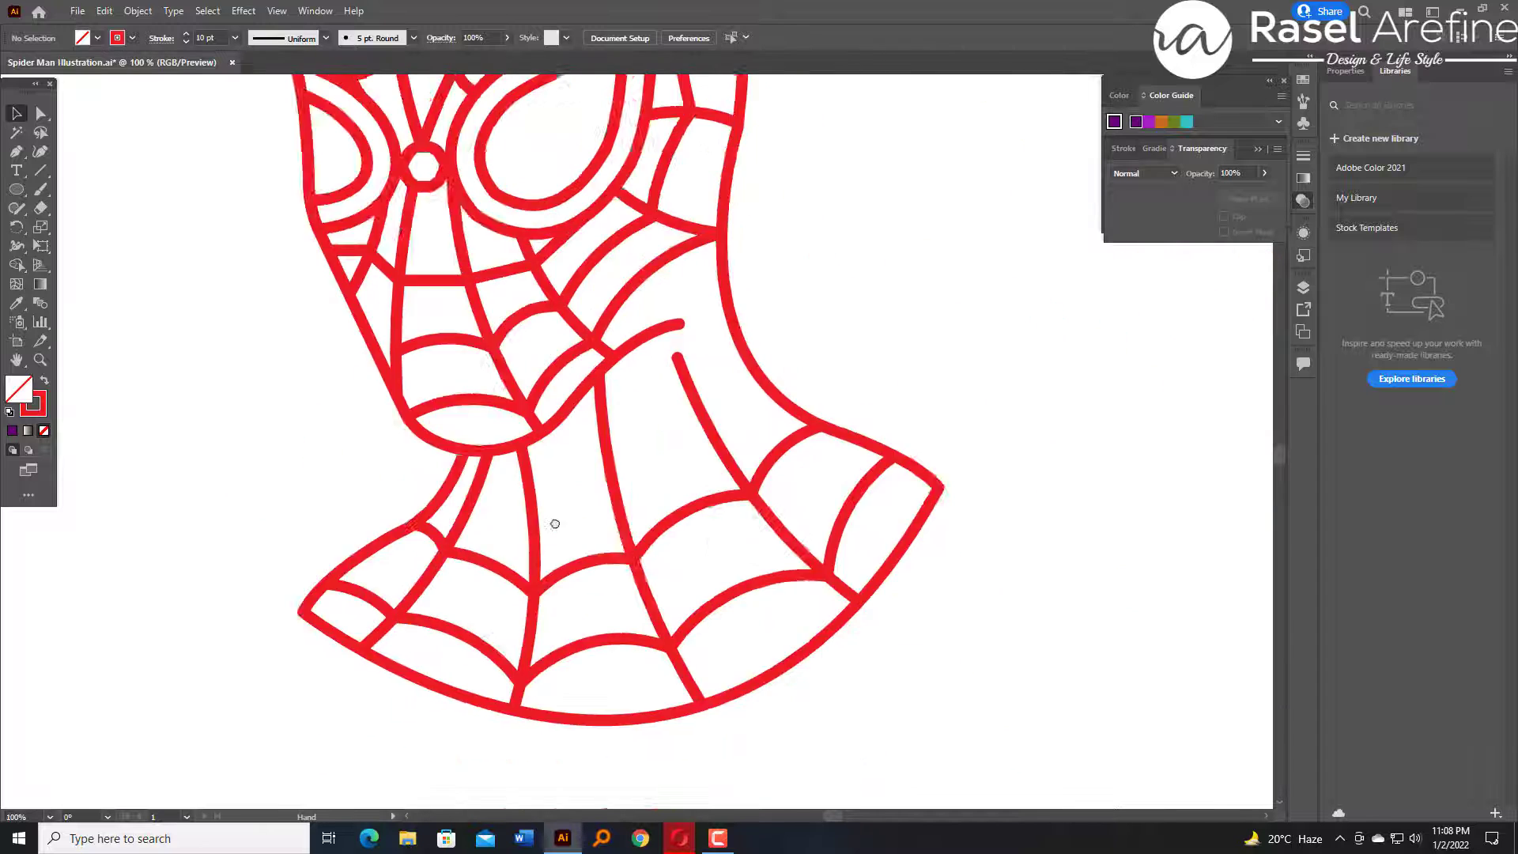
key(ctrl+minus)
right_click(505, 318)
click(583, 450)
click(732, 396)
click(692, 386)
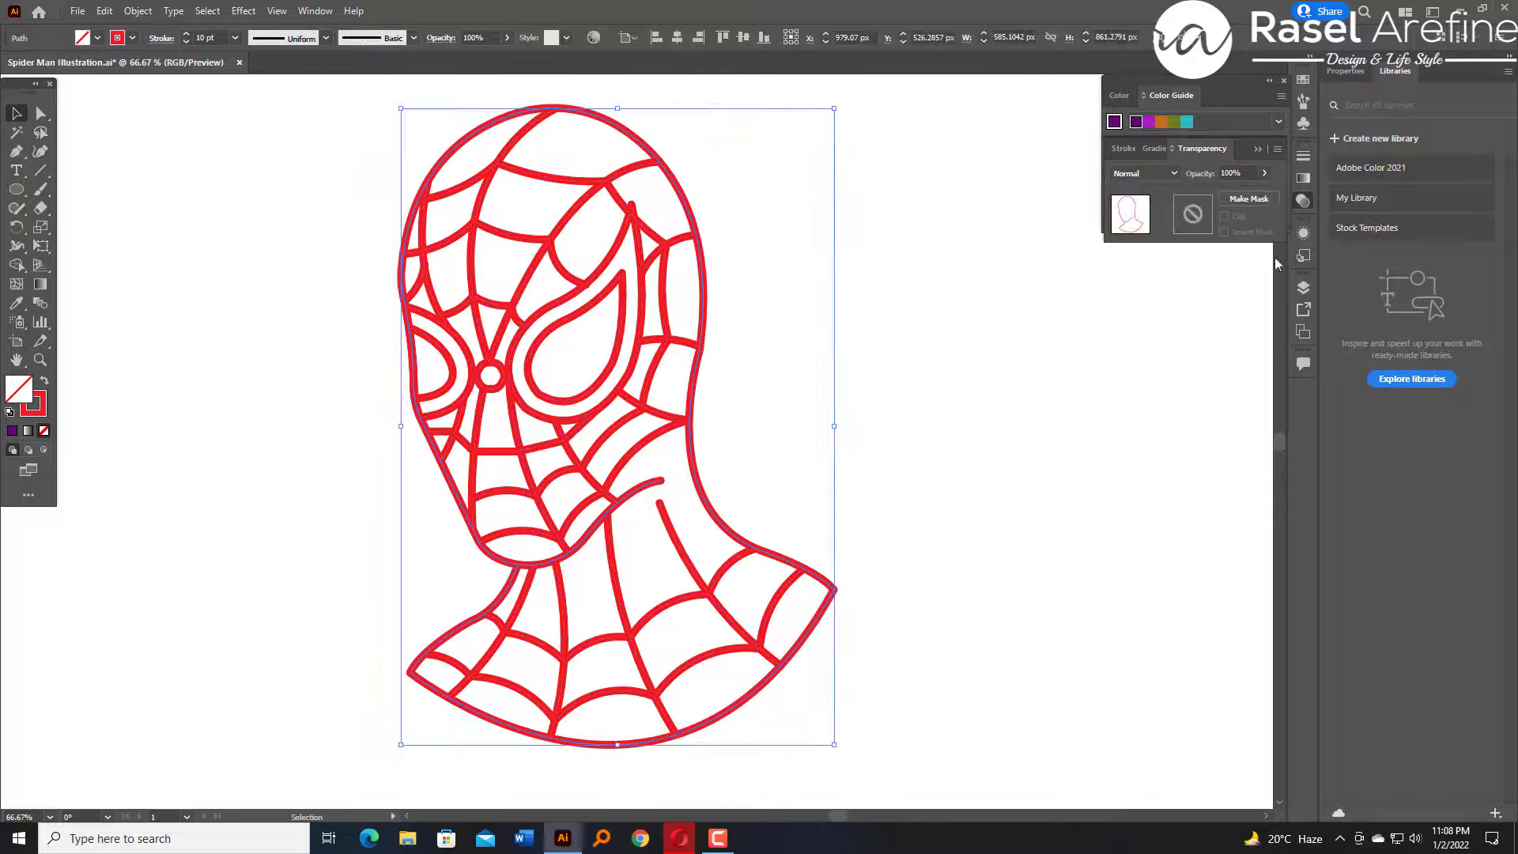
click(1303, 287)
click(889, 369)
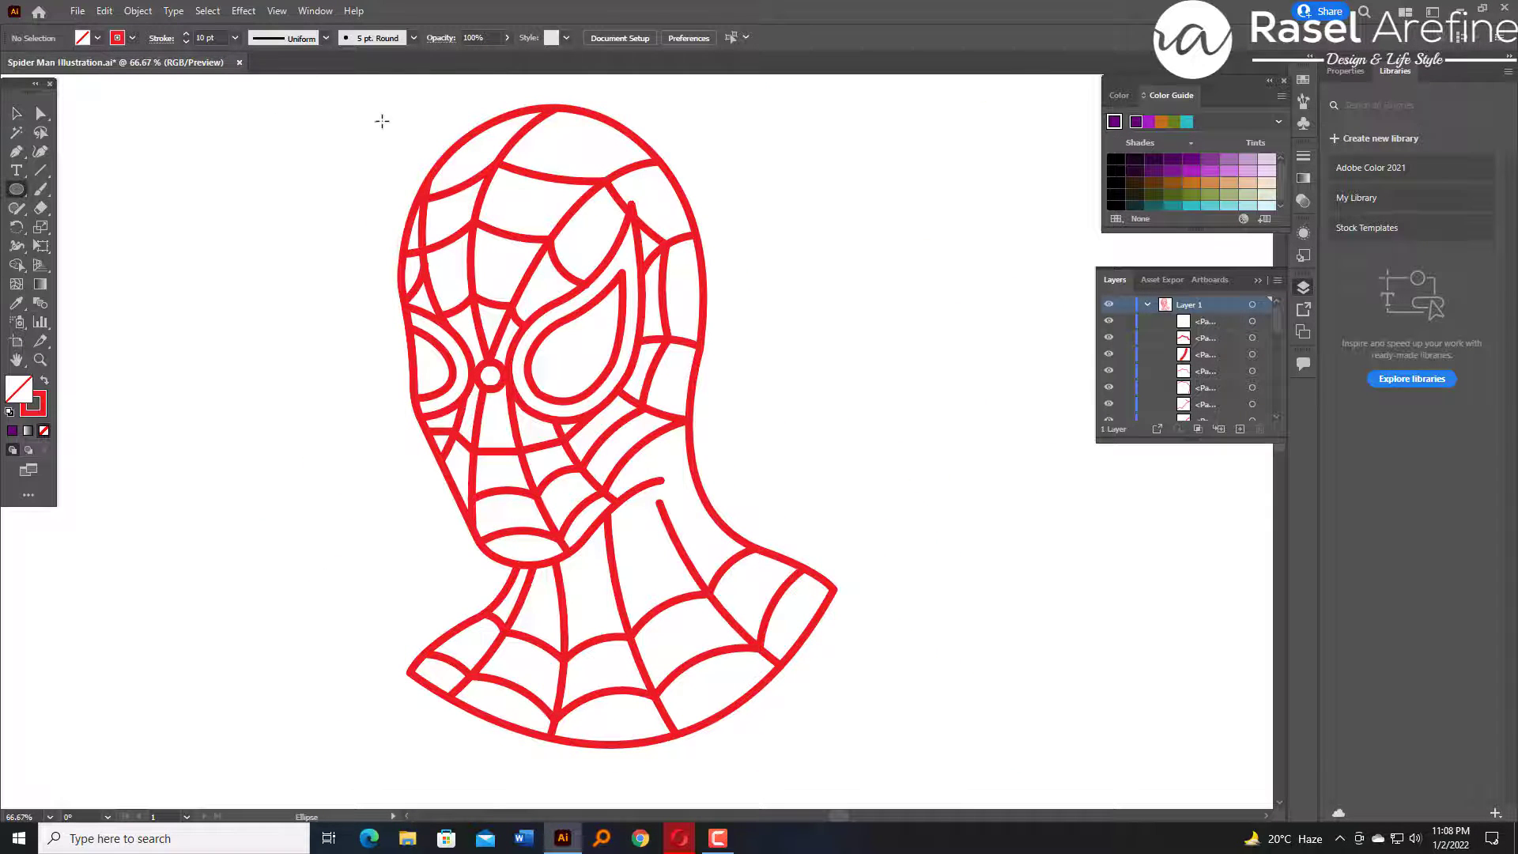
Draw an ellipse about 904 by 985 px around the head and collar and fill it with purple 640675.
mouse_move(378, 118)
mouse_down()
mouse_move(935, 804)
mouse_move(309, 81)
mouse_move(266, 100)
mouse_move(751, 522)
mouse_up()
key(v)
click(12, 431)
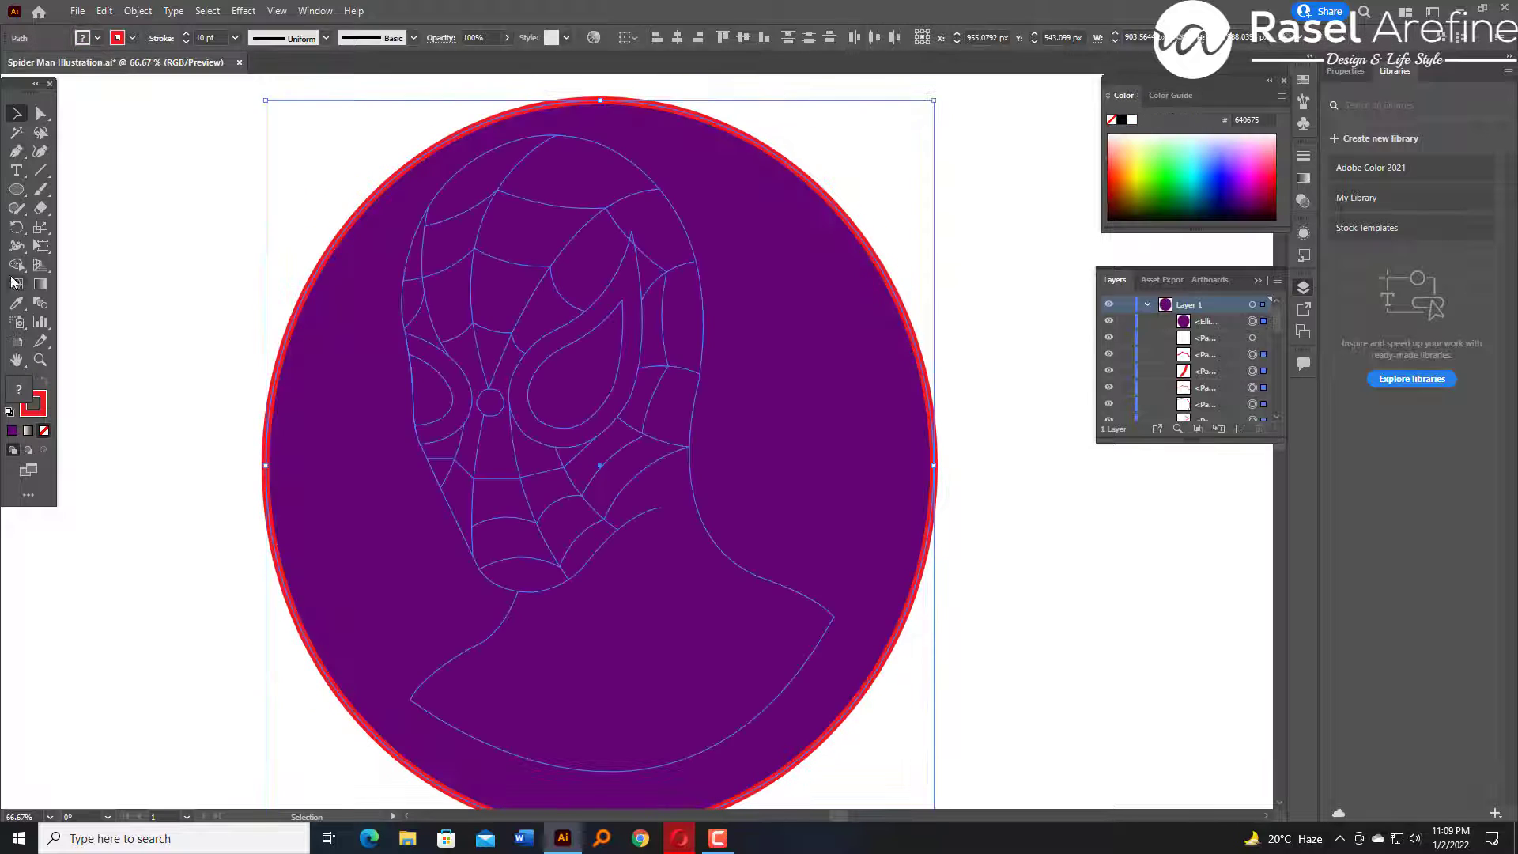
Try to remove the ellipse area outside the head and collar outline with the Shape Builder tool.
click(17, 266)
alt+click(332, 411)
key(ctrl+z)
Select only the ellipse and set its fill to None.
click(17, 113)
click(244, 146)
click(356, 237)
click(97, 38)
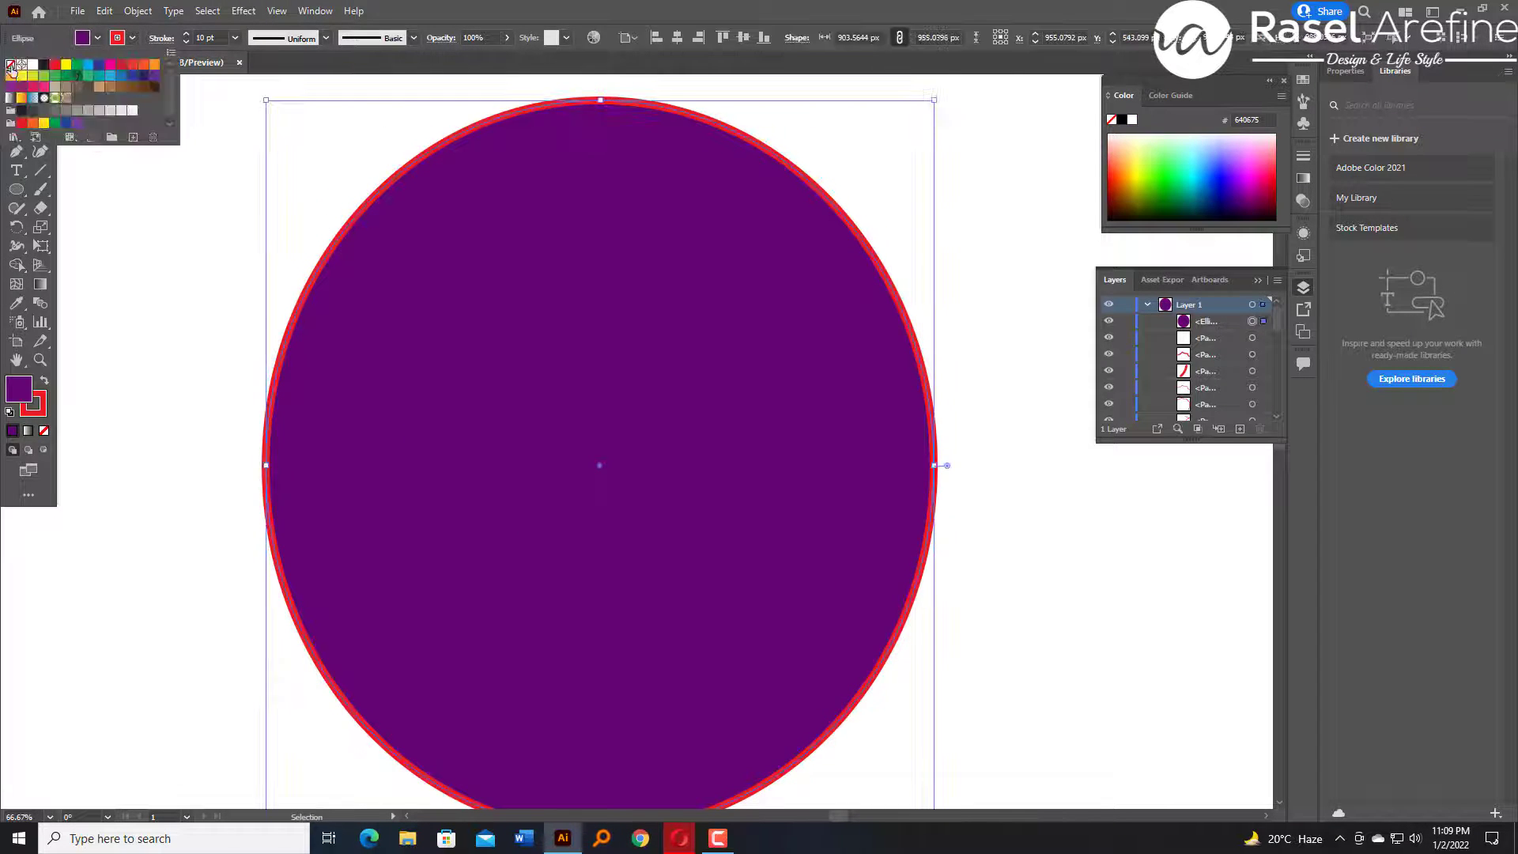
click(11, 65)
Remove the ellipse area outside the bust outline with the Shape Builder tool and place the purple silhouette behind the red lines.
drag(272, 118, 576, 440)
click(17, 266)
alt+click(332, 411)
click(17, 113)
right_click(555, 227)
click(760, 562)
click(915, 447)
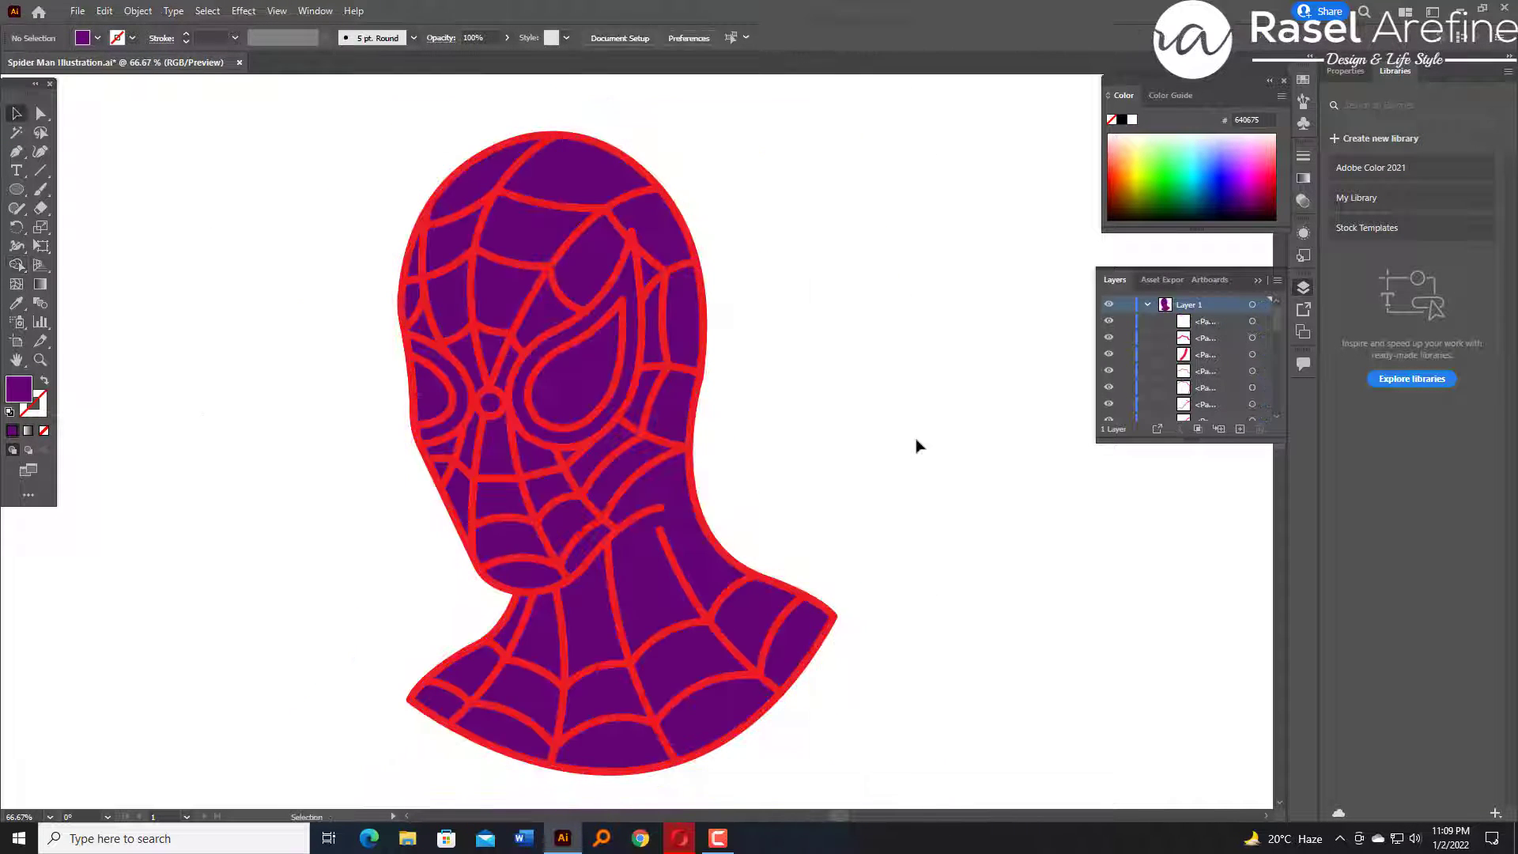
Change the silhouette's fill to dark purple 380544 and deselect it.
click(662, 478)
double_click(18, 389)
click(738, 459)
click(919, 319)
click(914, 314)
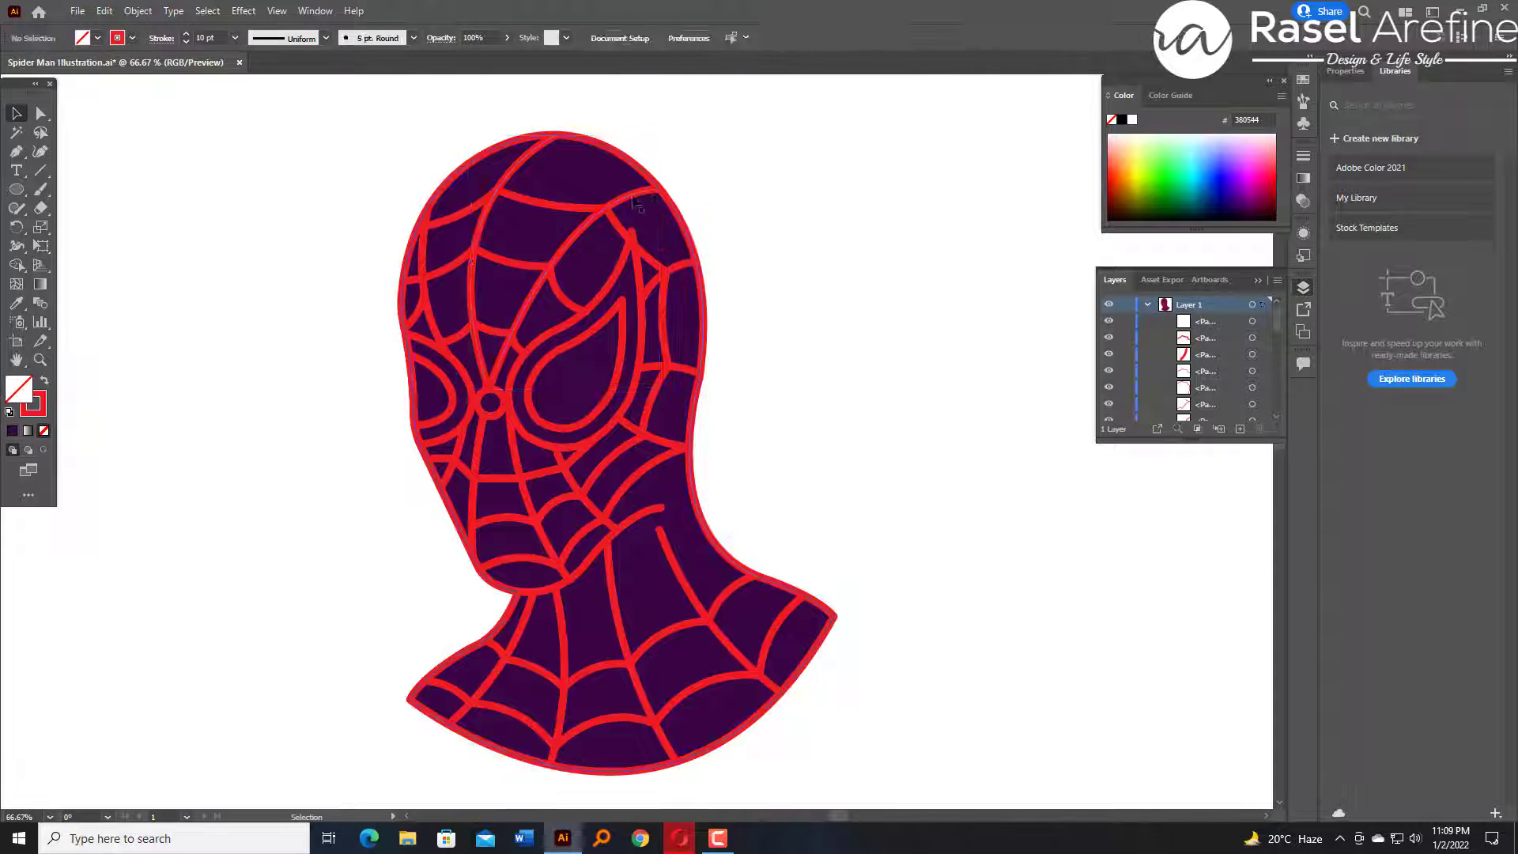
Try to select the red web lines one by one and group them.
click(534, 258)
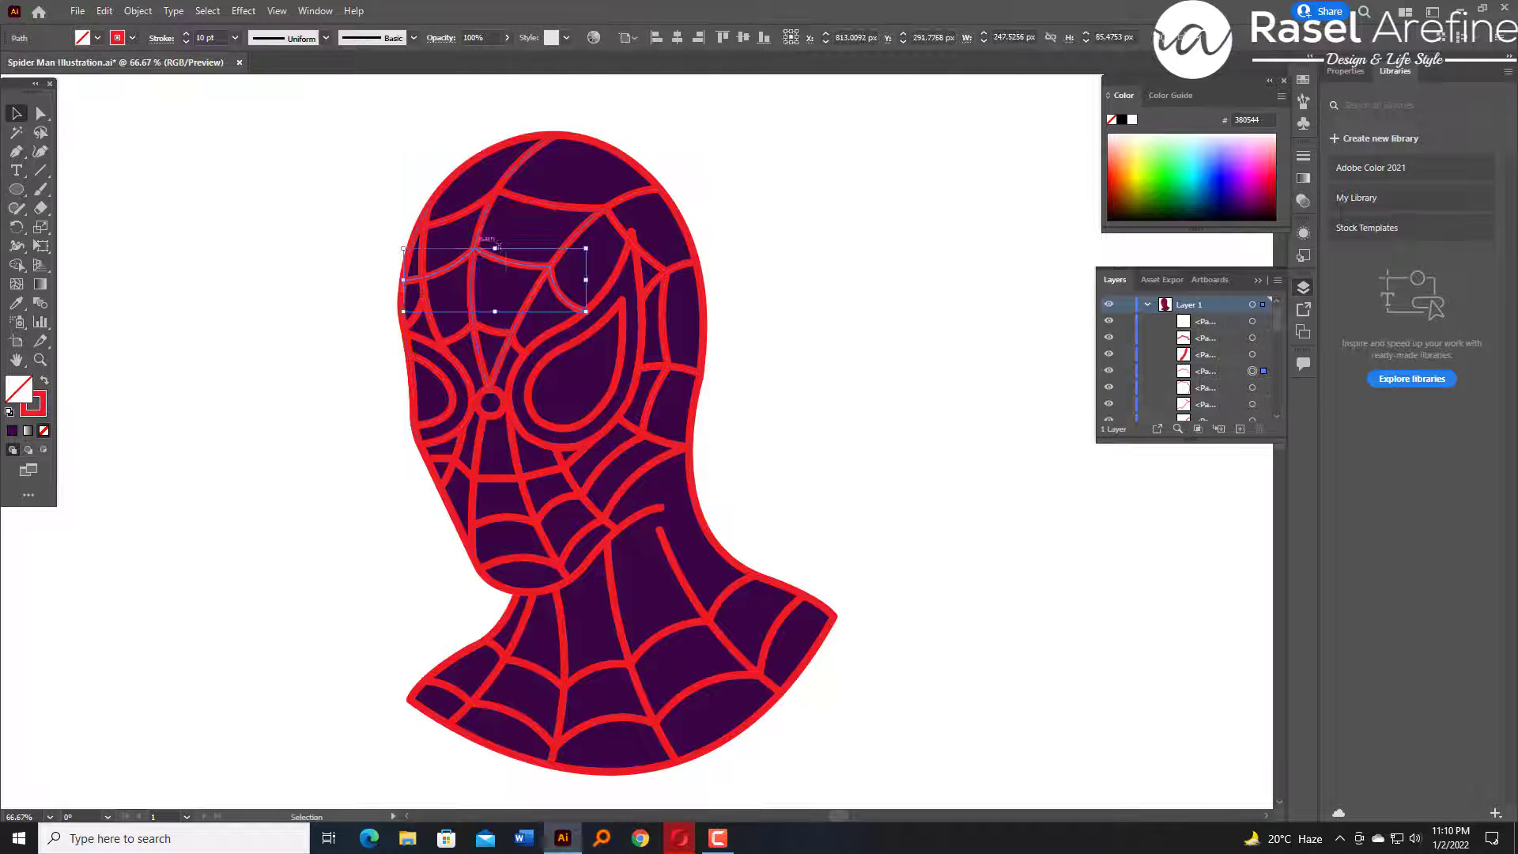
shift+click(634, 198)
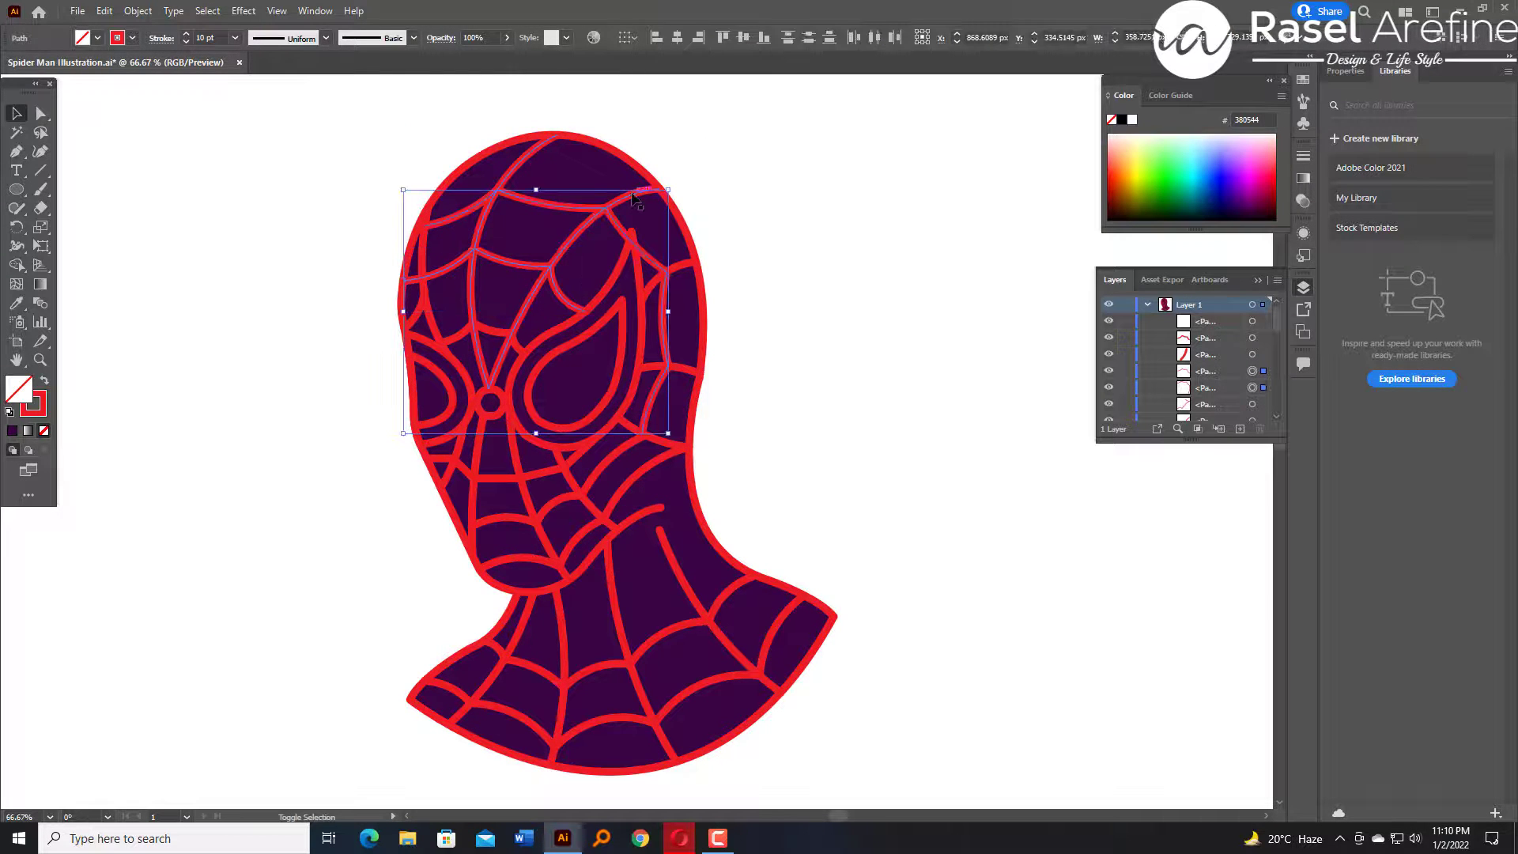
shift+click(686, 370)
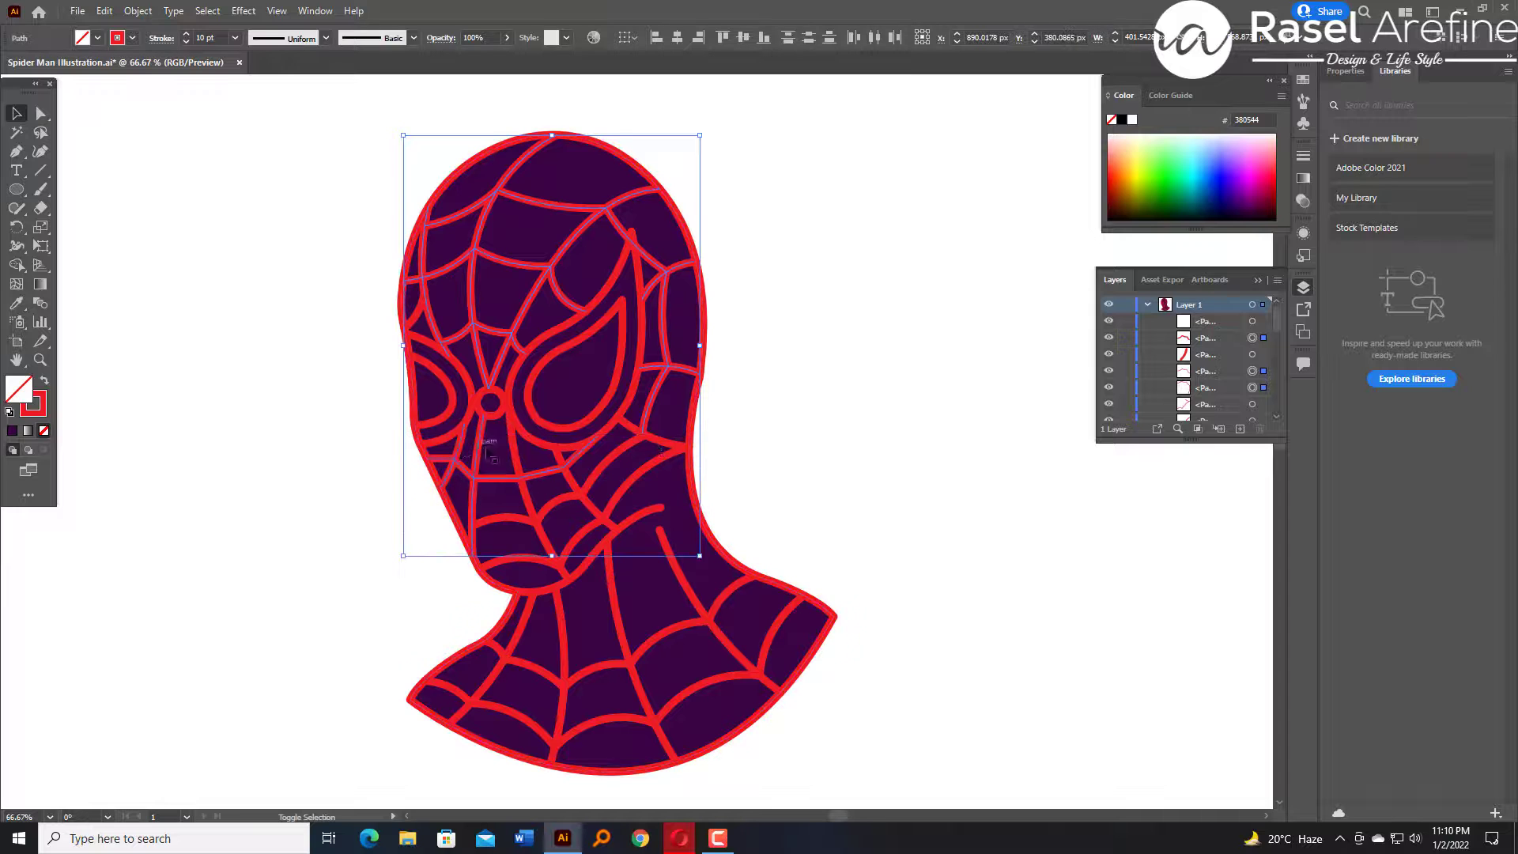
shift+click(622, 616)
shift+click(583, 692)
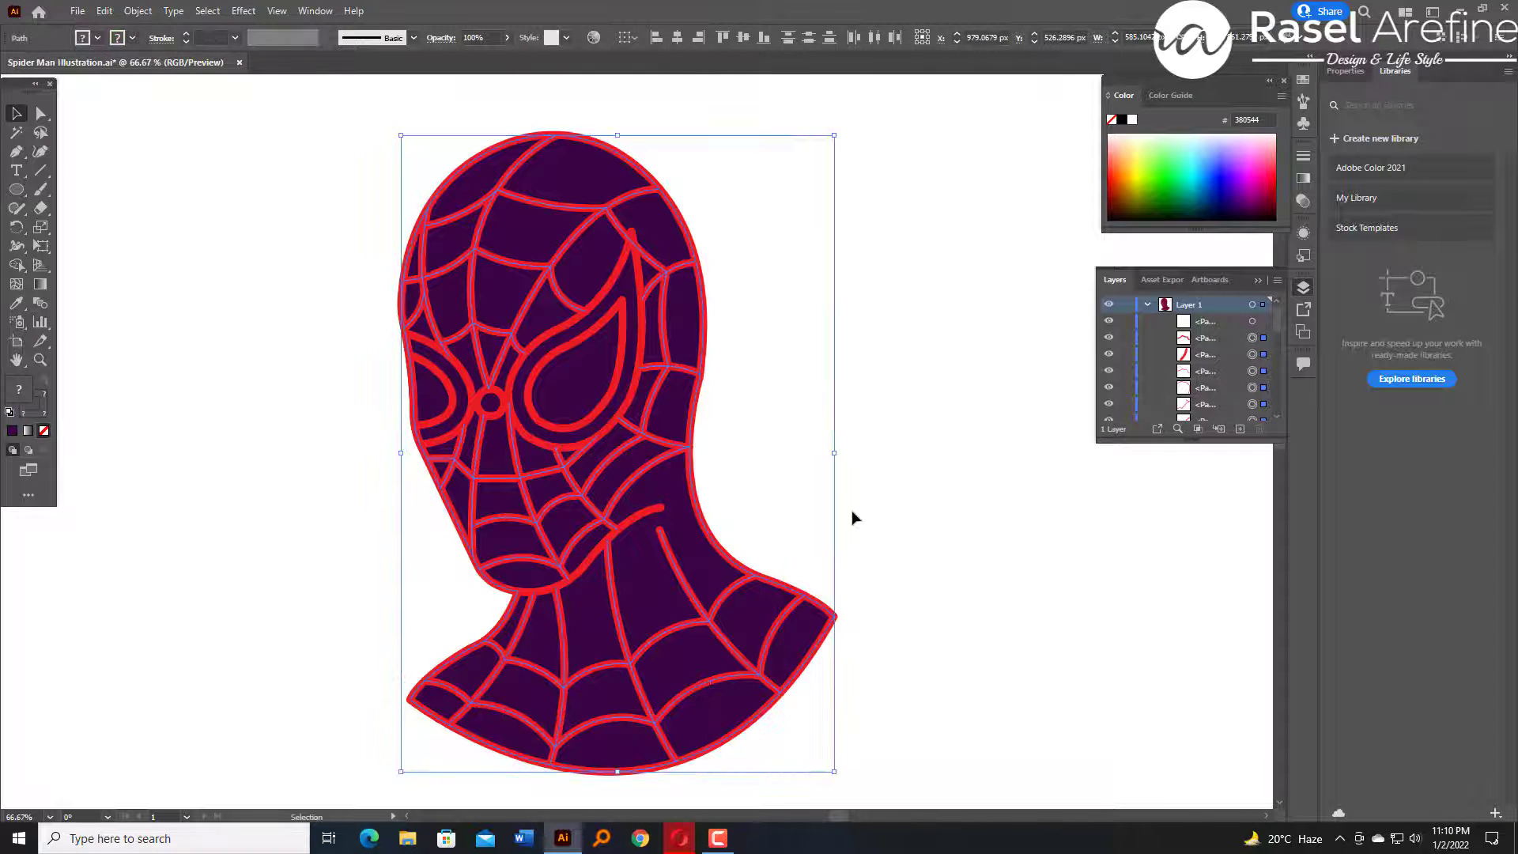
key(ctrl+g)
click(781, 464)
key(ctrl+z)
click(732, 229)
click(670, 228)
click(710, 208)
click(524, 160)
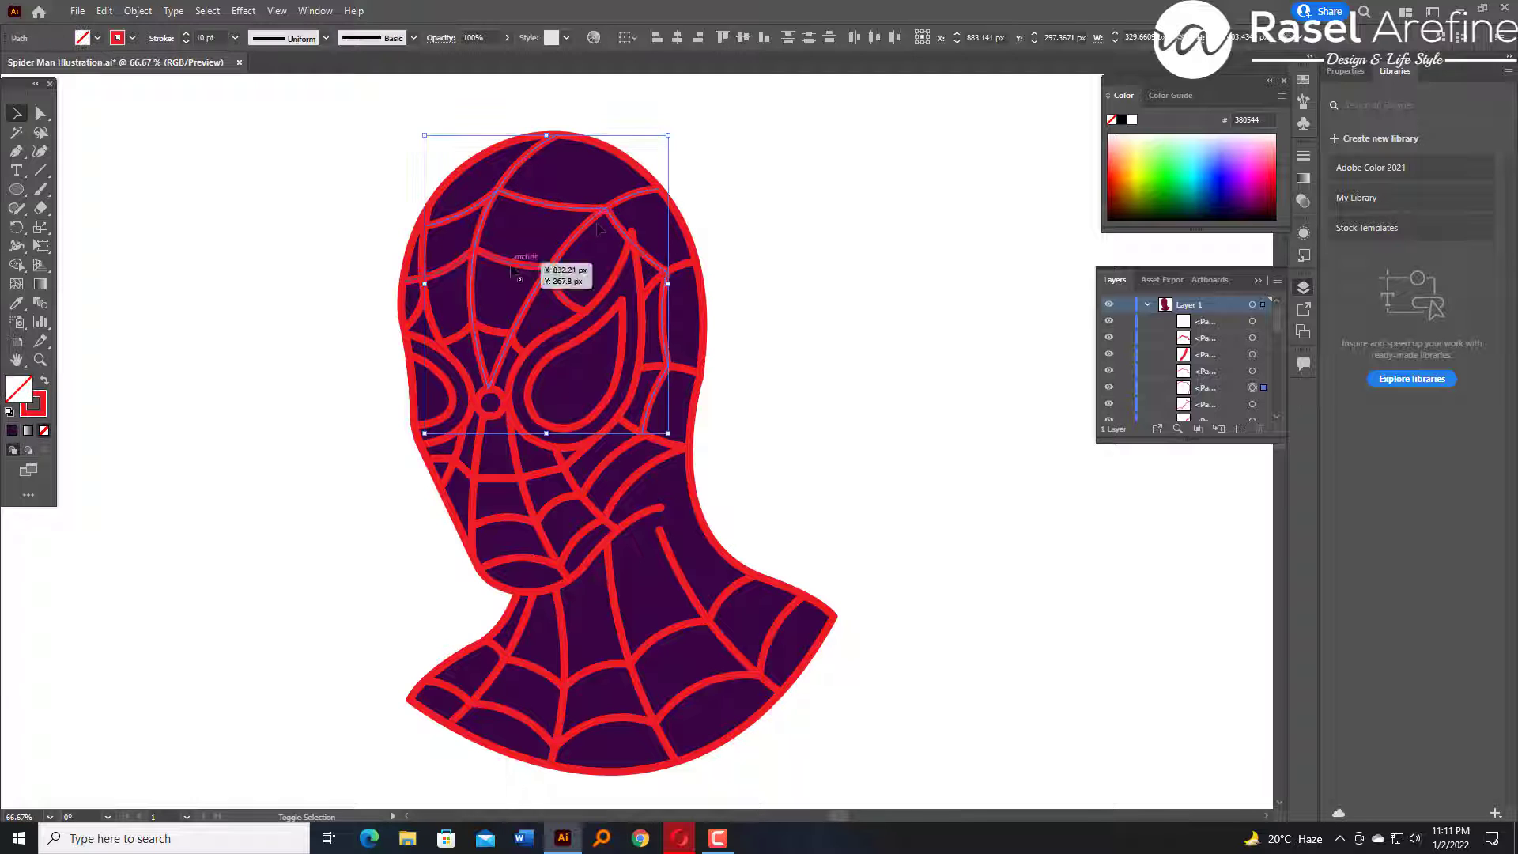
click(718, 212)
Lock the eye shapes, the bust outline and the purple silhouette so only the web lines remain selectable.
click(641, 314)
click(820, 294)
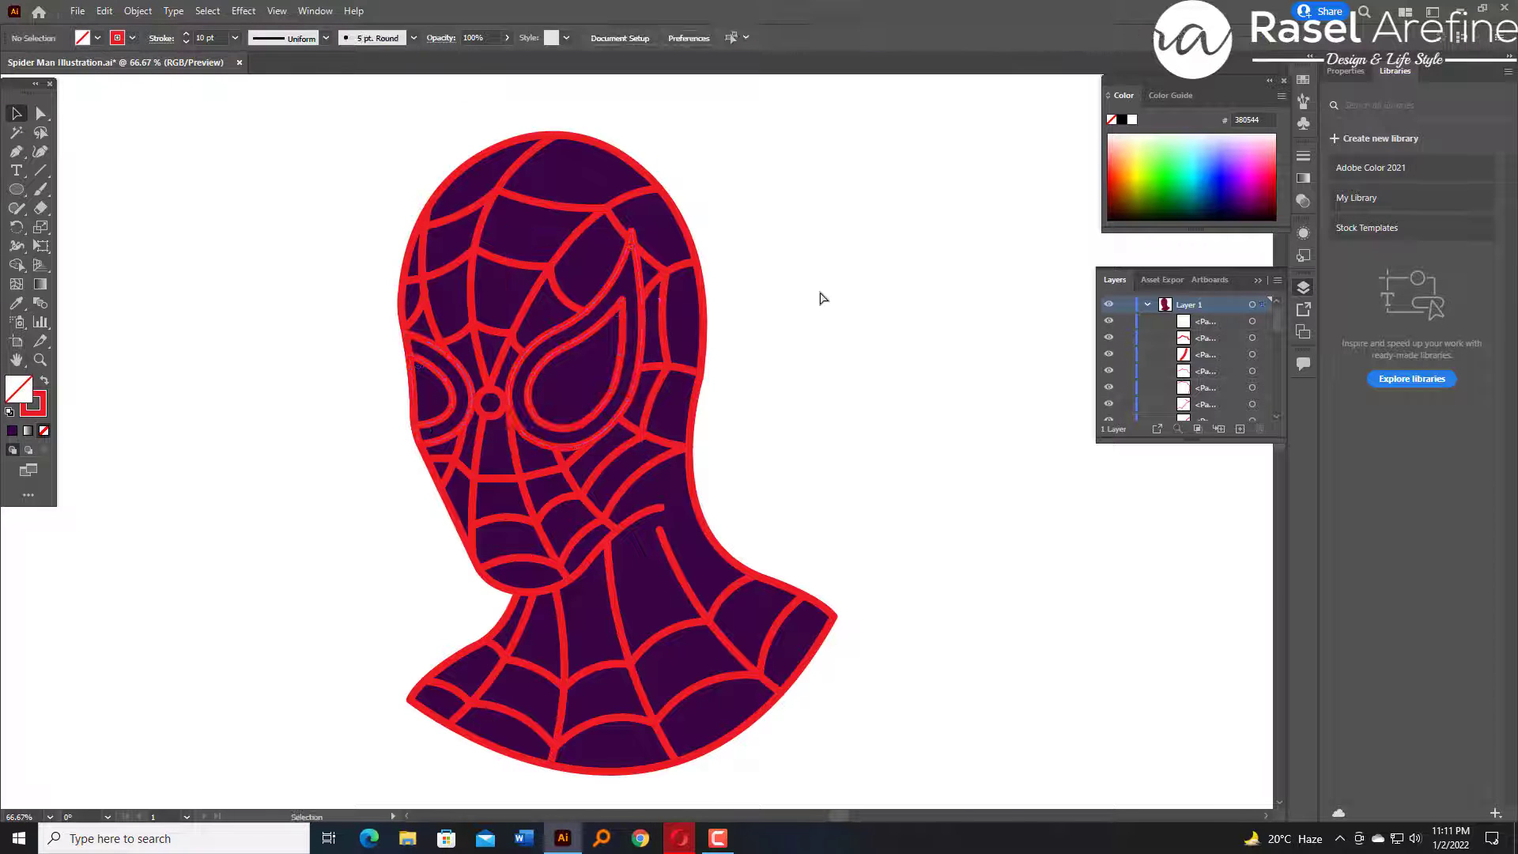
click(661, 517)
click(722, 80)
click(664, 304)
click(708, 193)
Select all the unlocked web lines, reduce their stroke weight to 6 pt and deselect them.
scroll(891, 679, down, 2)
scroll(888, 453, up, 1)
key(ctrl+a)
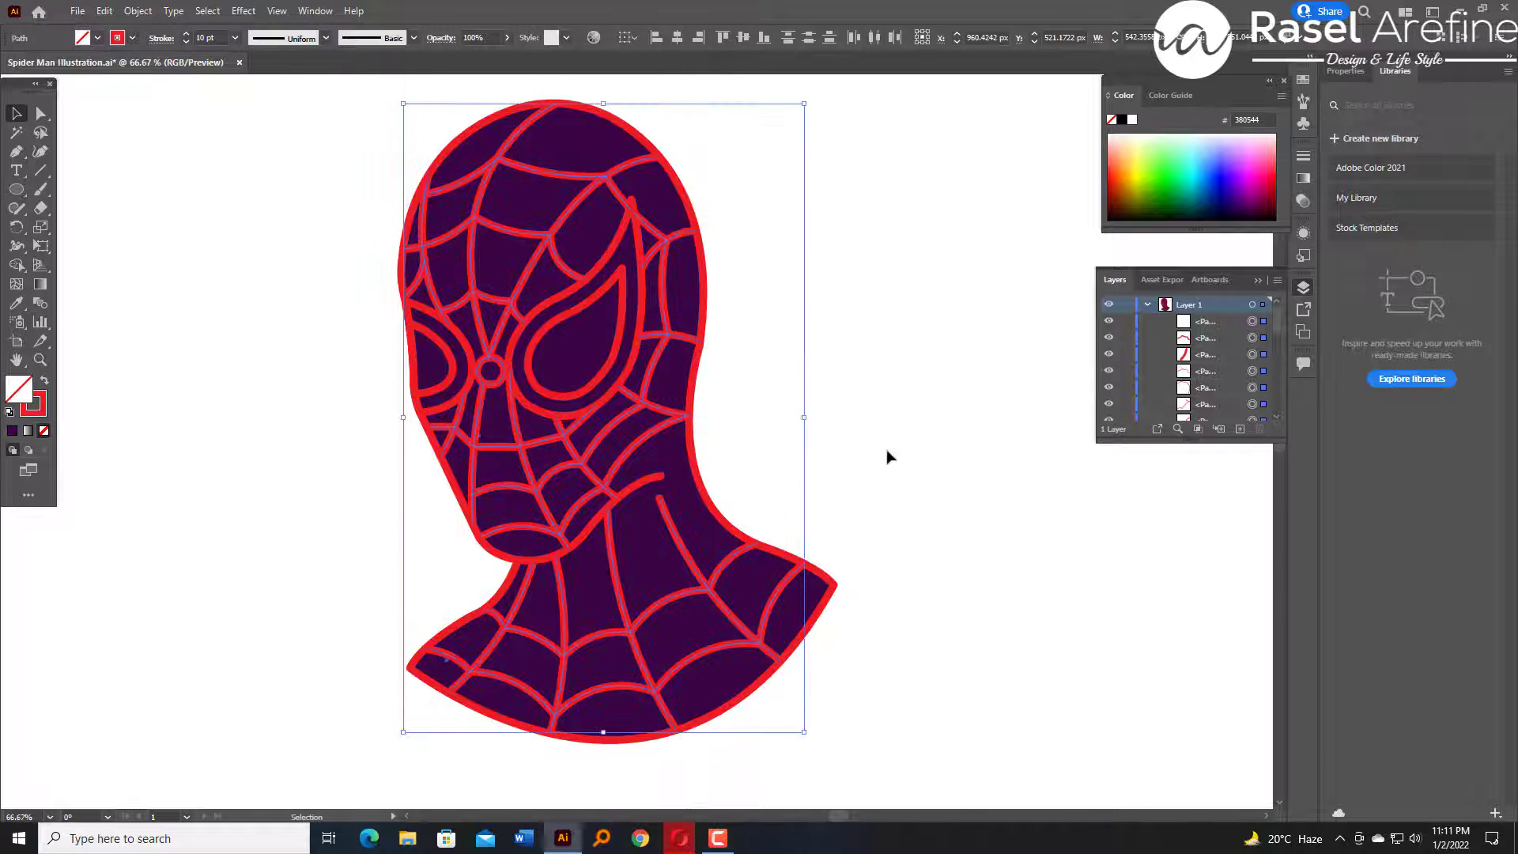
click(186, 42)
click(186, 42)
click(186, 42)
click(186, 42)
click(202, 190)
Unlock all objects and taper the free end of the jaw line to a thin tip with the Width tool.
click(138, 11)
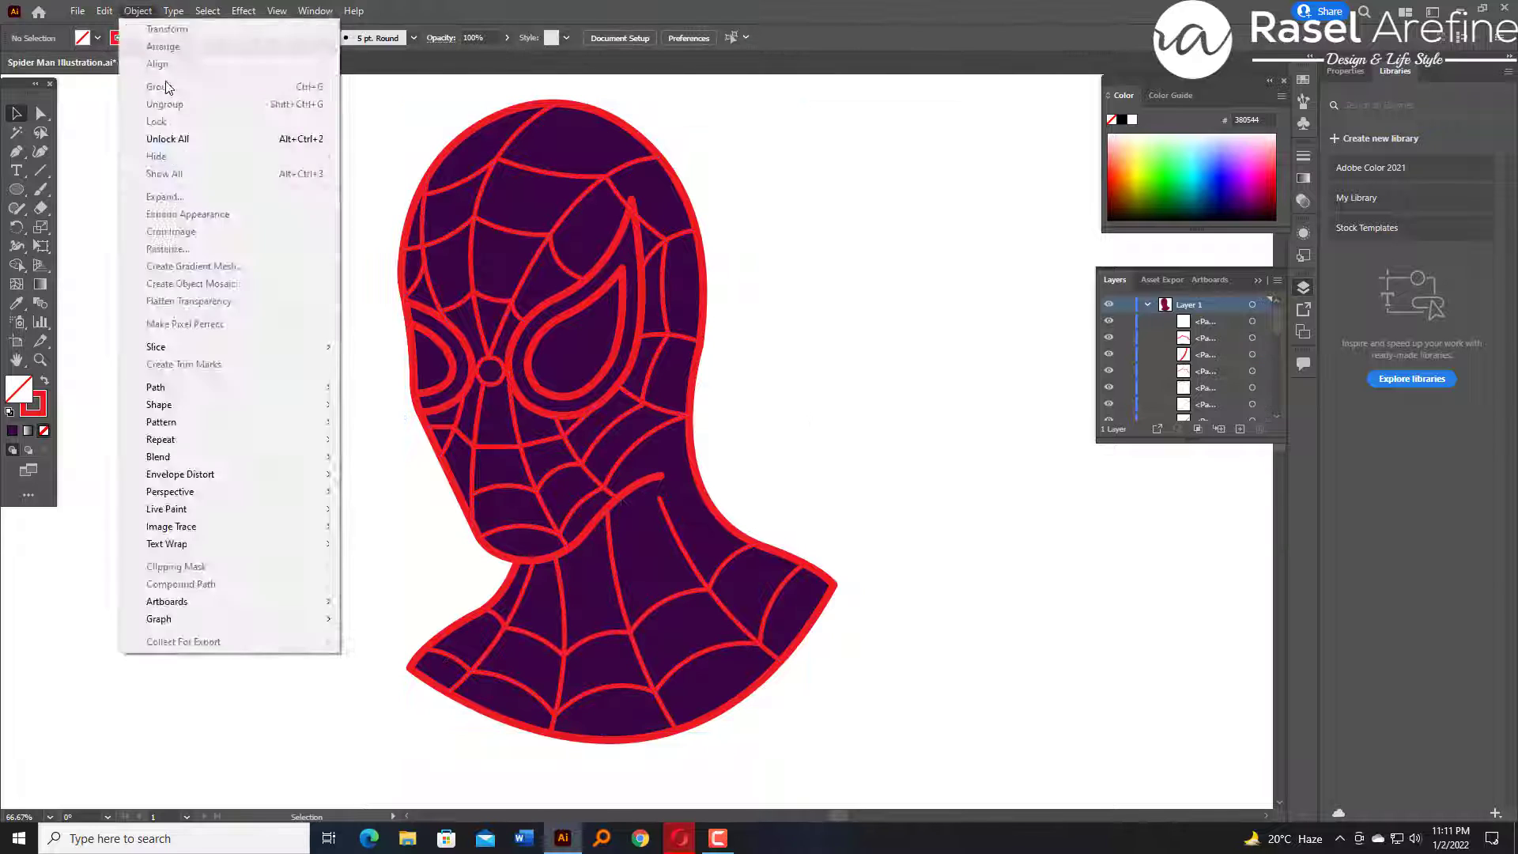
click(166, 138)
click(17, 246)
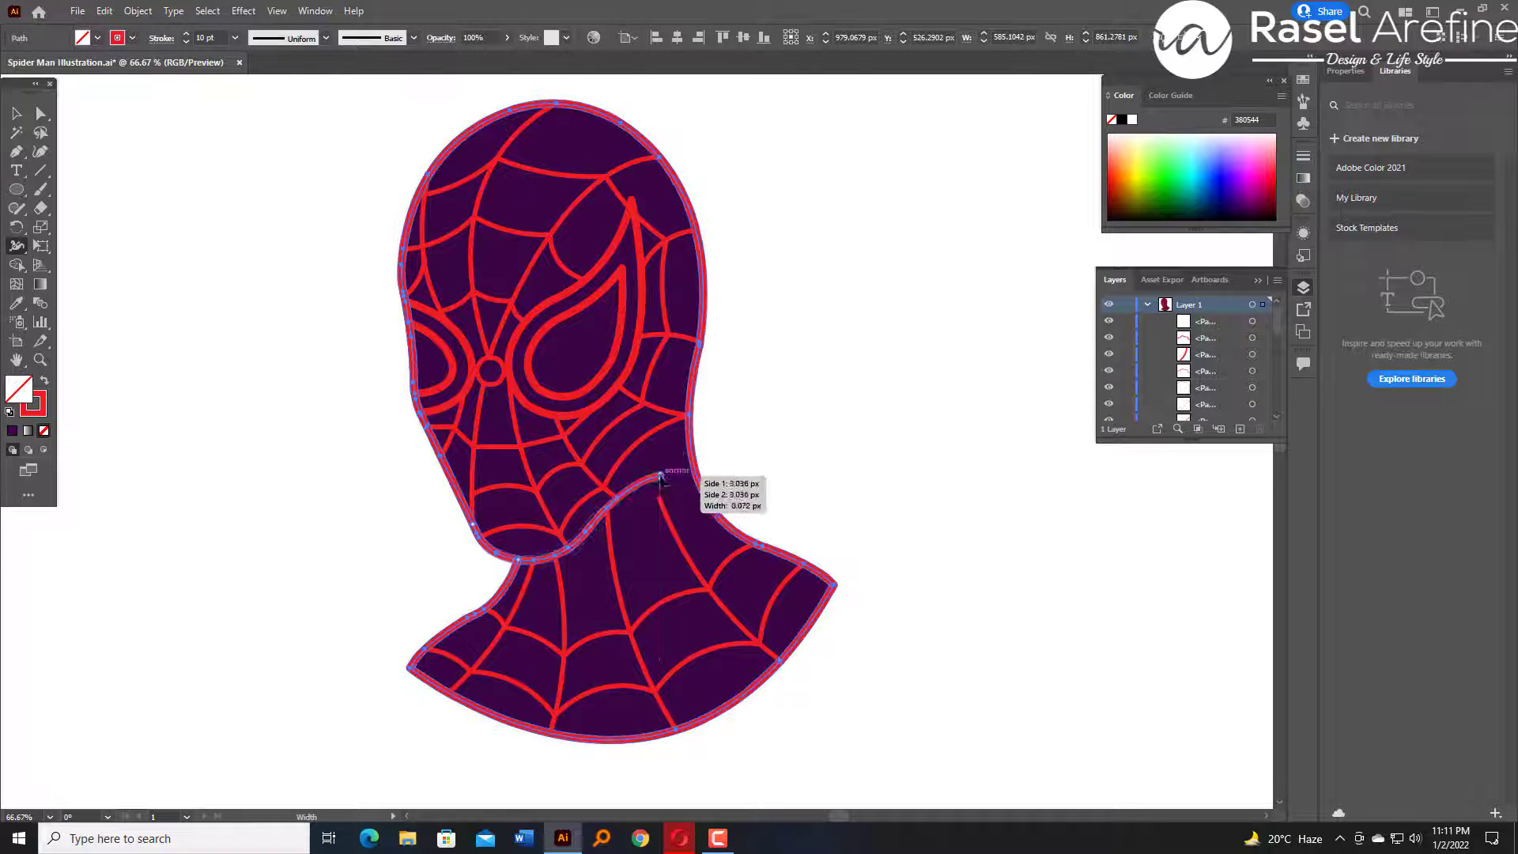
drag(660, 477, 661, 475)
key(ctrl+equal)
key(ctrl+equal)
key(ctrl+equal)
drag(768, 603, 772, 612)
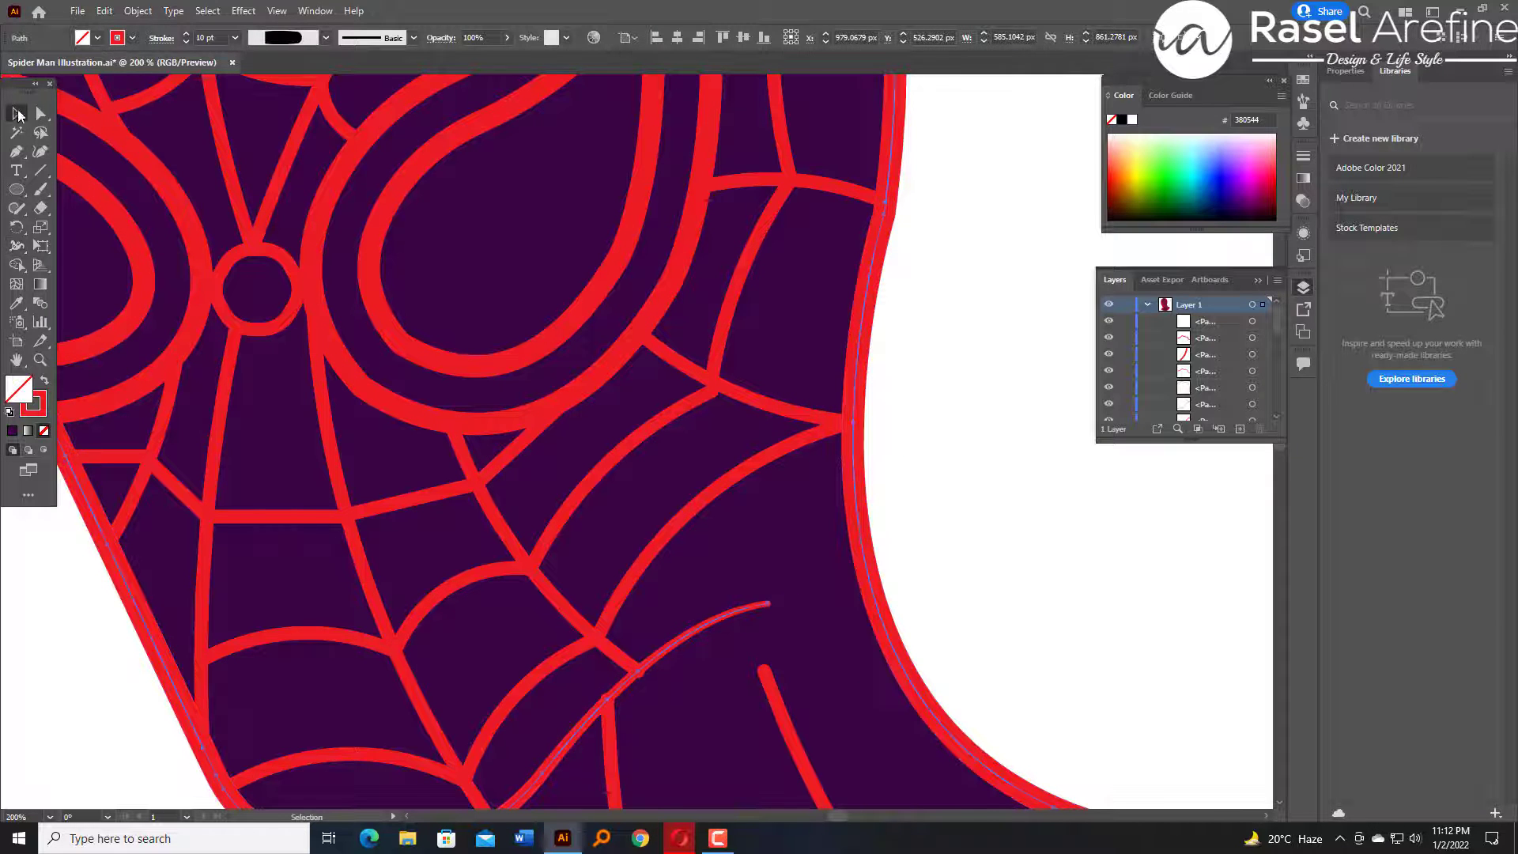
Taper the upper free end of the neck line below the jaw line's tip with the Width tool.
scroll(771, 553, down, 3)
click(762, 541)
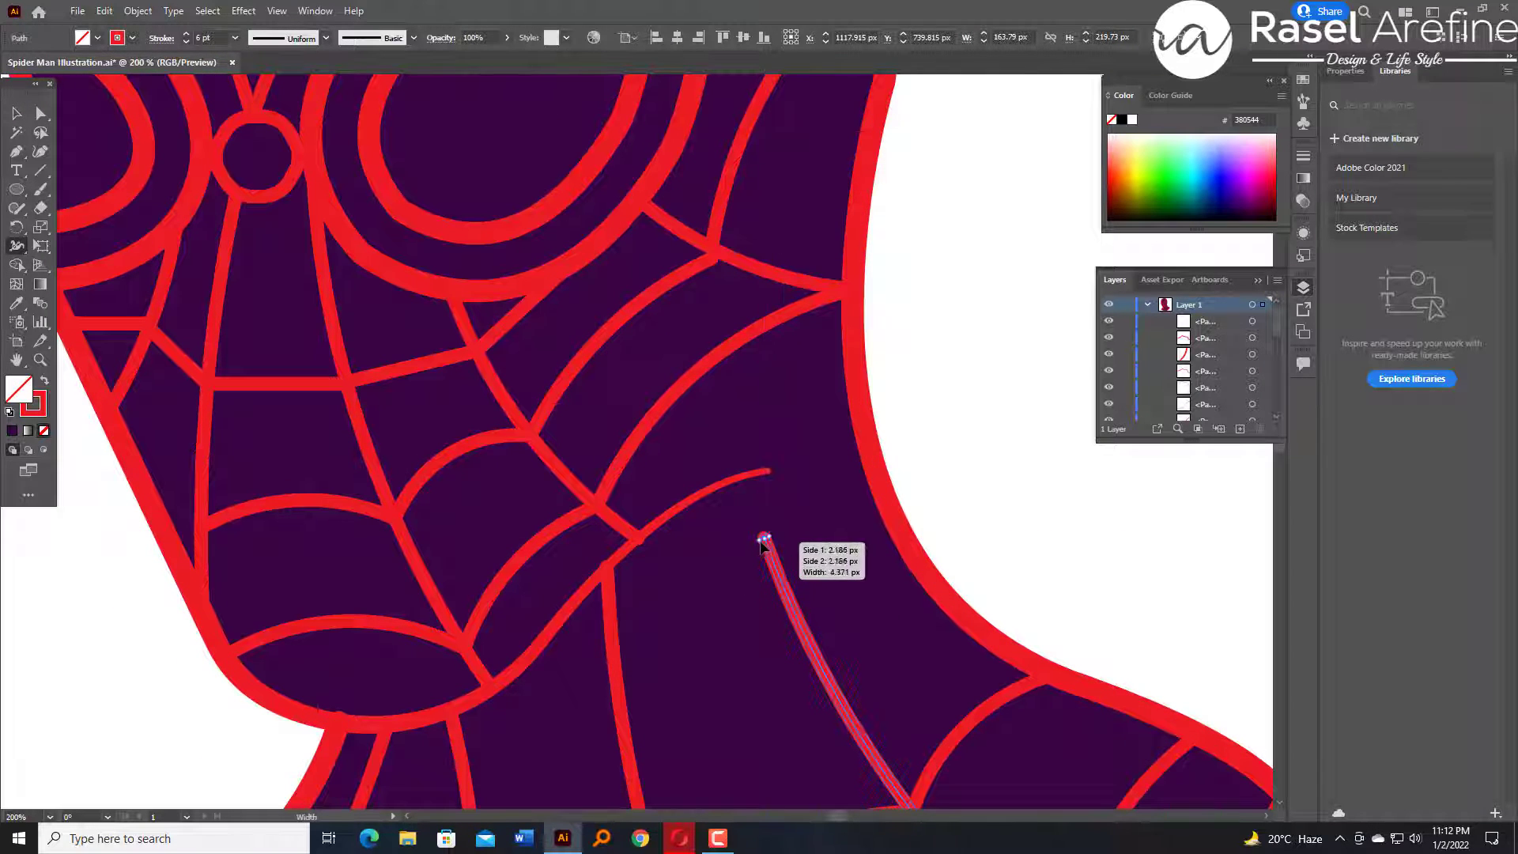
drag(761, 543, 763, 540)
key(ctrl+minus)
key(v)
click(651, 289)
drag(651, 289, 856, 339)
Narrow the top of the neighbouring neck line where it meets the jaw with the Width tool.
click(617, 531)
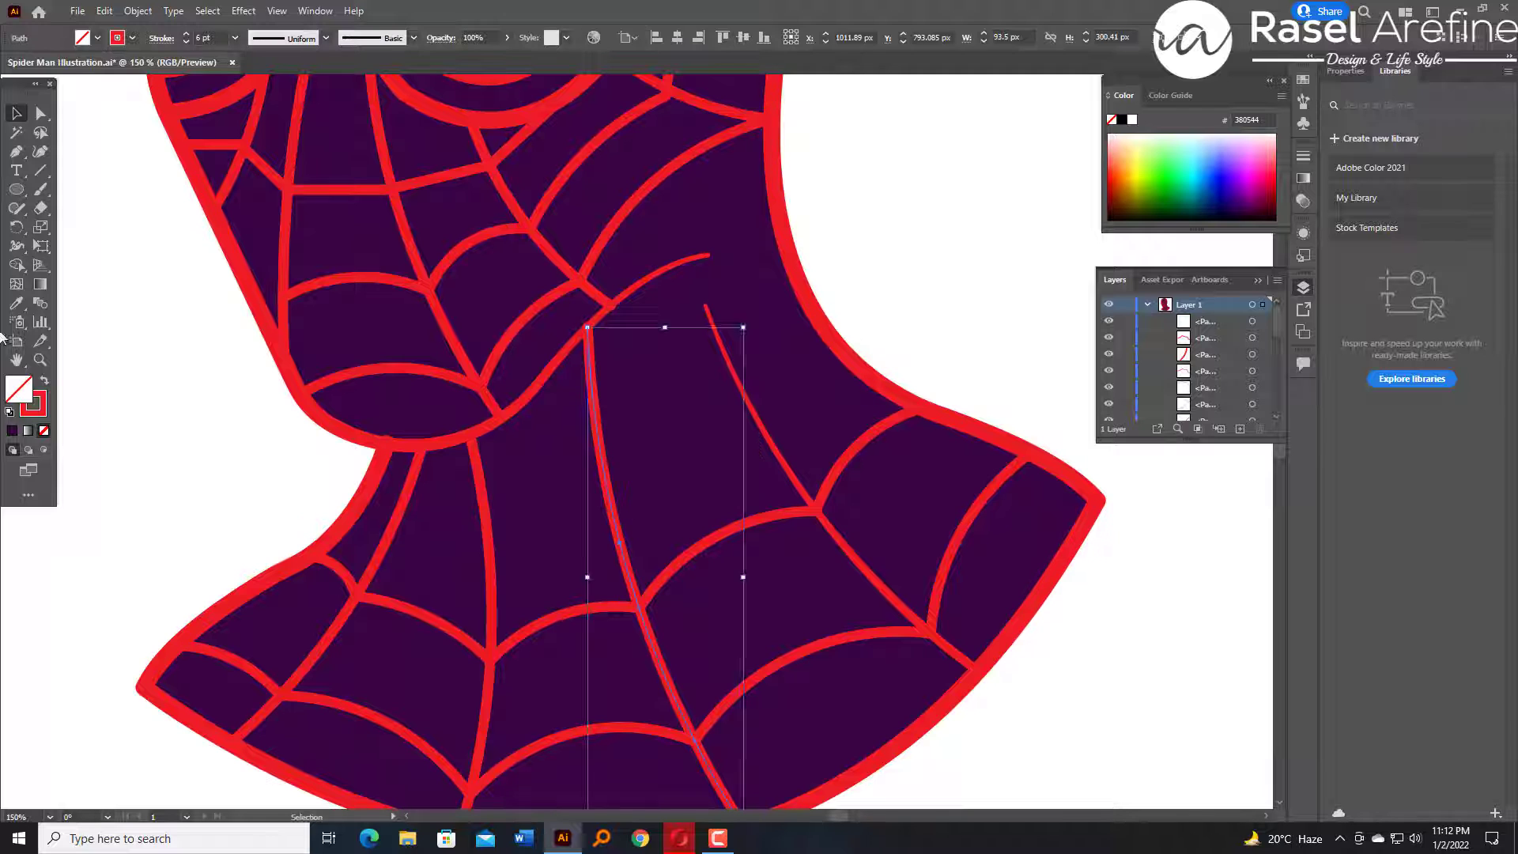
key(shift+w)
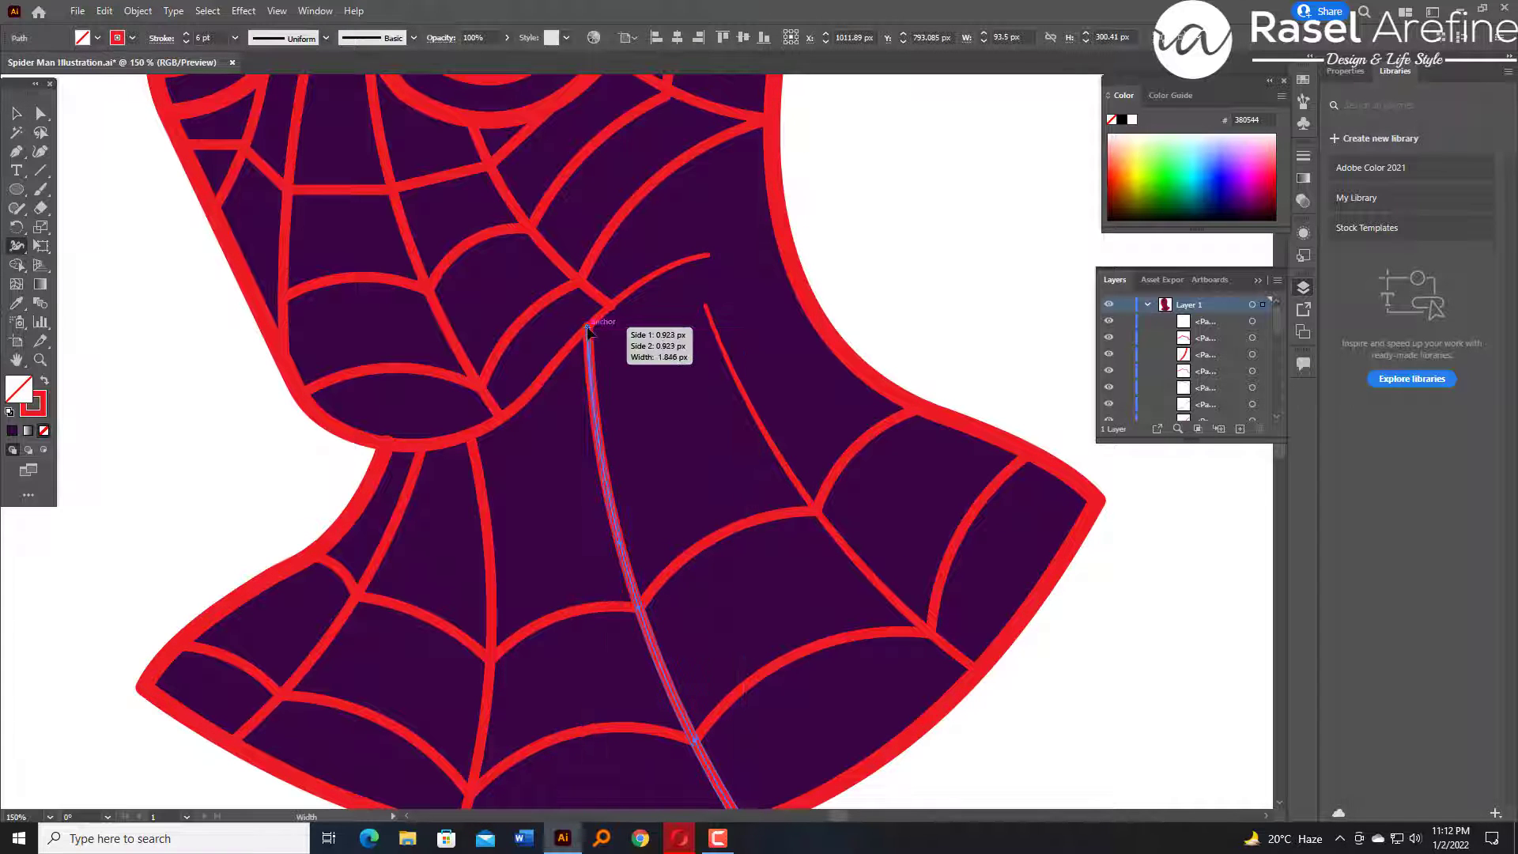
drag(587, 326, 589, 327)
key(v)
click(806, 256)
key(ctrl+plus)
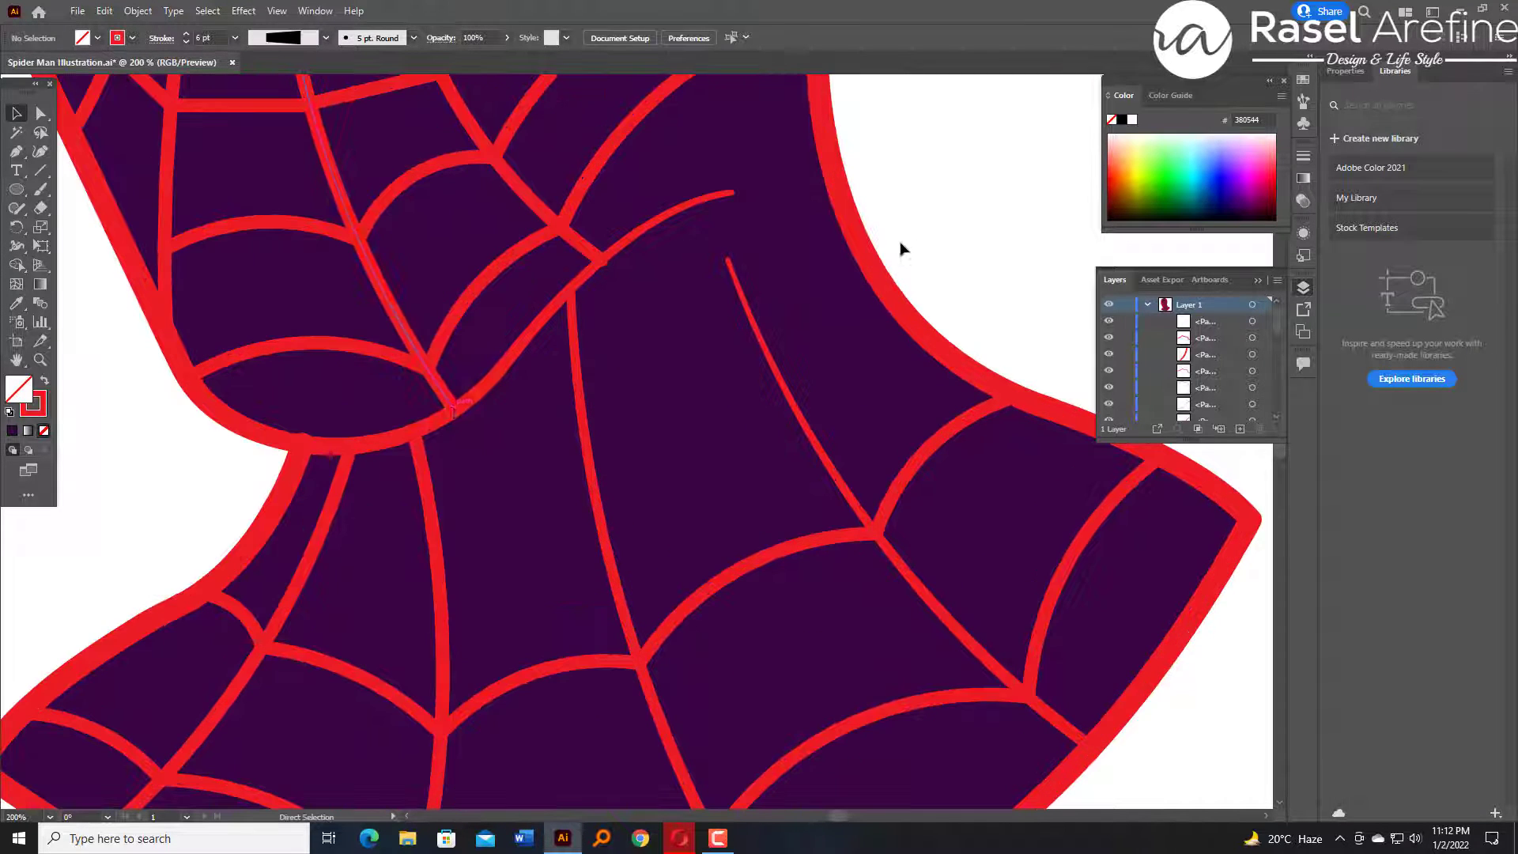
Try to adjust the outline's end where the neck meets the chin with the Width tool.
click(300, 454)
click(336, 460)
key(a)
click(301, 453)
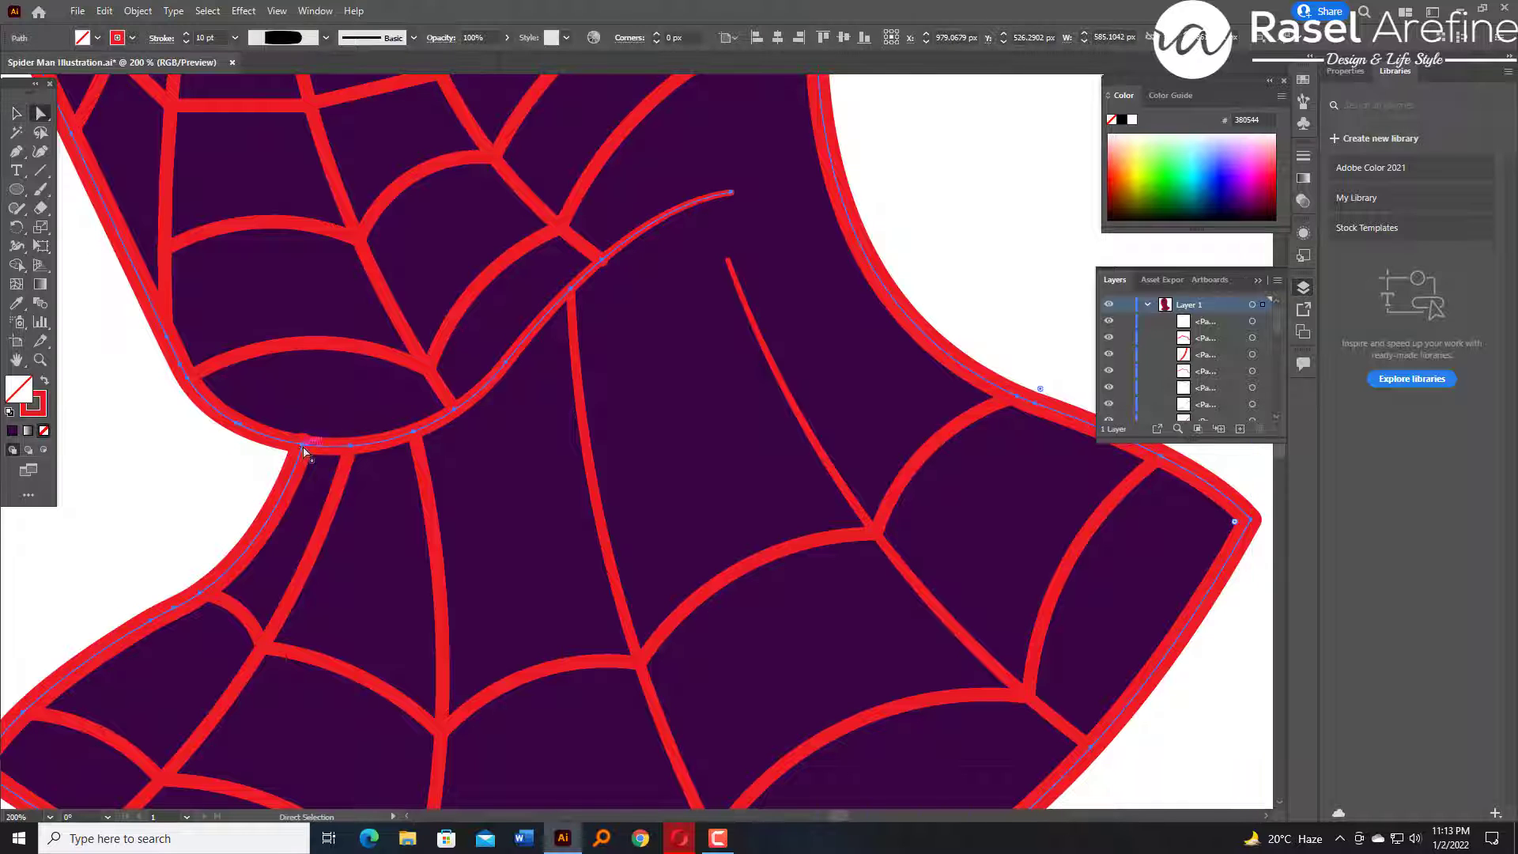
click(292, 469)
click(16, 248)
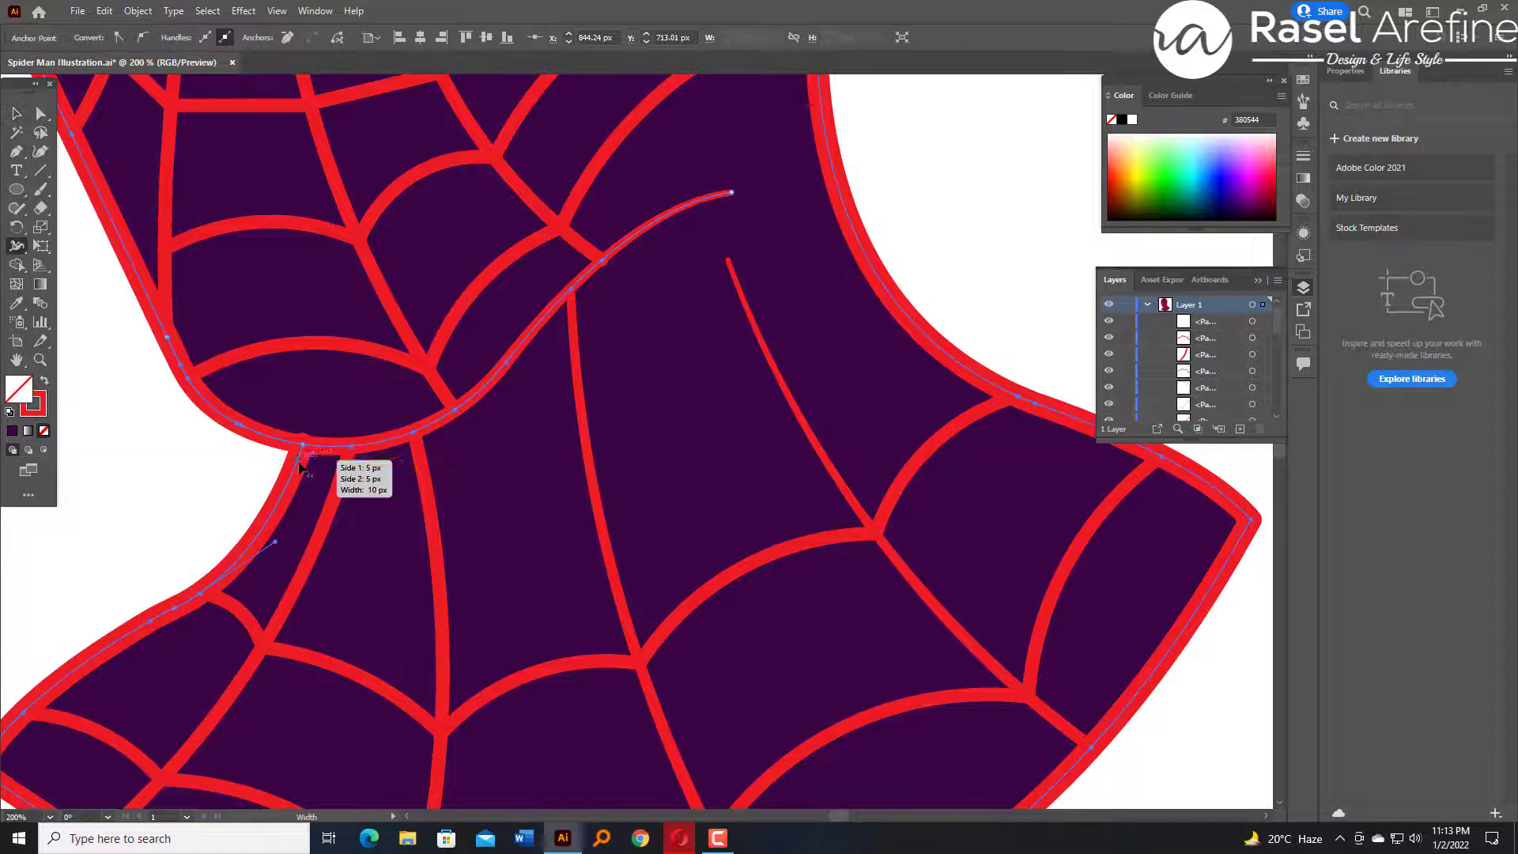
key(ctrl+z)
key(v)
click(212, 485)
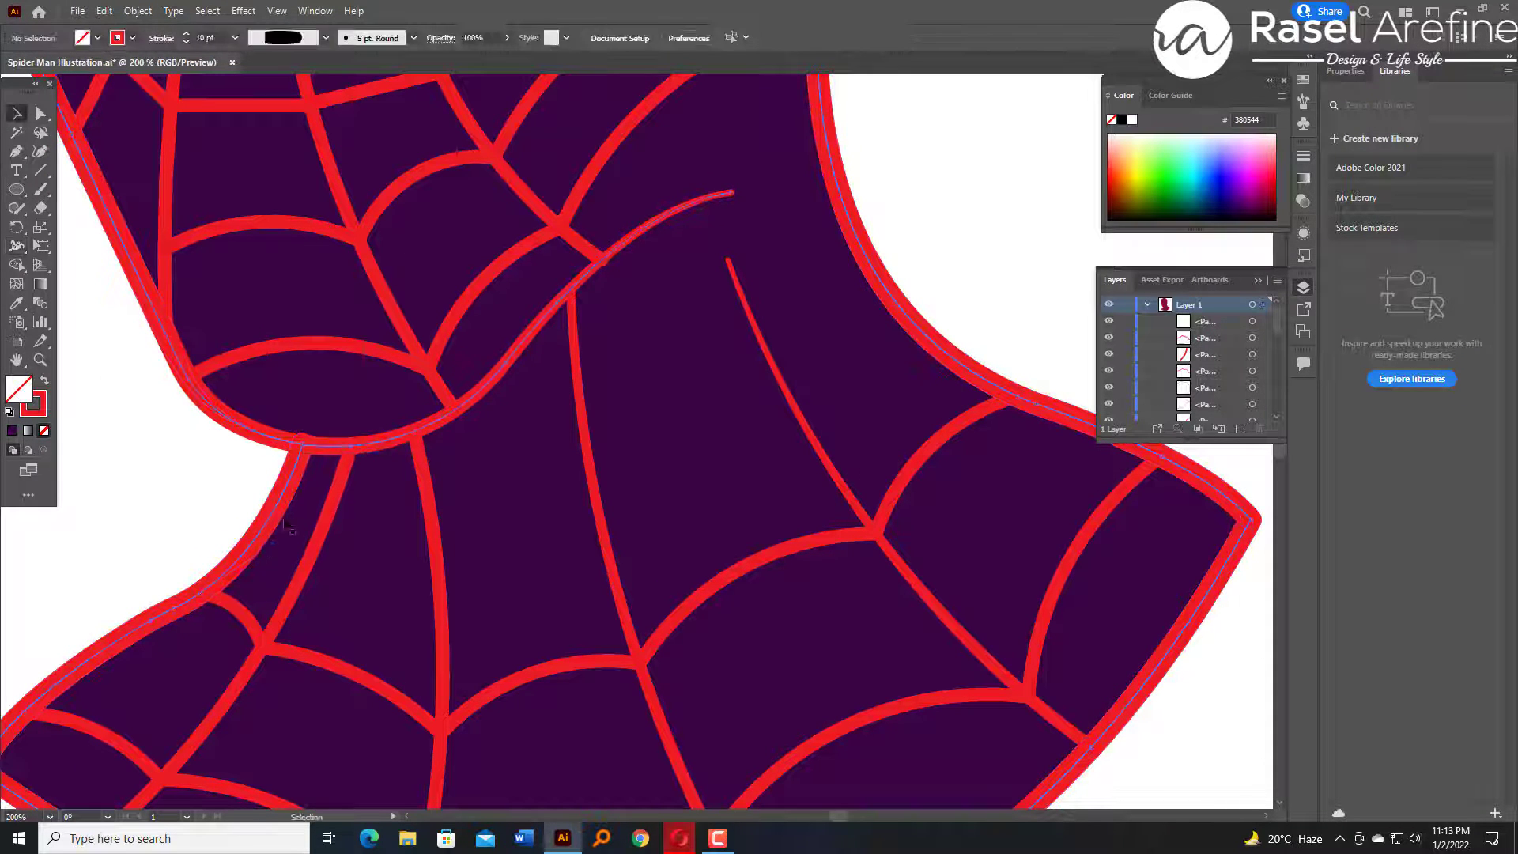
right_click(305, 446)
click(340, 561)
click(180, 489)
key(ctrl+z)
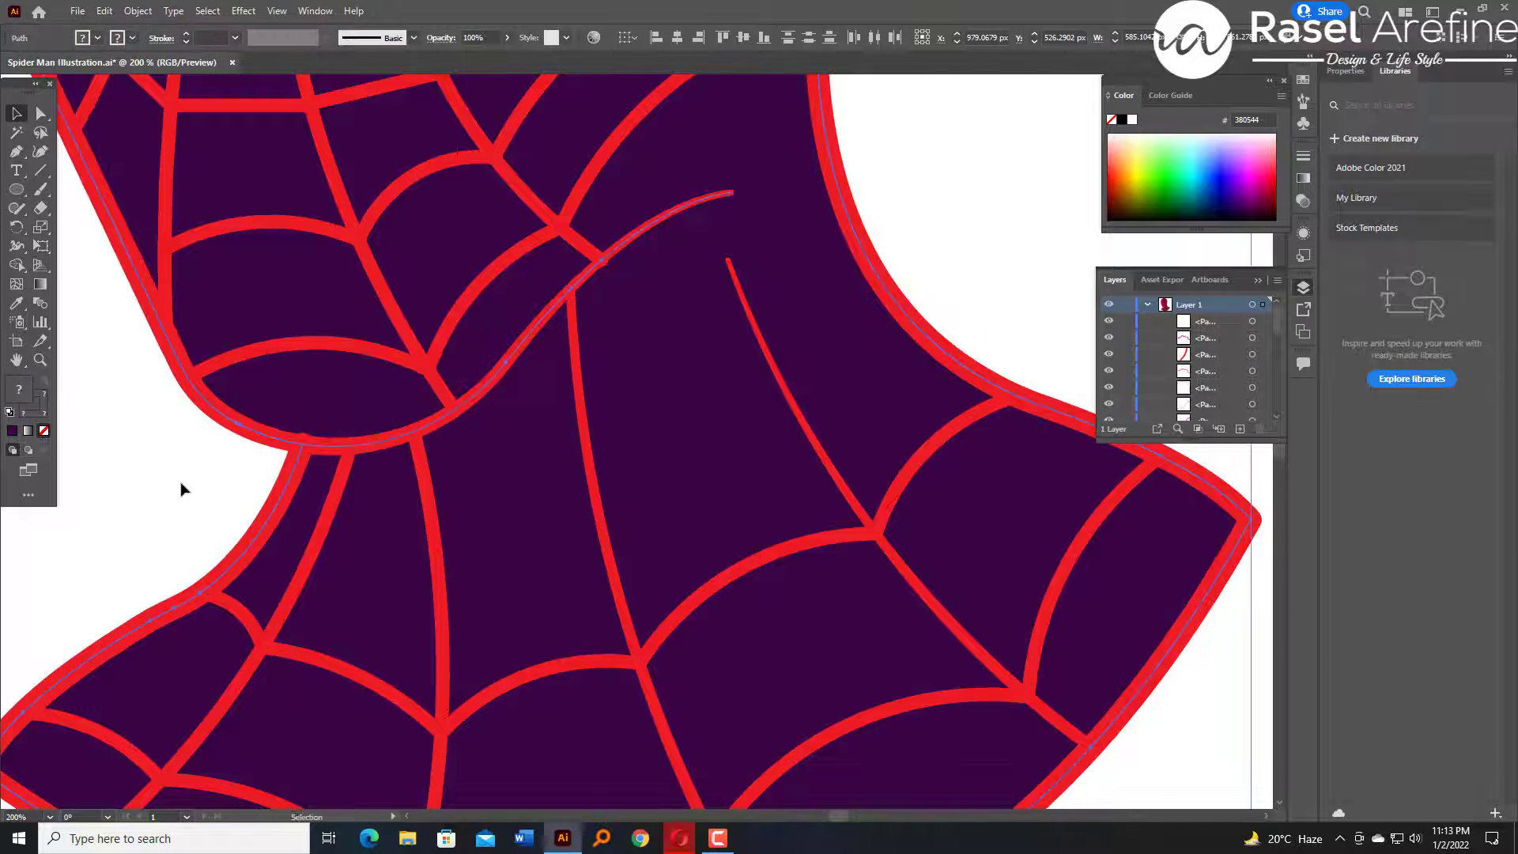
Isolate the outline path, move the neck's end anchor slightly down into the chin line, and exit isolation mode.
key(ctrl+equal)
key(ctrl+equal)
drag(705, 498, 596, 198)
double_click(463, 556)
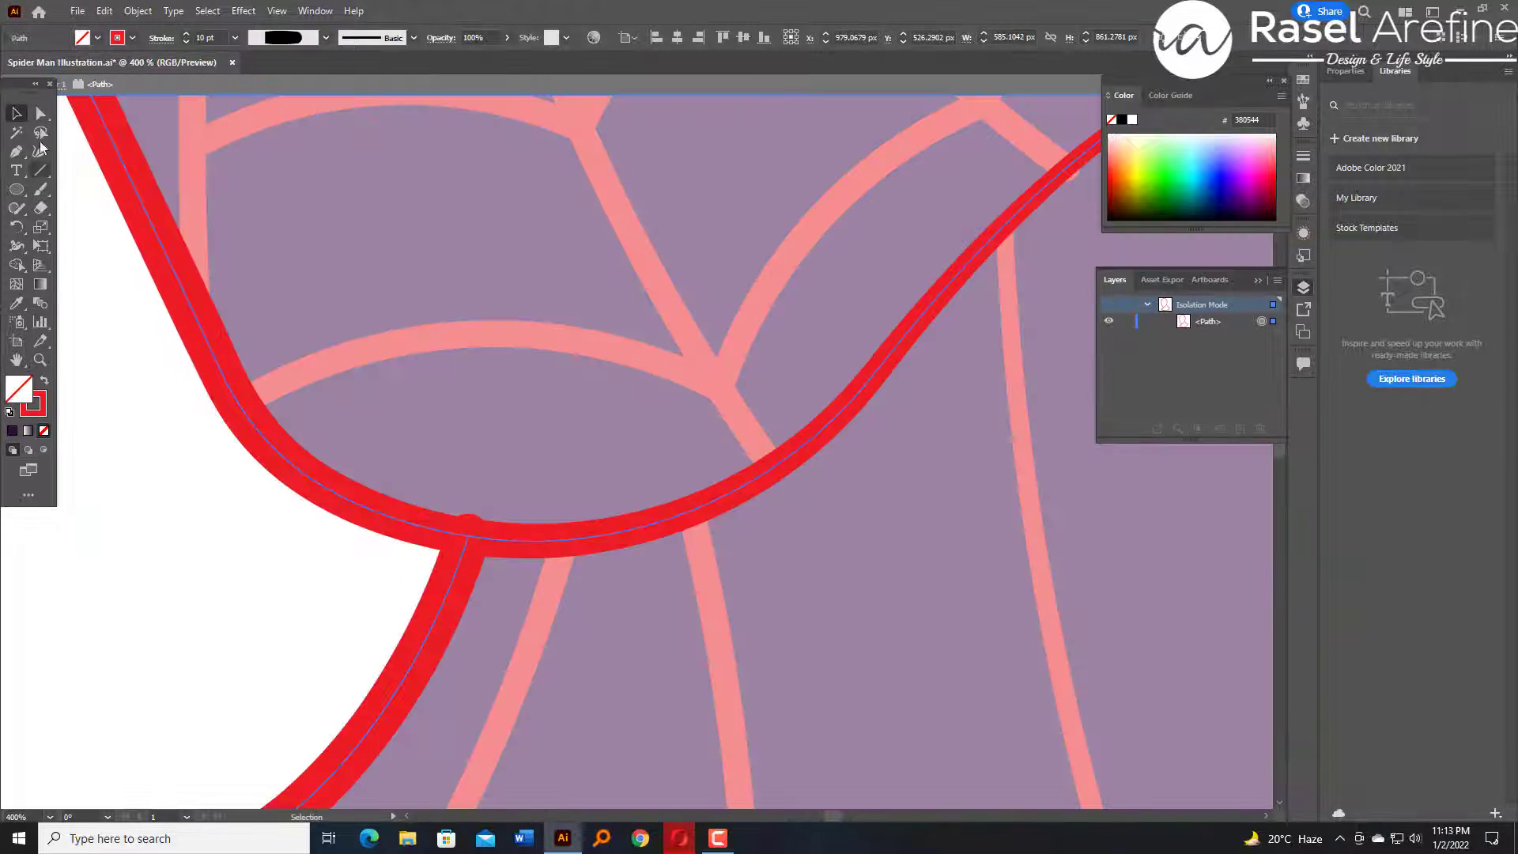
click(40, 114)
drag(467, 539, 463, 561)
click(248, 526)
key(ctrl+minus)
key(ctrl+minus)
key(ctrl+minus)
key(ctrl+minus)
key(ctrl+minus)
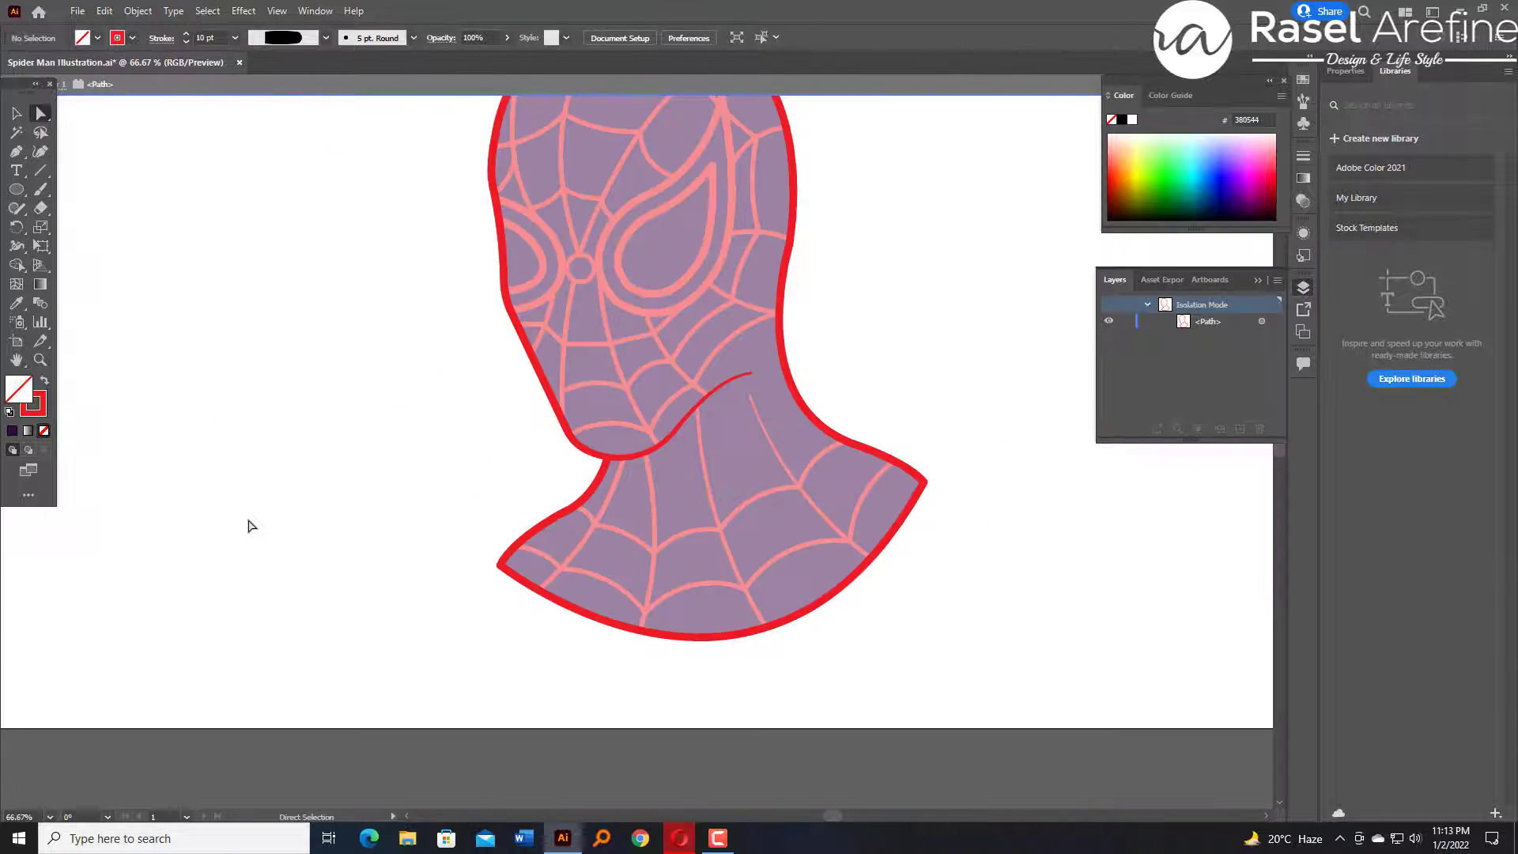
click(17, 114)
double_click(237, 316)
Move the lower end anchor of the cheek web line slightly so it ends flush on the jaw line.
drag(688, 339, 590, 418)
click(564, 458)
key(ctrl+equal)
key(ctrl+equal)
key(ctrl+equal)
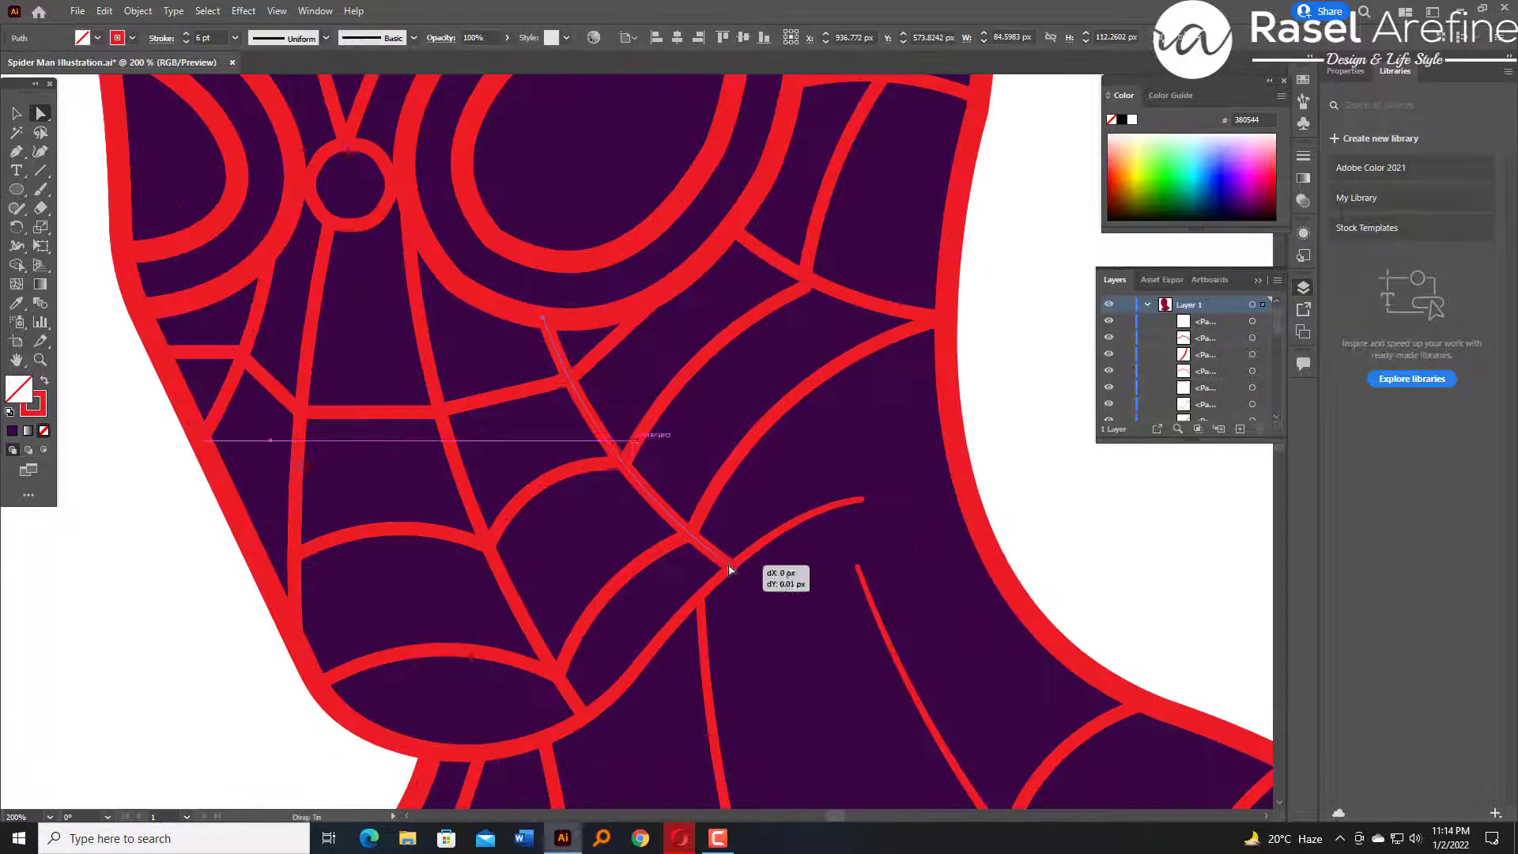
drag(729, 566, 728, 564)
click(1028, 452)
key(ctrl+minus)
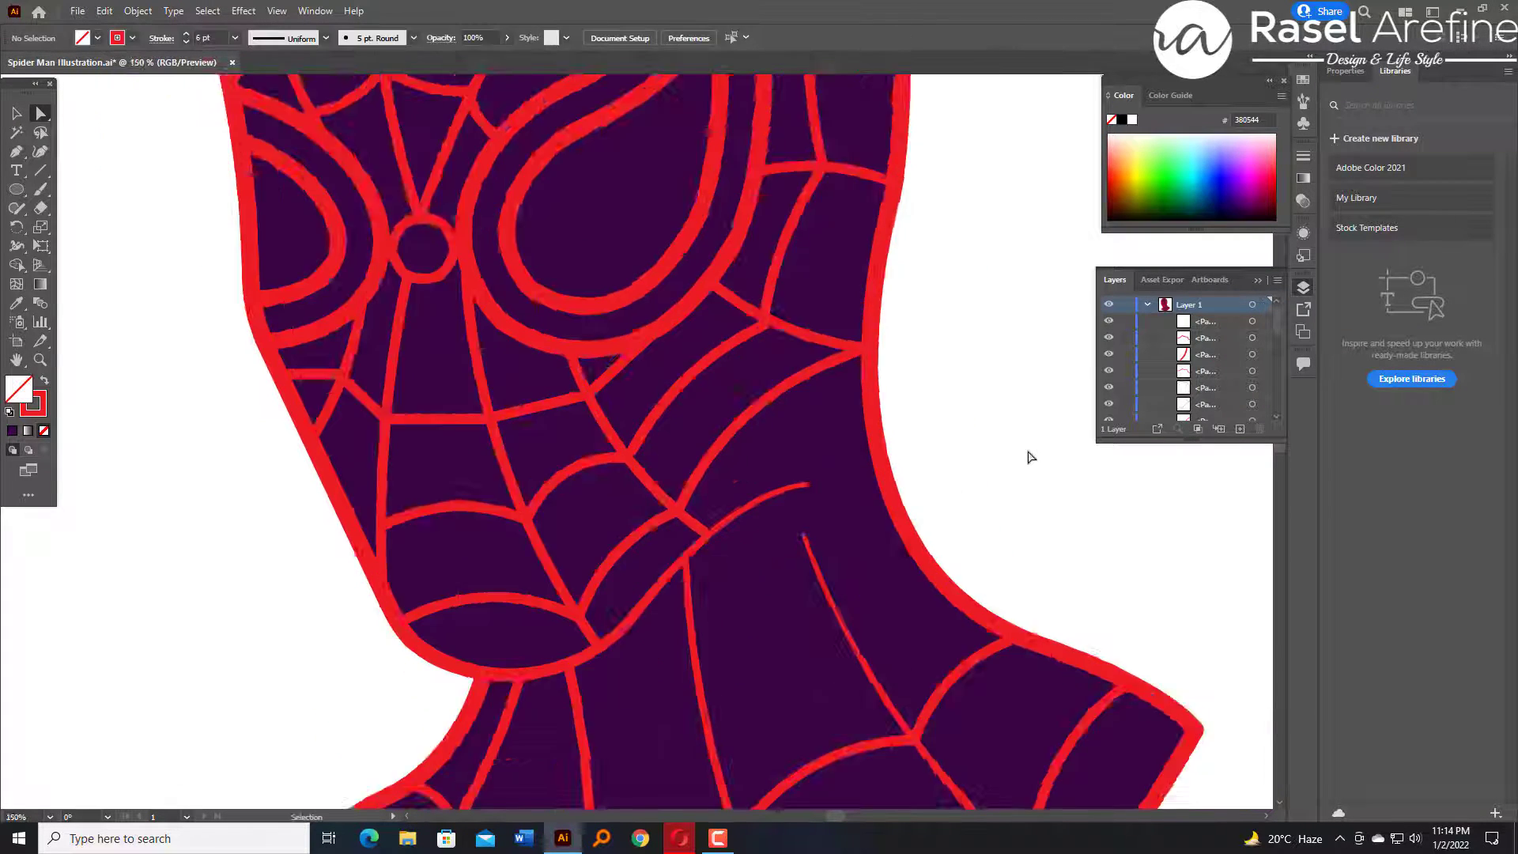
key(ctrl+minus)
key(ctrl+minus)
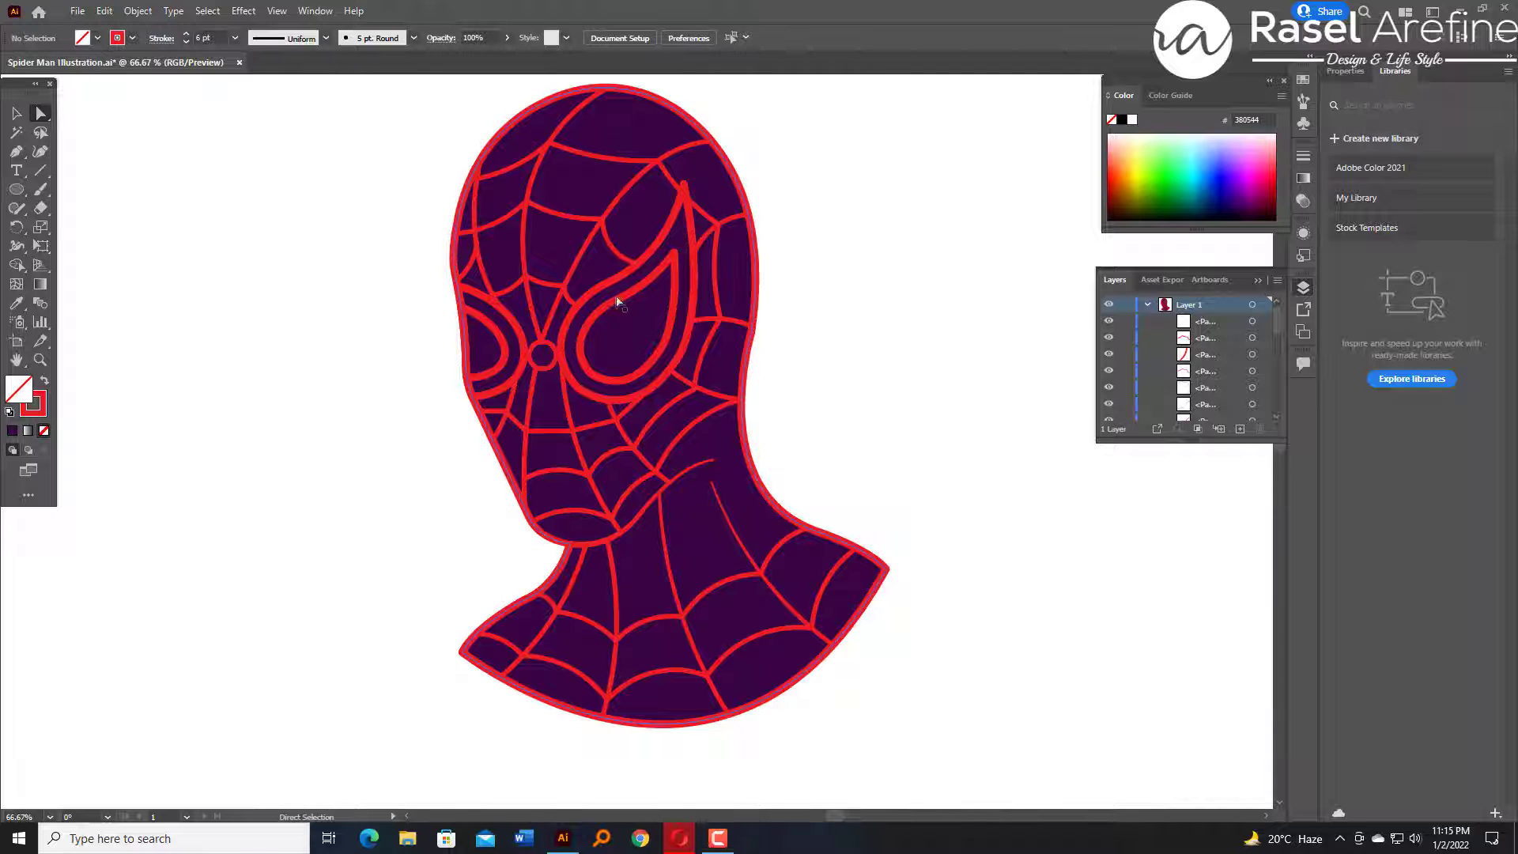
Ungroup the large eye's outlines and fill its outer shape with dark grey 58595B.
click(672, 219)
right_click(672, 221)
click(749, 356)
click(874, 268)
click(692, 265)
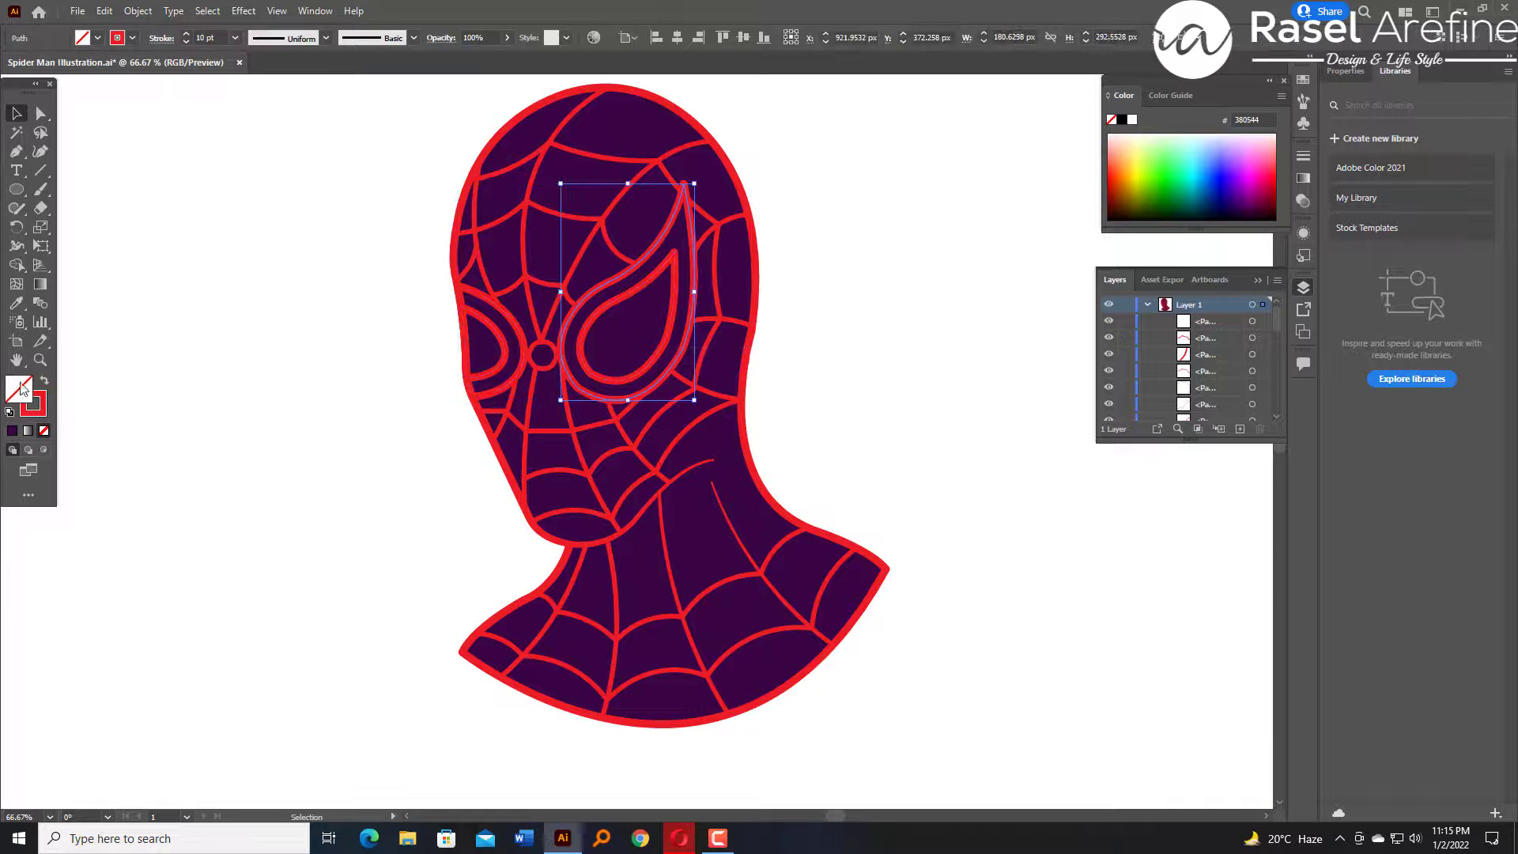
click(97, 37)
click(45, 112)
Fill the outer shape of the partly hidden left eye with the same dark grey 58595B.
click(491, 372)
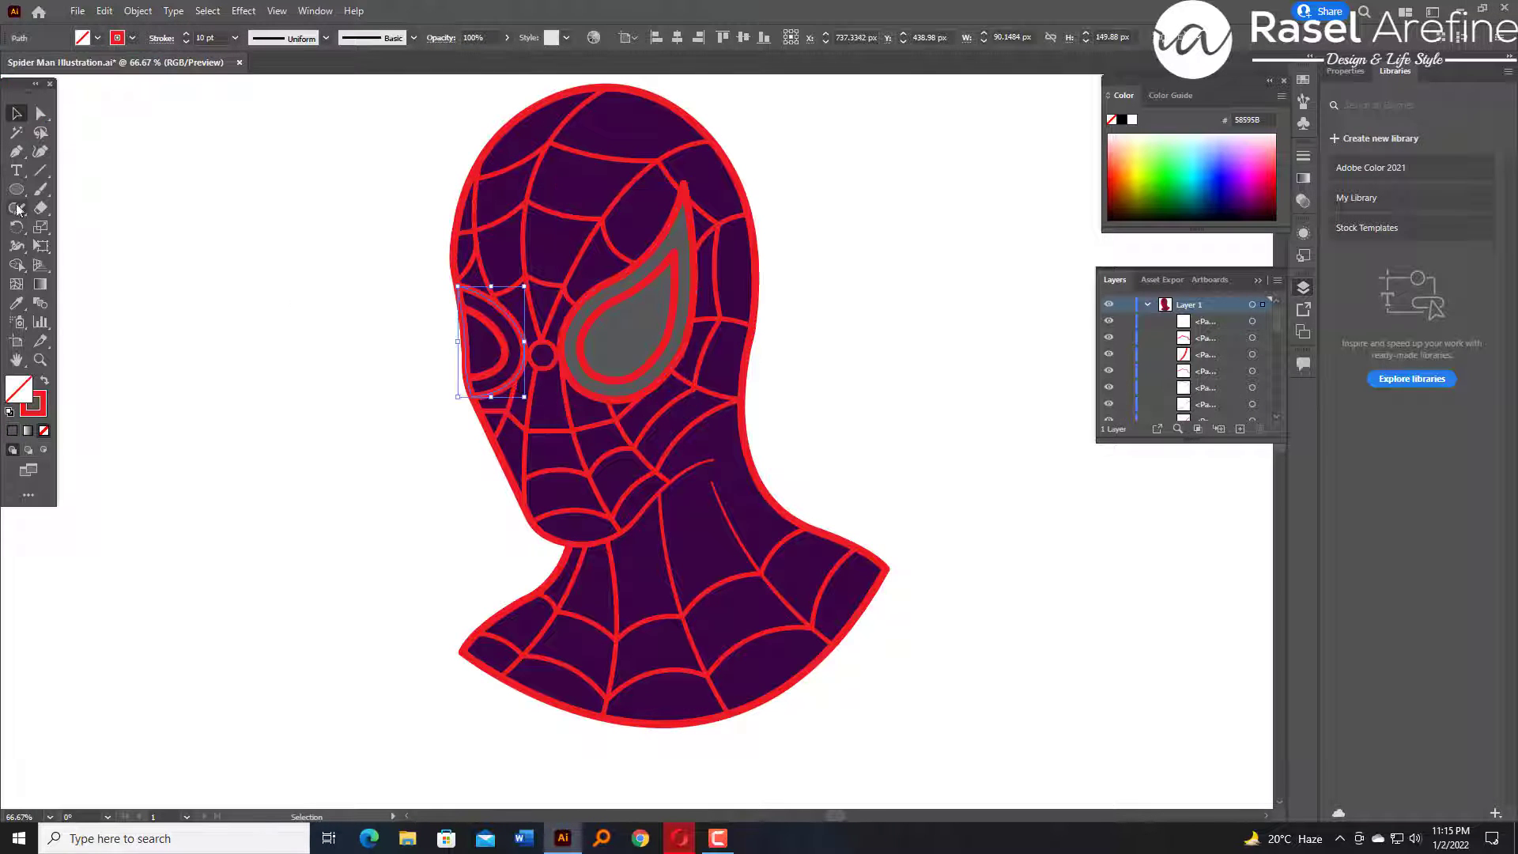
click(97, 38)
click(45, 113)
Fill the inner shape of the large right eye with white.
click(632, 316)
click(97, 38)
click(32, 64)
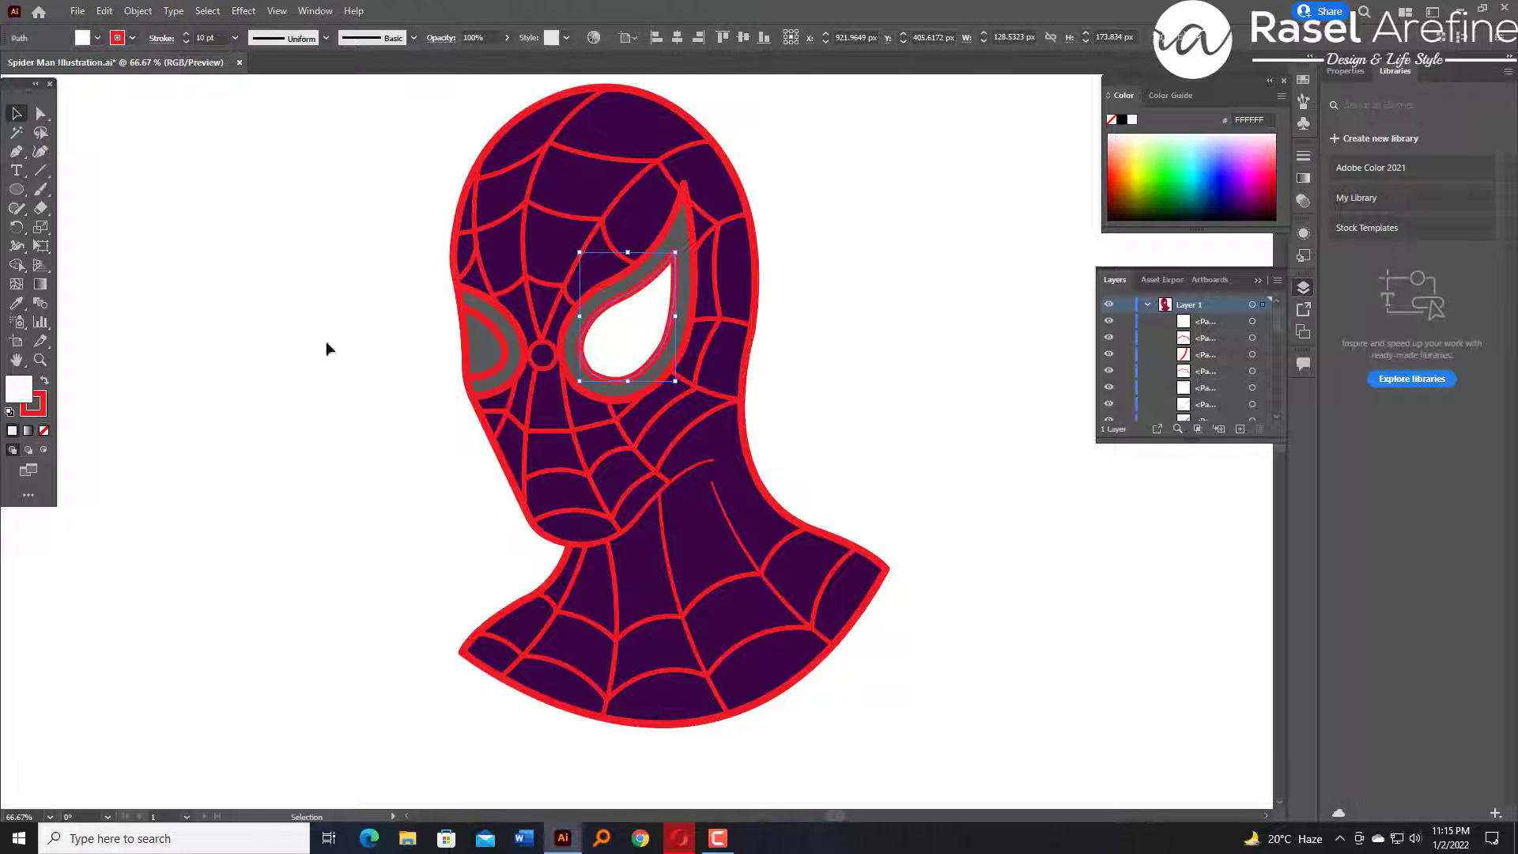
Fill the inner shape of the partly hidden left eye with white.
click(480, 340)
click(97, 38)
click(33, 64)
click(241, 271)
click(681, 204)
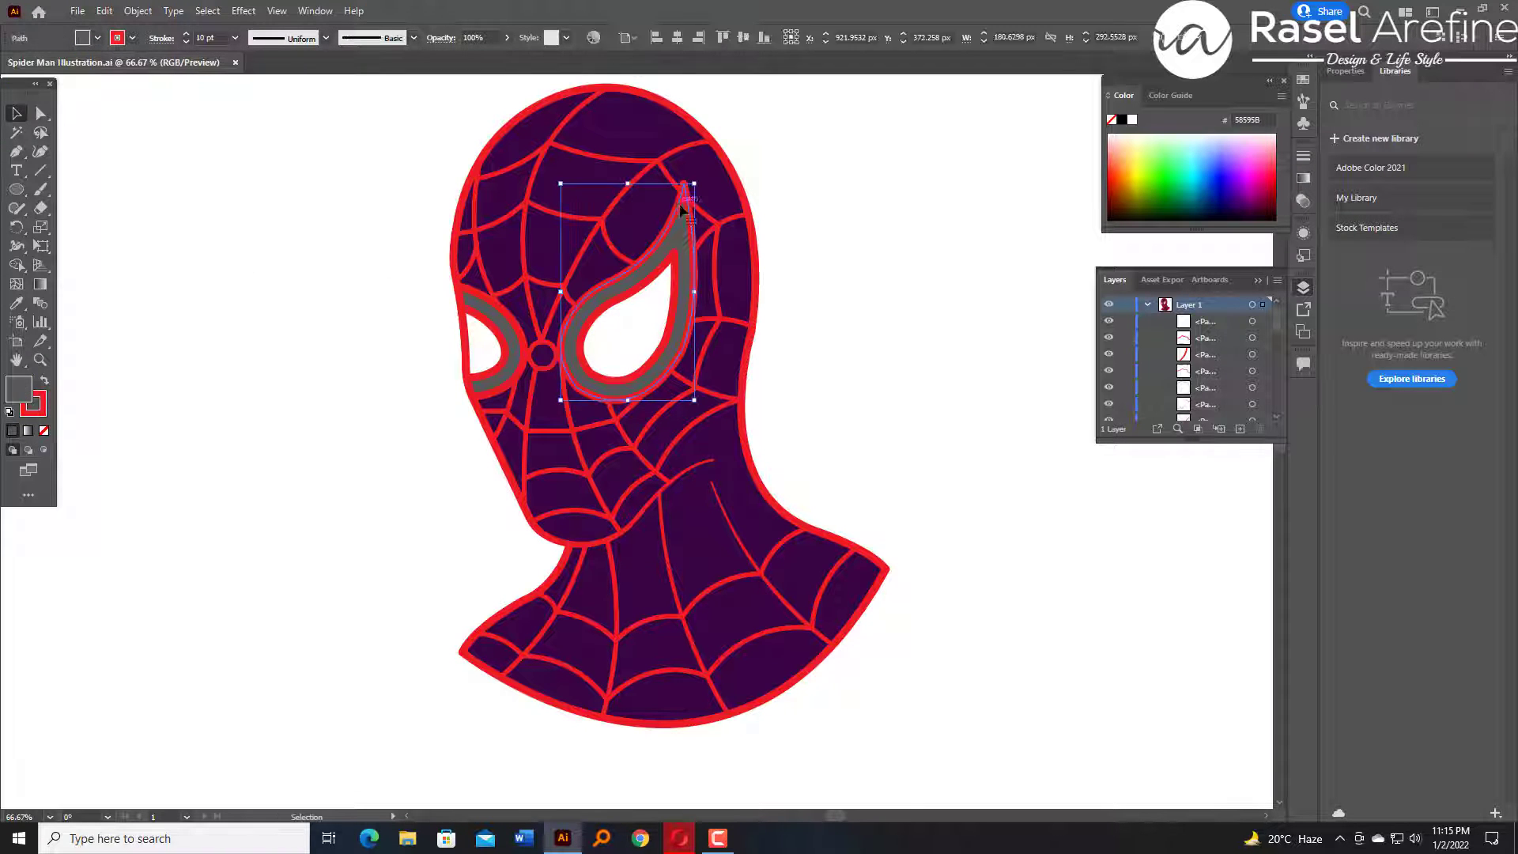
click(854, 204)
Give the head-and-neck silhouette a purple outline and fill it with 4F0860.
click(456, 237)
click(132, 38)
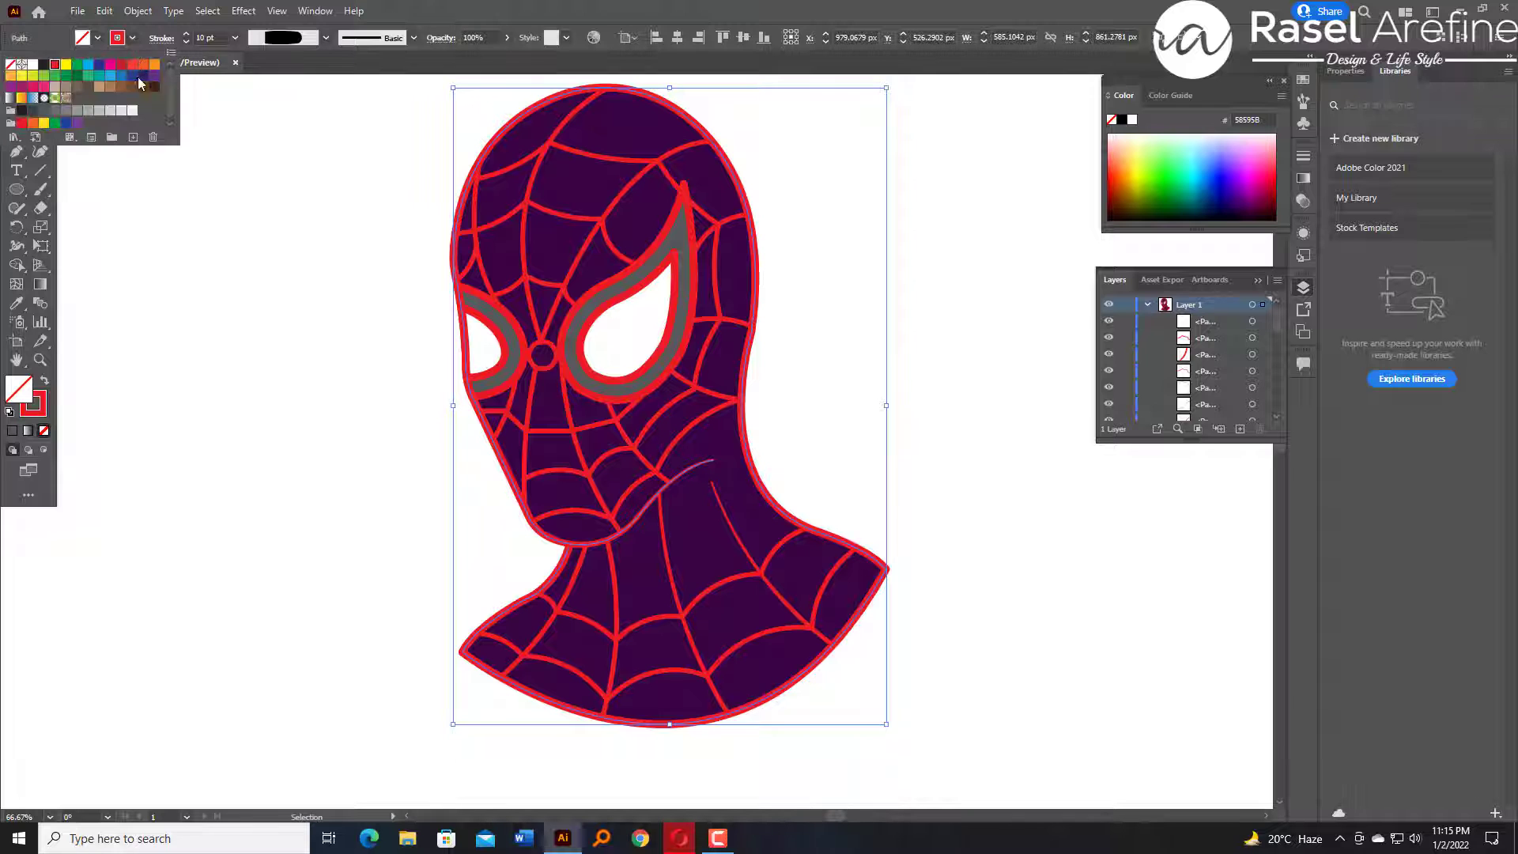
click(140, 85)
double_click(19, 388)
click(932, 319)
click(314, 160)
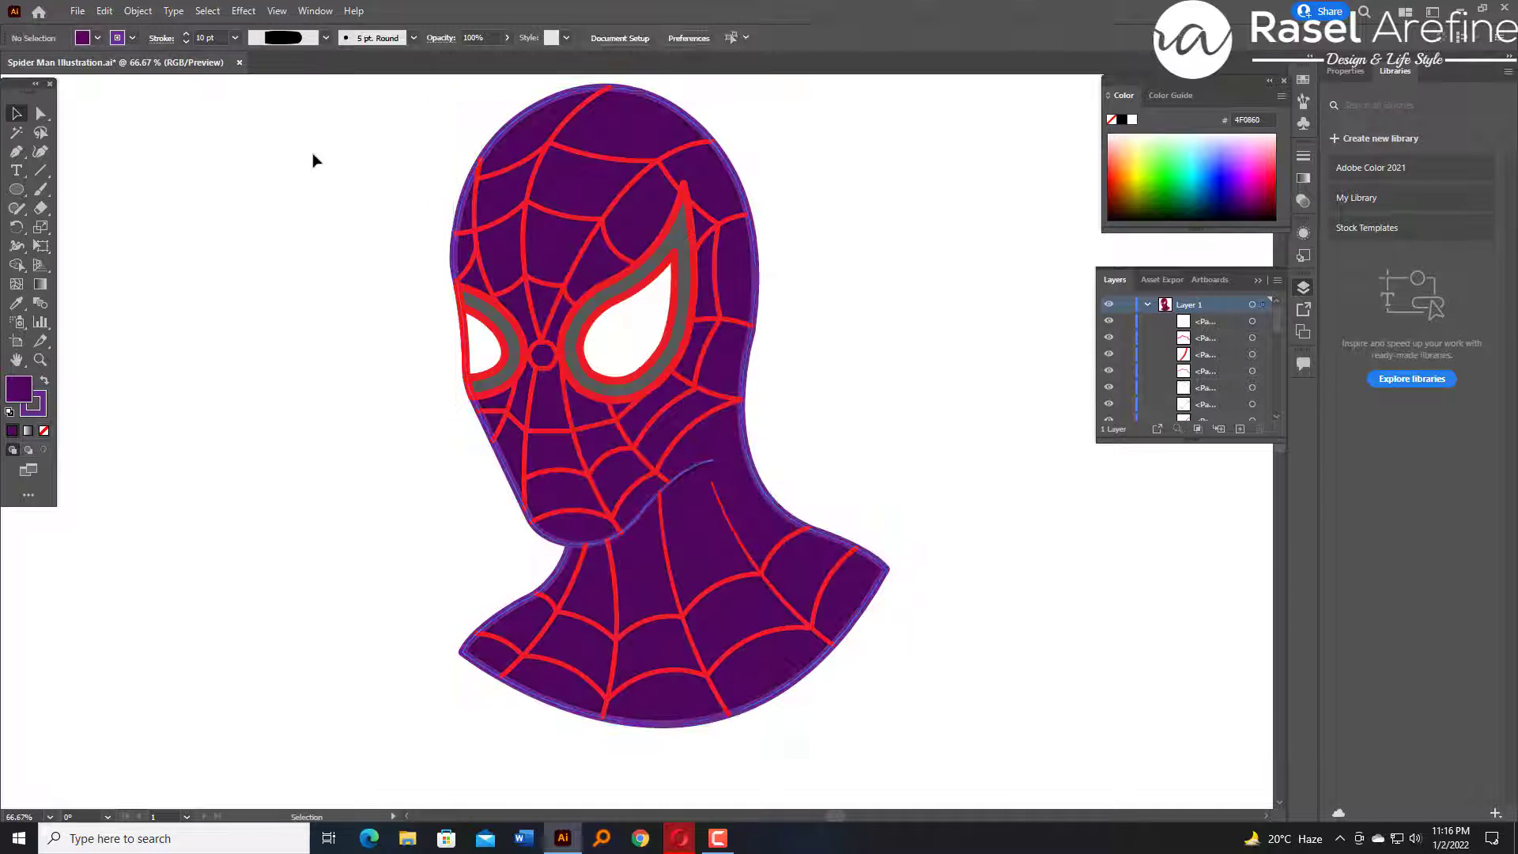
Recolour the selected web lines on the neck and shoulders from red to purple.
click(743, 581)
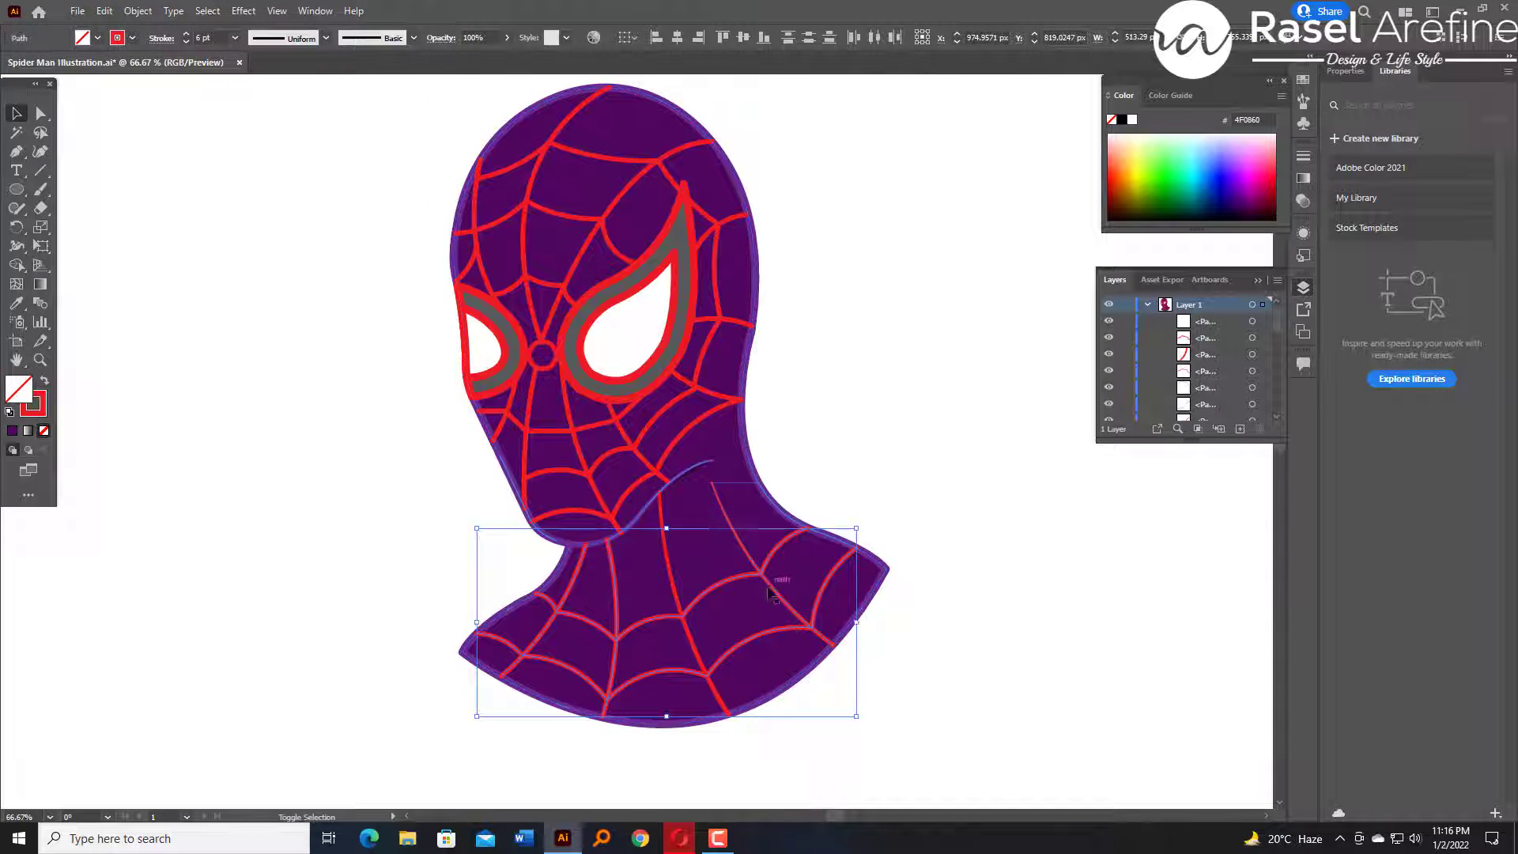
click(132, 38)
click(141, 84)
click(150, 294)
Recolour the remaining long red web line down the middle of the neck purple.
click(665, 535)
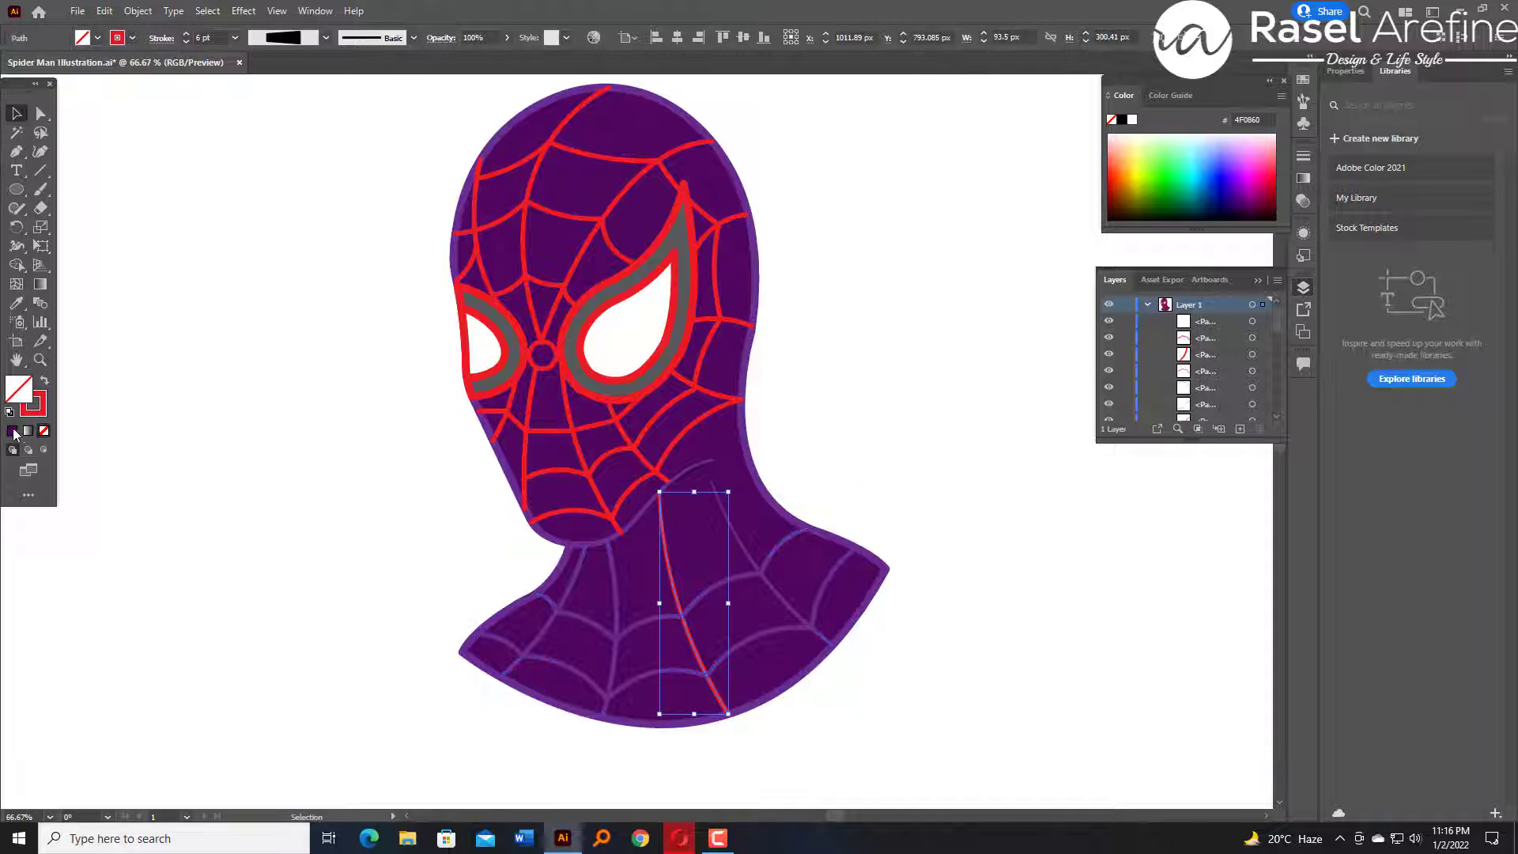
click(132, 38)
click(132, 38)
click(132, 38)
click(141, 84)
click(237, 191)
scroll(642, 278, up, 1)
click(642, 277)
click(933, 380)
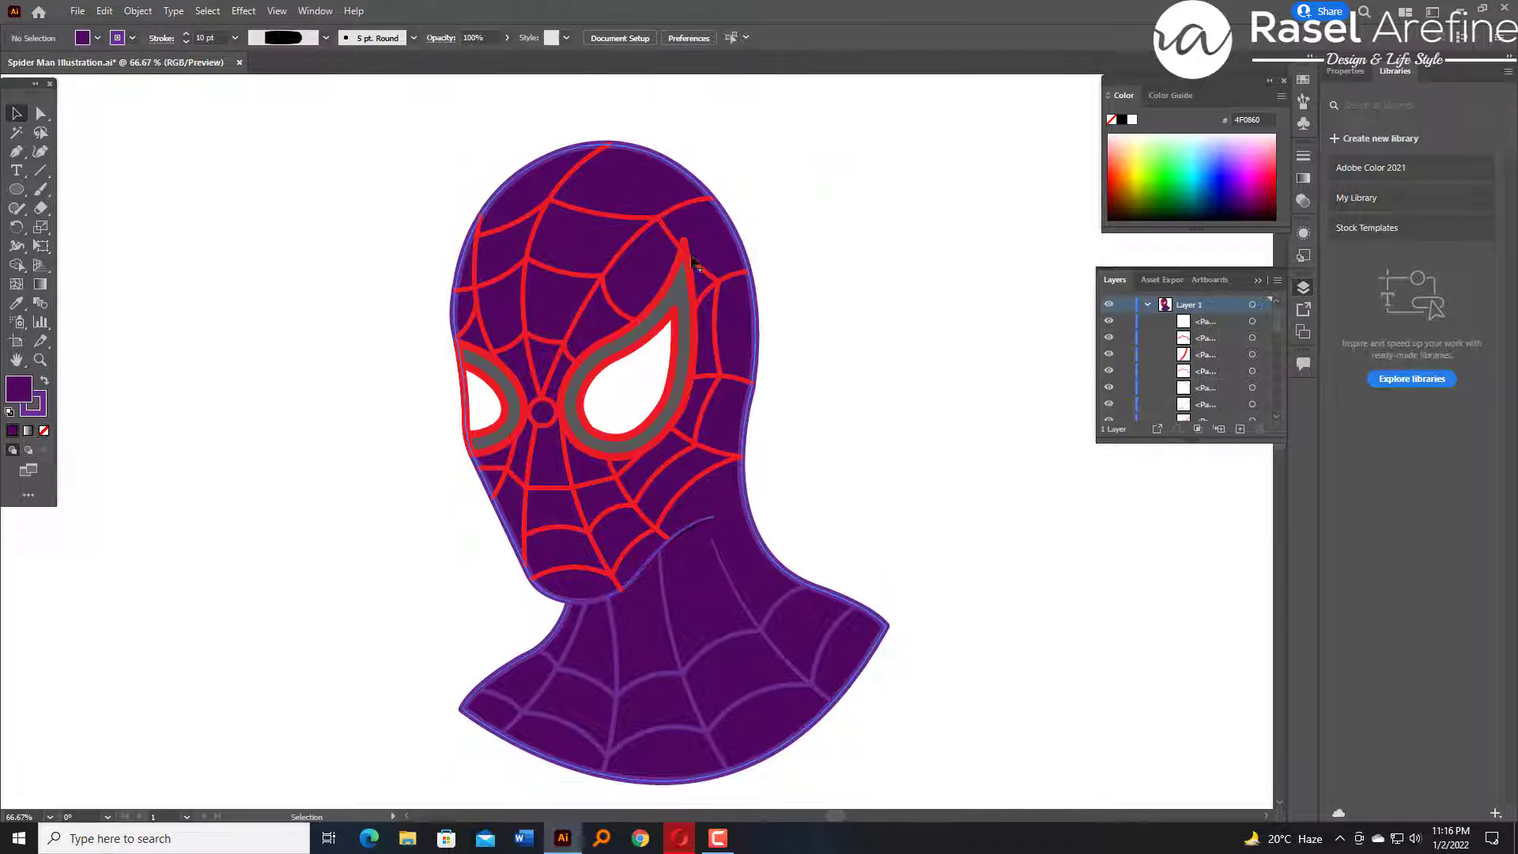
click(716, 482)
key(ctrl+plus)
key(ctrl+plus)
key(ctrl+plus)
double_click(799, 502)
drag(1019, 603, 951, 544)
double_click(933, 501)
click(699, 542)
click(583, 629)
click(938, 479)
key(ctrl+minus)
key(ctrl+minus)
key(ctrl+minus)
click(521, 215)
shift+click(604, 275)
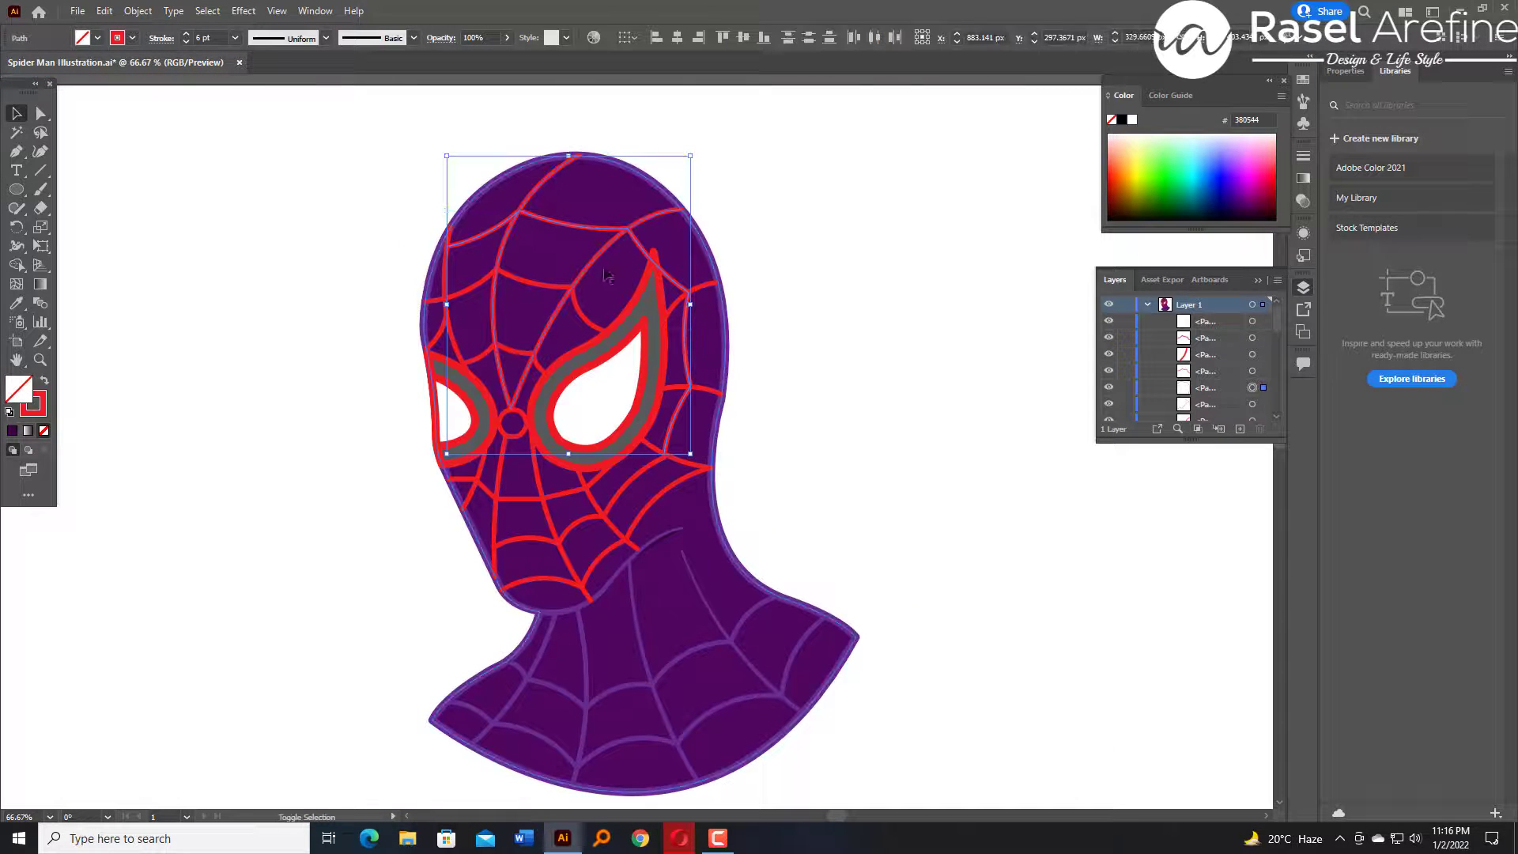
shift+click(703, 393)
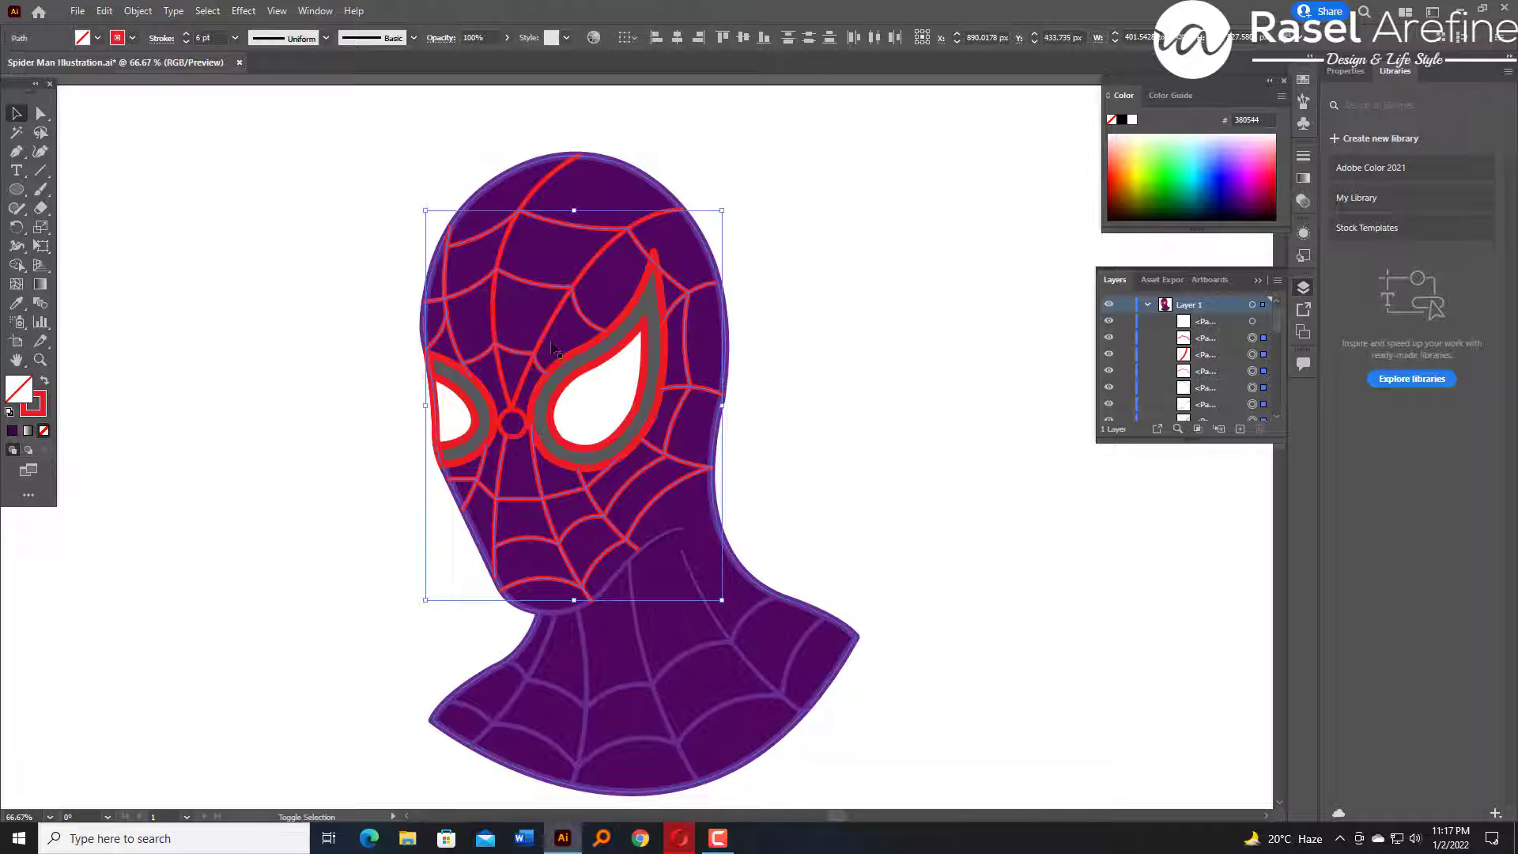
click(741, 211)
Select most of the web lines on the face and head together and recolour their strokes purple.
click(589, 507)
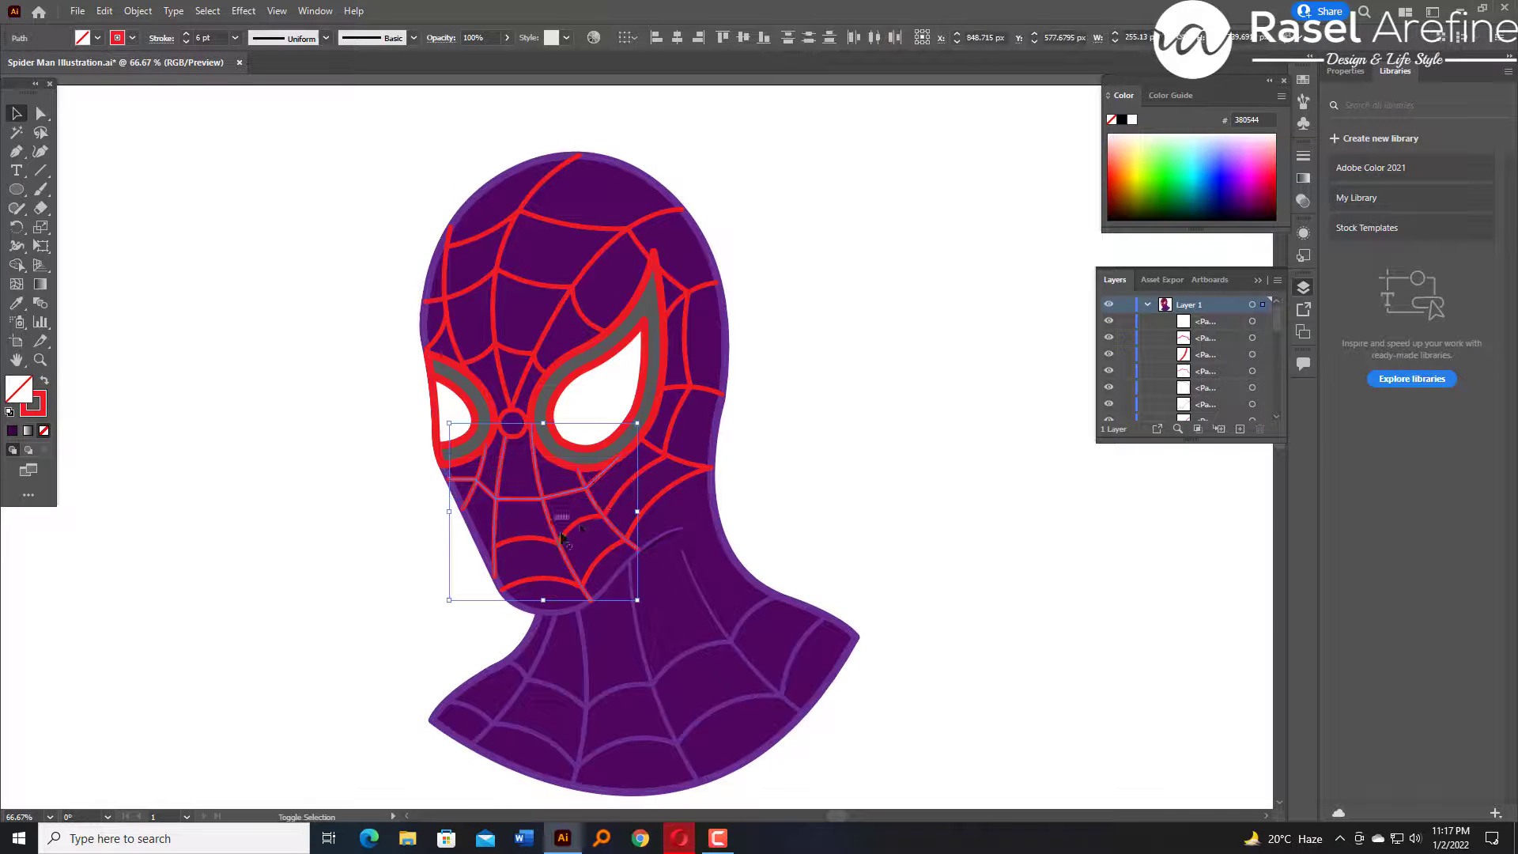
click(132, 38)
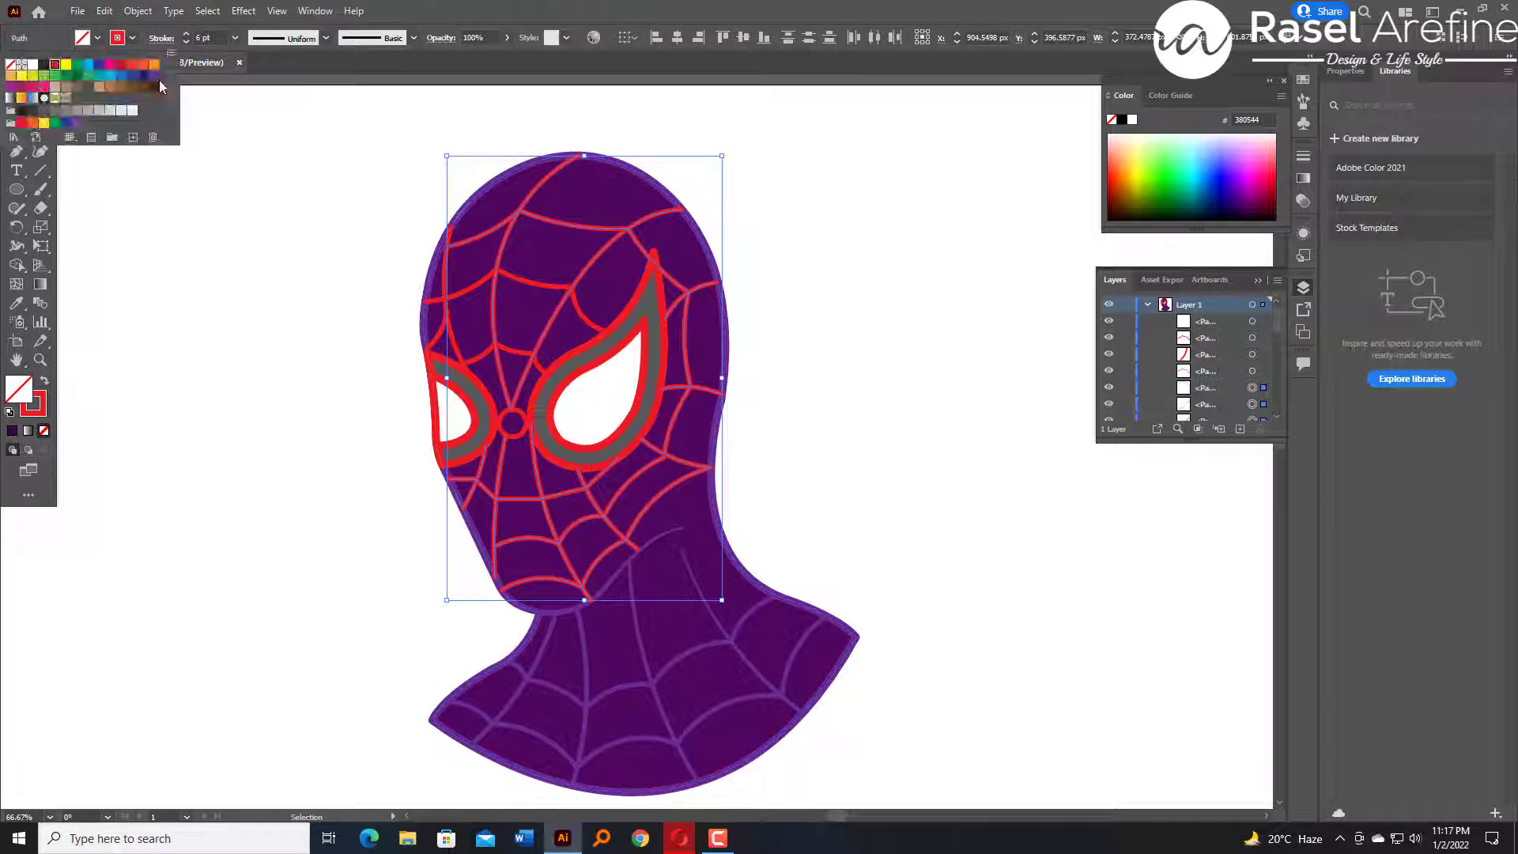
click(159, 82)
click(804, 298)
Recolour the outer and inner outlines of the large right eye purple.
click(660, 336)
click(132, 38)
click(159, 81)
click(366, 156)
click(595, 388)
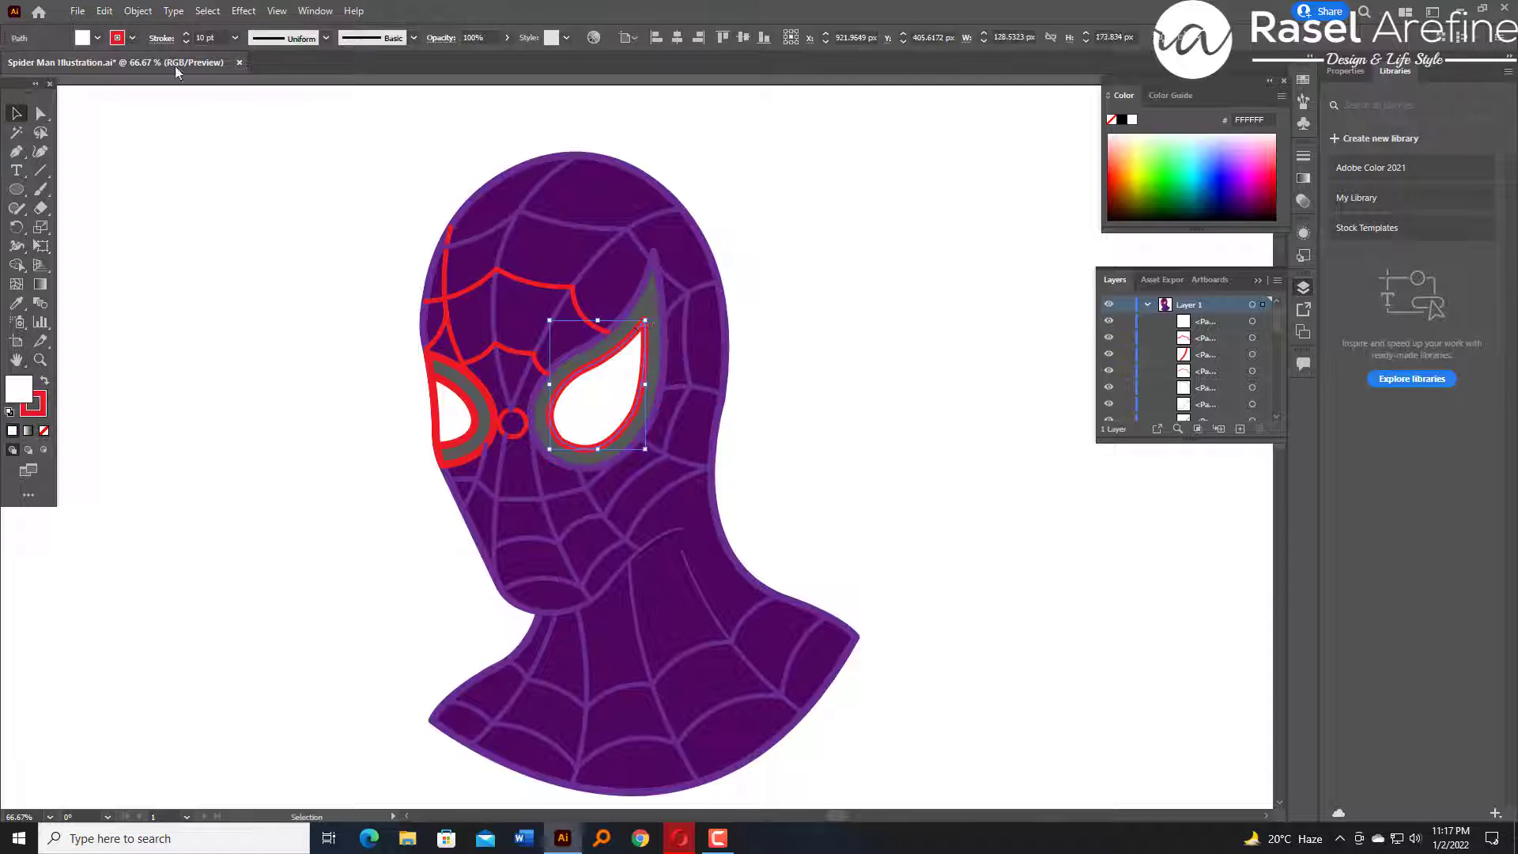
click(132, 38)
click(159, 81)
click(298, 159)
Recolour the remaining red web lines across the forehead and down its left side purple.
click(545, 284)
shift+click(514, 350)
shift+click(445, 269)
click(132, 37)
click(155, 78)
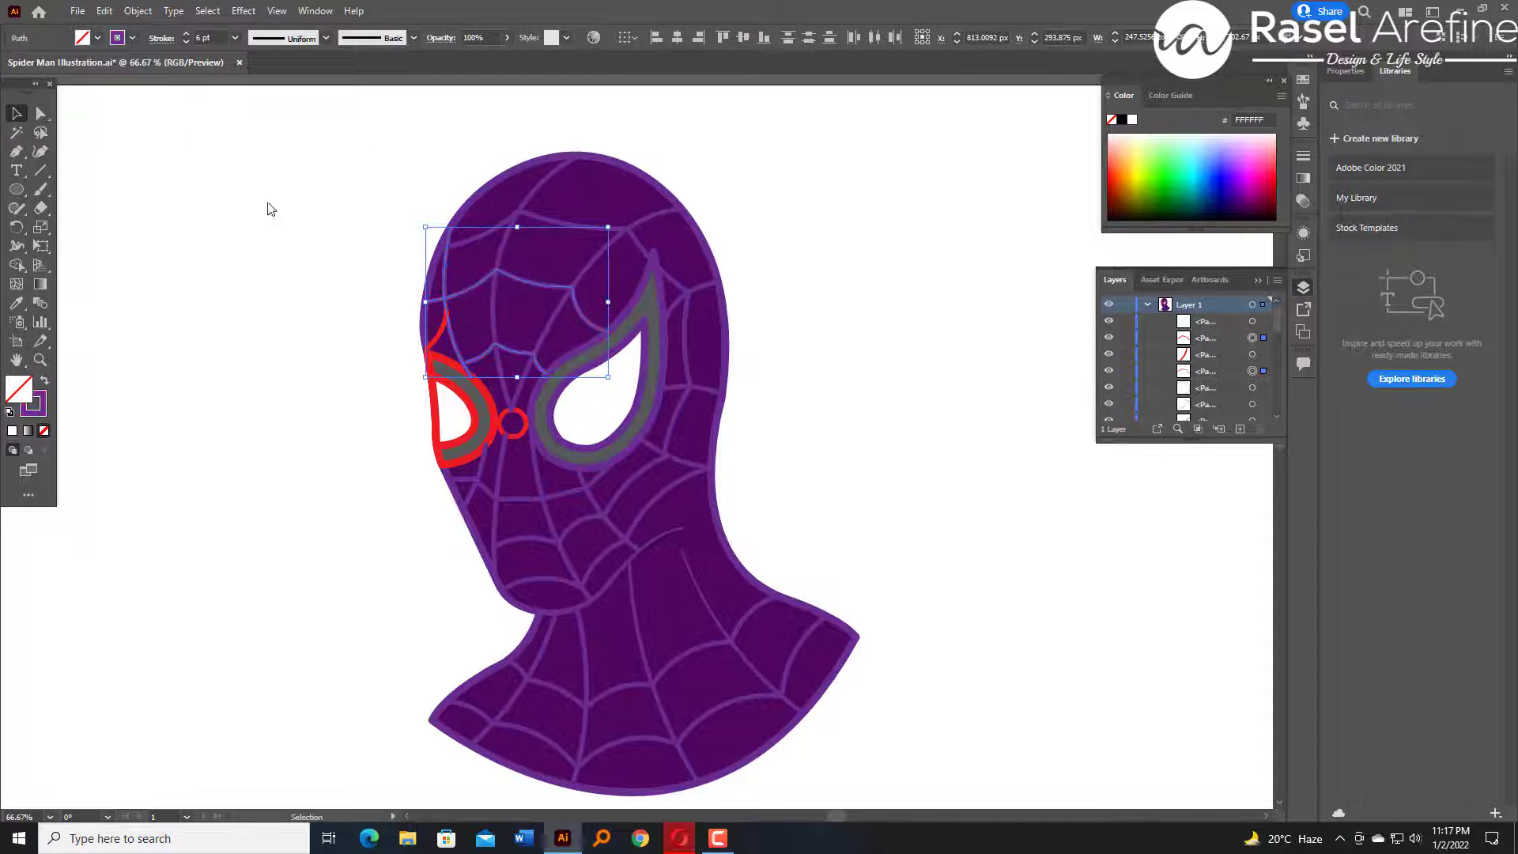
click(271, 207)
Recolour the left eye's outer and inner outlines and the short web line above it purple.
click(440, 335)
shift+click(466, 377)
shift+click(456, 393)
click(132, 38)
click(156, 78)
click(295, 132)
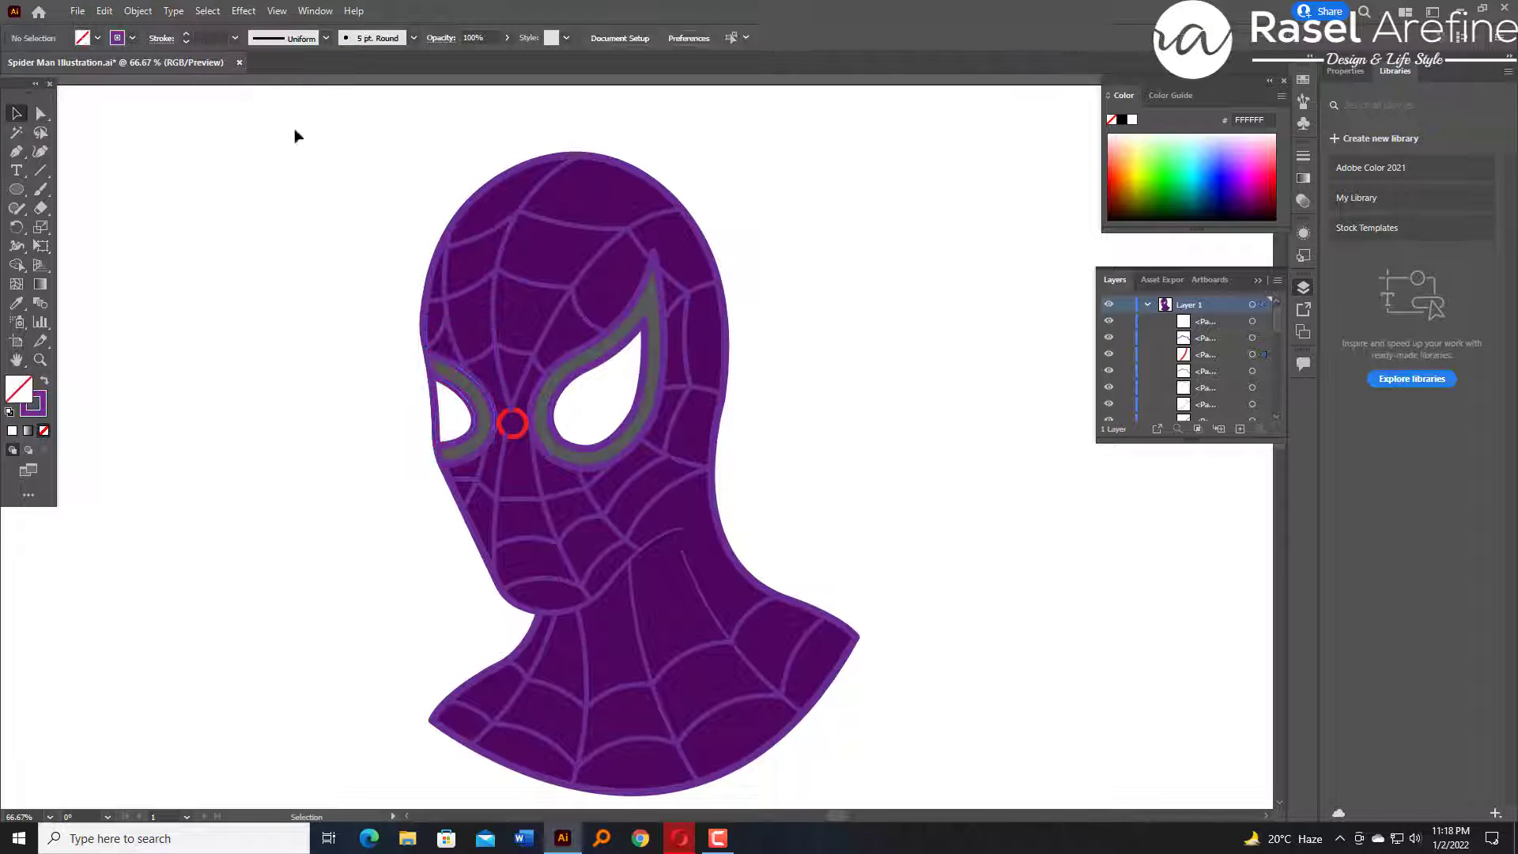
Recolour the small circle between the eyes purple to match the web lines.
click(132, 38)
click(156, 78)
click(279, 197)
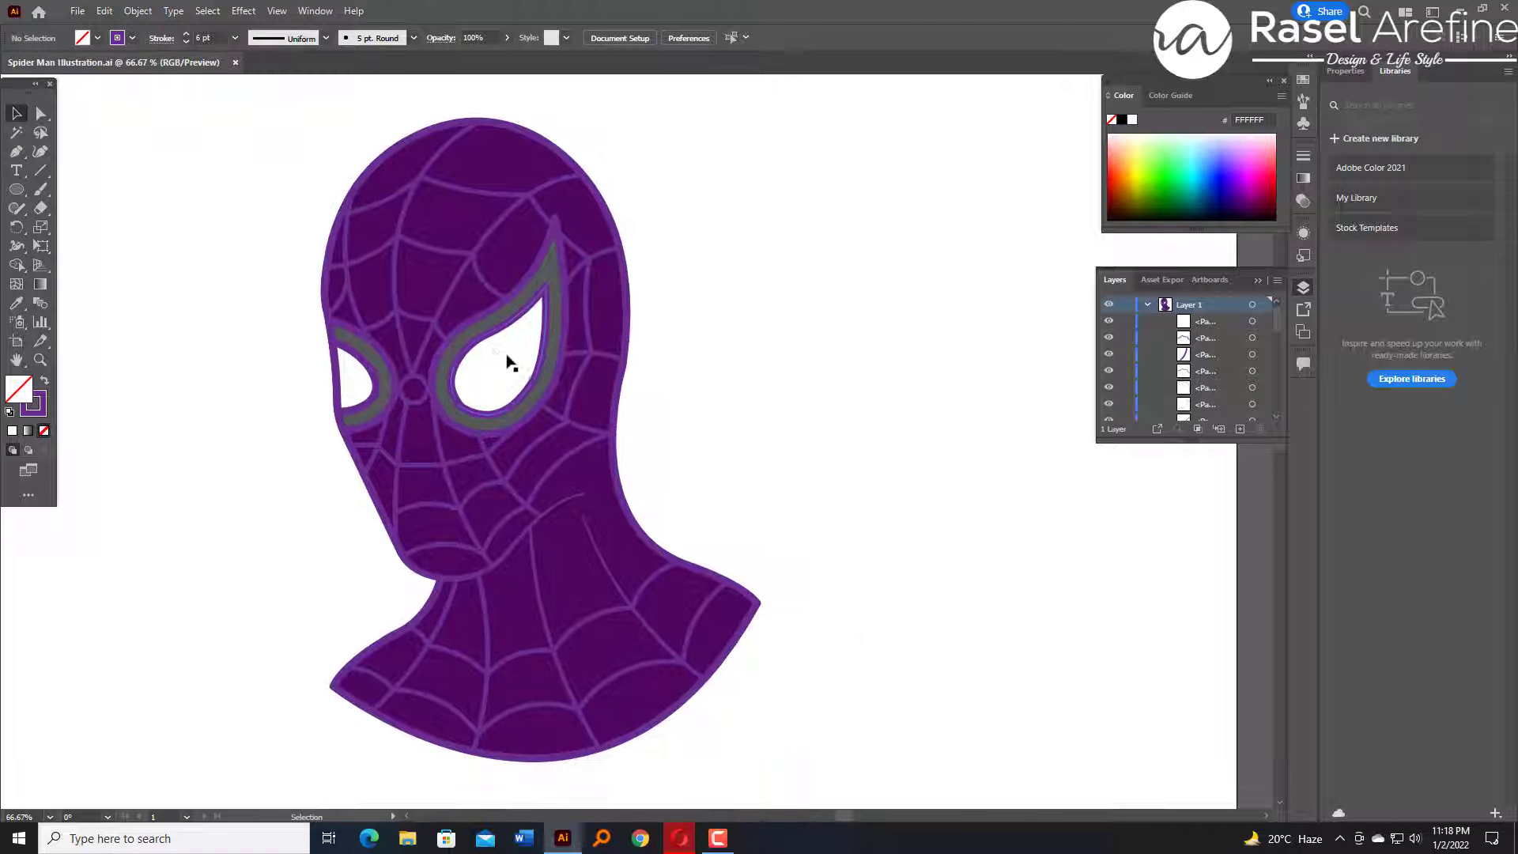
Fill the outer shapes of both eyes with black 231F20.
click(519, 307)
click(97, 38)
click(154, 87)
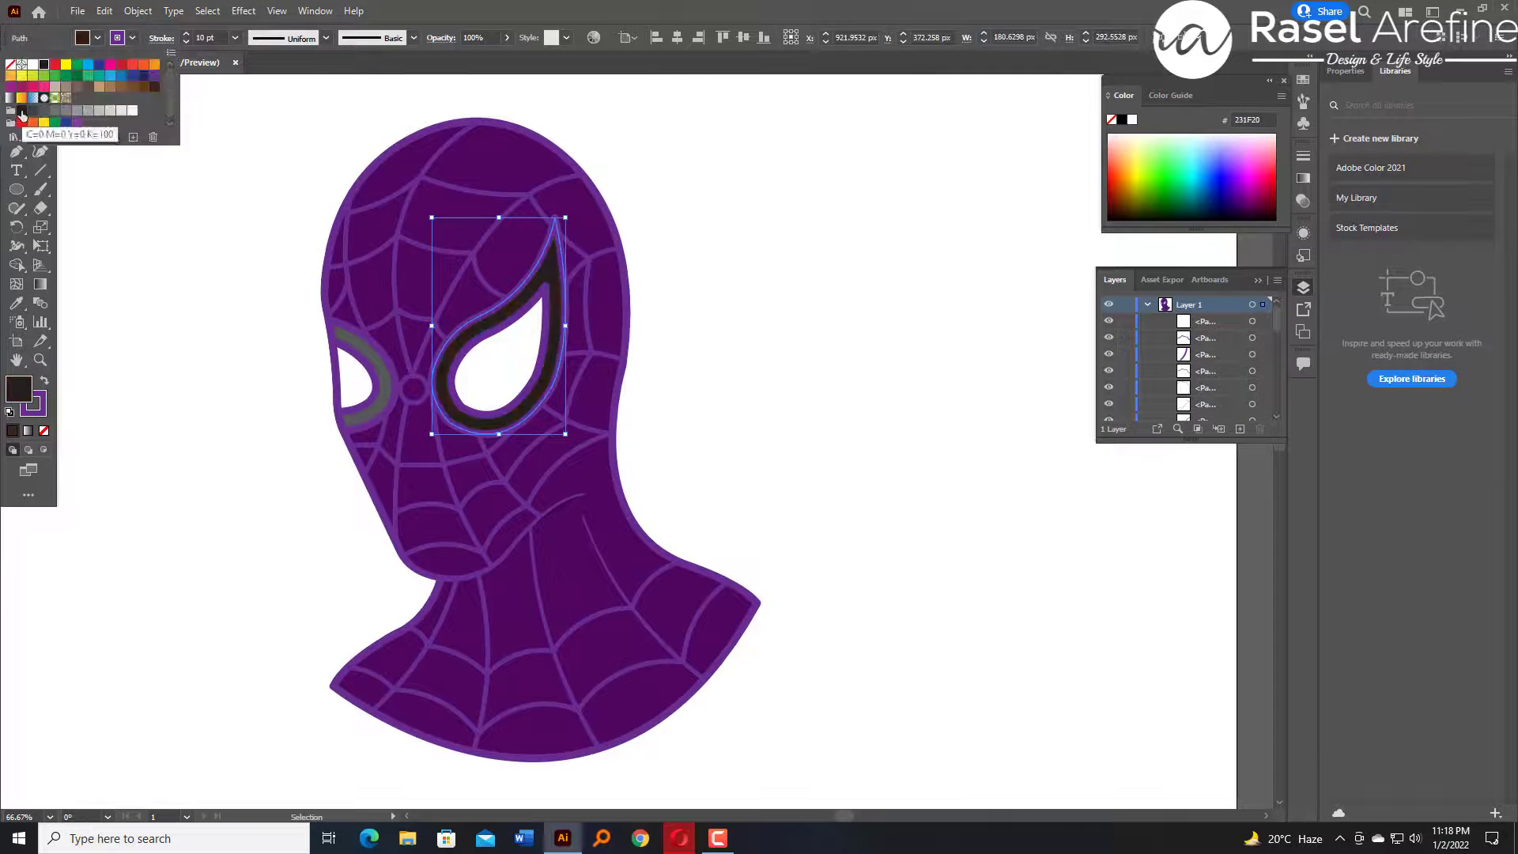
click(692, 215)
click(382, 380)
click(97, 38)
click(21, 111)
click(842, 260)
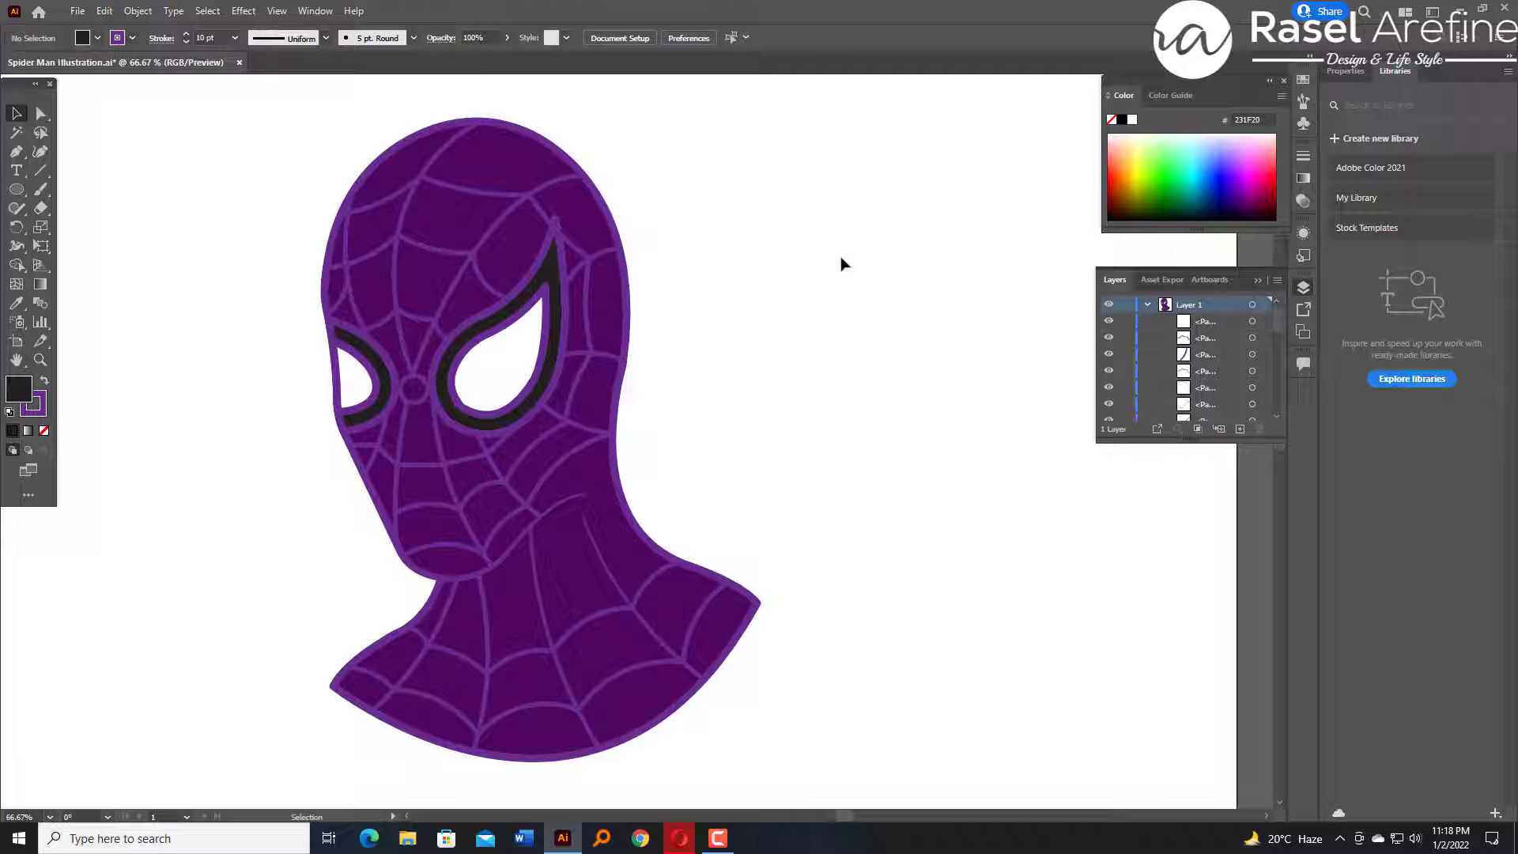
Offset the dark silhouette slightly to the left behind the head and fill it with 2A0533.
click(612, 518)
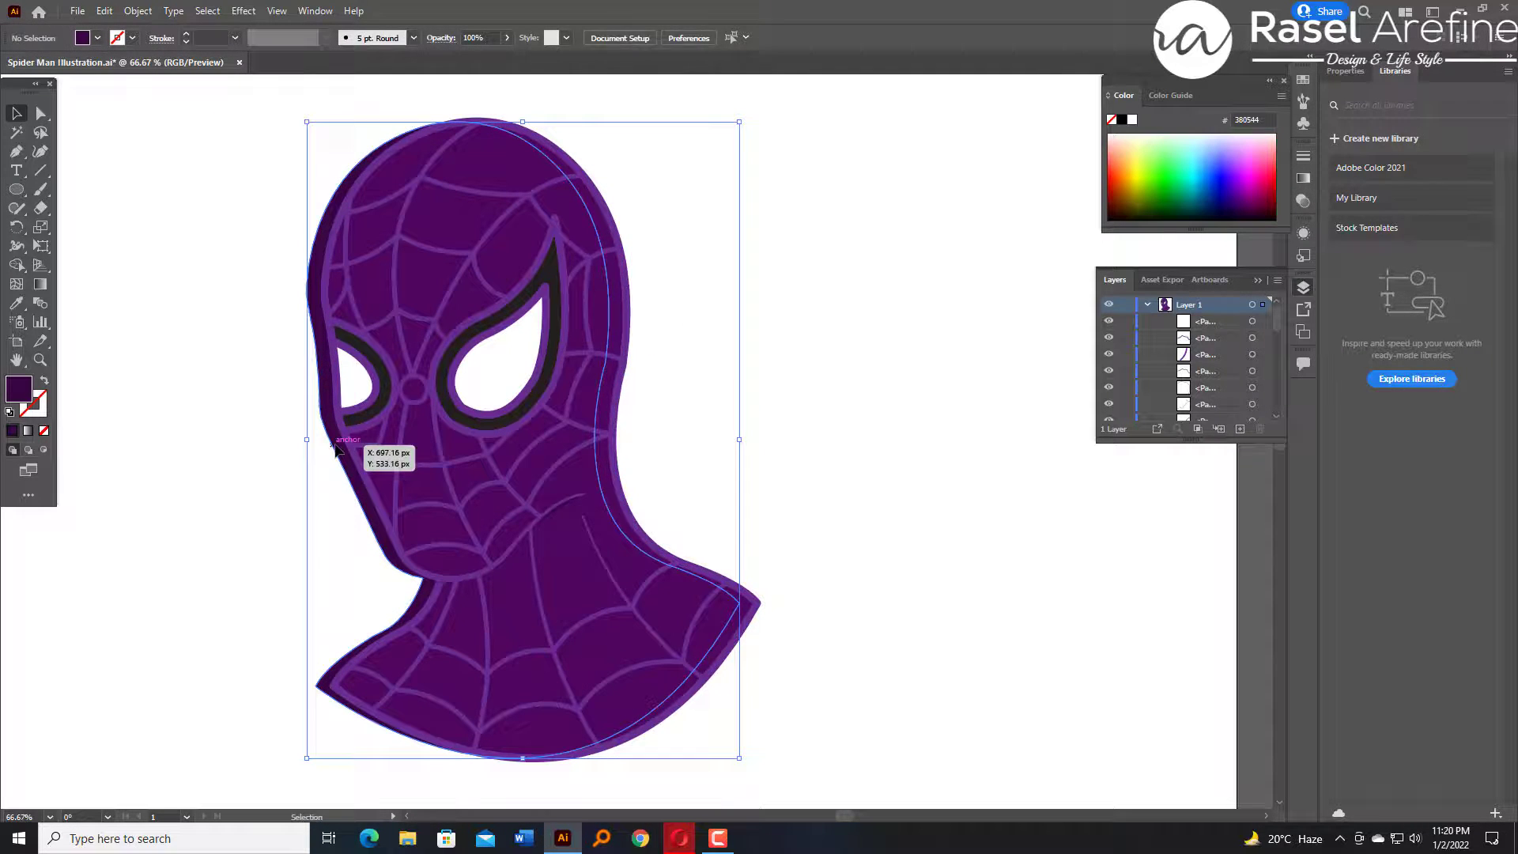
double_click(21, 390)
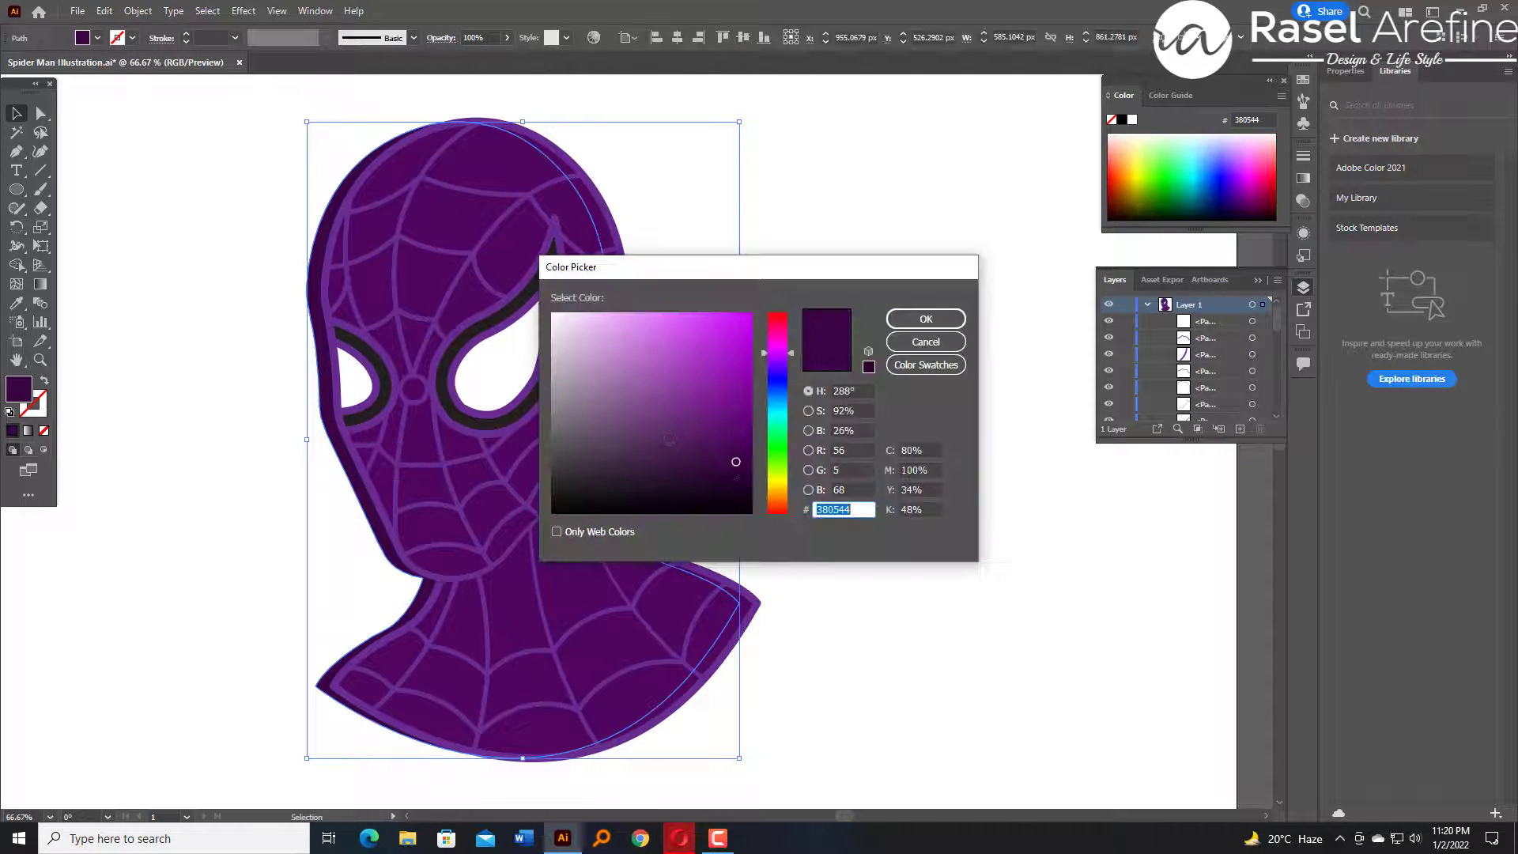
text(2A0533)
click(917, 319)
Try to bring the dark silhouette forward and trim its left overhang with the Shape Builder, then undo it.
key(ctrl+bracketright)
drag(262, 177, 355, 244)
key(shift+m)
alt+click(316, 316)
key(v)
click(158, 135)
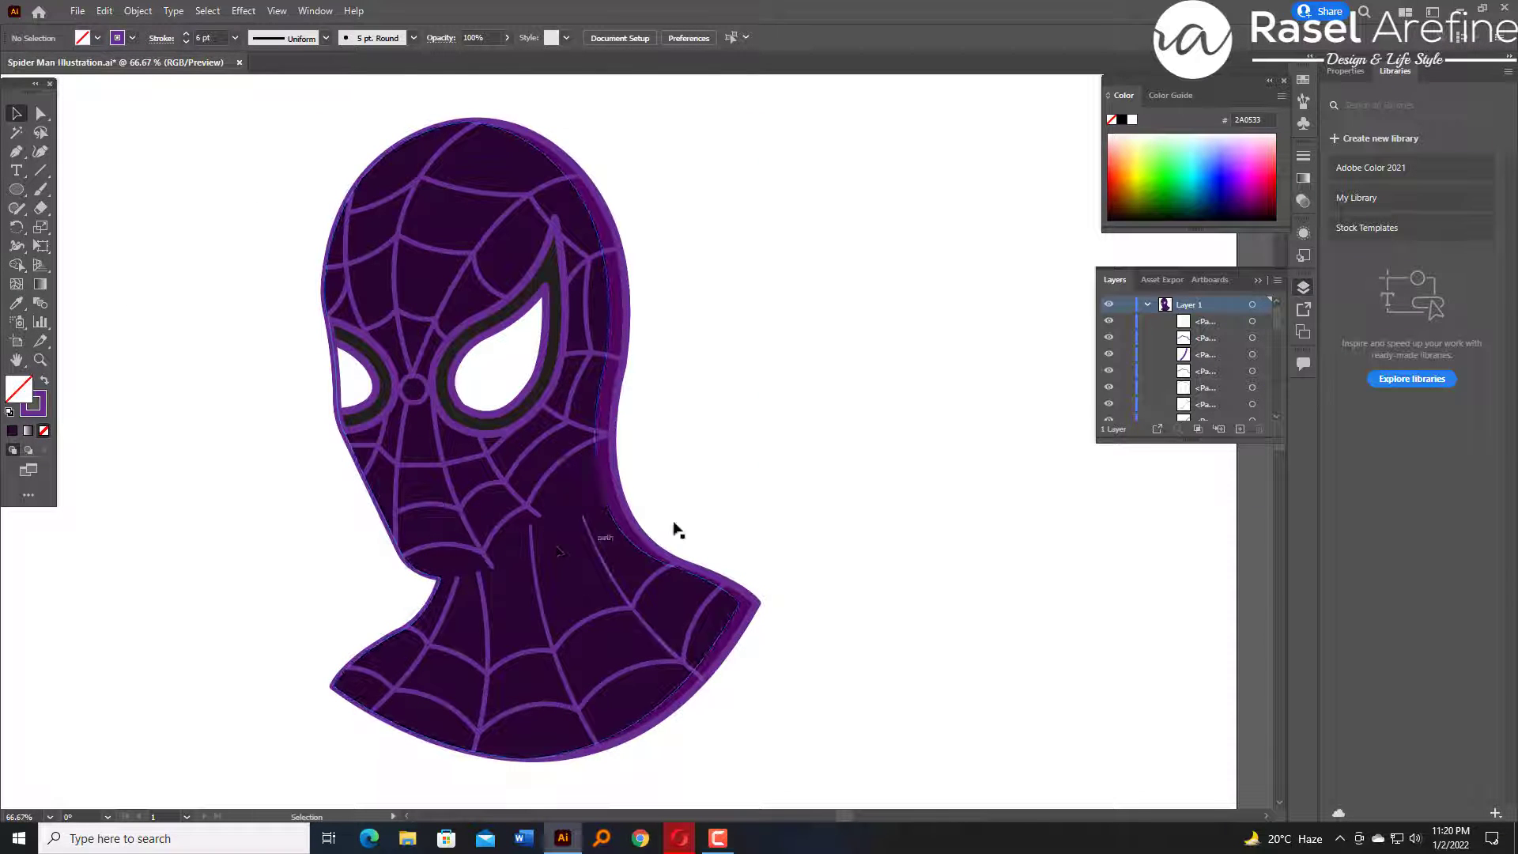
key(ctrl+z)
key(ctrl+z)
click(751, 398)
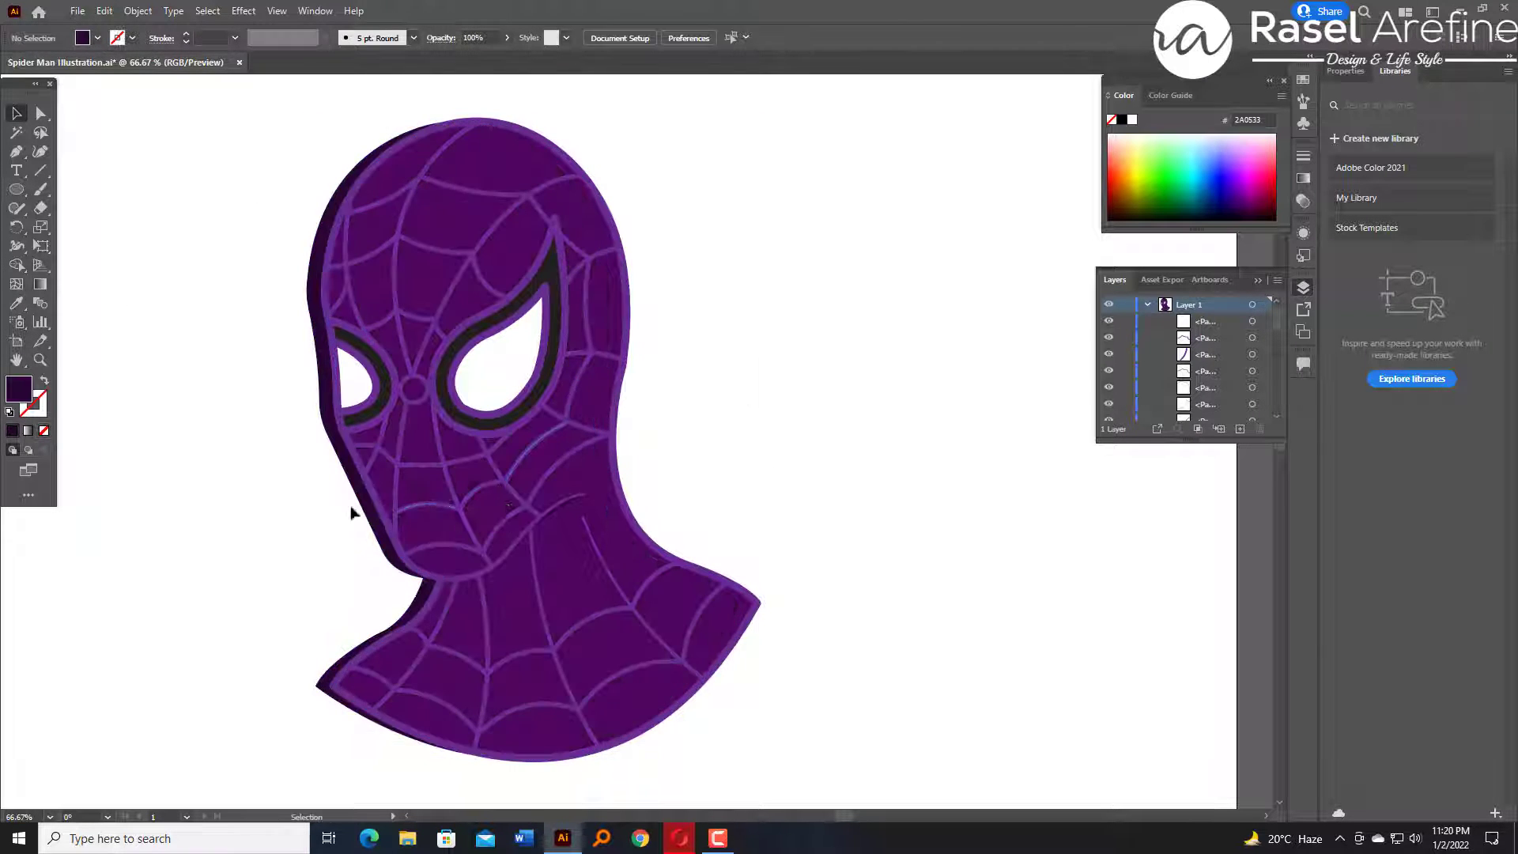
Nudge the dark silhouette right and down so it shows as a thin shadow beyond the neck's right and lower edges.
click(364, 502)
click(687, 468)
click(612, 494)
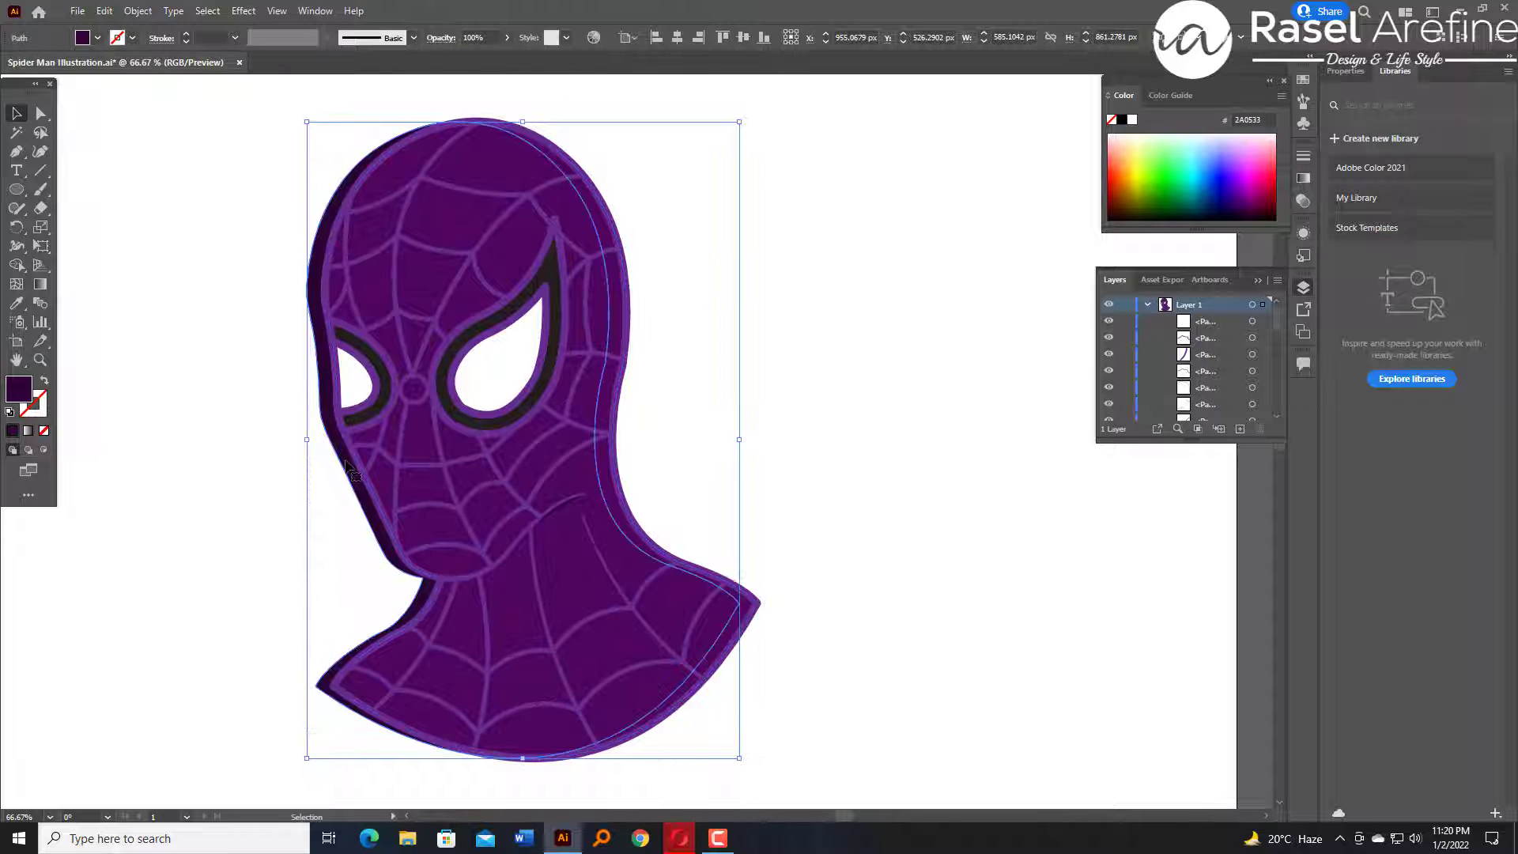
key(Right)
key(Right)
key(Right)
key(Right)
key(Right)
key(Right)
key(Right)
key(Right)
key(Right)
key(Right)
key(Right)
key(Right)
key(Right)
key(Right)
key(Right)
key(Right)
key(Right)
key(Right)
key(Right)
key(Right)
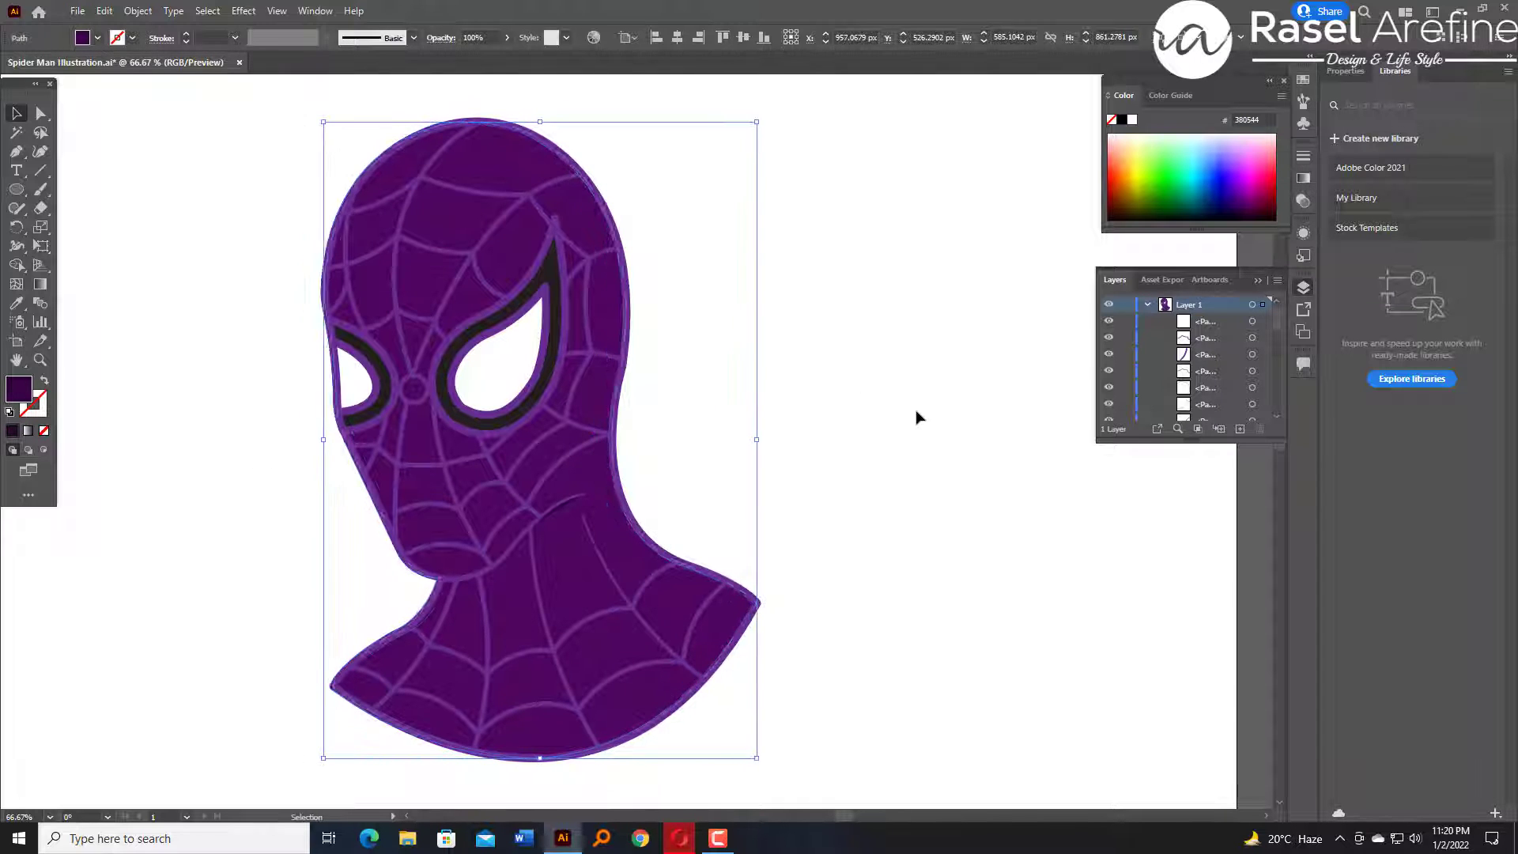
key(Left)
key(Left)
key(Left)
key(Left)
key(Left)
key(Left)
key(Left)
key(Left)
key(Left)
key(Left)
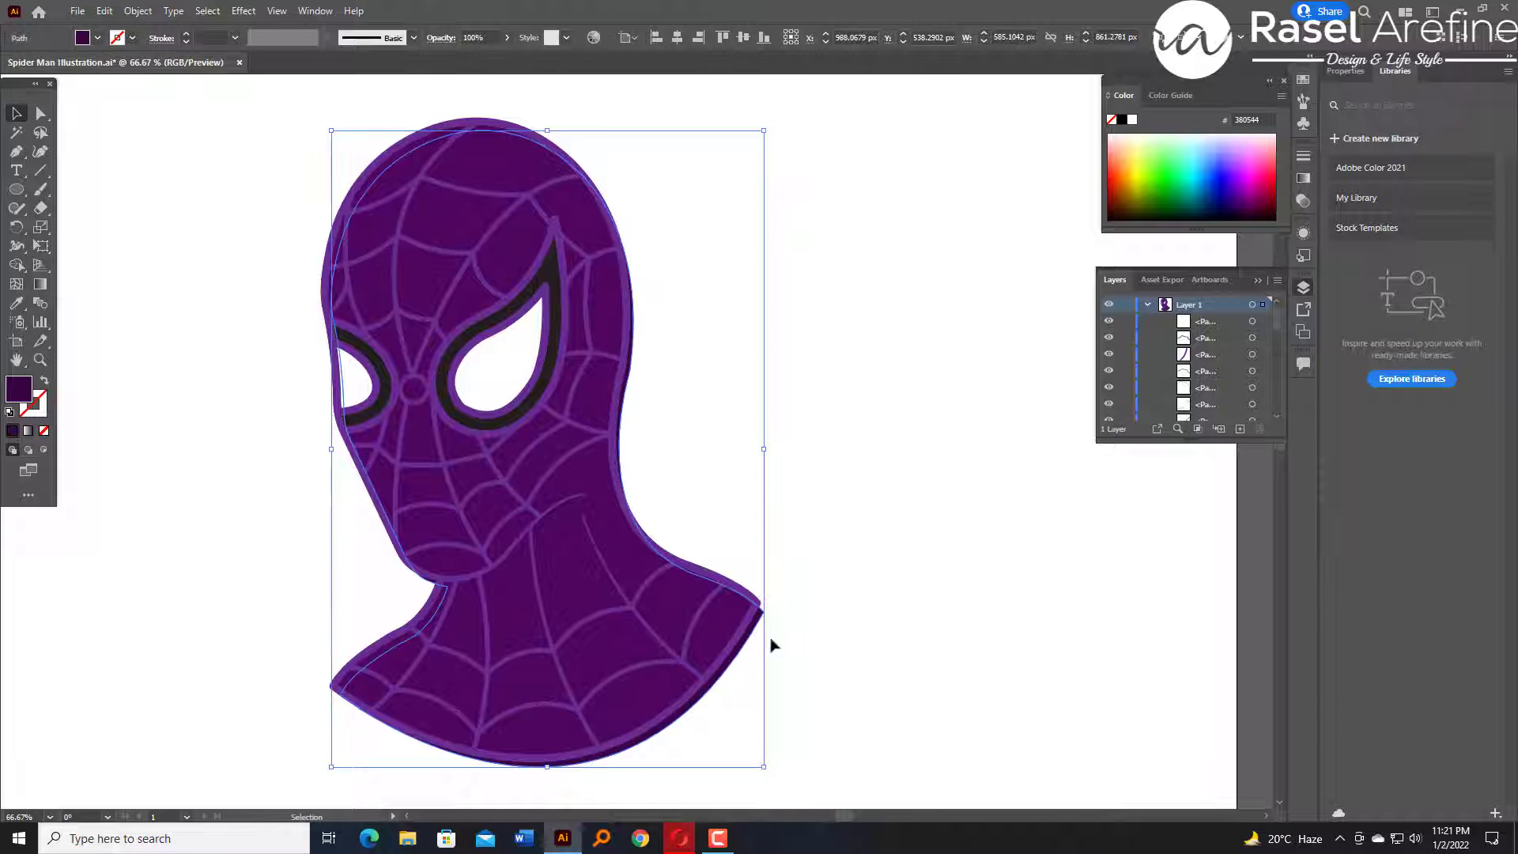
click(772, 653)
click(630, 515)
click(650, 510)
click(628, 512)
click(521, 133)
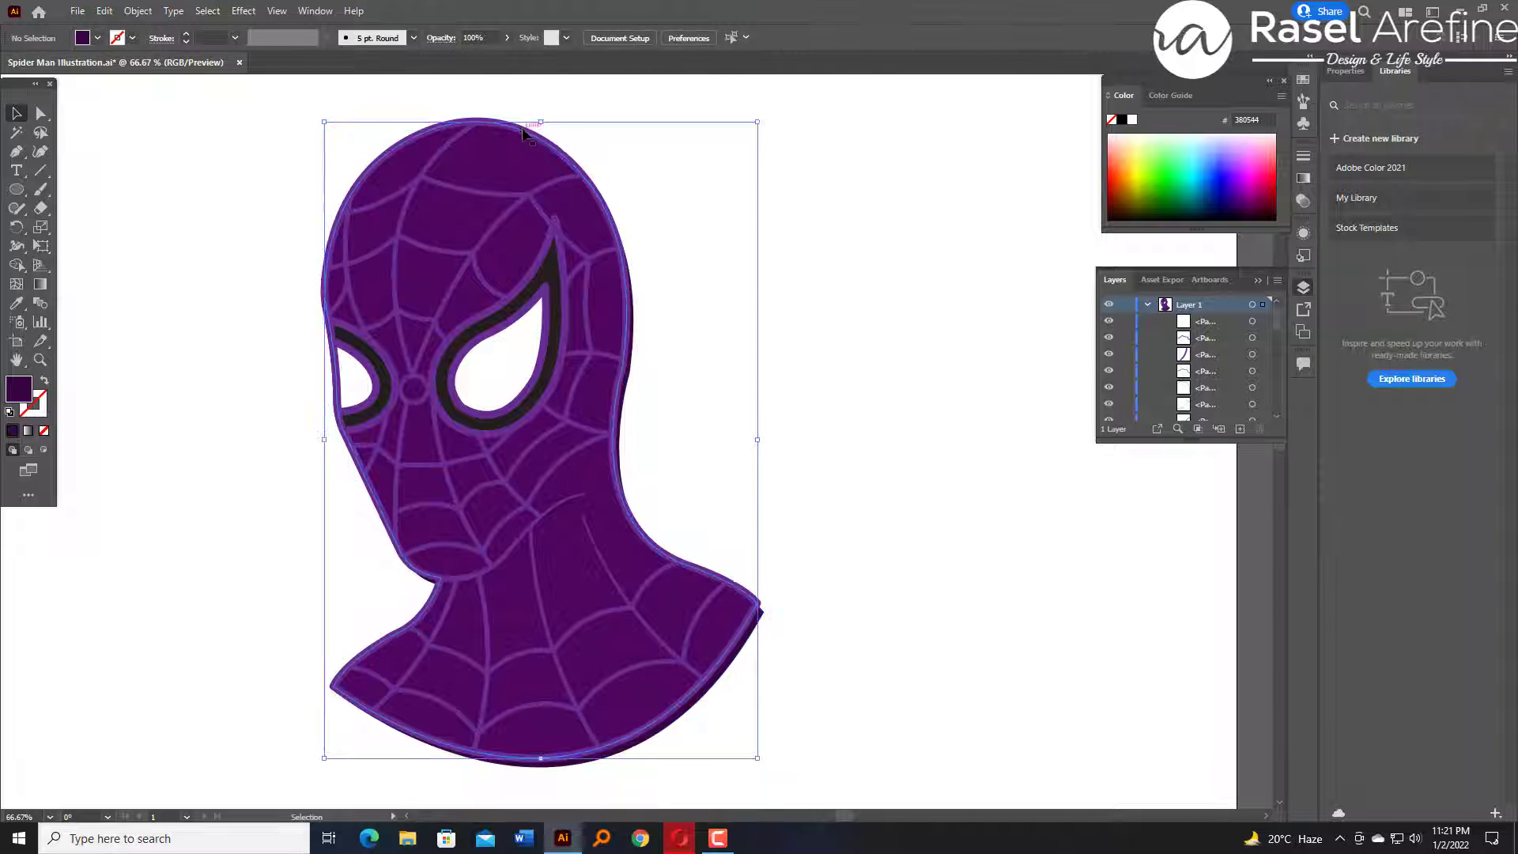
click(672, 206)
double_click(630, 320)
double_click(630, 153)
double_click(521, 129)
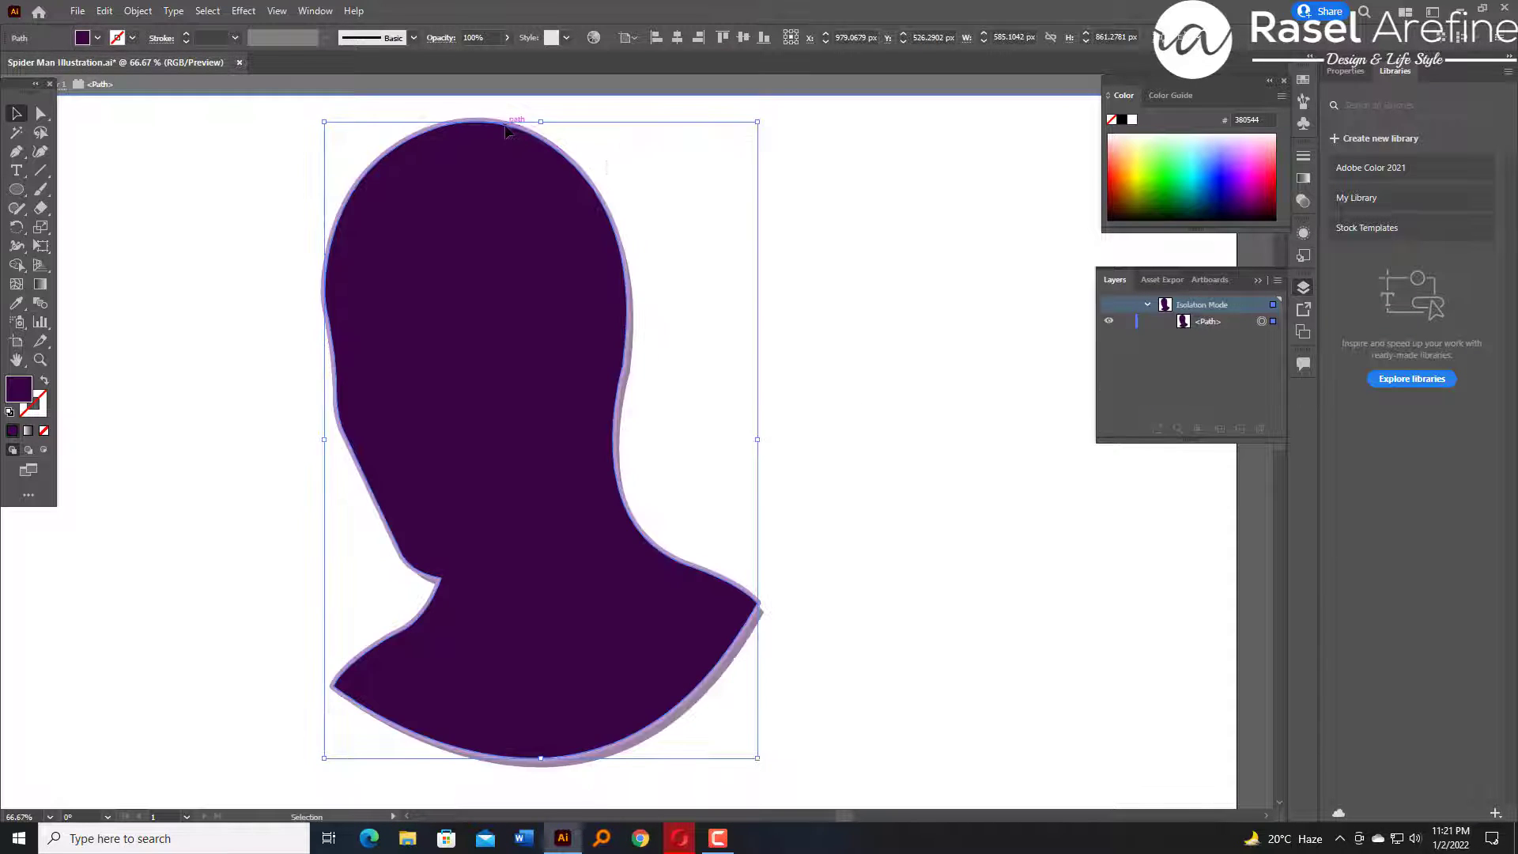
double_click(610, 162)
click(522, 133)
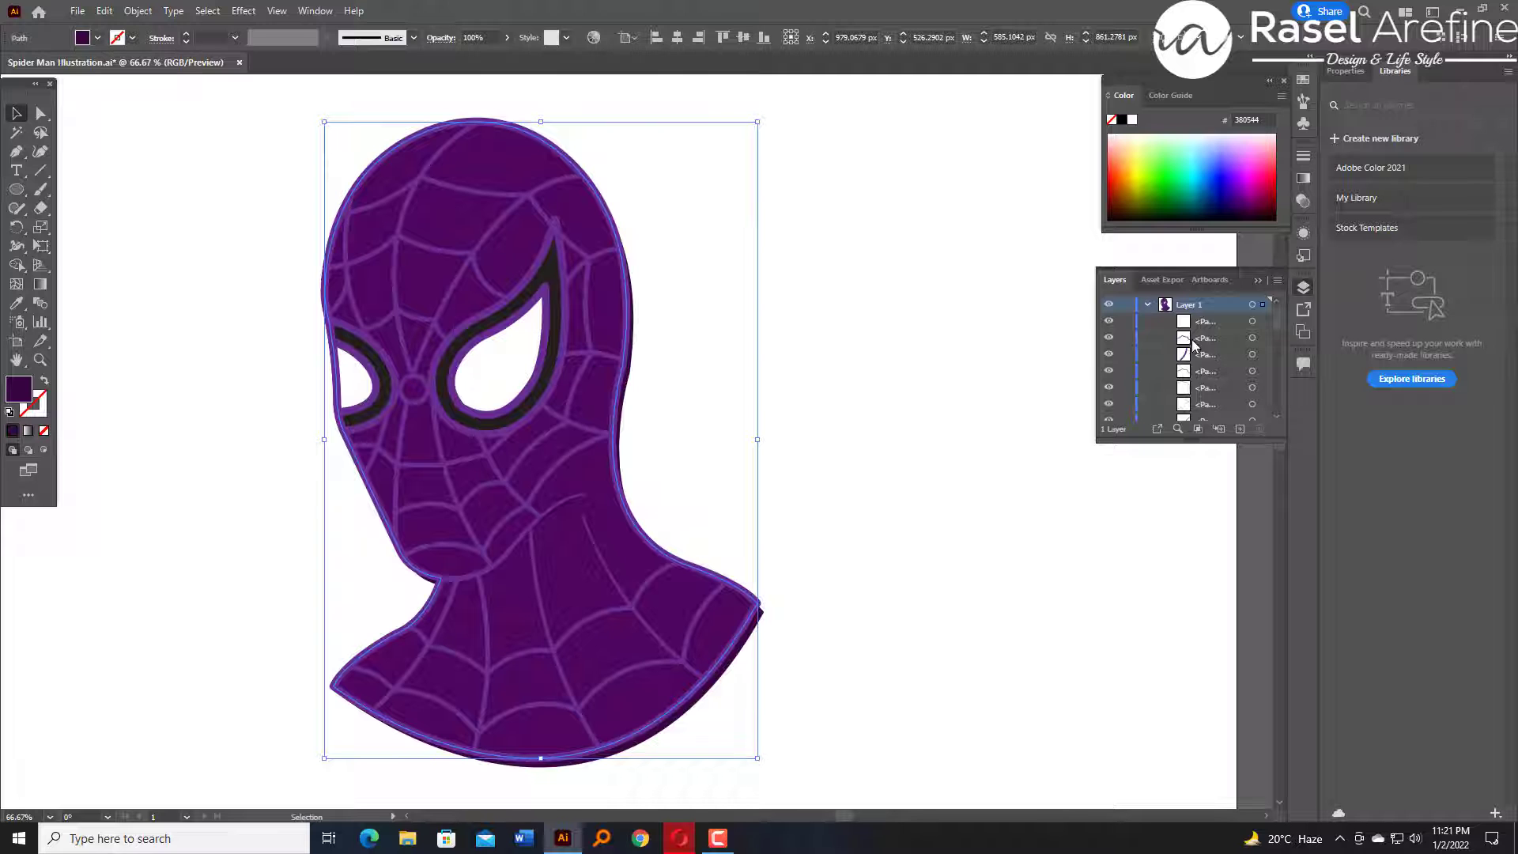
click(138, 11)
double_click(522, 133)
drag(521, 238, 255, 349)
double_click(727, 227)
key(ctrl+z)
key(ctrl+z)
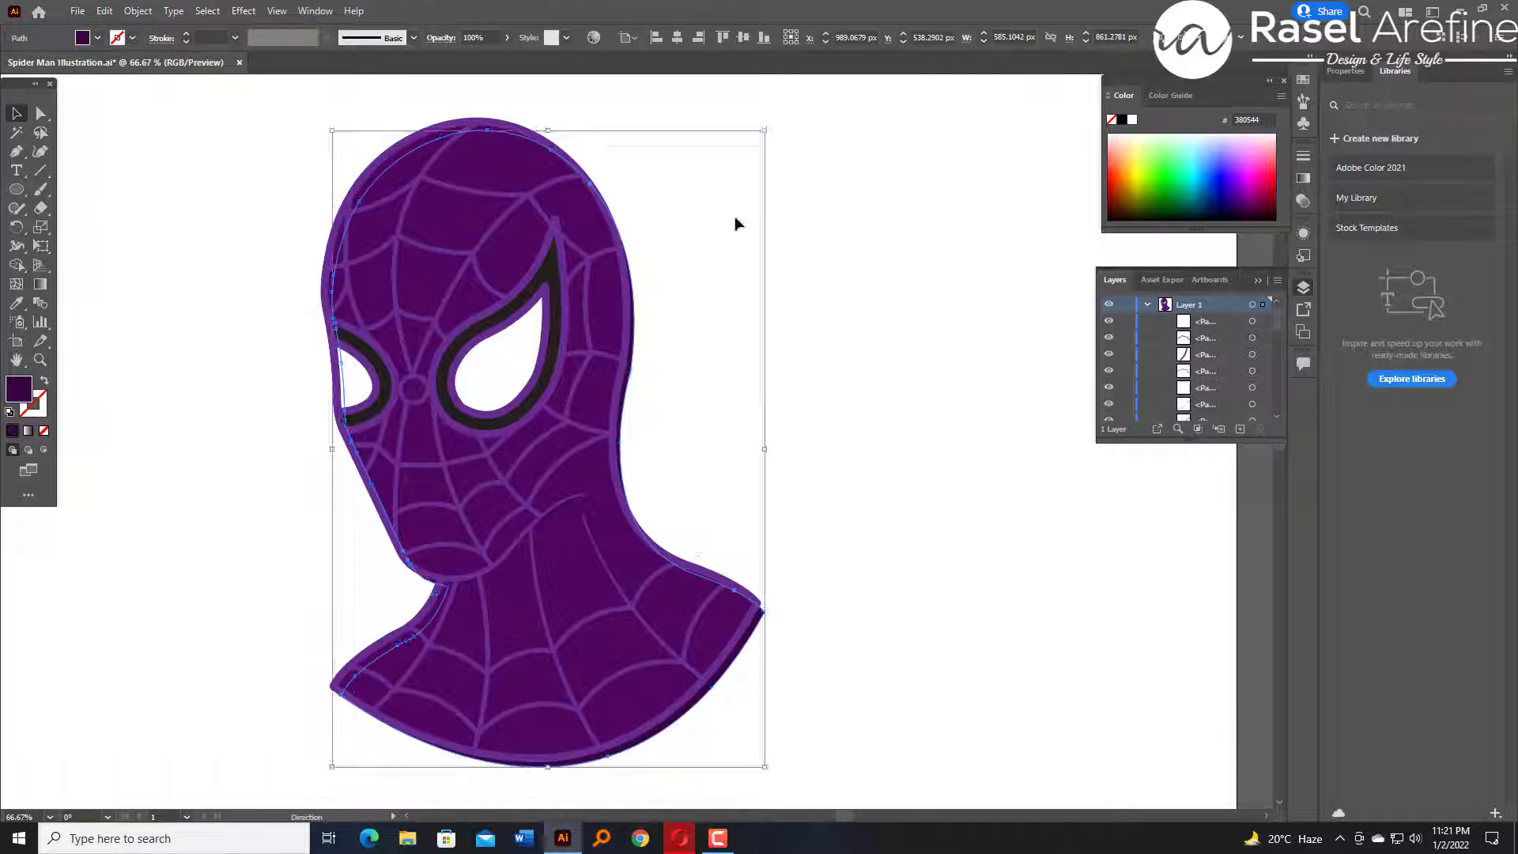
Pull the dark silhouette shapes out from behind the head and delete them.
click(734, 217)
drag(632, 317, 910, 317)
key(Delete)
drag(566, 505, 844, 451)
key(Delete)
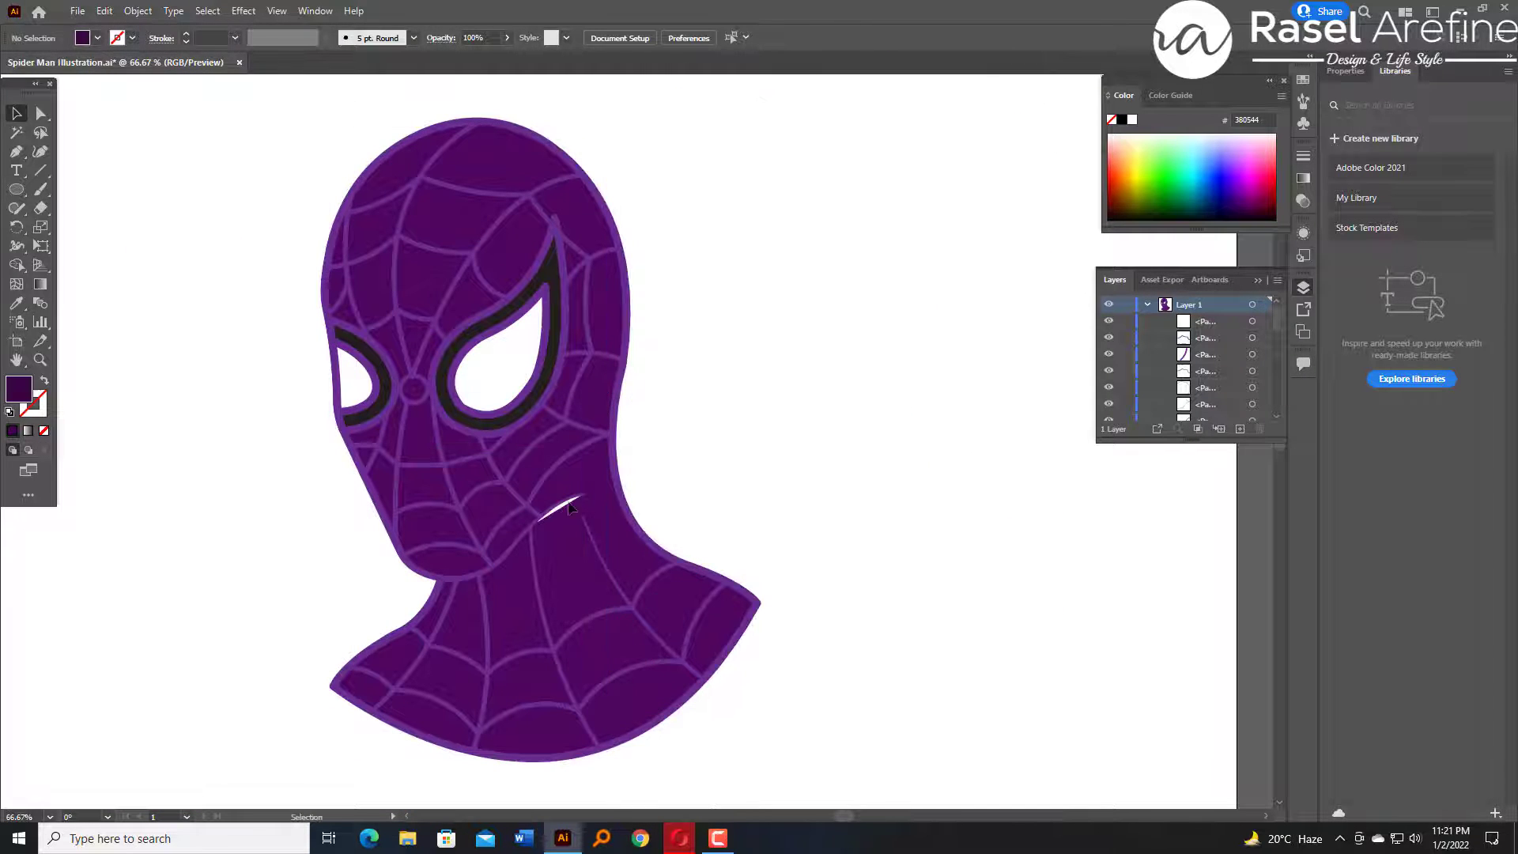
key(ctrl+z)
key(ctrl+z)
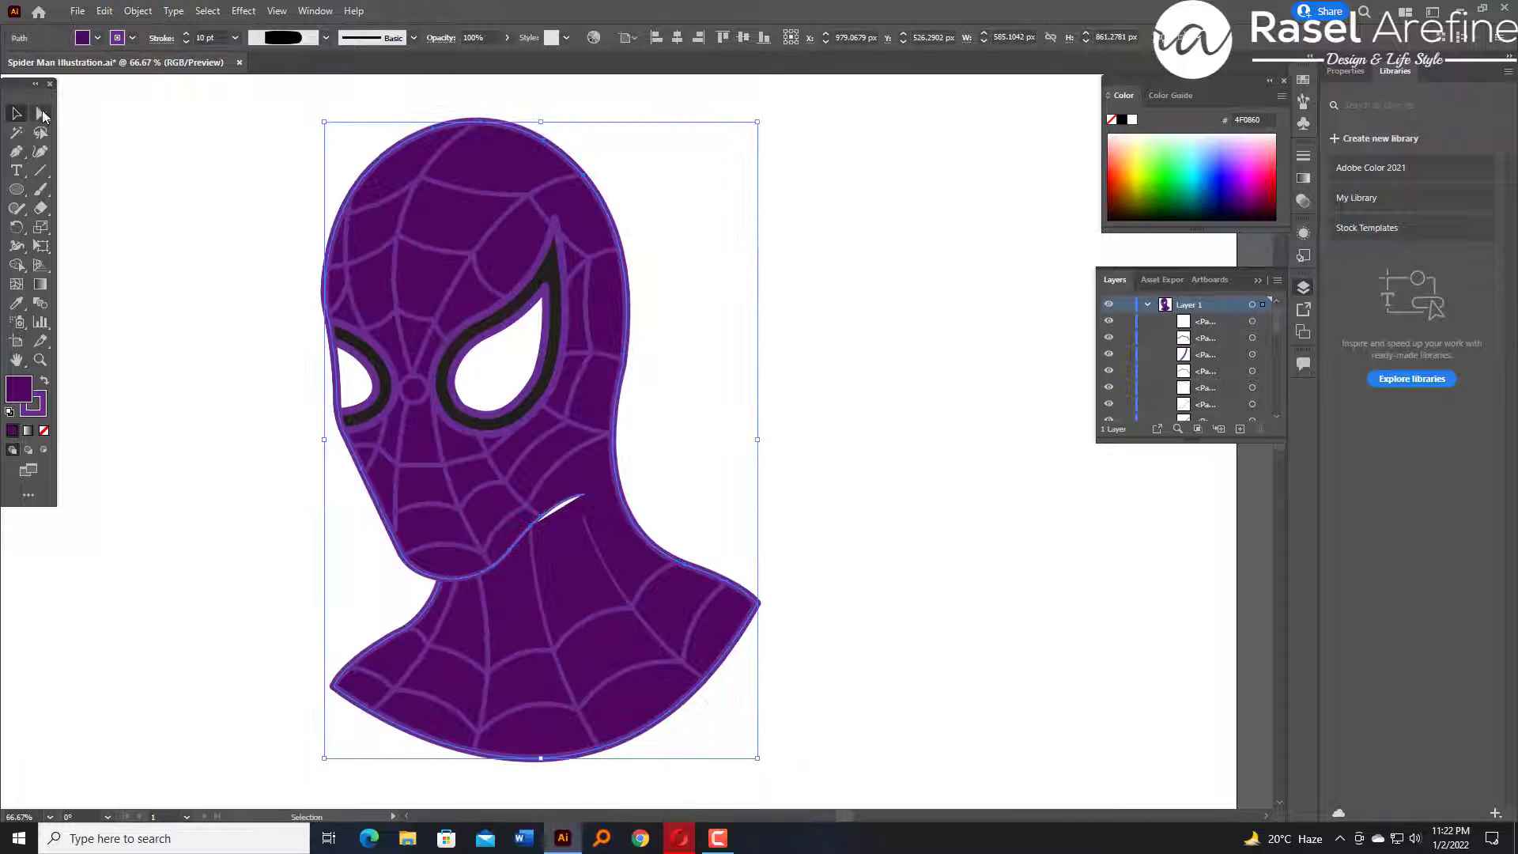
Examine the gap along the upper end of the jaw line at close range.
click(42, 114)
key(ctrl+plus)
key(ctrl+plus)
key(ctrl+plus)
key(ctrl+minus)
key(ctrl+minus)
key(ctrl+minus)
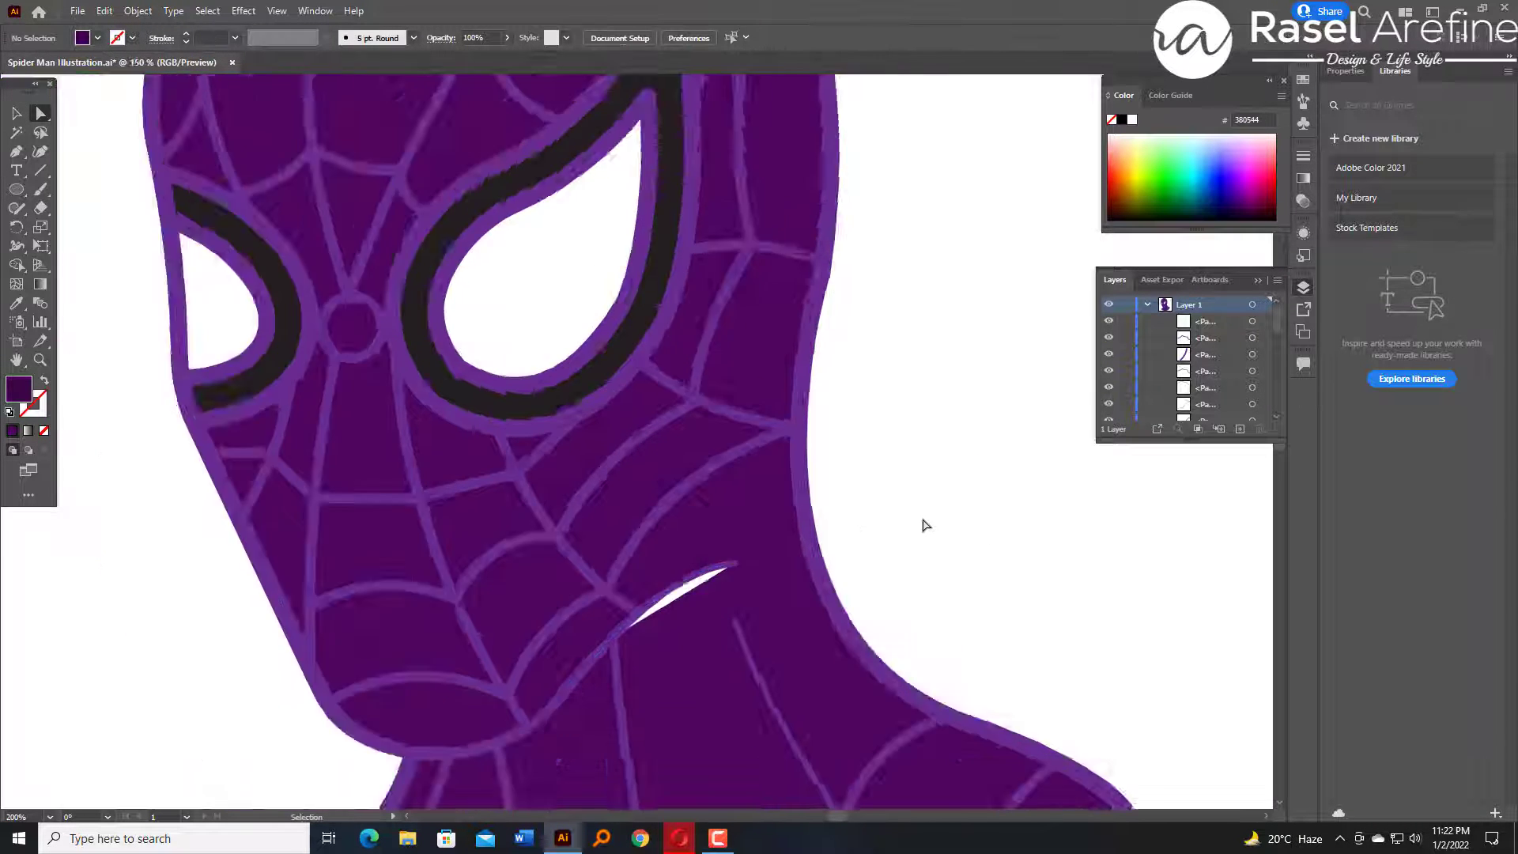
key(v)
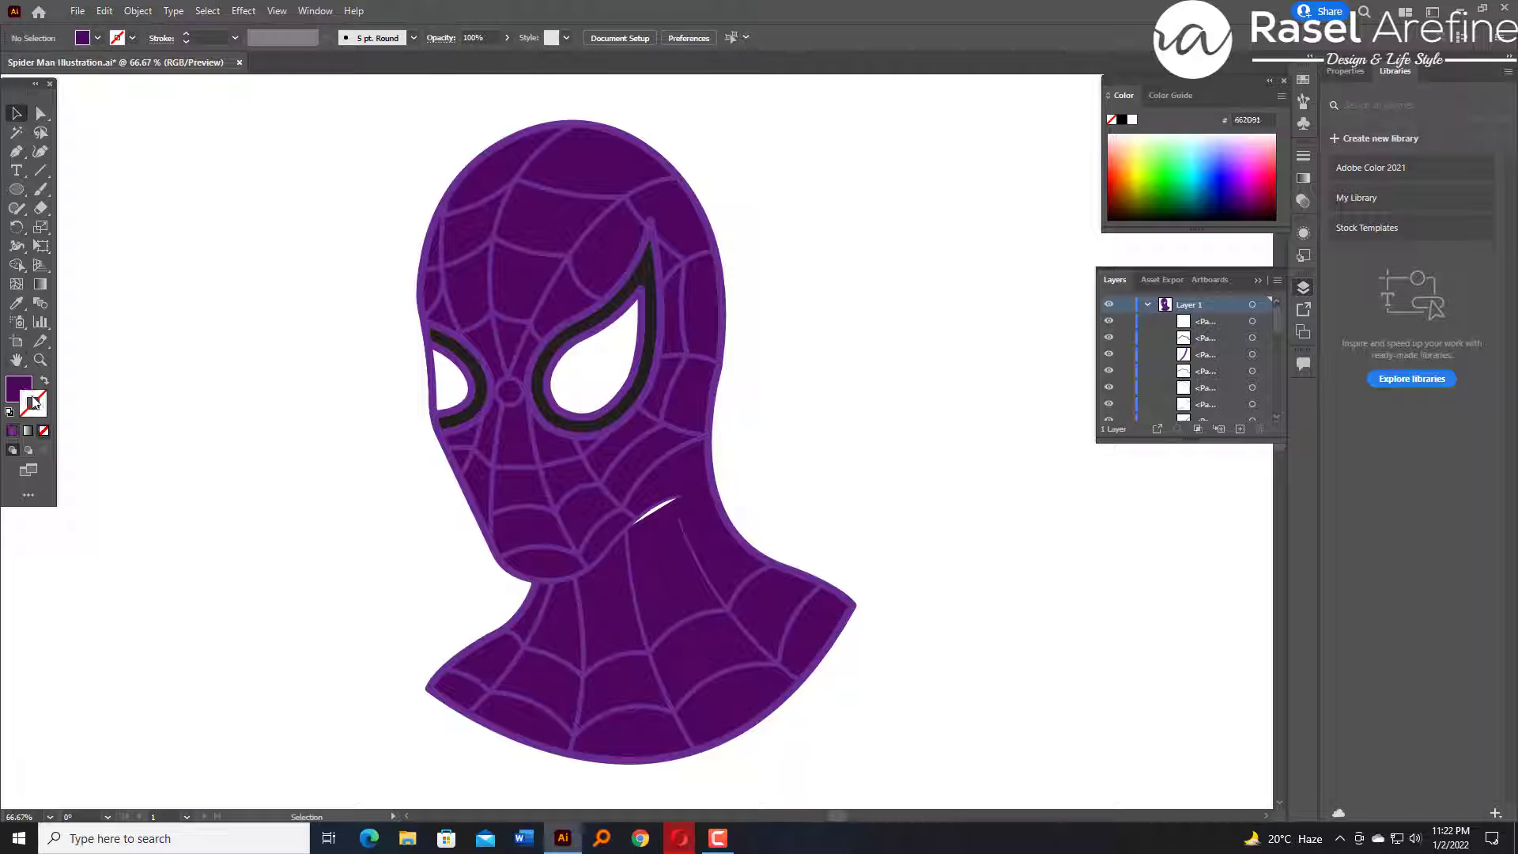
Cover the white gap at the upper end of the jaw line with a dark purple patch sent behind the artwork.
drag(576, 437, 694, 553)
key(v)
right_click(638, 505)
mouse_move(708, 428)
click(846, 481)
click(830, 475)
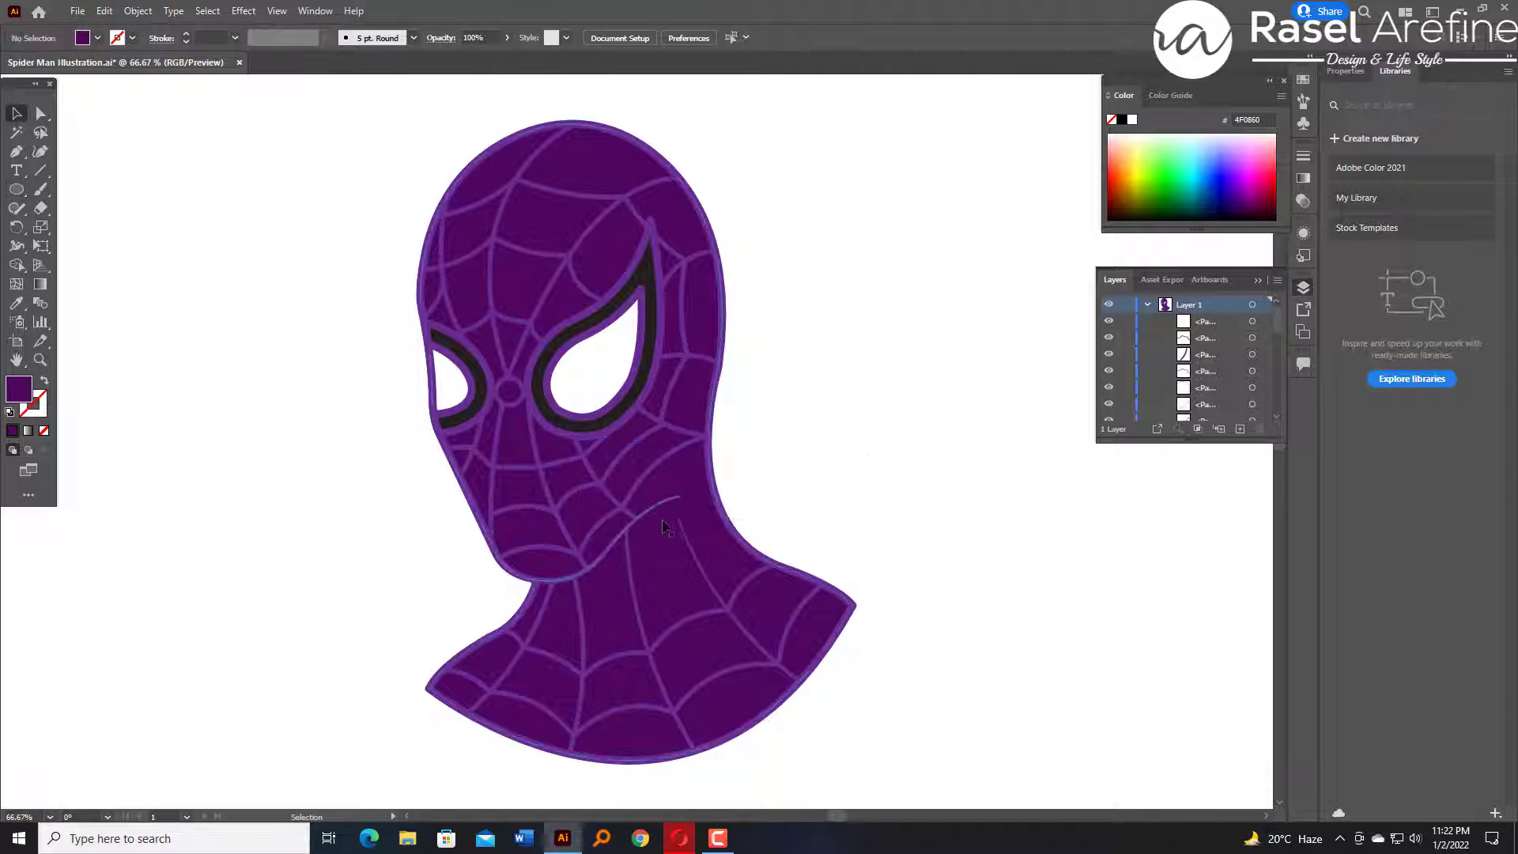
Expand the head silhouette and unite its pieces into a single dark purple shape.
click(679, 481)
click(138, 10)
click(190, 214)
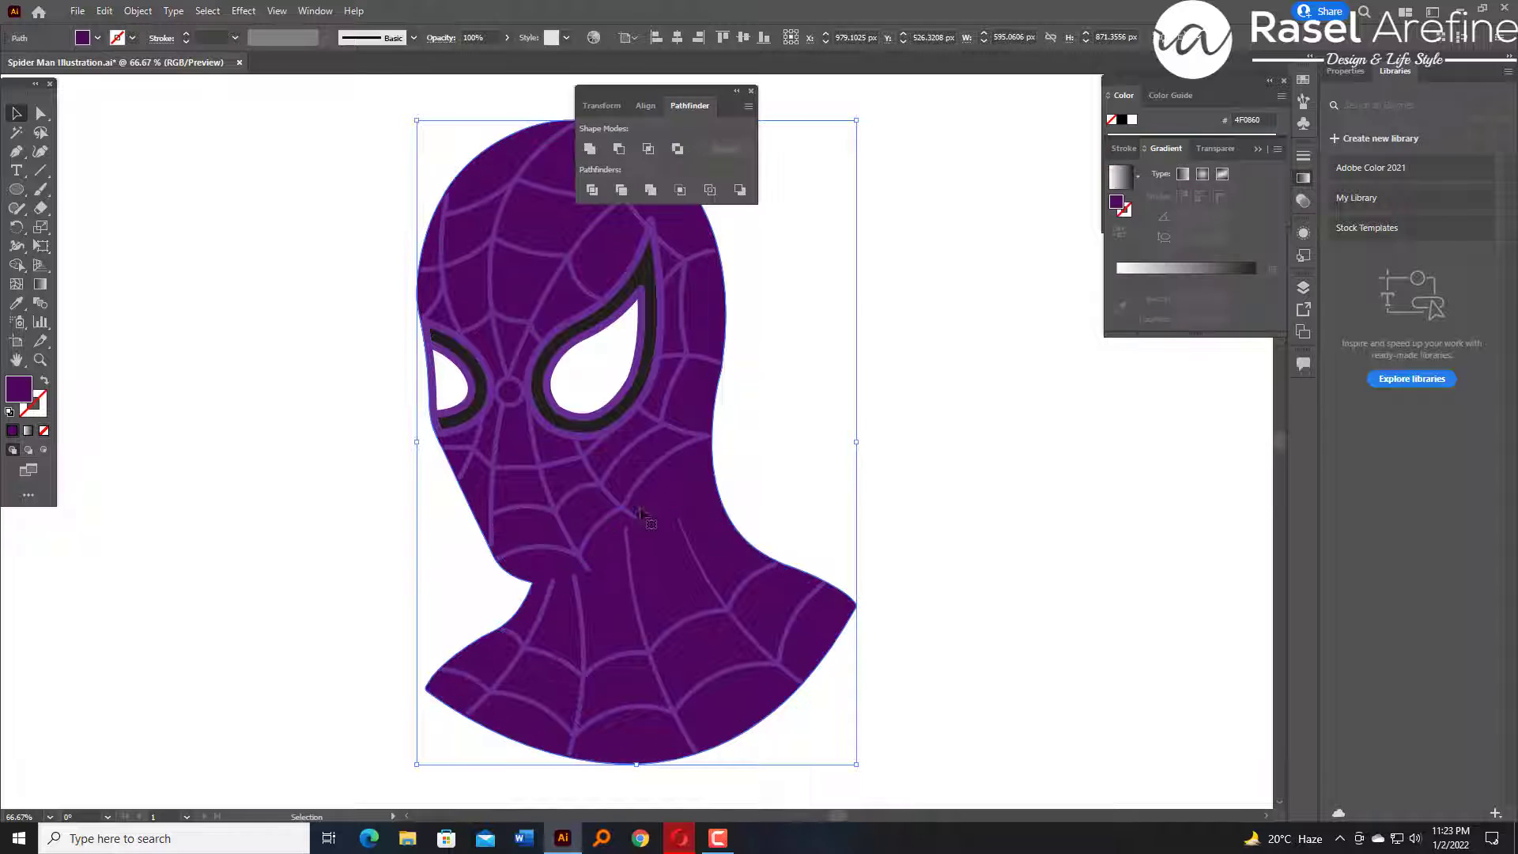
click(789, 450)
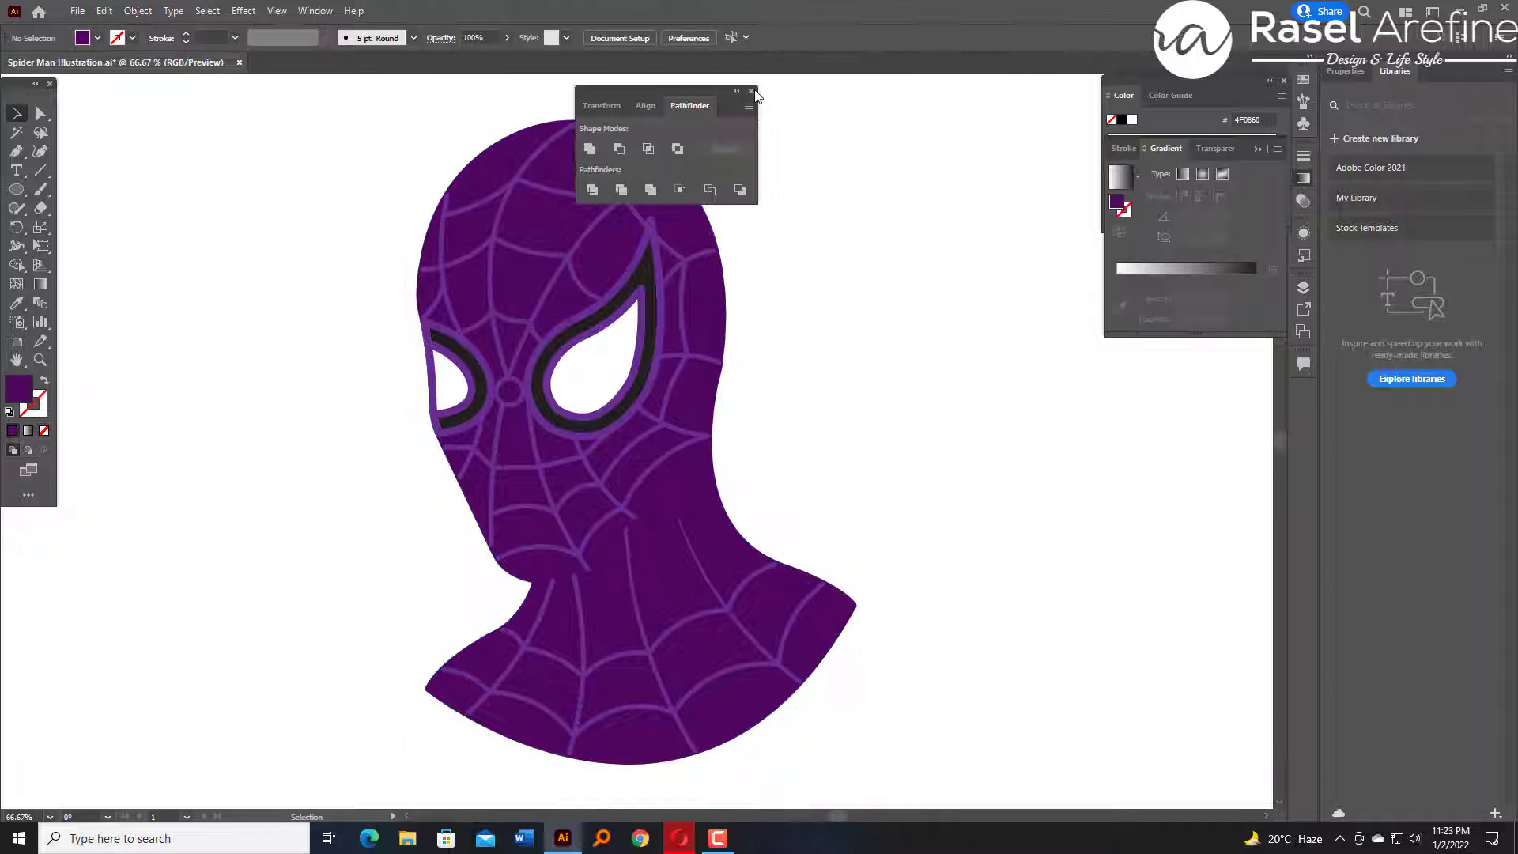
Move the Pathfinder panel off the artwork, and paste a copy of the united silhouette in place.
drag(697, 90, 1202, 361)
click(680, 478)
click(104, 11)
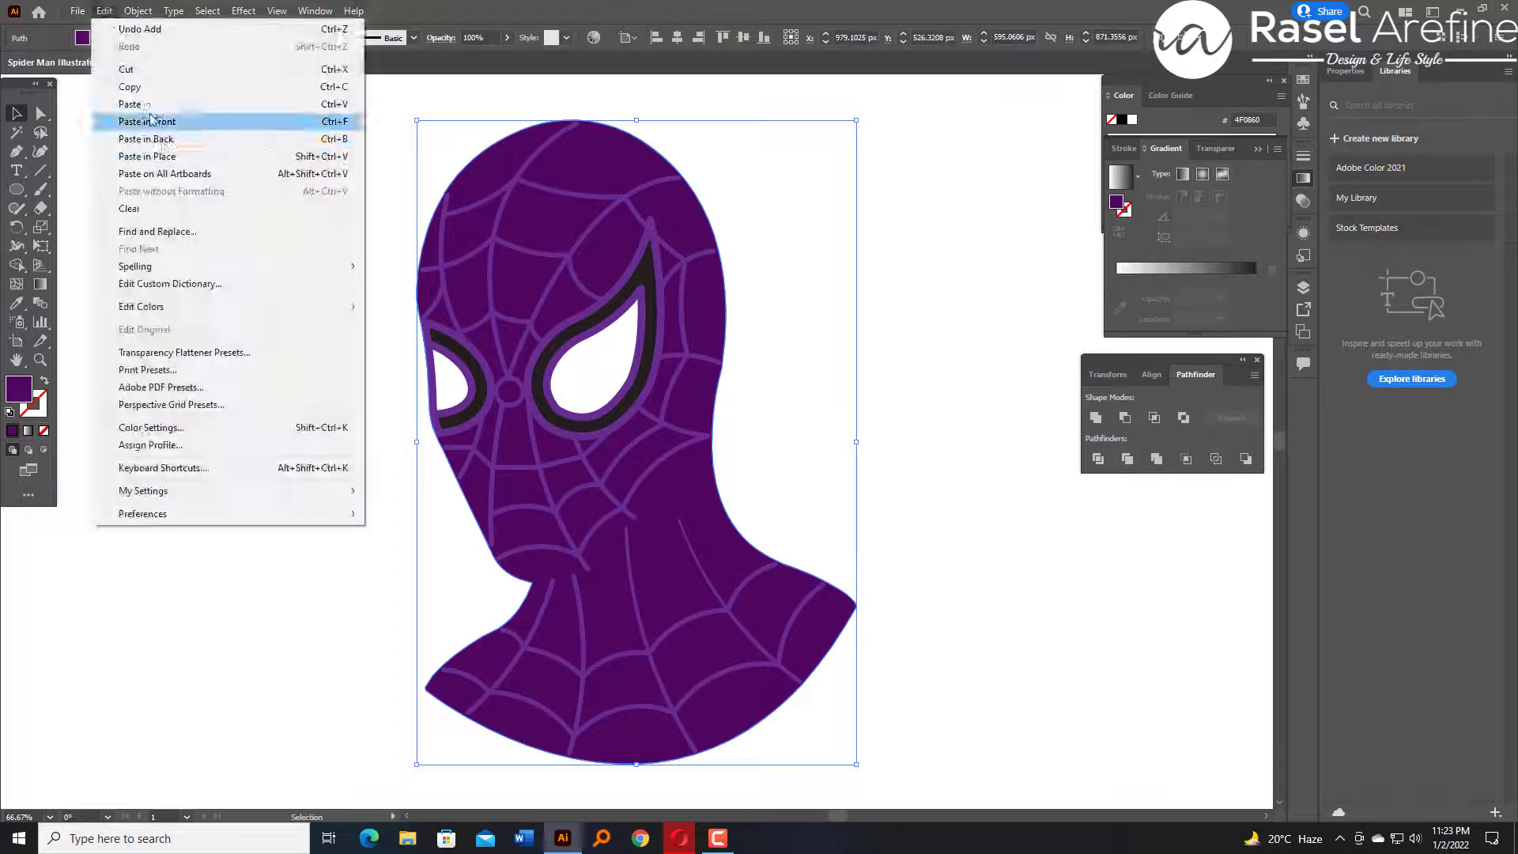
click(130, 85)
click(104, 11)
click(158, 156)
Turn the silhouette copy into an unfilled outline with an 8 pt stroke.
click(45, 381)
click(187, 34)
click(187, 34)
click(187, 34)
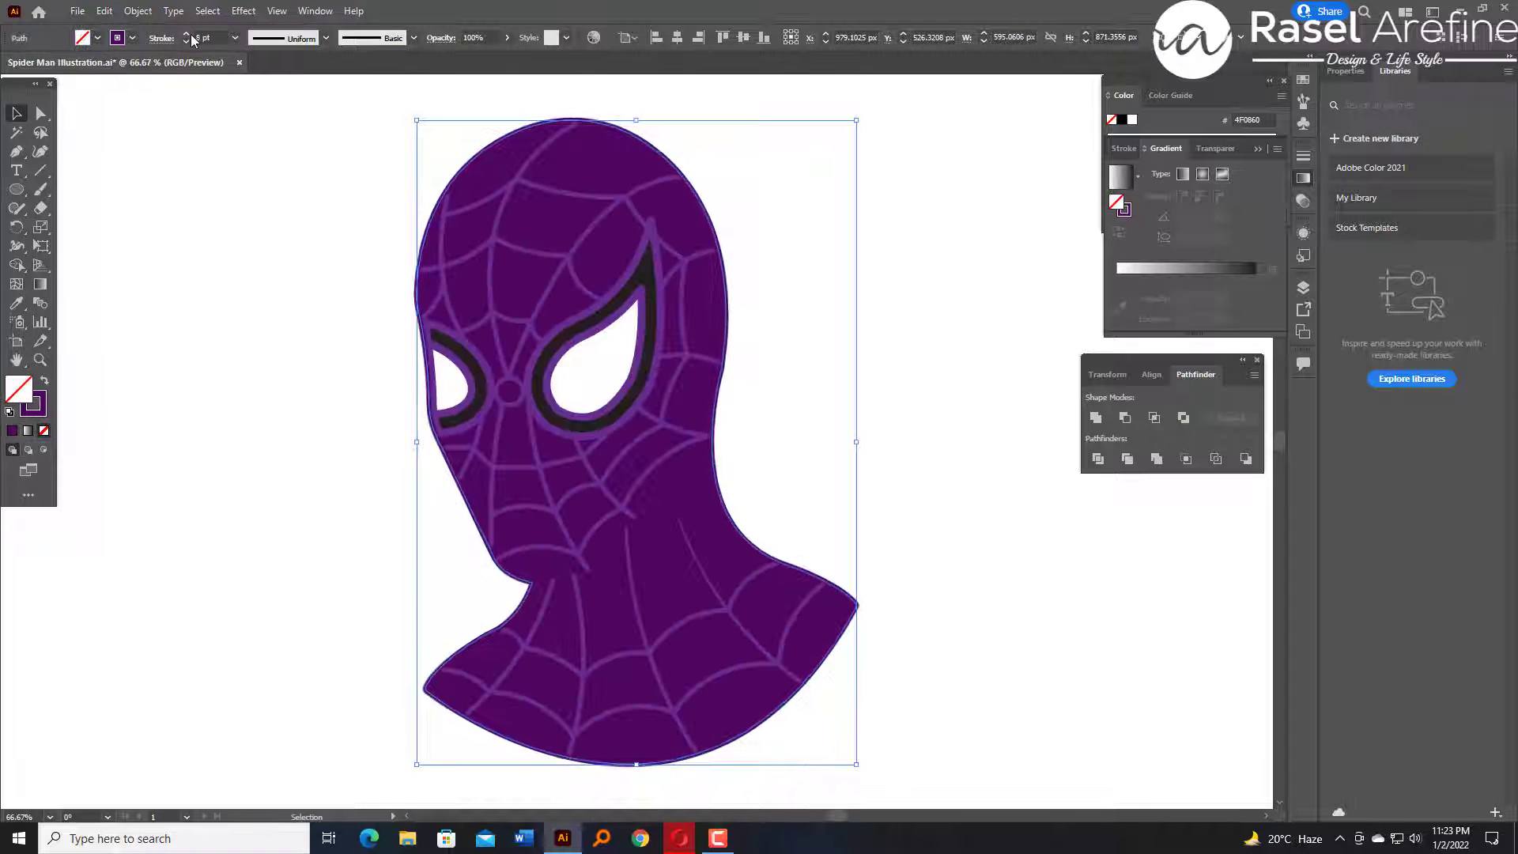
click(186, 34)
click(186, 34)
Recolour the silhouette outline's stroke to the darker purple 2E0638.
click(238, 158)
click(441, 202)
double_click(34, 415)
click(729, 471)
click(927, 318)
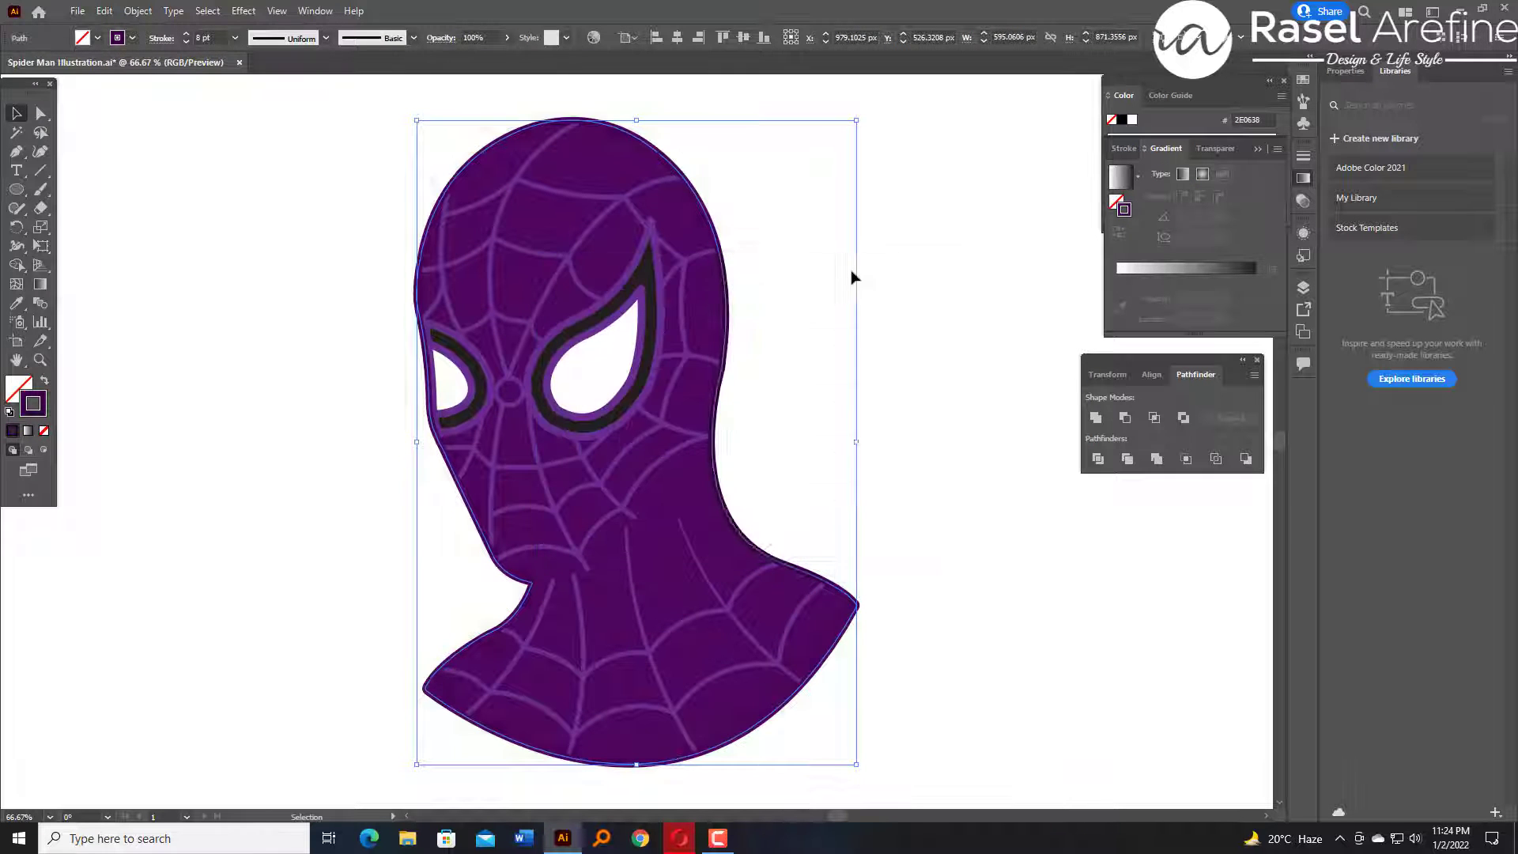
click(838, 263)
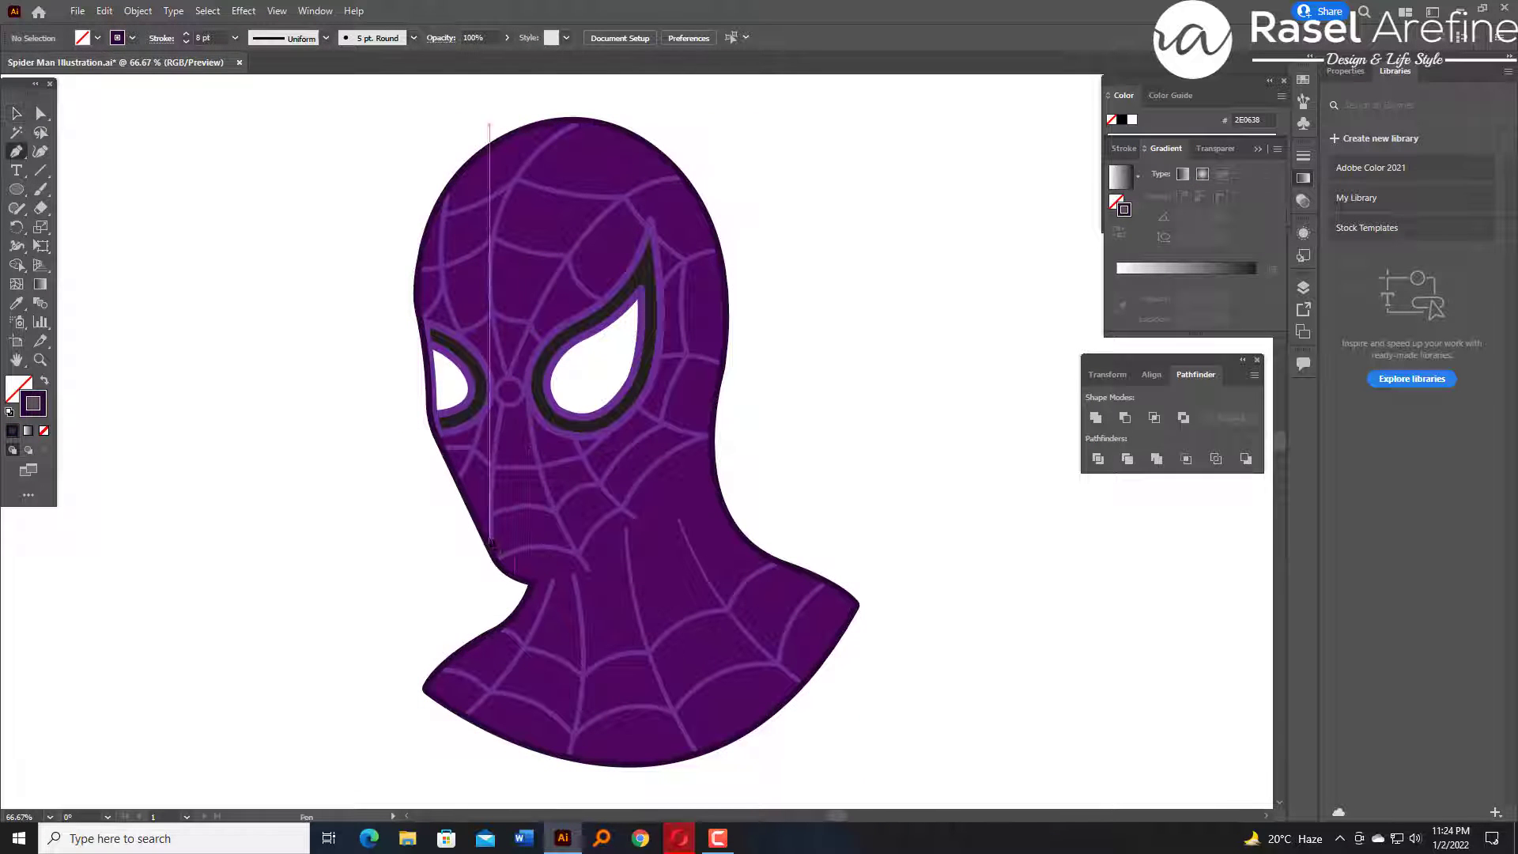
Draw a curved dark jaw line with the Pen tool from the chin corner to the neck's back edge, refining its end point and curvature.
click(523, 585)
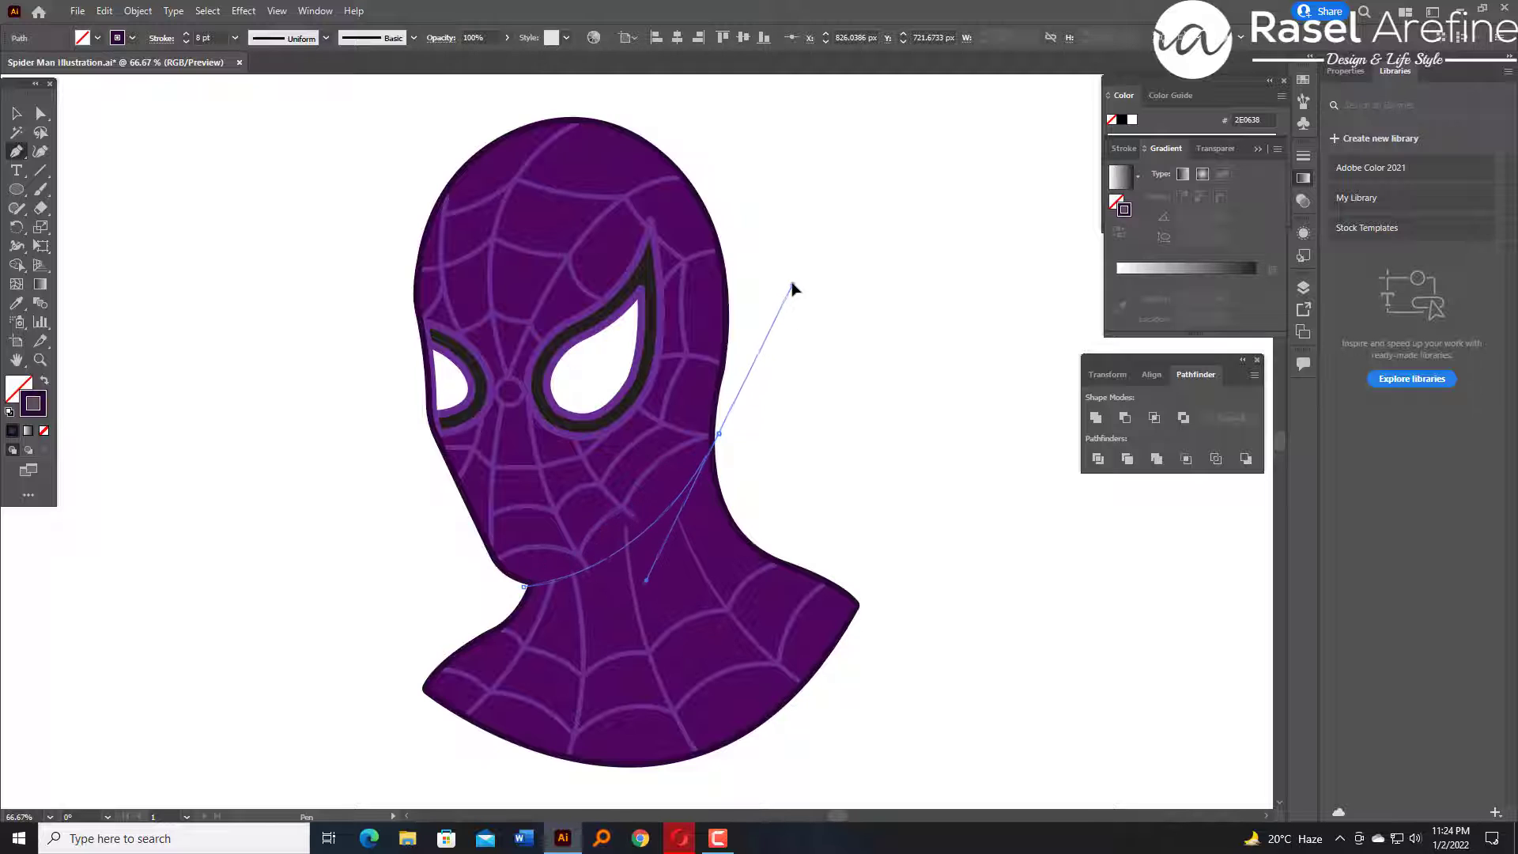
drag(792, 284, 790, 279)
key(a)
mouse_move(719, 433)
mouse_down()
mouse_move(697, 462)
mouse_move(713, 434)
mouse_up()
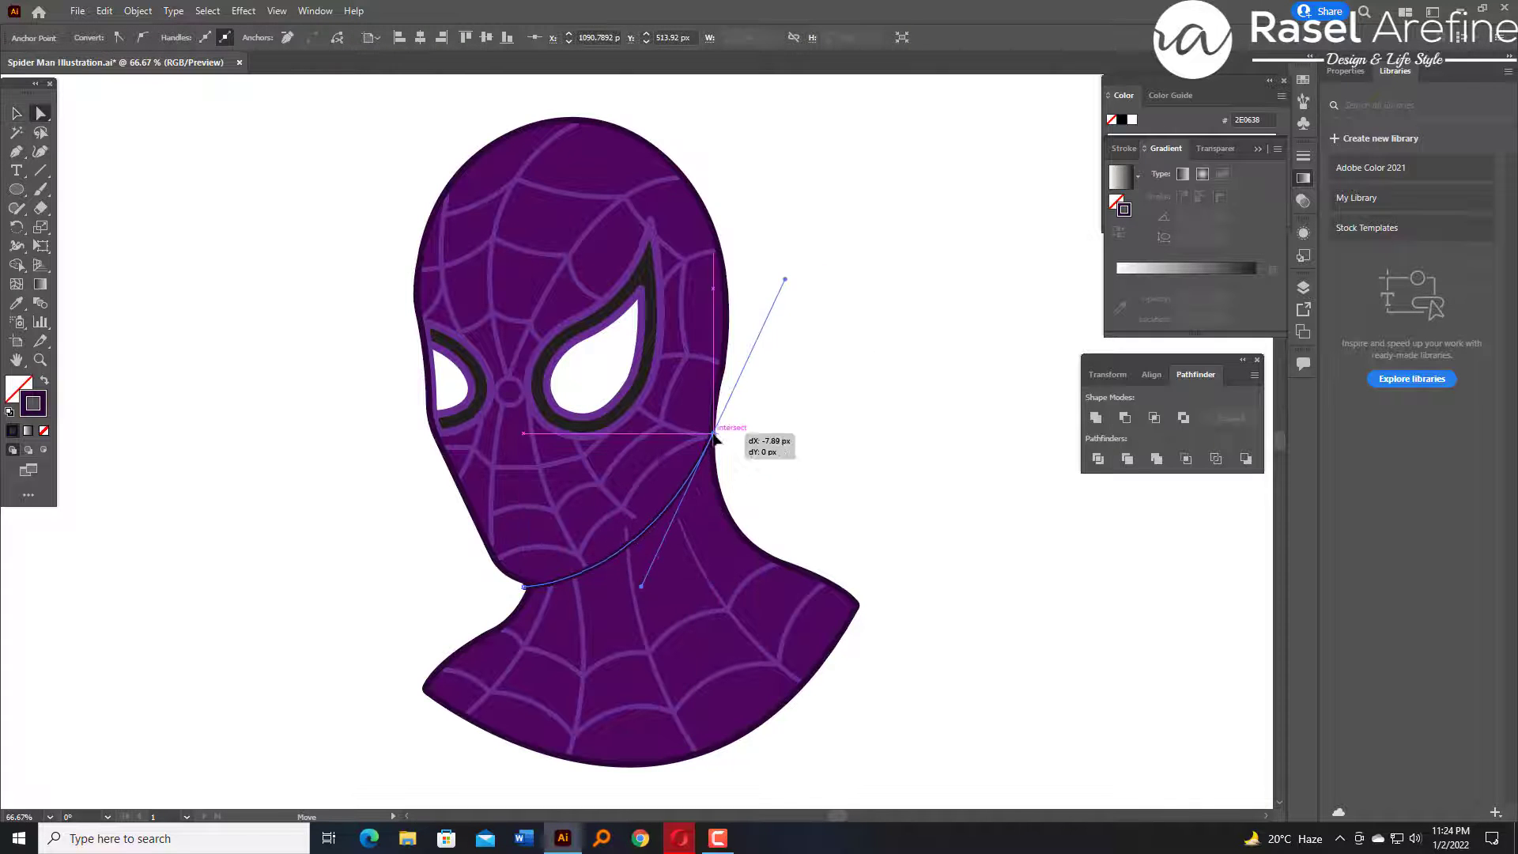
drag(642, 595, 677, 605)
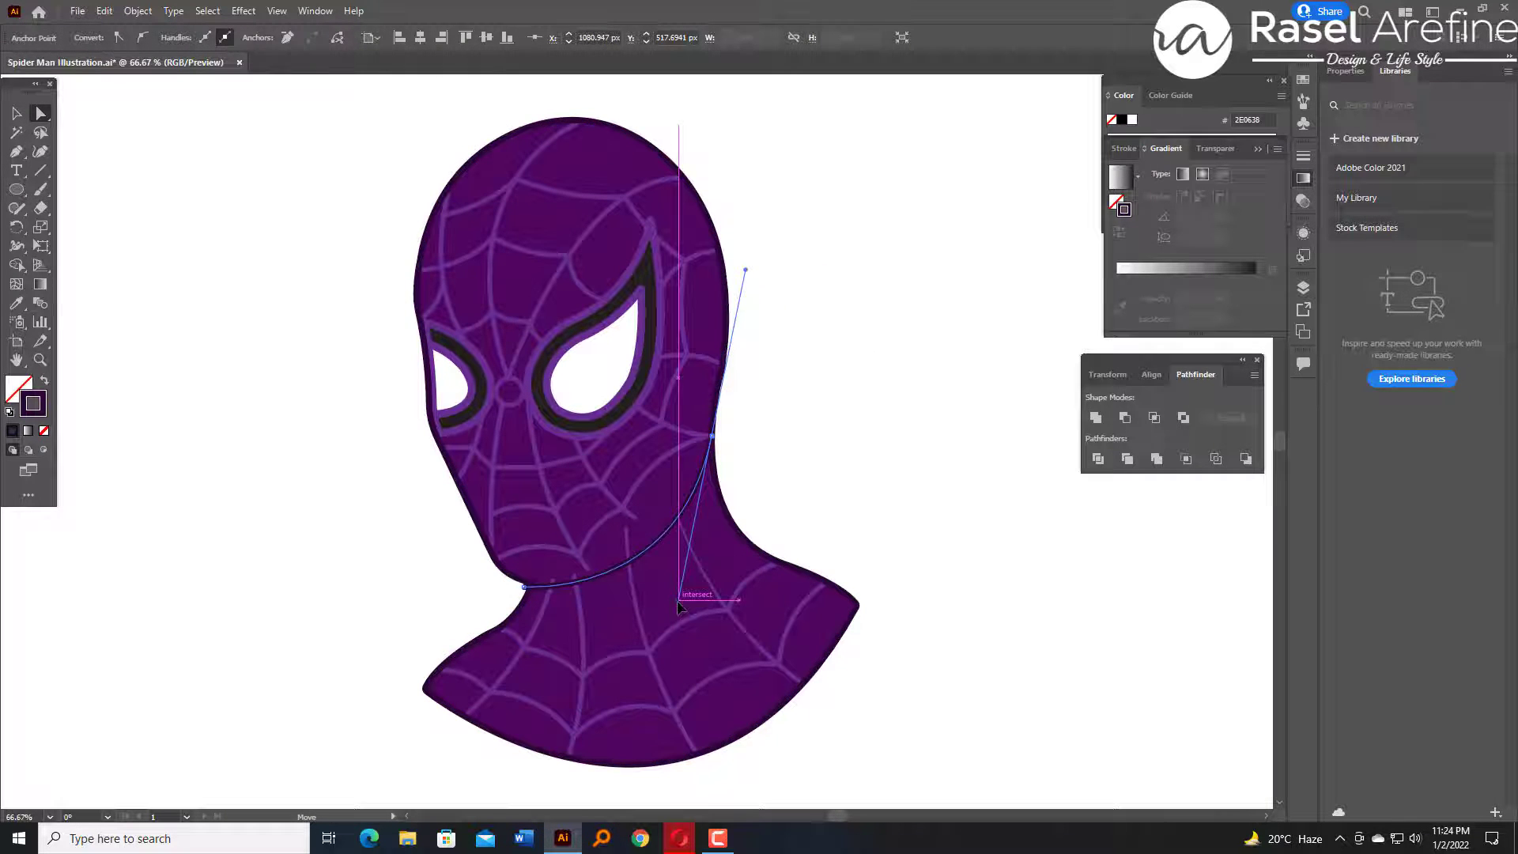
click(87, 125)
key(ctrl+a)
key(shift+m)
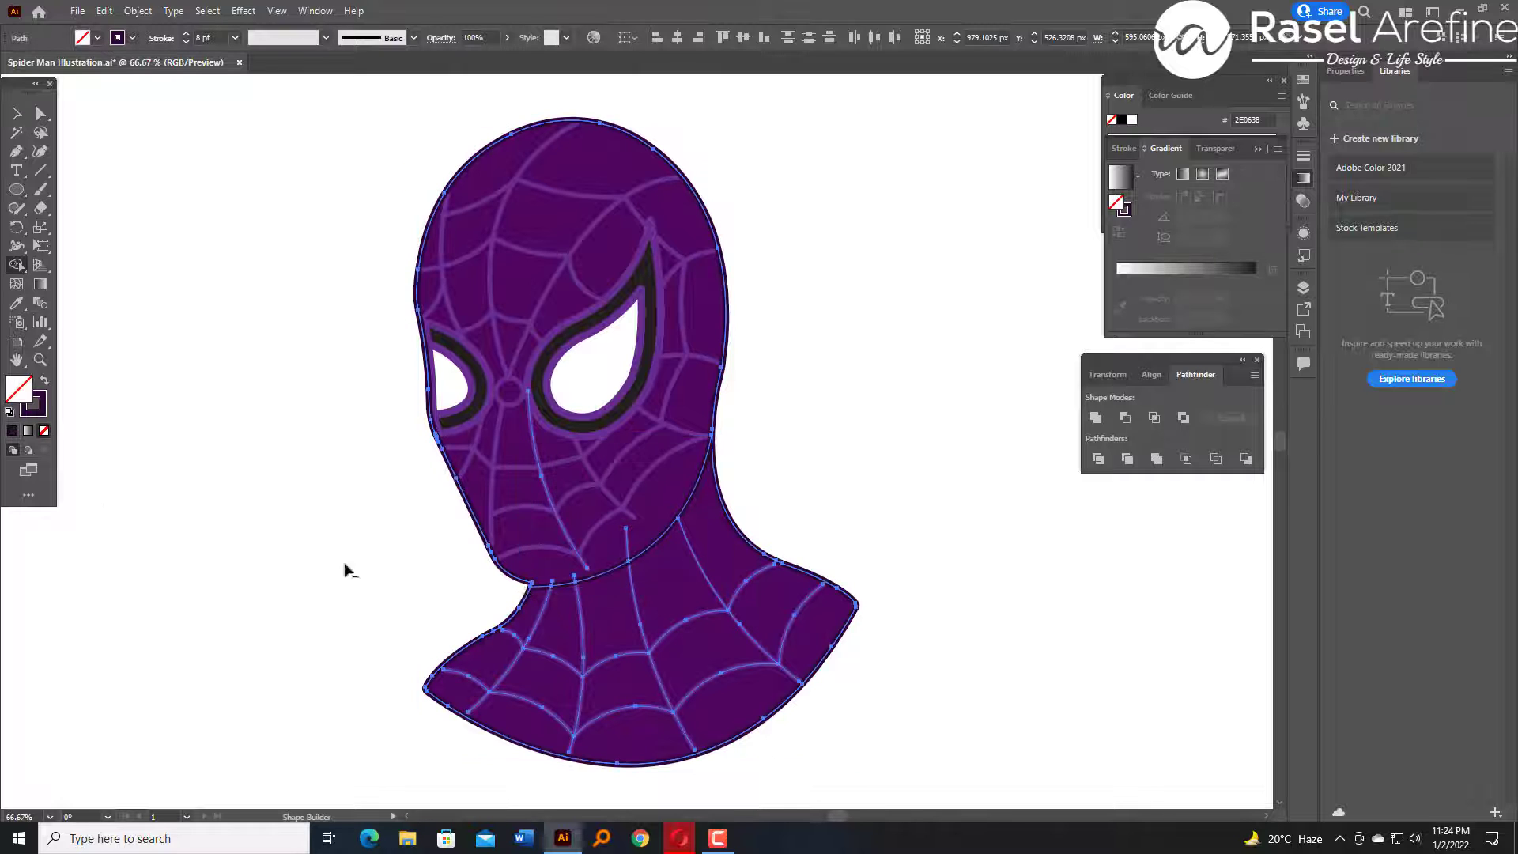
key(v)
click(272, 265)
Move the jaw line's chin end point onto the corner where the chin outline meets the neck.
click(699, 480)
click(794, 454)
click(699, 481)
key(ctrl+equal)
key(ctrl+equal)
key(ctrl+equal)
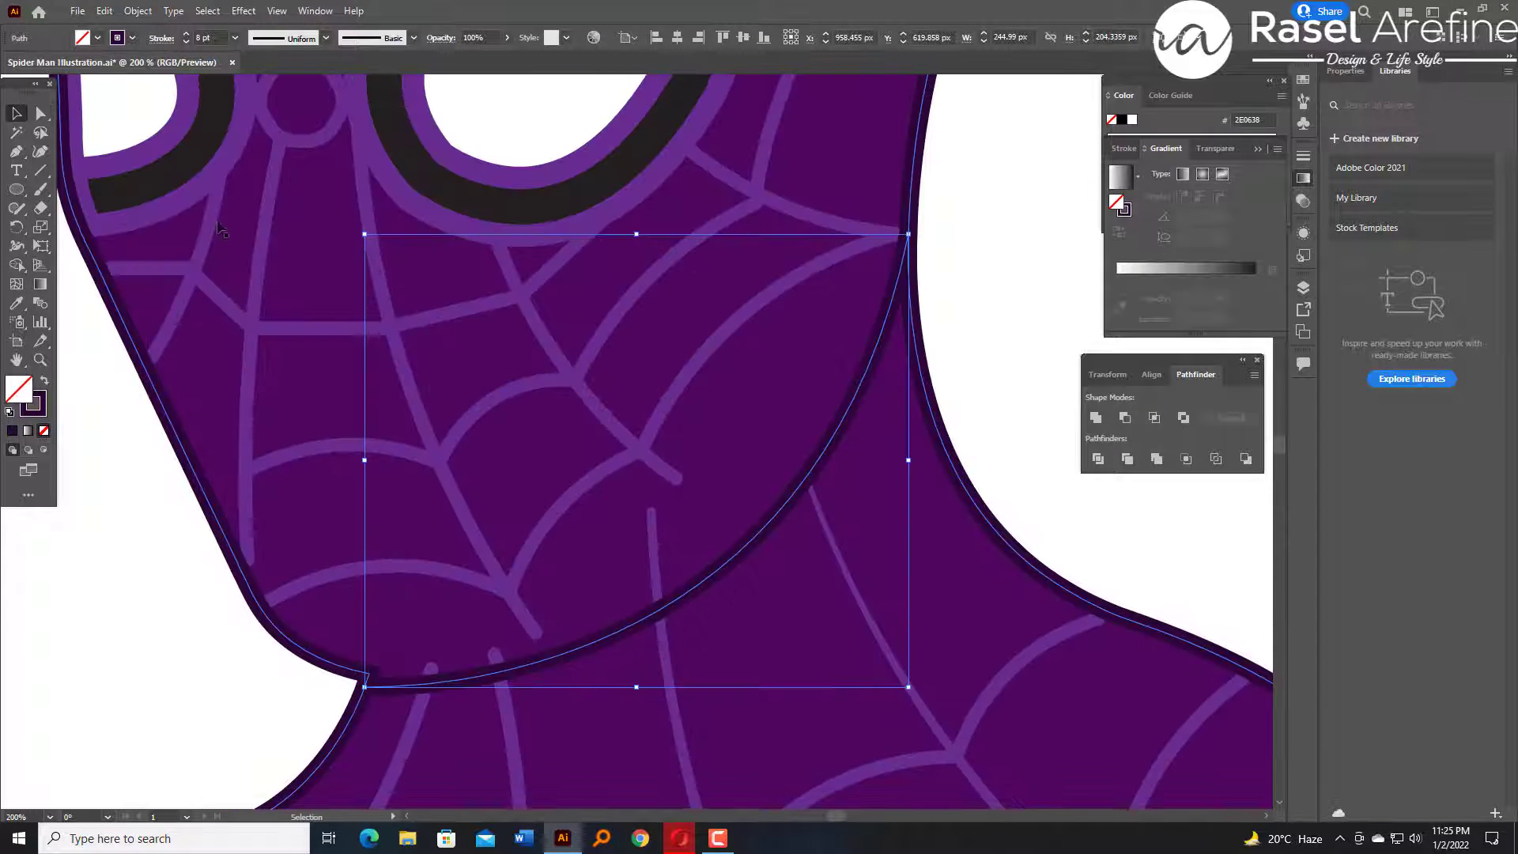
key(a)
click(101, 644)
click(364, 687)
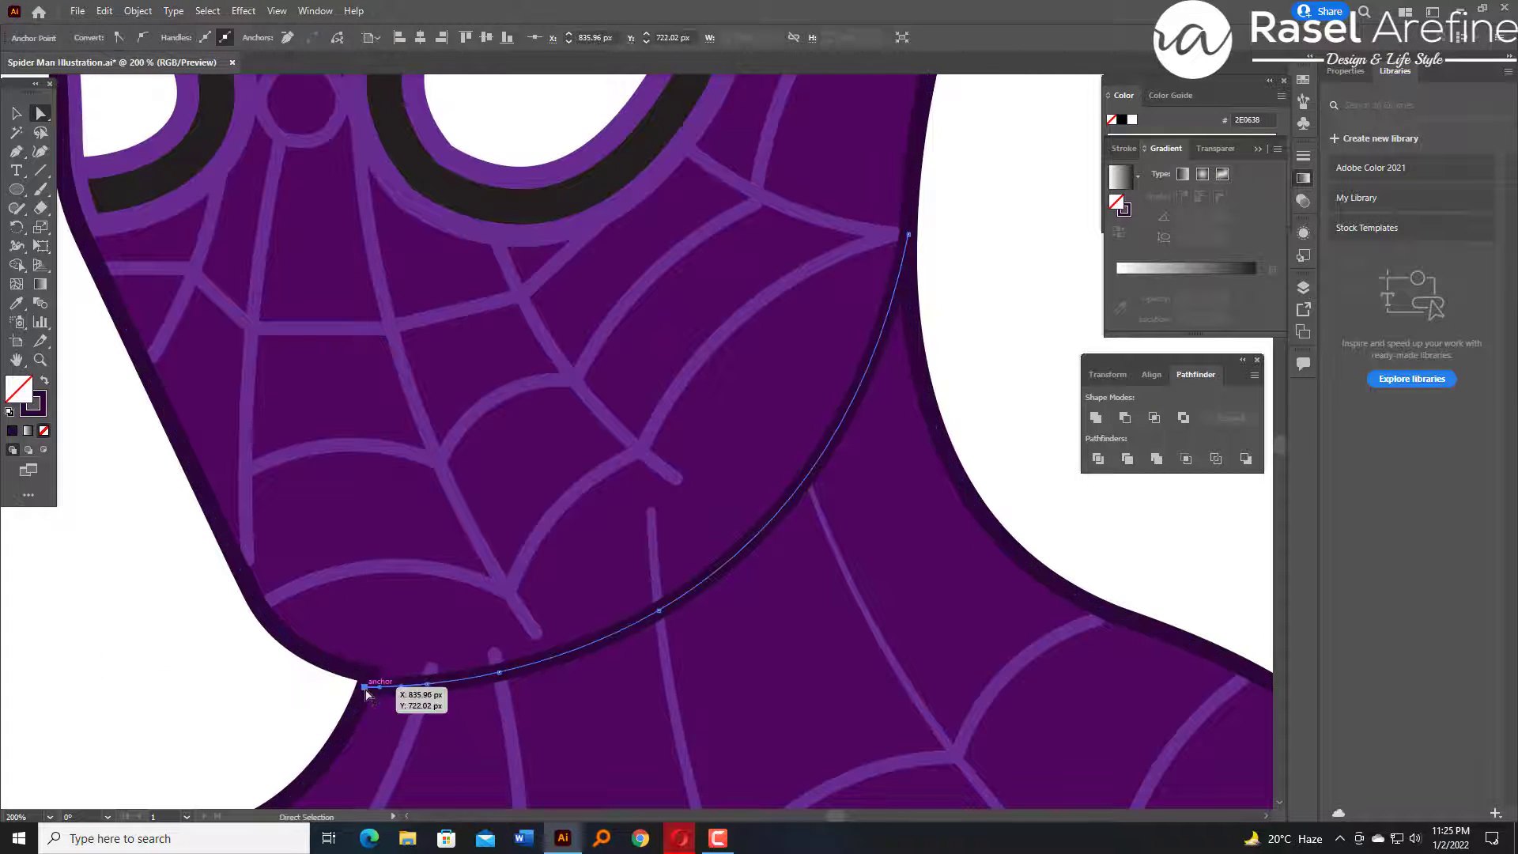
drag(365, 687, 369, 674)
click(109, 669)
Trim the three neck web lines that overshoot the jaw line with the Shape Builder.
key(v)
click(504, 697)
shift+click(424, 697)
shift+click(662, 639)
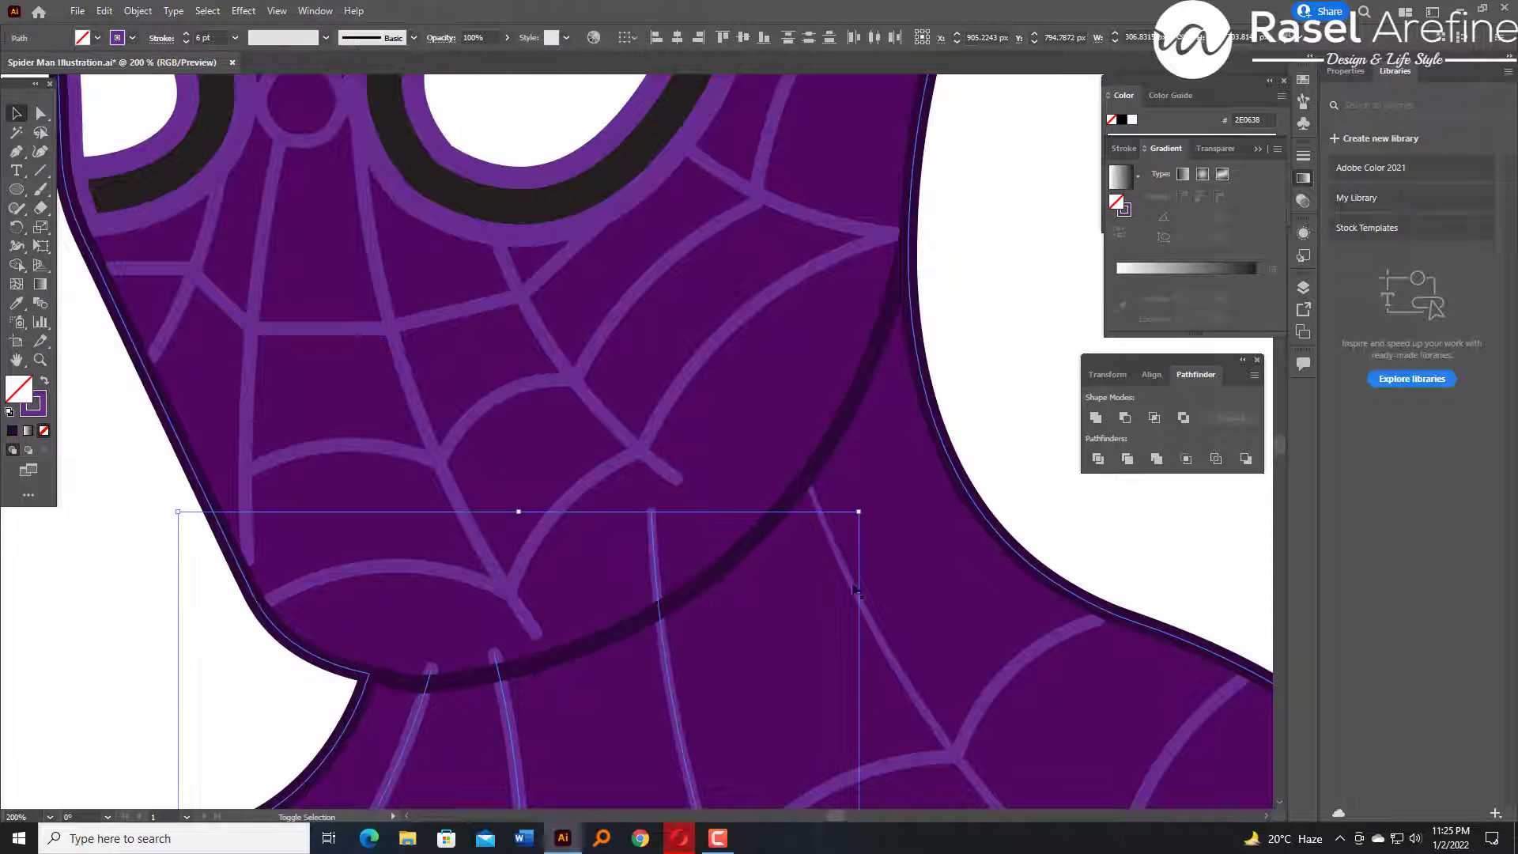
shift+click(468, 677)
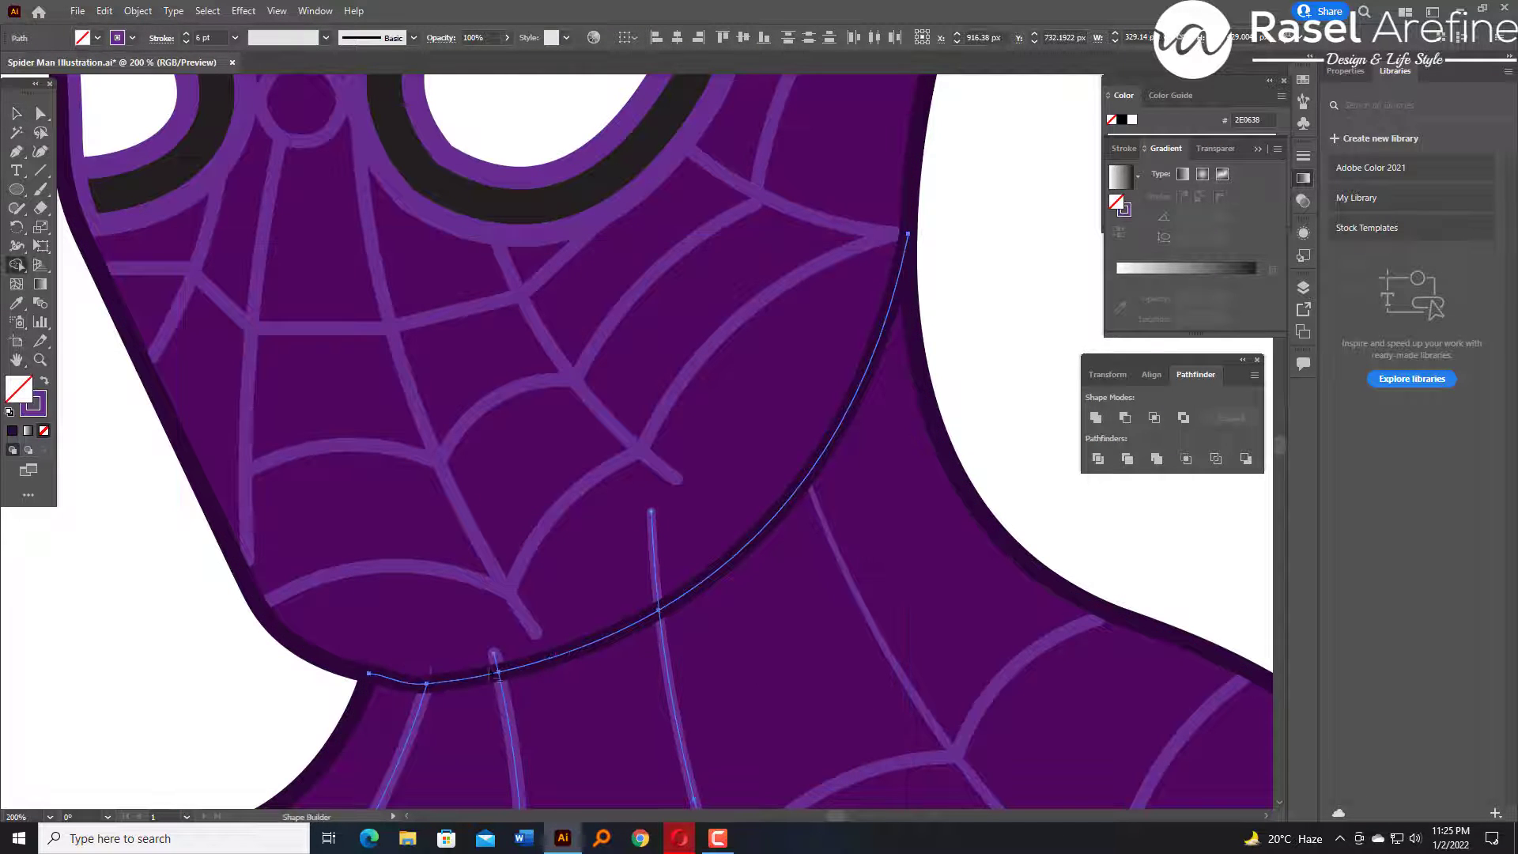
alt+click(652, 512)
click(15, 113)
click(58, 574)
key(ctrl+minus)
key(ctrl+minus)
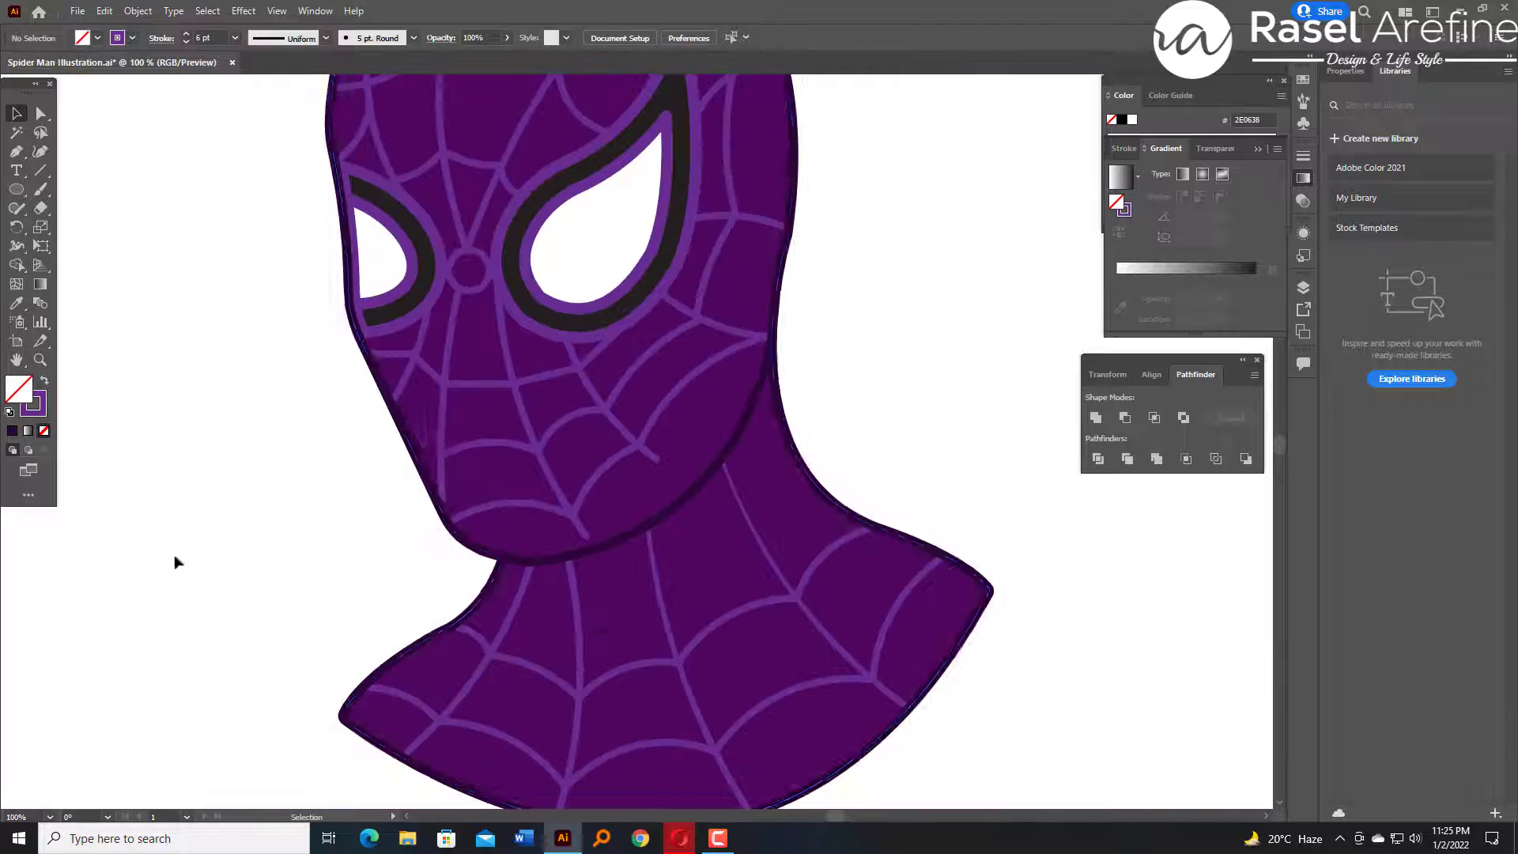
Extend the loose lower ends of the face web lines to the chin and jaw outline.
click(442, 484)
click(40, 113)
drag(442, 500, 438, 507)
click(329, 483)
drag(586, 536, 596, 549)
drag(657, 459, 687, 494)
click(843, 402)
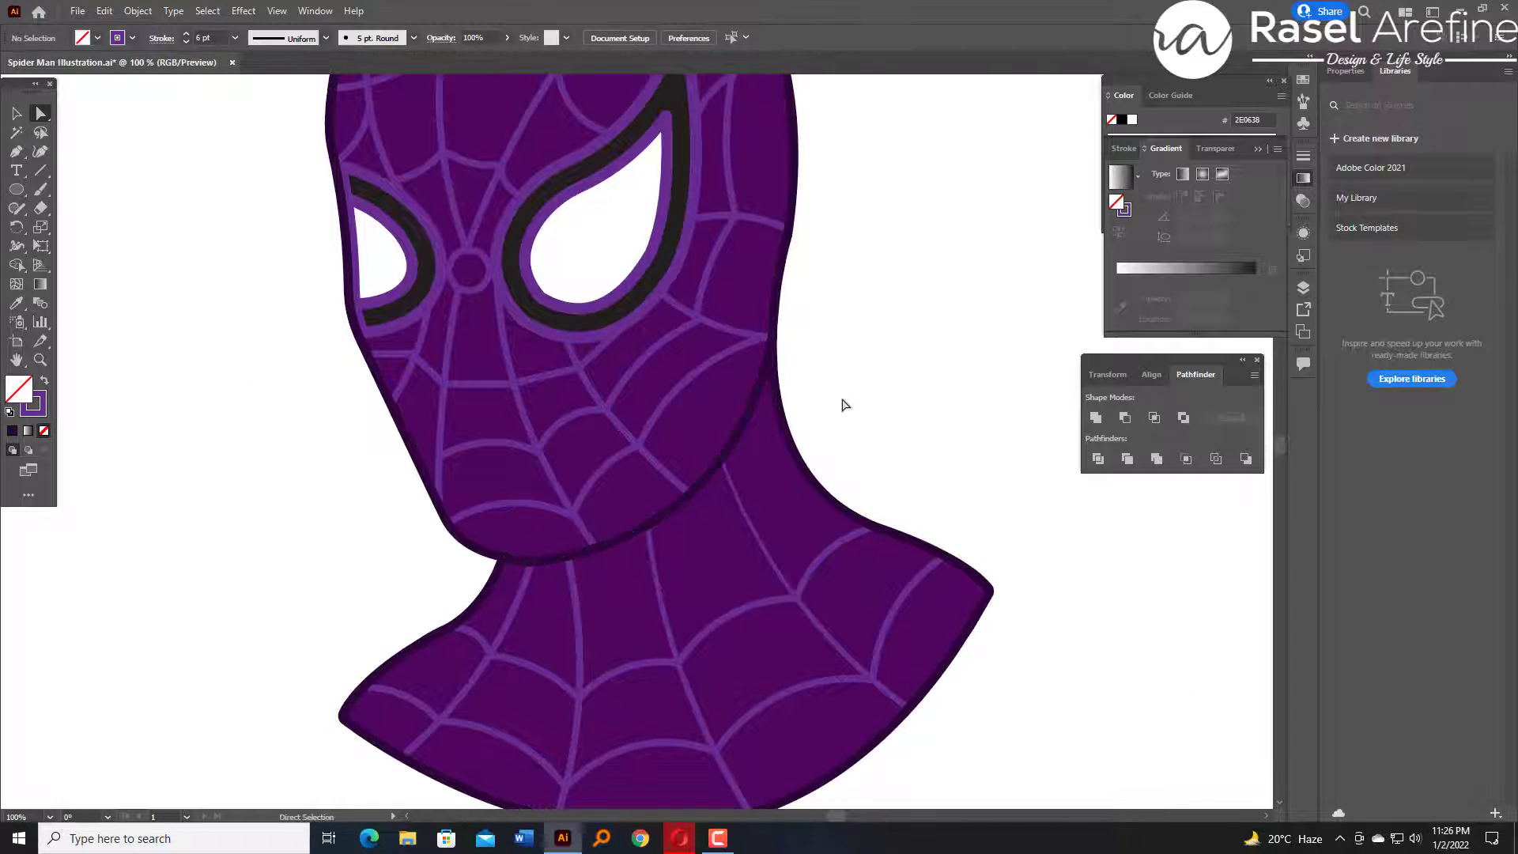
Save the illustration file.
key(ctrl+minus)
key(ctrl+minus)
key(ctrl+s)
Remove the purple stroke from the topmost white shape of the larger eye.
click(629, 369)
click(16, 114)
click(606, 364)
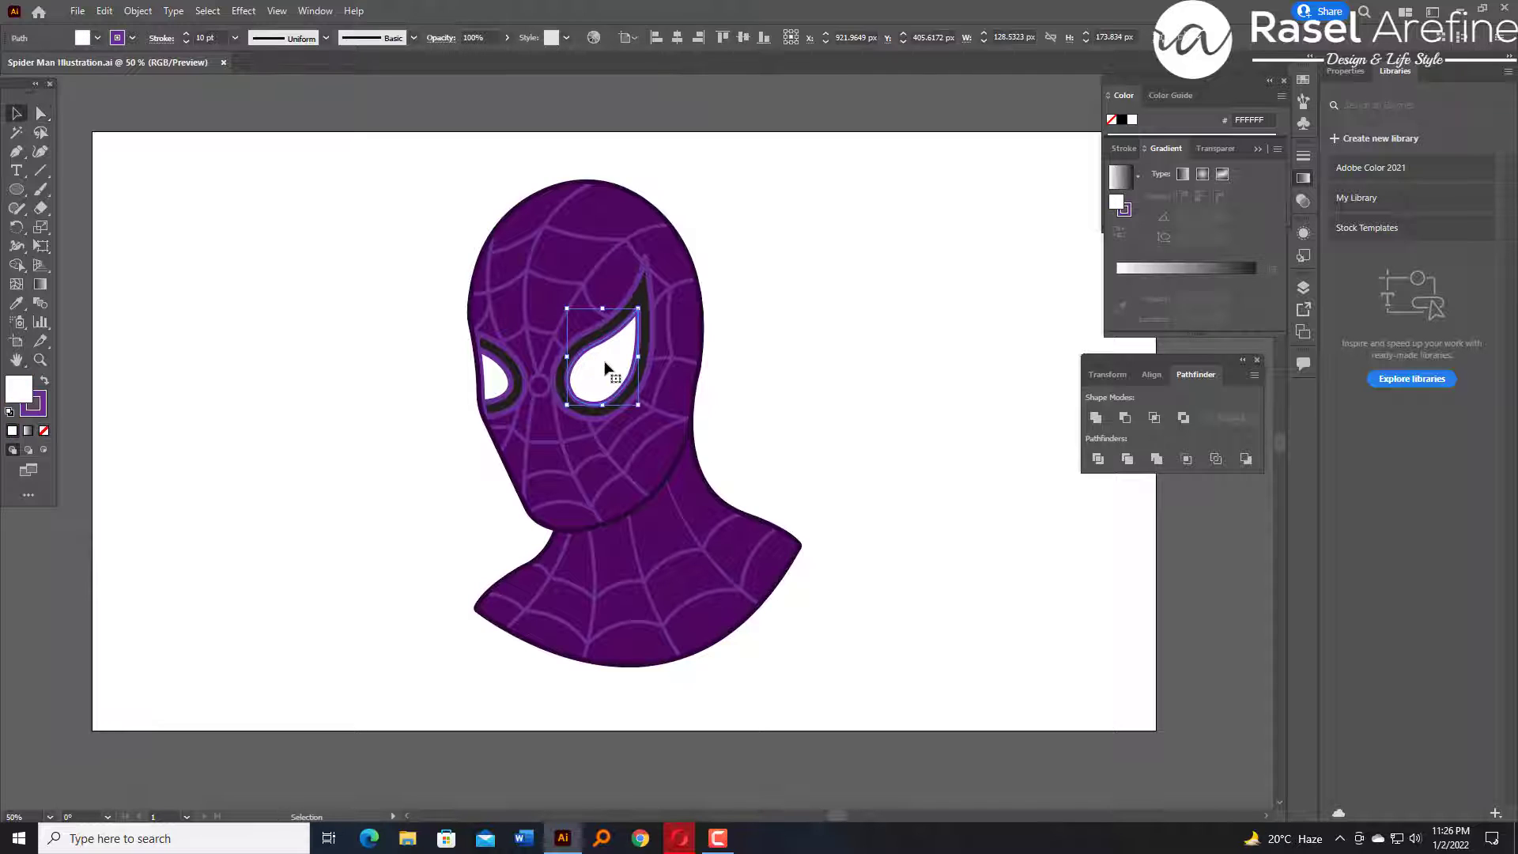
key(ctrl+plus)
key(ctrl+plus)
click(911, 389)
click(650, 468)
click(133, 38)
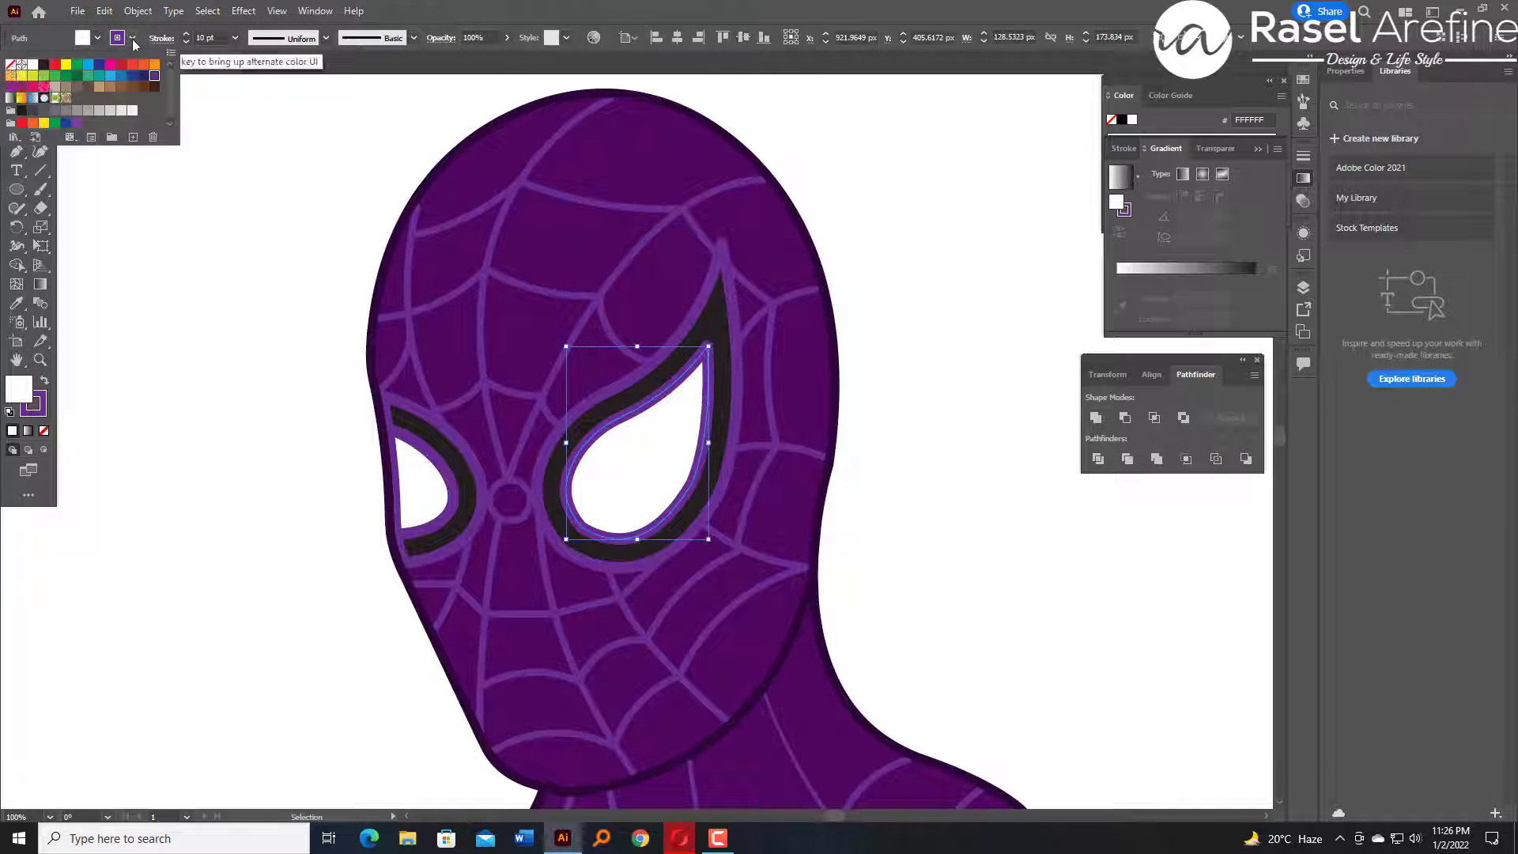
click(9, 67)
click(863, 393)
Shift the larger eye's strokeless white shape slightly up and left, and remove the stroke from the white shape beneath it.
click(651, 448)
drag(650, 448, 642, 432)
click(868, 395)
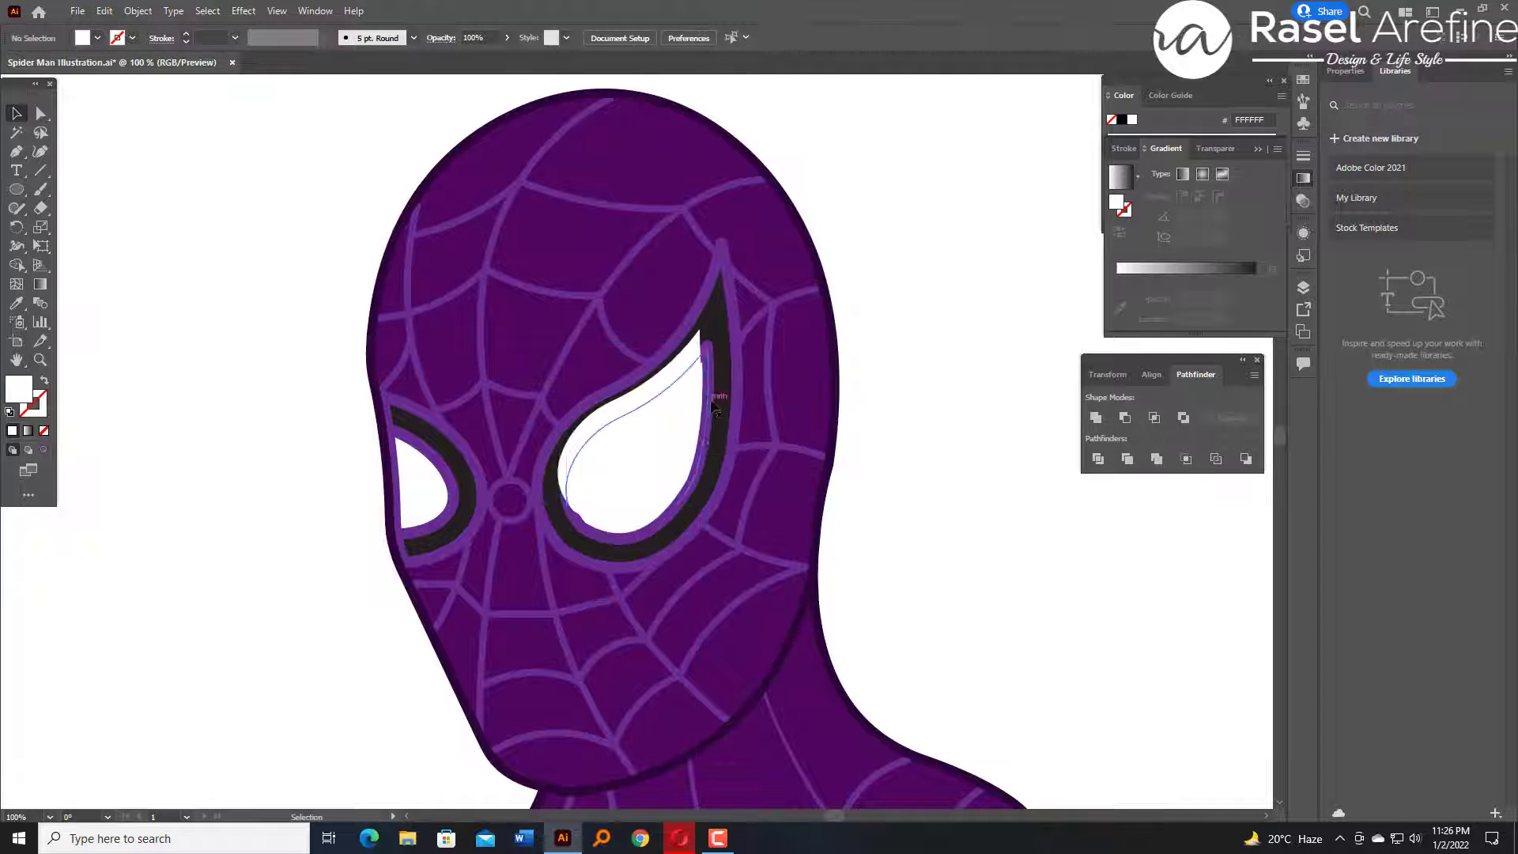
click(709, 397)
key(ctrl+s)
click(133, 38)
click(10, 66)
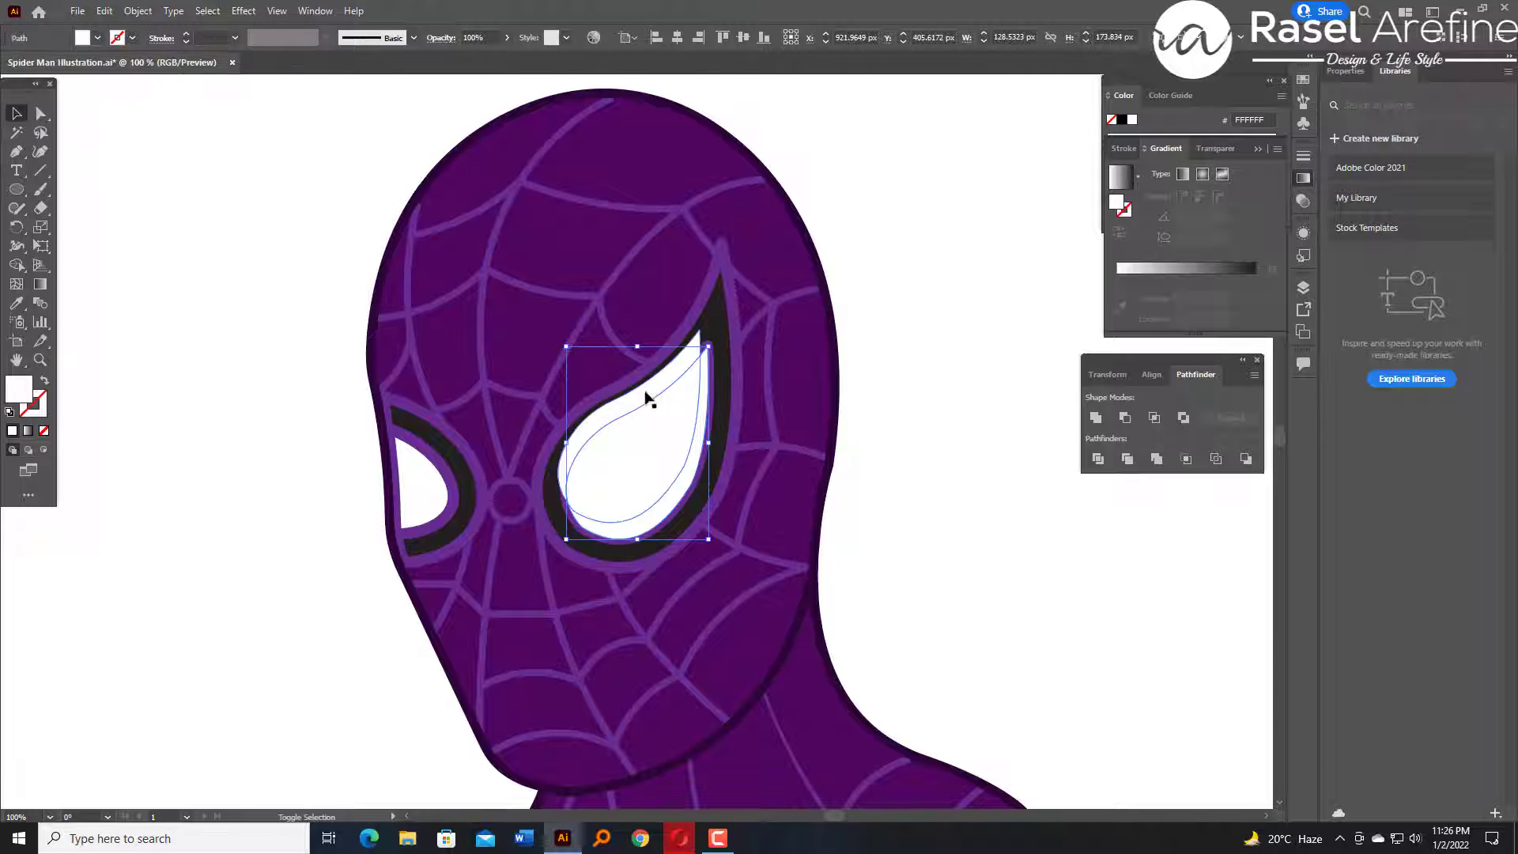
Cut the larger eye's two offset shapes with the Shape Builder and fill the lower crescent with light grey D1D3D4.
shift+click(646, 395)
key(shift+m)
click(18, 115)
click(661, 500)
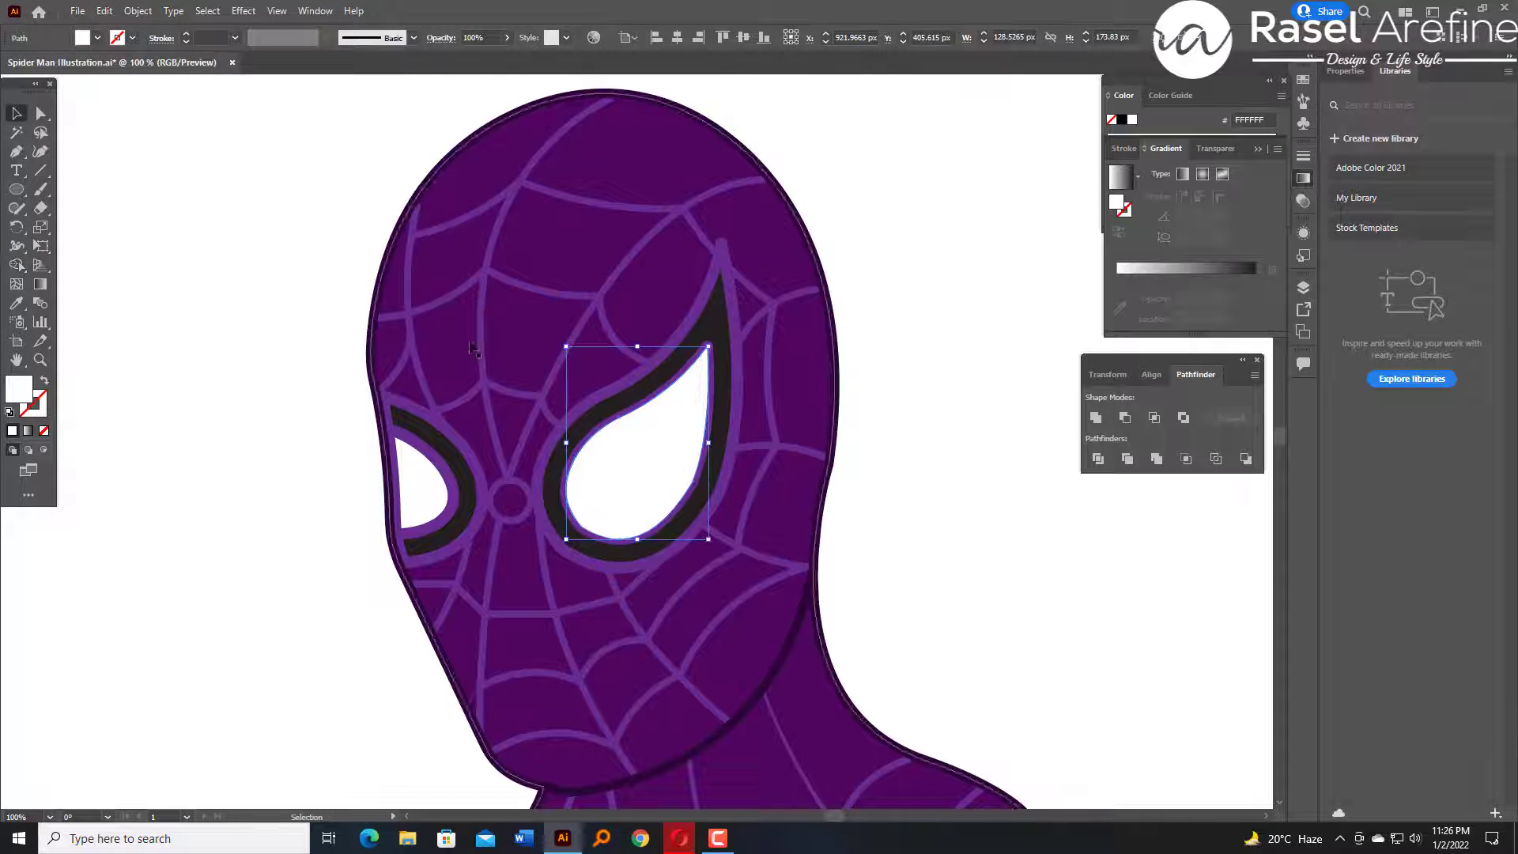
click(97, 38)
click(277, 222)
click(421, 481)
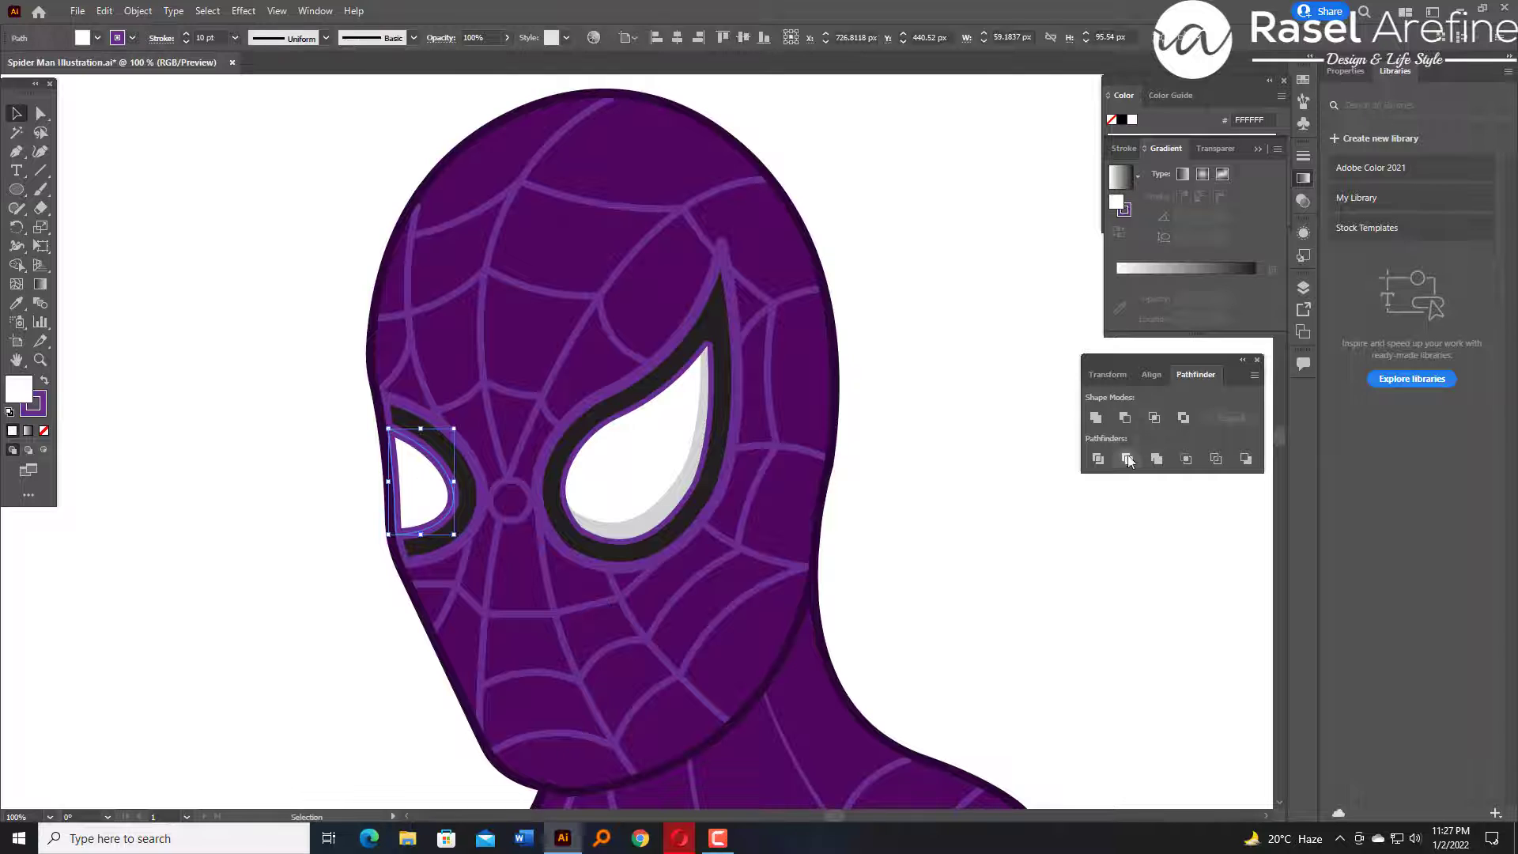
click(949, 419)
click(709, 347)
click(884, 399)
click(716, 439)
click(314, 413)
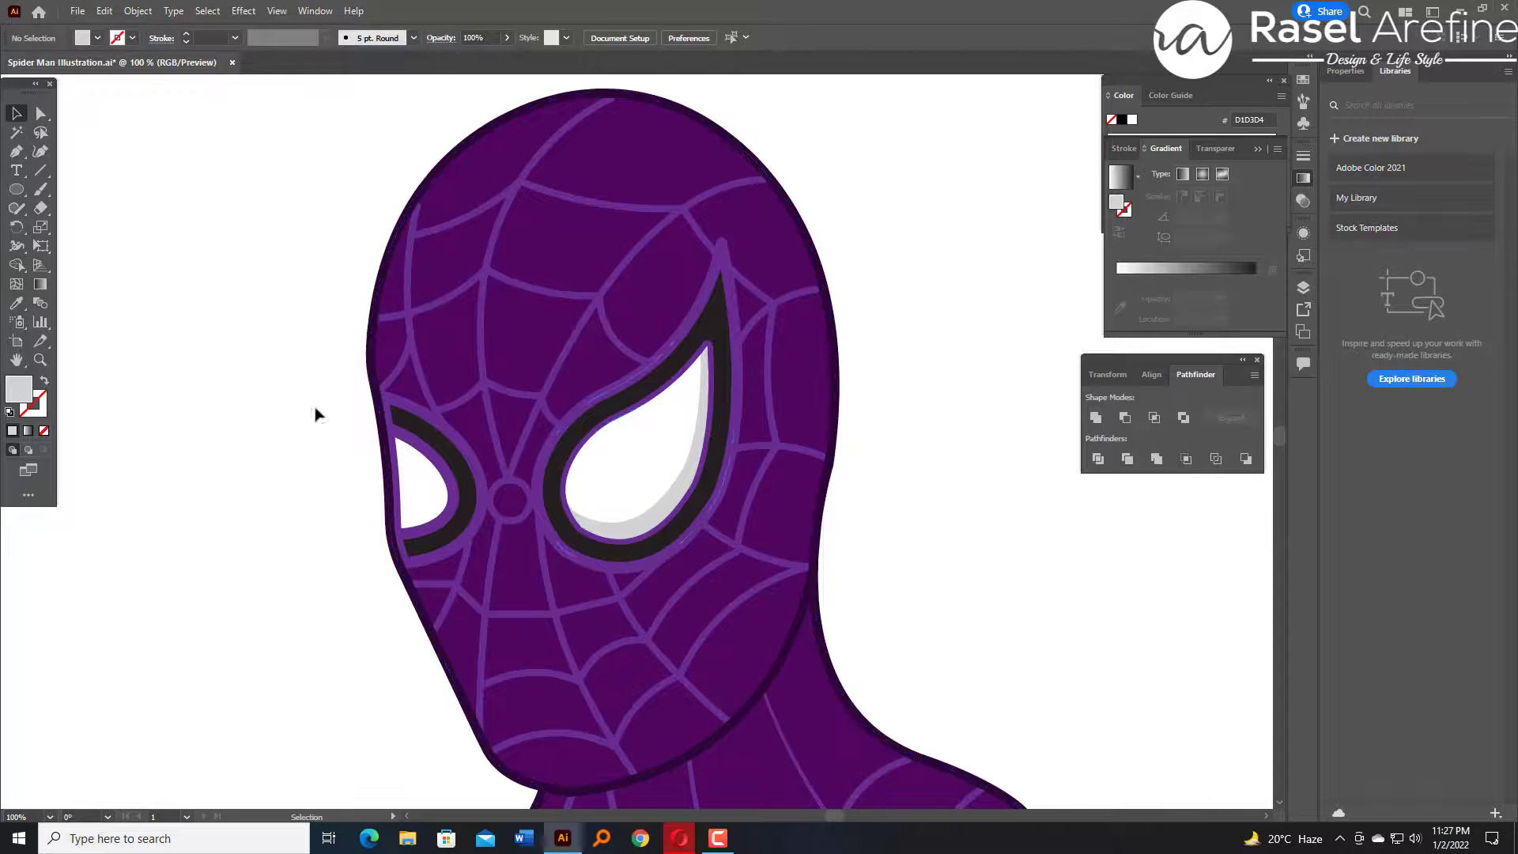
Remove the strokes from two stacked white shapes of the smaller eye and offset the top one slightly up and left.
click(427, 528)
click(132, 38)
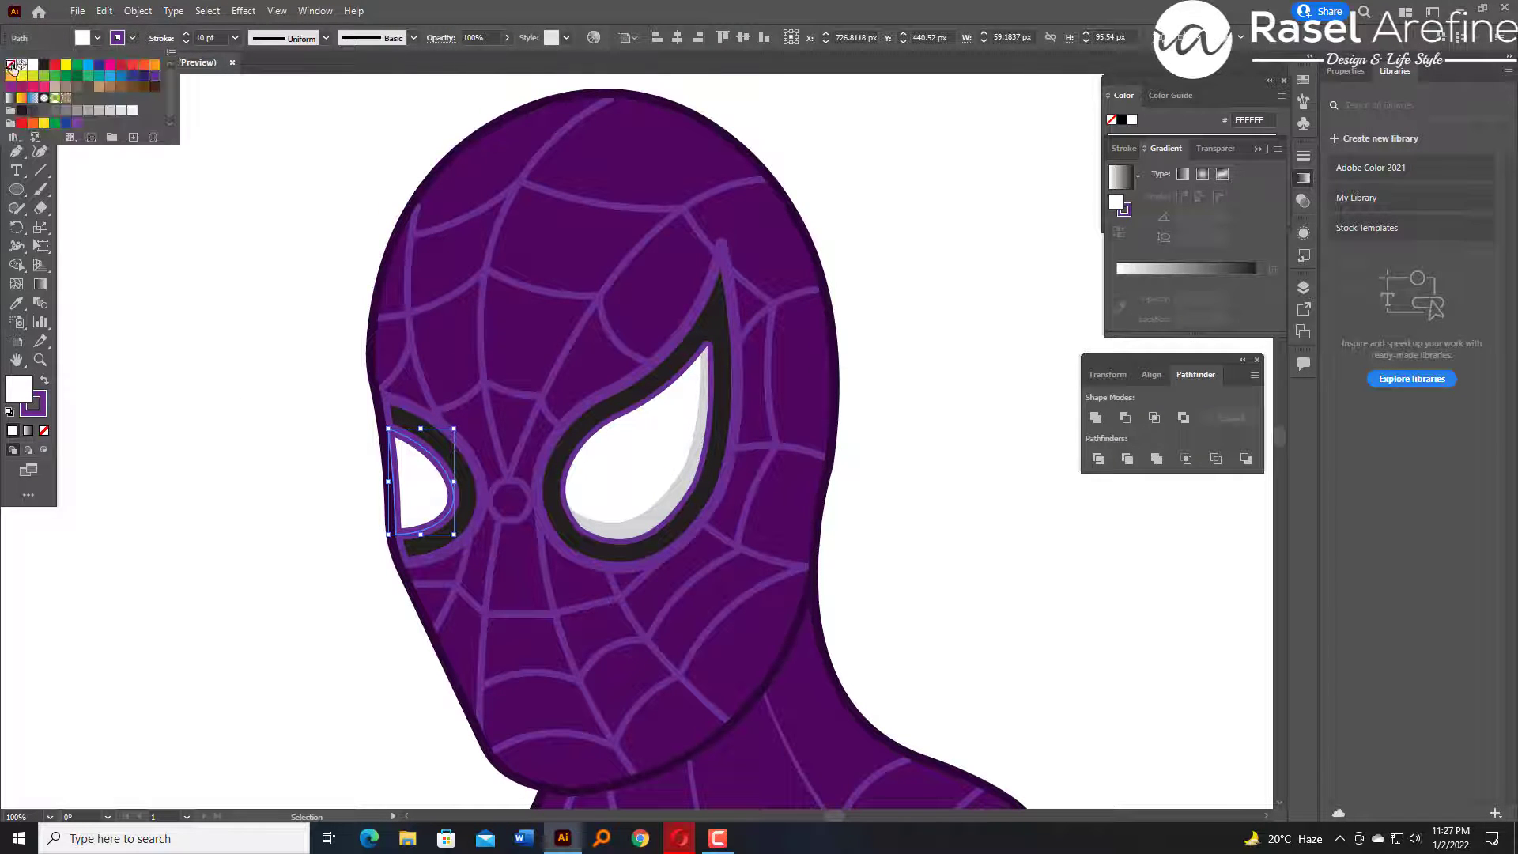
click(8, 62)
click(261, 261)
click(419, 481)
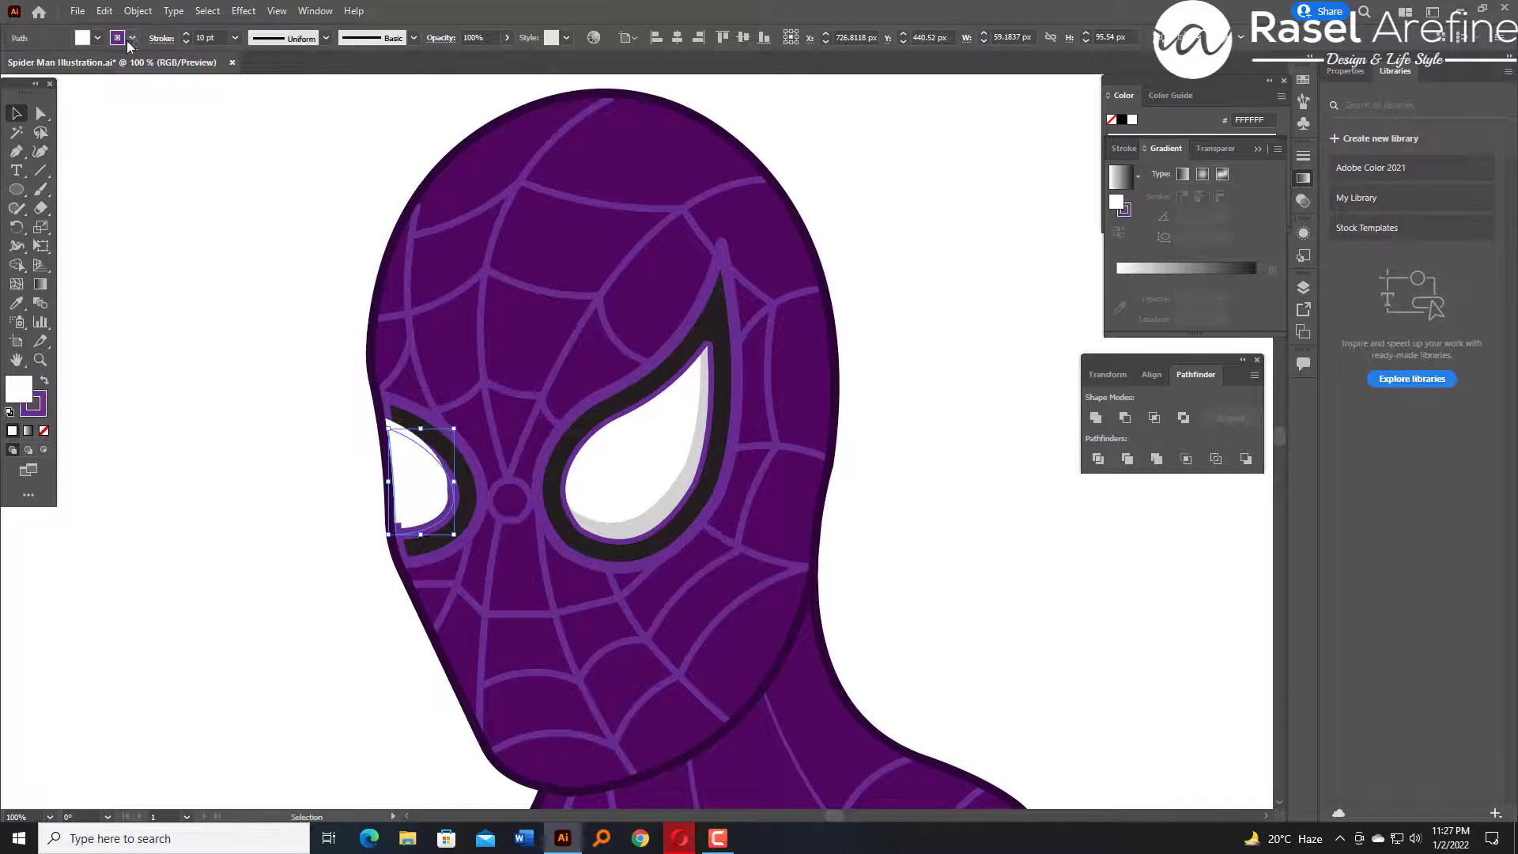
click(132, 38)
click(7, 63)
click(261, 261)
Cut the smaller eye's offset shapes with the Shape Builder and give the crescent the same light grey D1D3D4 as the larger eye.
click(420, 458)
shift+click(432, 525)
alt+click(402, 433)
key(v)
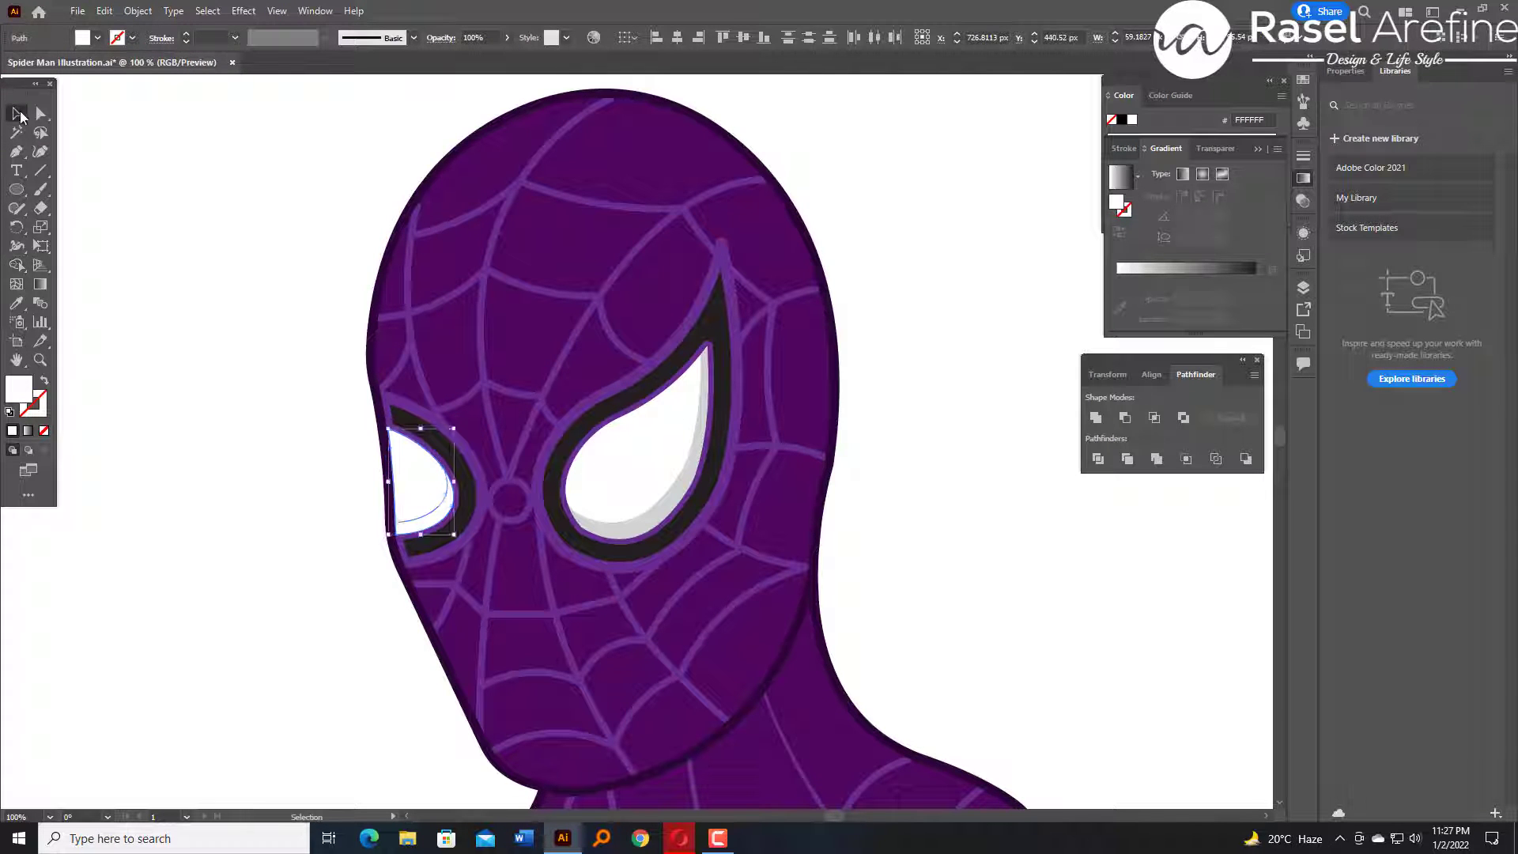
click(324, 466)
click(430, 519)
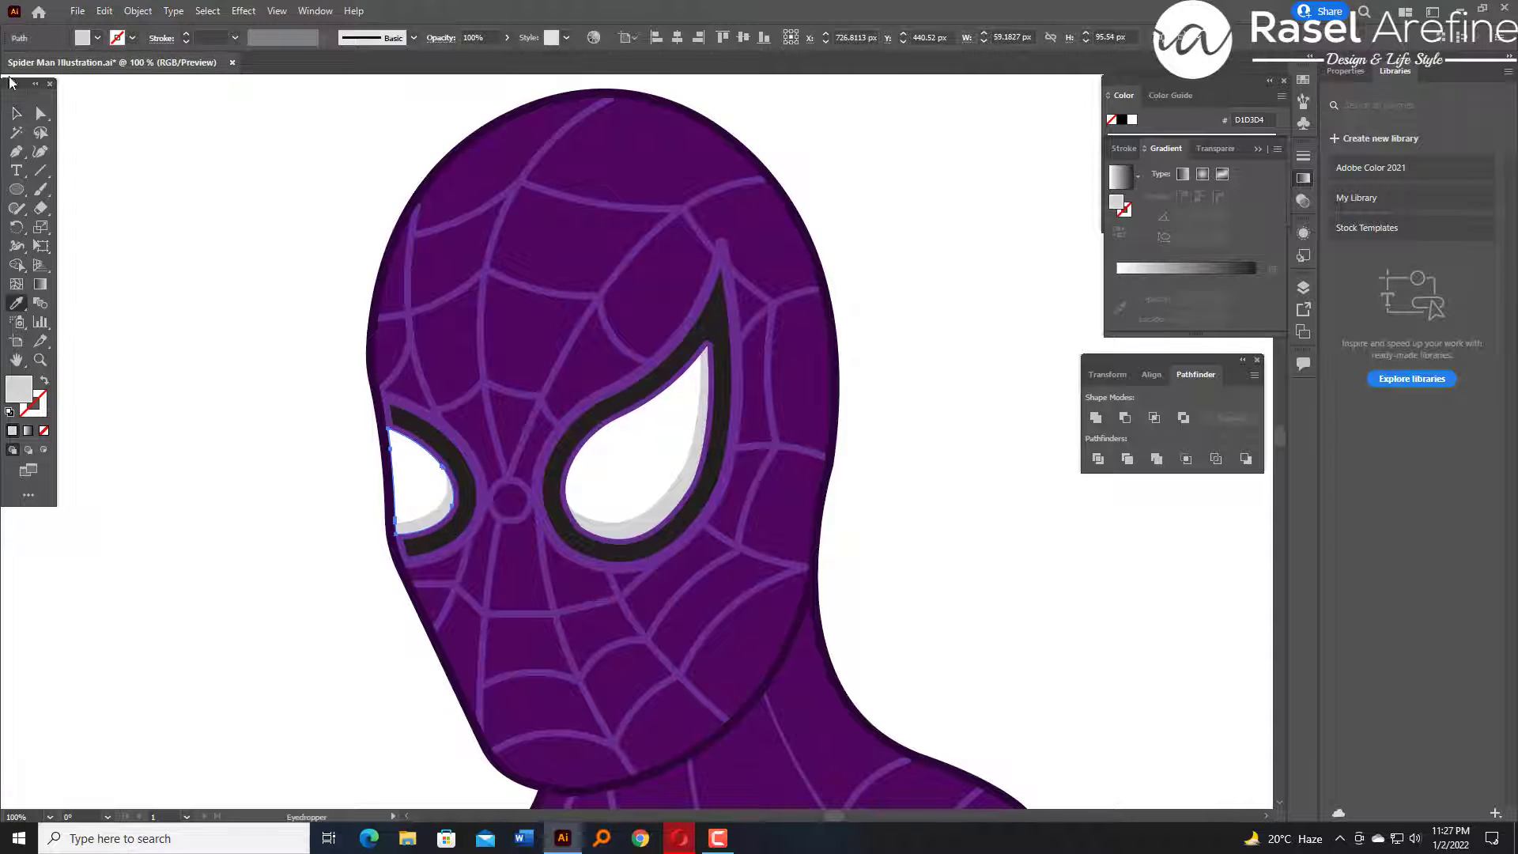
click(15, 113)
click(639, 493)
key(Delete)
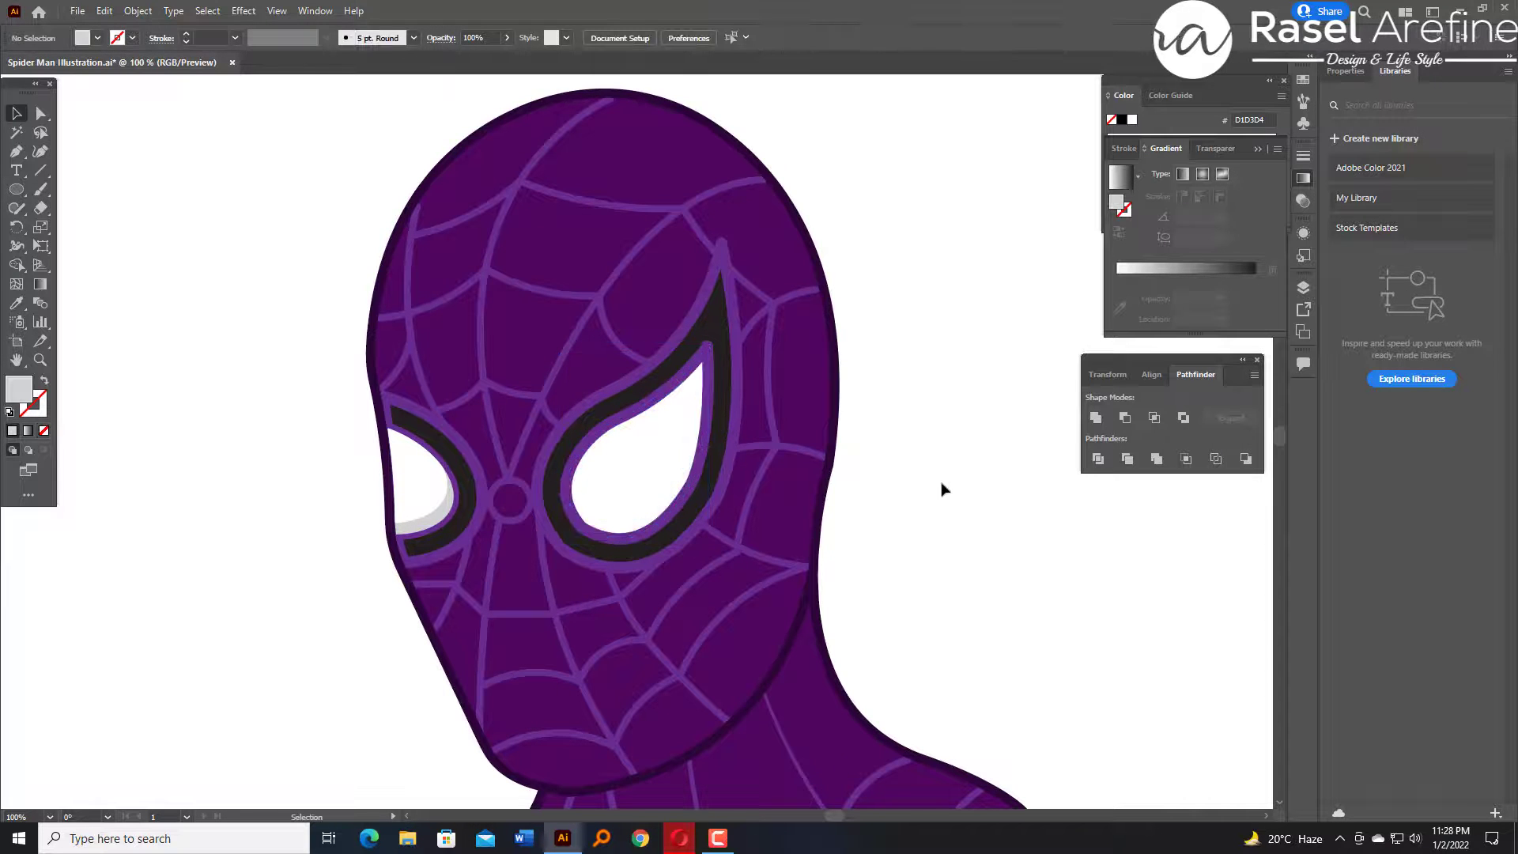
key(ctrl+z)
key(ctrl+z)
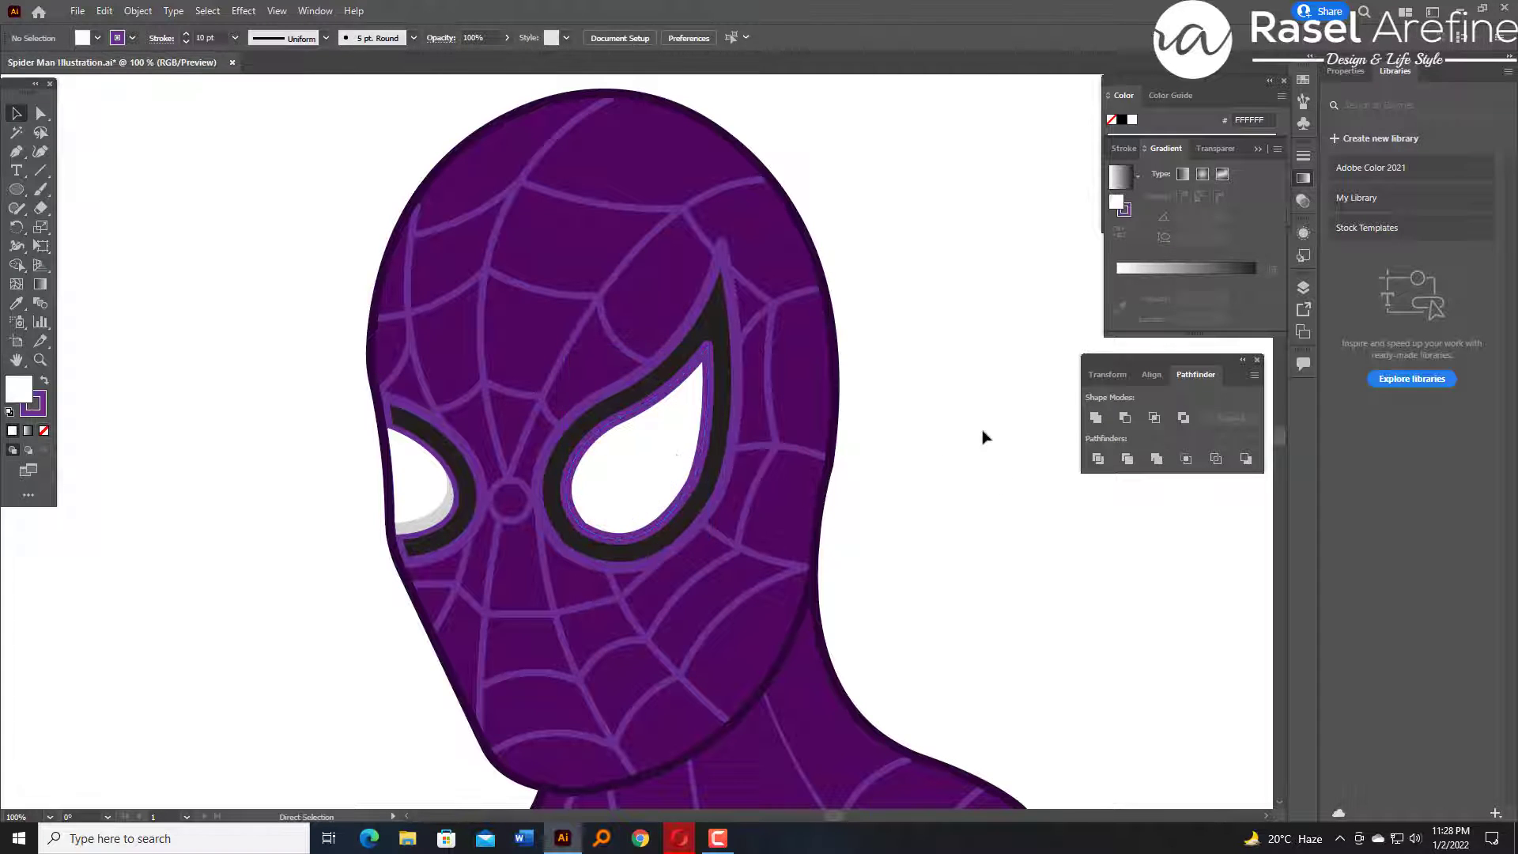
key(ctrl+z)
Restack the larger eye's stroked shape over its white and grey shapes and remove its fill.
click(711, 350)
click(652, 467)
key(ctrl+x)
key(ctrl+b)
click(684, 465)
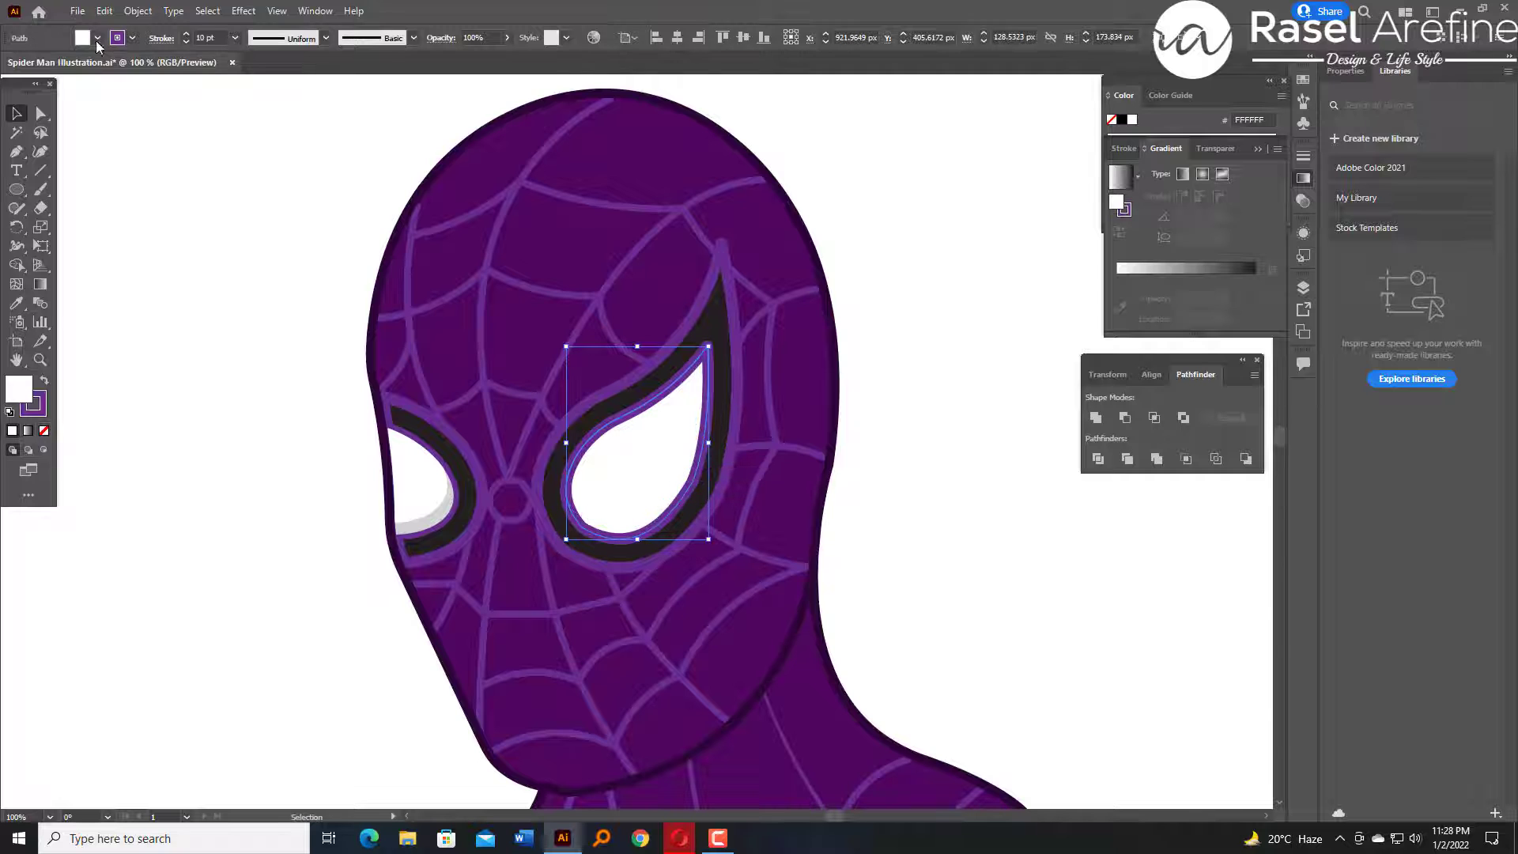
click(97, 39)
click(11, 61)
click(279, 454)
Recolour the larger eye's inner outline stroke to a very dark purple.
click(700, 361)
double_click(37, 408)
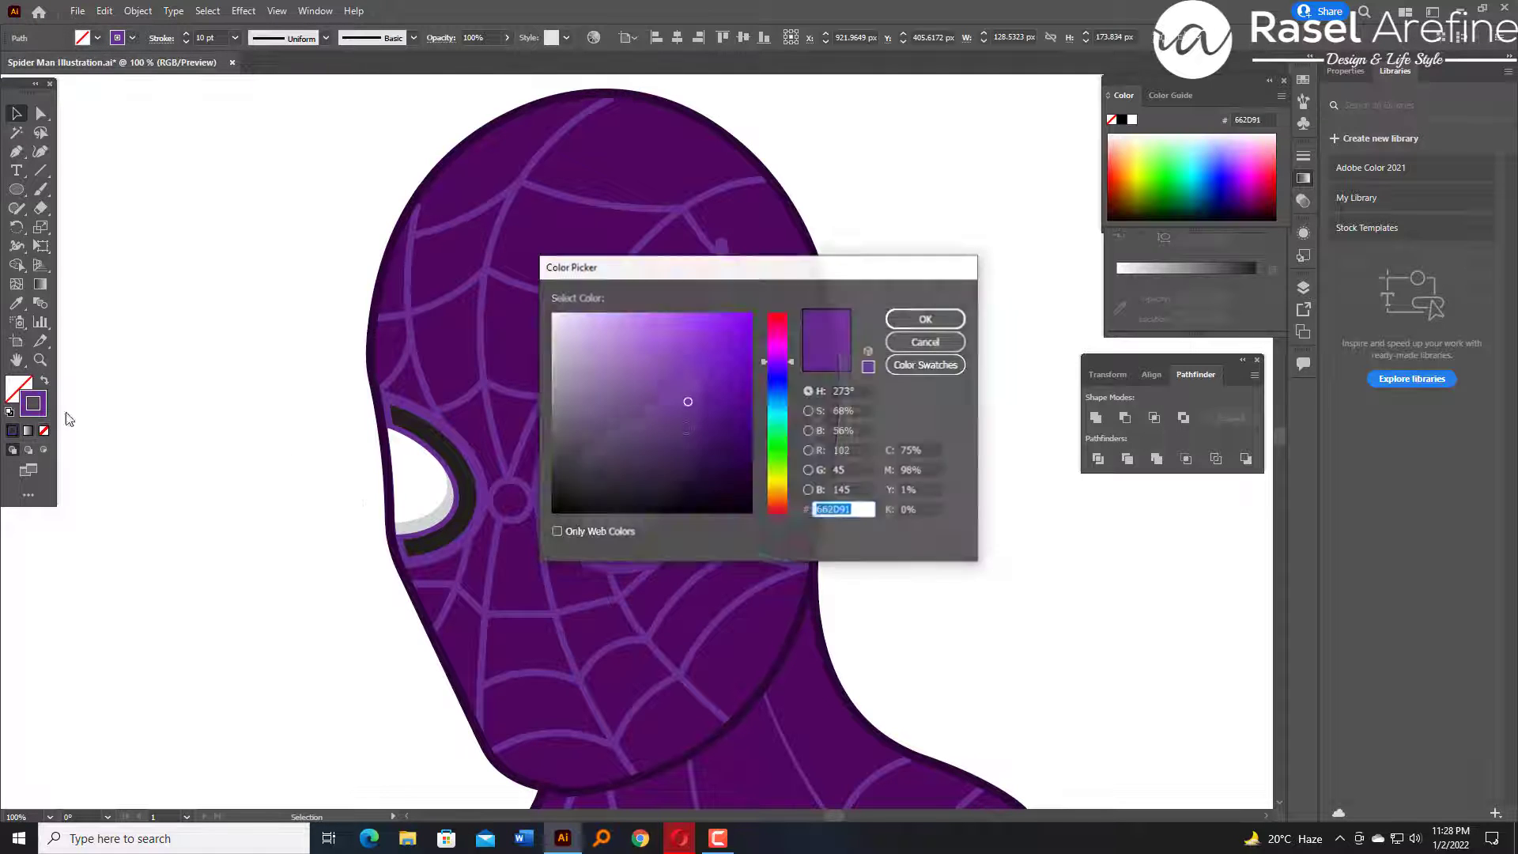
click(734, 476)
click(914, 317)
click(906, 317)
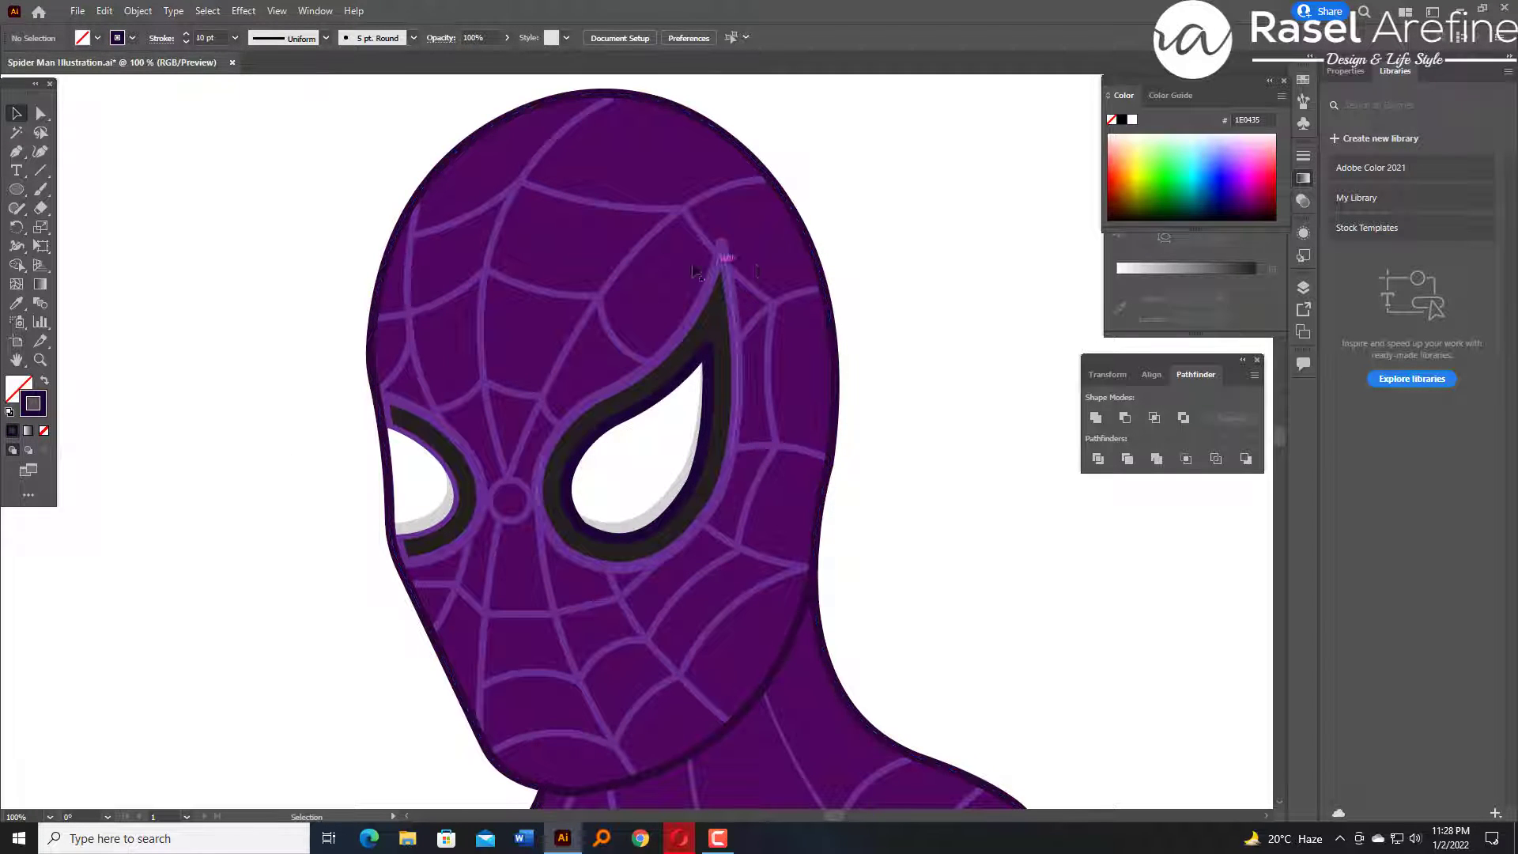
click(418, 494)
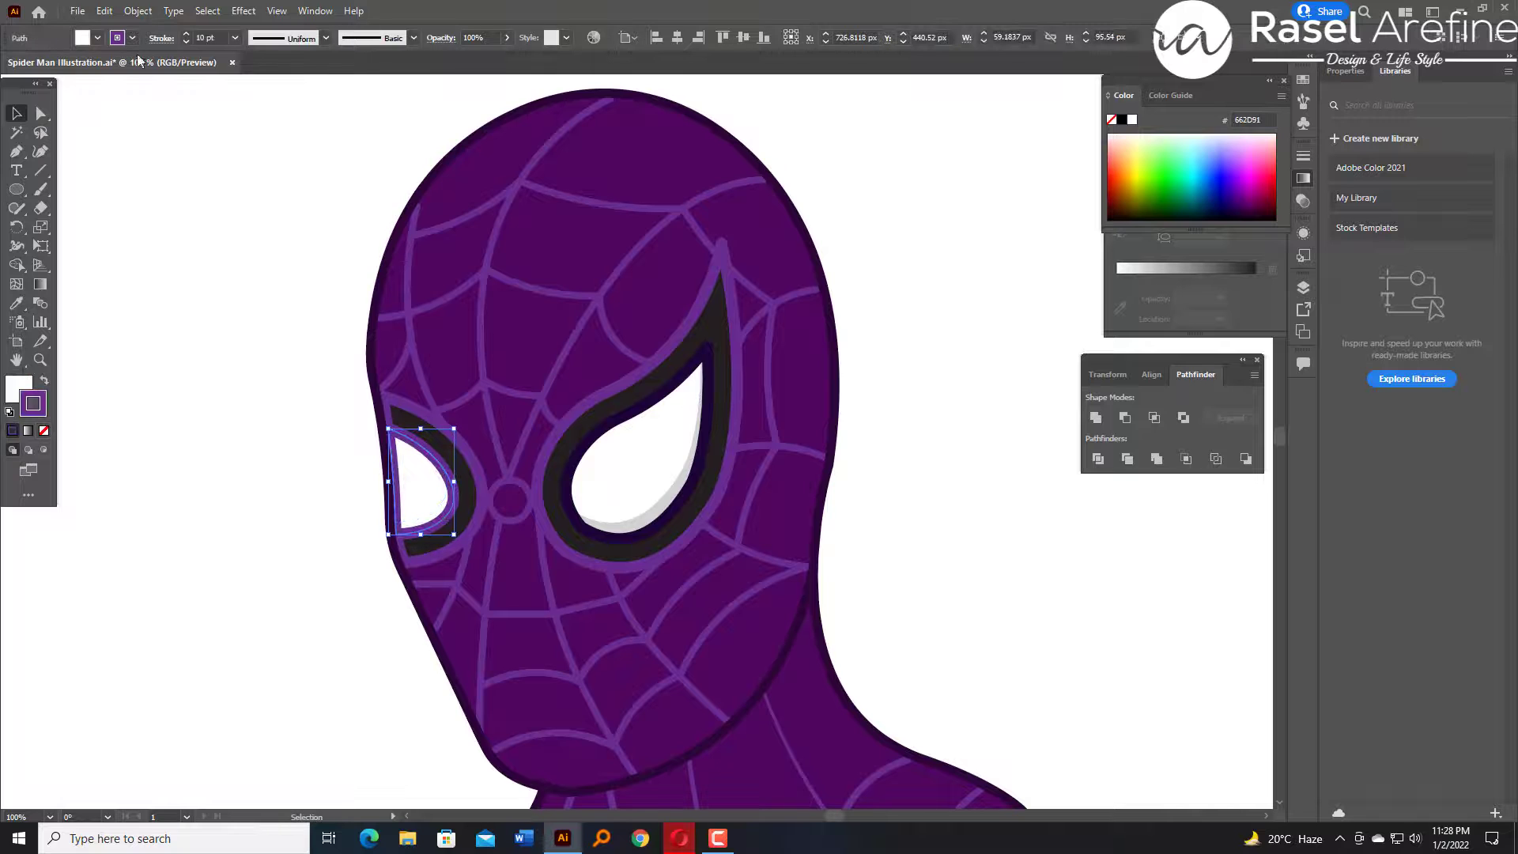
click(210, 373)
Place a copy of the purple silhouette fill slightly right of and below the original.
click(806, 360)
drag(805, 354, 833, 367)
click(889, 322)
scroll(606, 409, down, 3)
scroll(606, 415, up, 2)
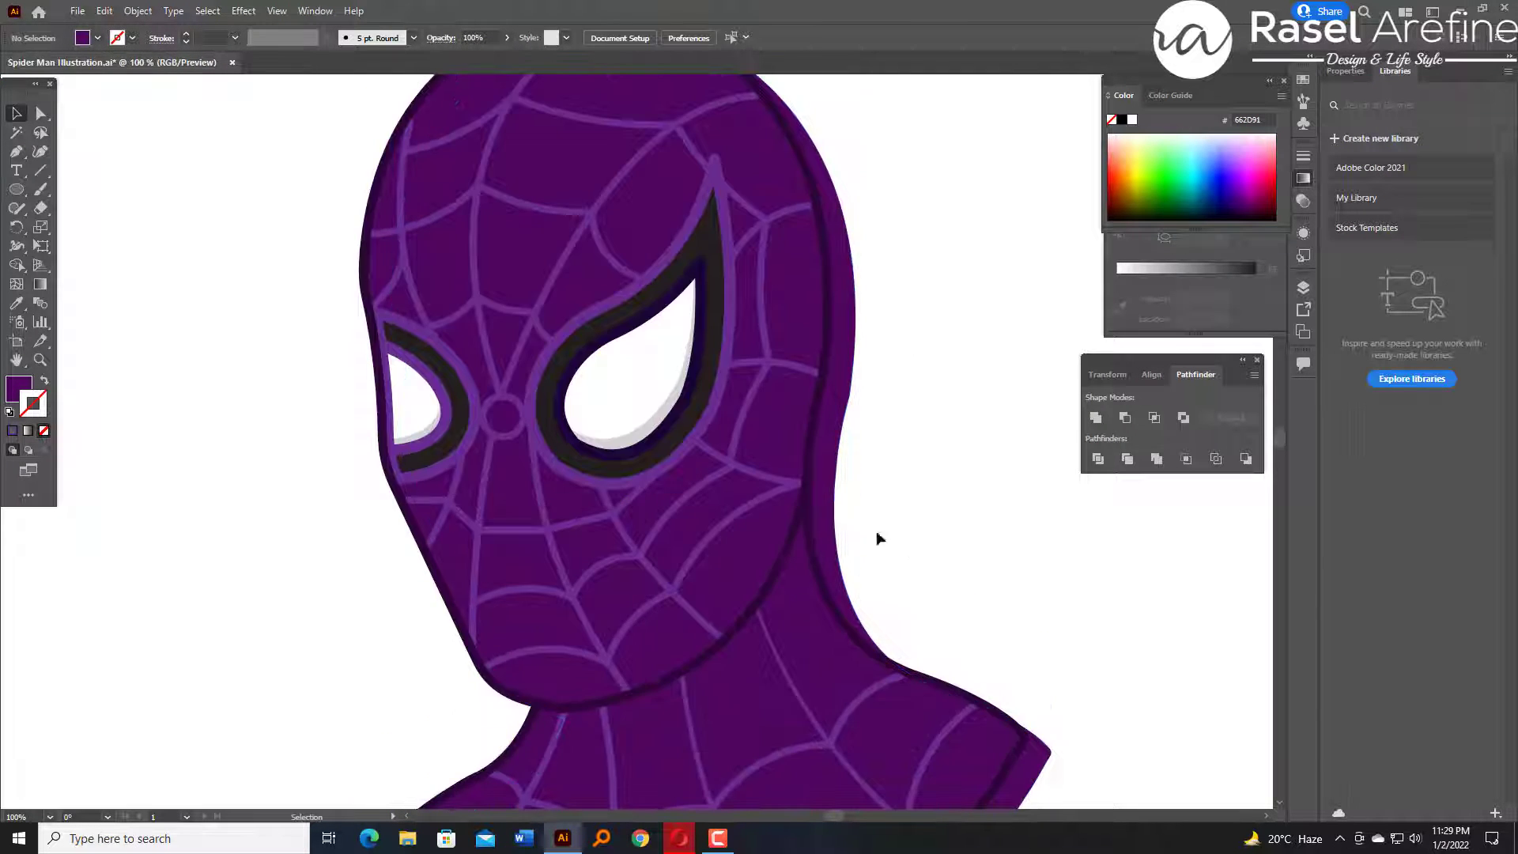
Delete the offset copy of the purple silhouette fill.
click(969, 737)
scroll(968, 737, down, 1)
click(1050, 678)
scroll(1050, 677, down, 2)
scroll(885, 419, up, 4)
click(846, 396)
key(Delete)
click(846, 395)
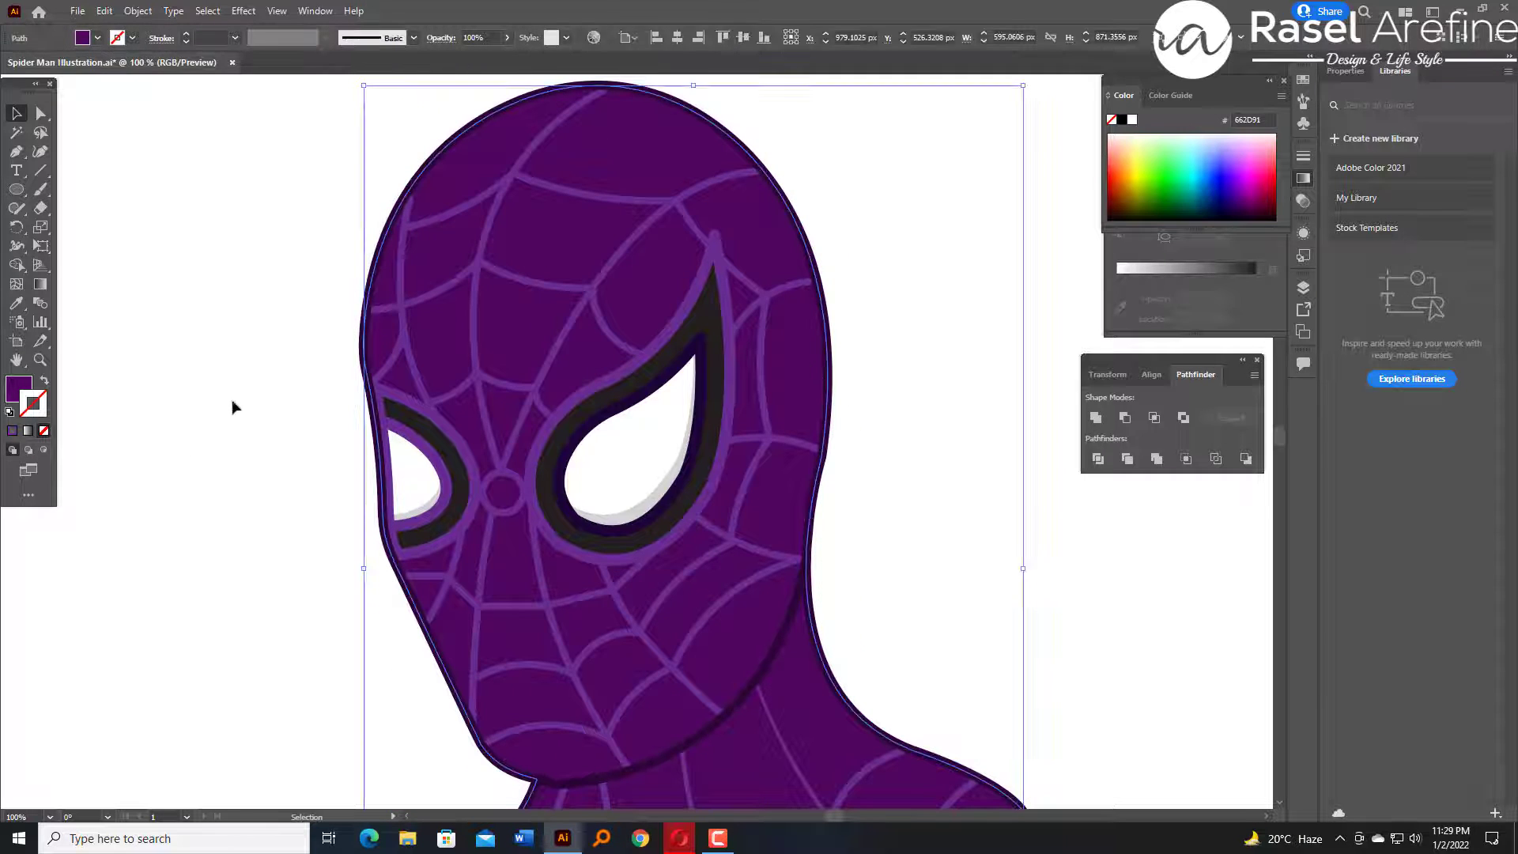
double_click(571, 247)
scroll(571, 247, up, 2)
key(ctrl+minus)
key(ctrl+minus)
double_click(869, 405)
double_click(626, 401)
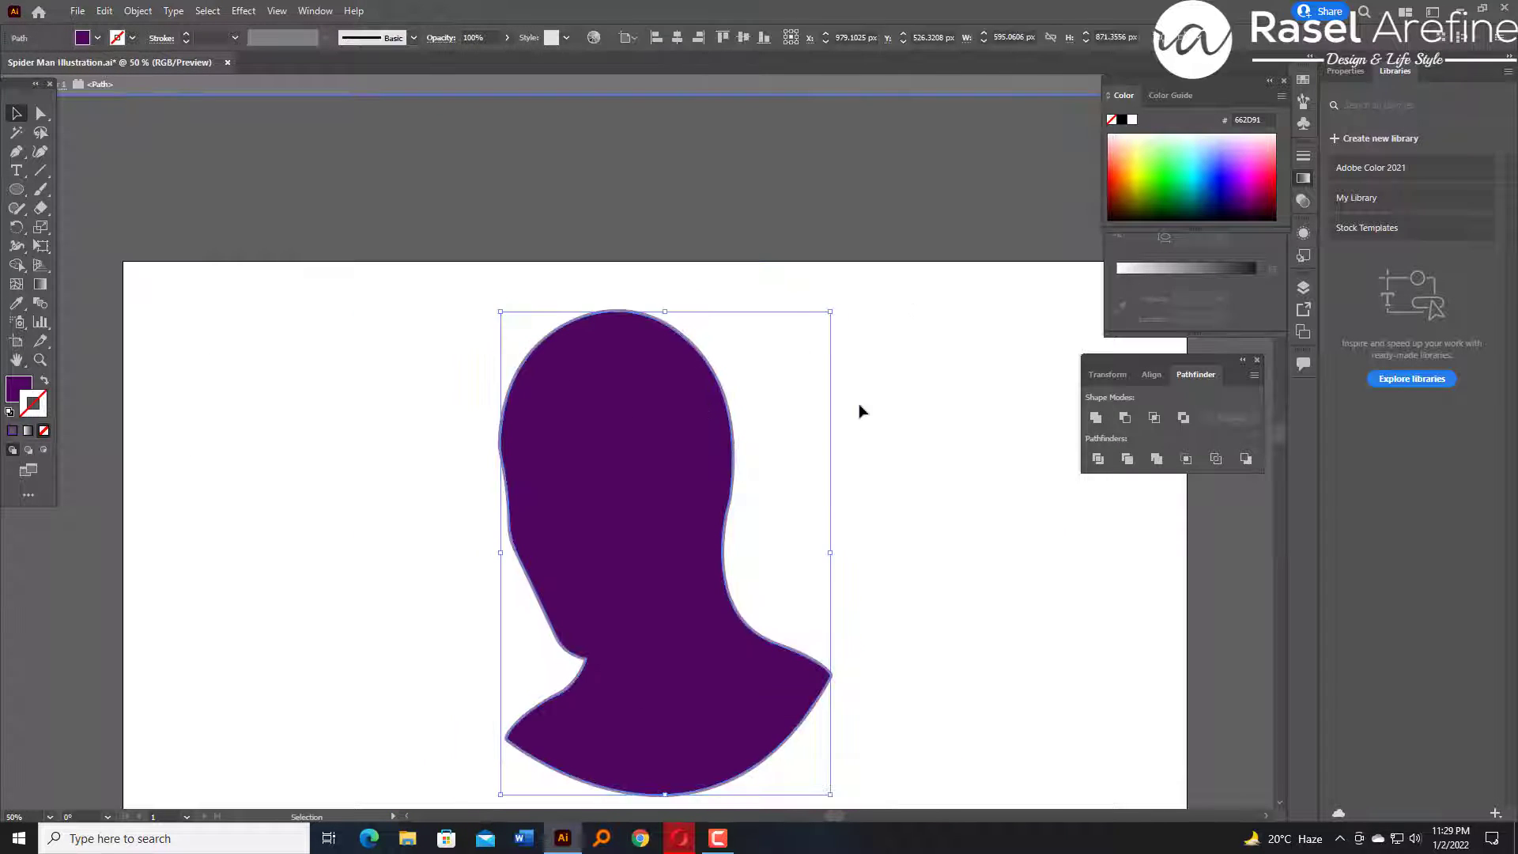
double_click(879, 407)
Place a copy of the silhouette about 7 px right and 14 px below the original and fill it with dark purple 360442.
drag(698, 385, 702, 392)
double_click(19, 388)
click(740, 458)
click(924, 320)
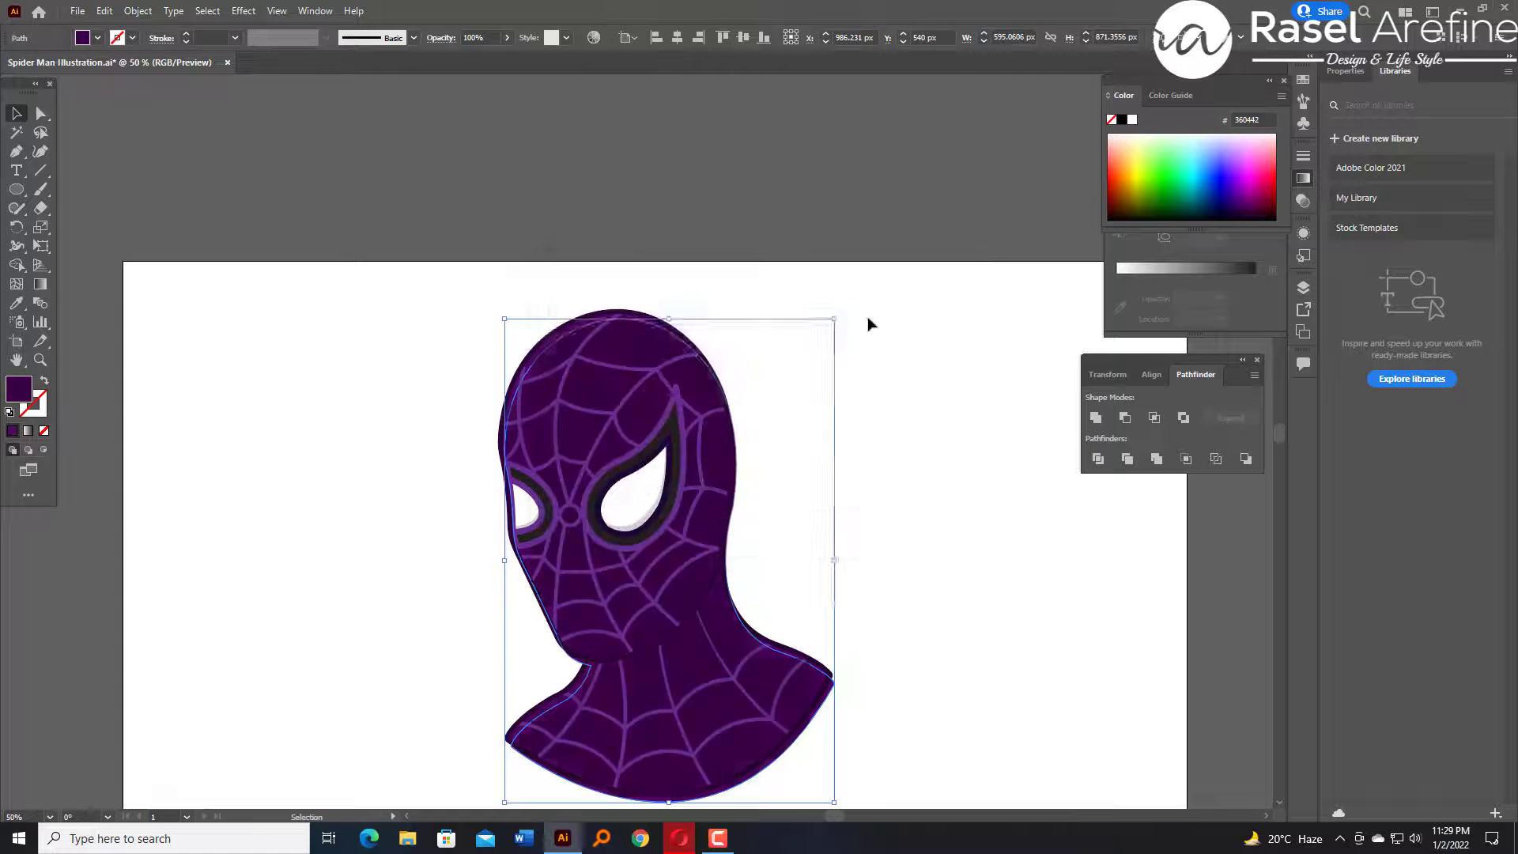
Change the fill of the original silhouette behind the offset copy to pale lilac DFD3E2.
click(895, 409)
key(ctrl+plus)
key(ctrl+plus)
click(408, 307)
double_click(19, 388)
click(727, 426)
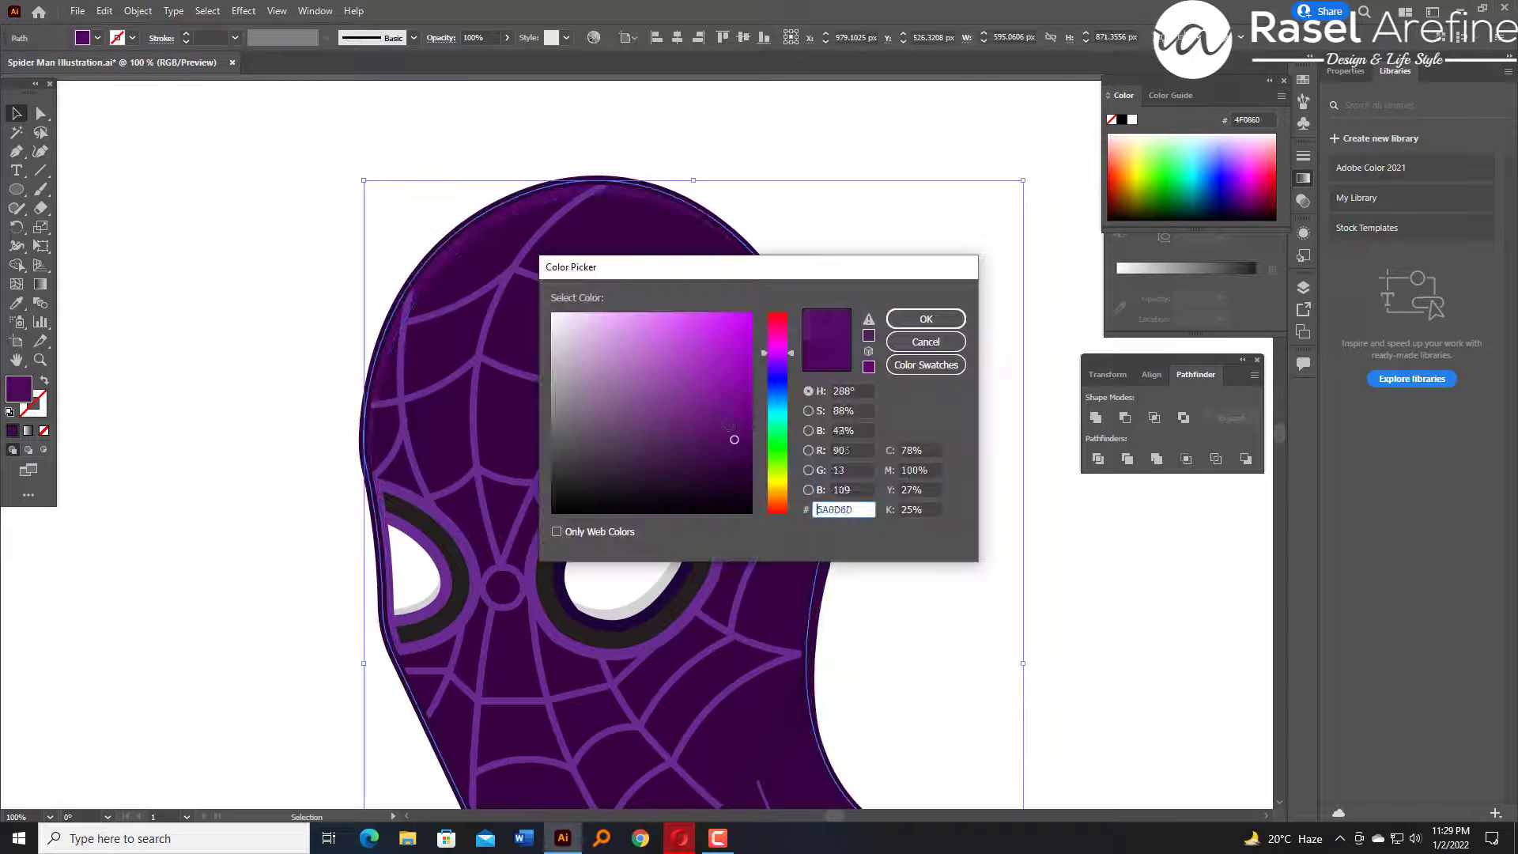
click(925, 319)
Cut away the part of the dark offset copy that extends beyond the original silhouette with the Shape Builder.
scroll(884, 285, down, 4)
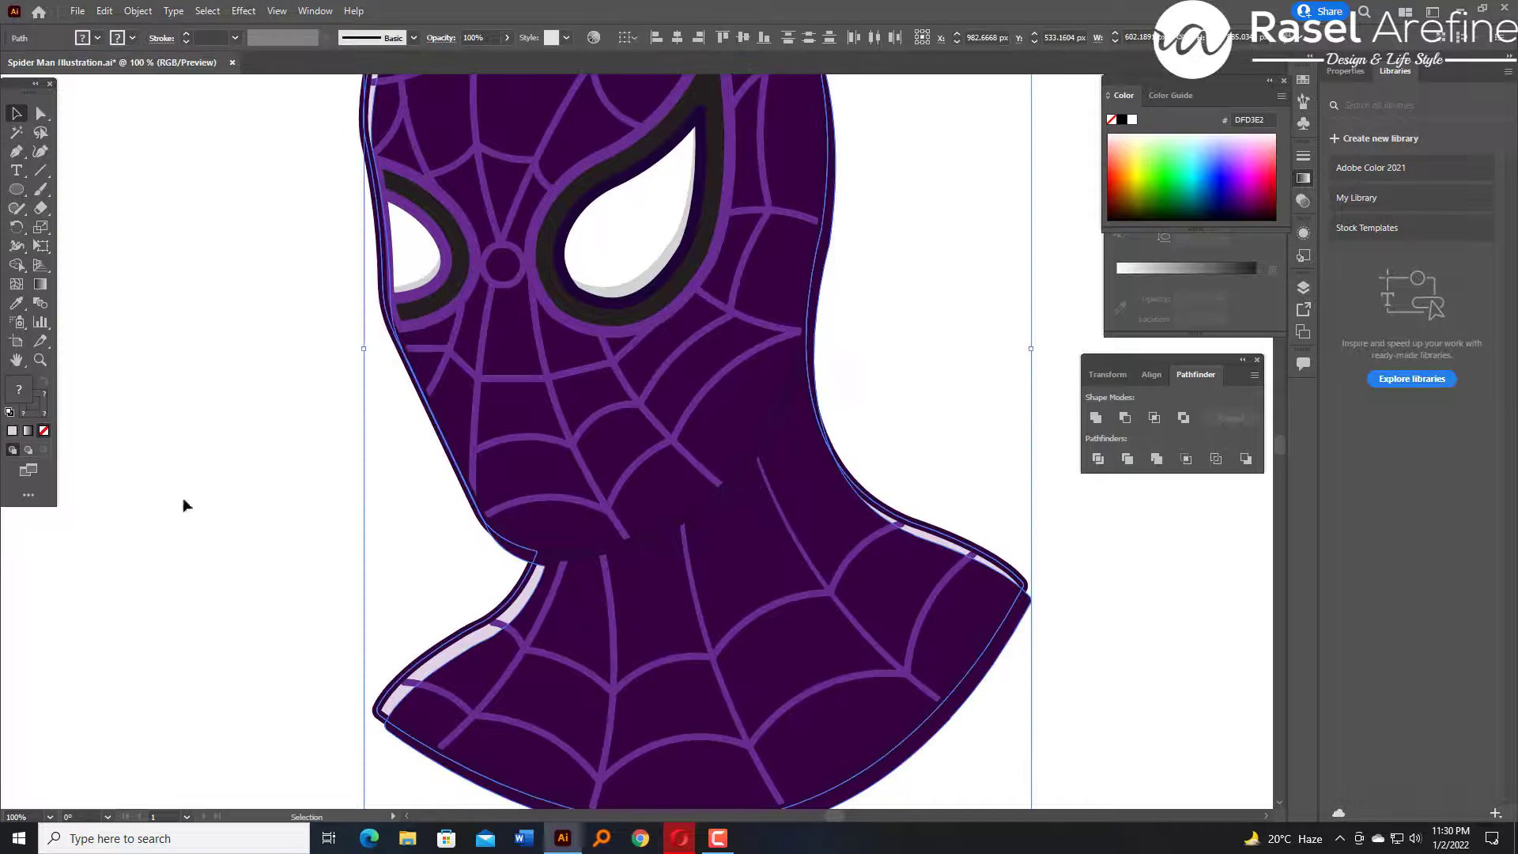
key(shift+m)
alt+click(883, 777)
key(v)
key(a)
click(244, 244)
Pull the upper end of the central web line back from the pale highlight at the crown of the head.
scroll(244, 245, up, 1)
key(ctrl+minus)
key(ctrl+minus)
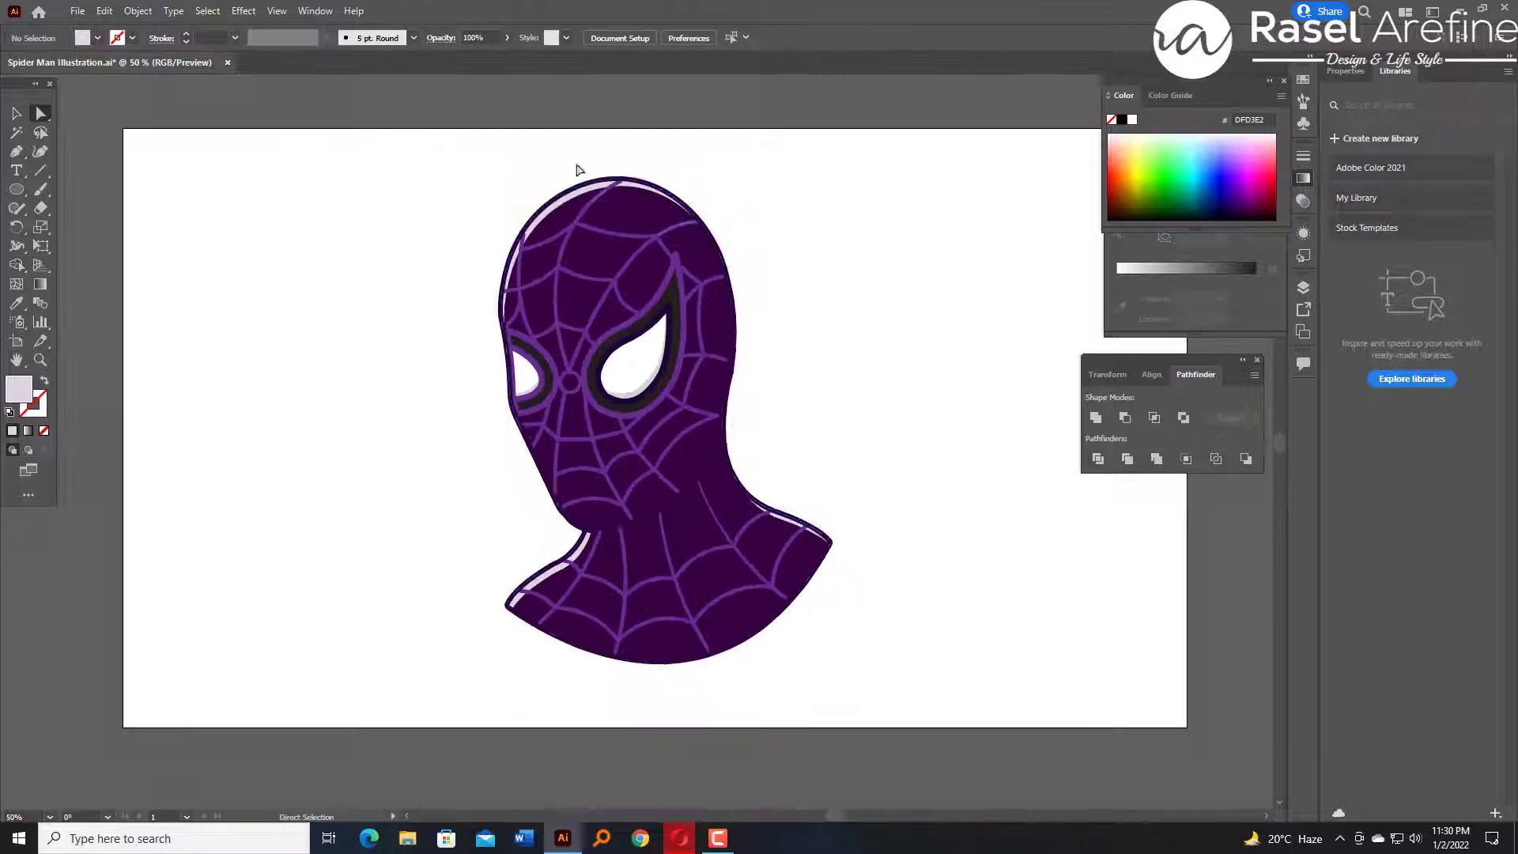
key(ctrl+plus)
click(603, 264)
key(ctrl+plus)
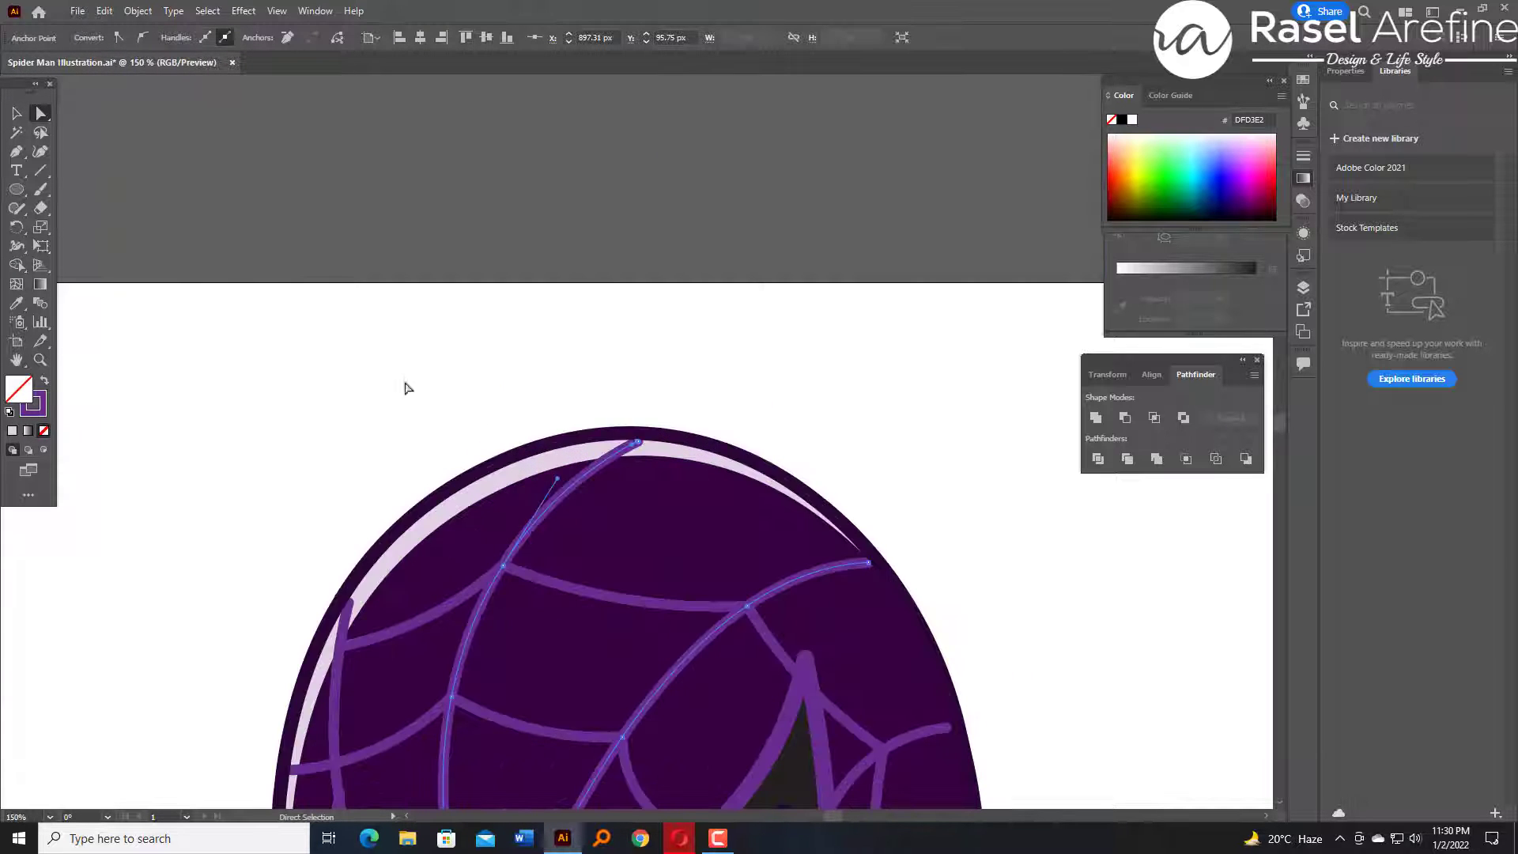
click(641, 456)
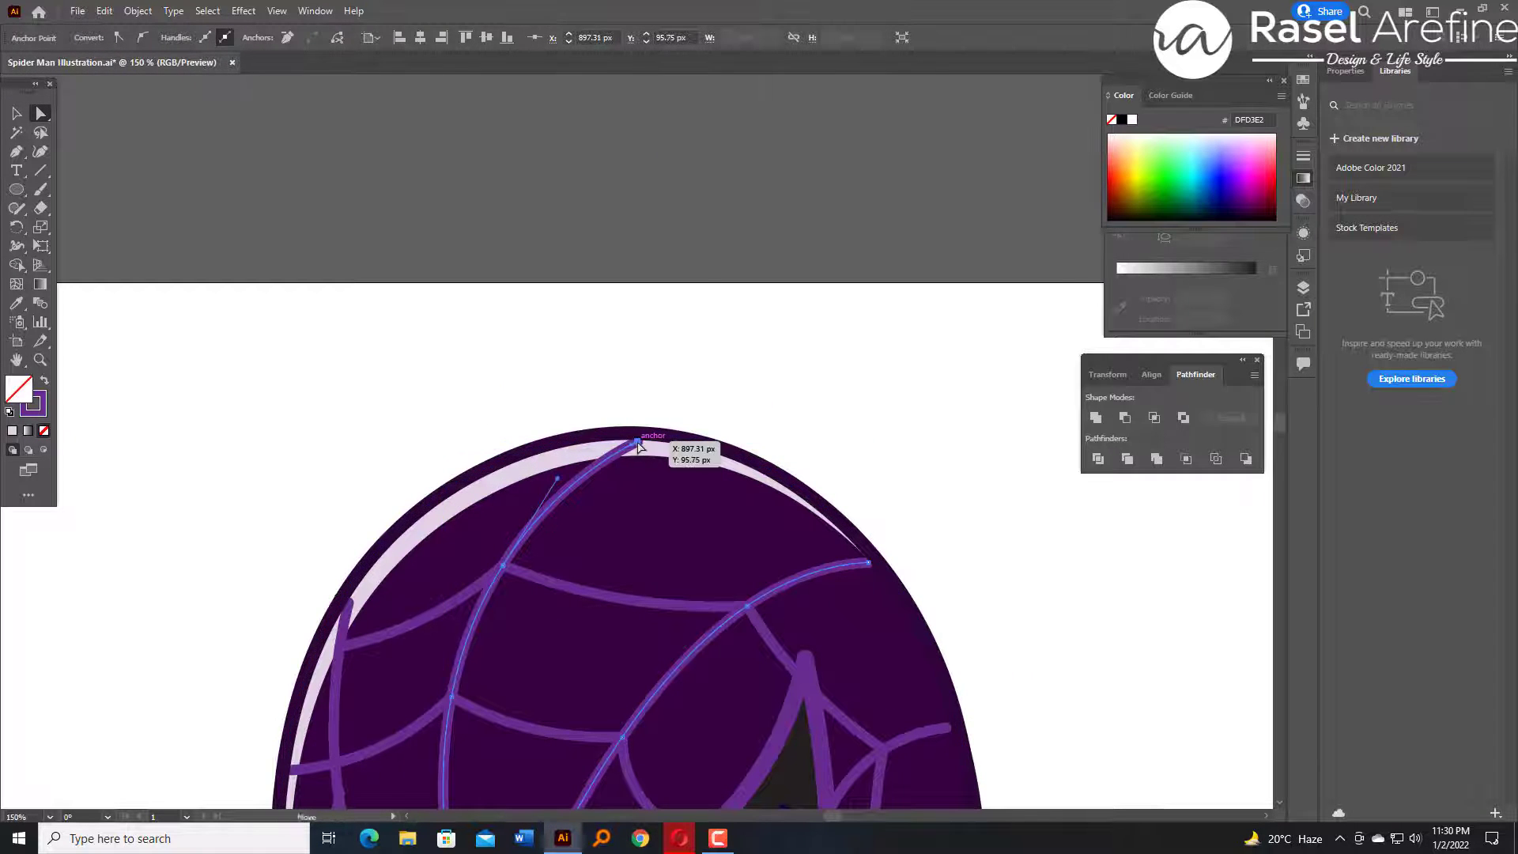
click(639, 447)
key(Delete)
click(637, 441)
key(Delete)
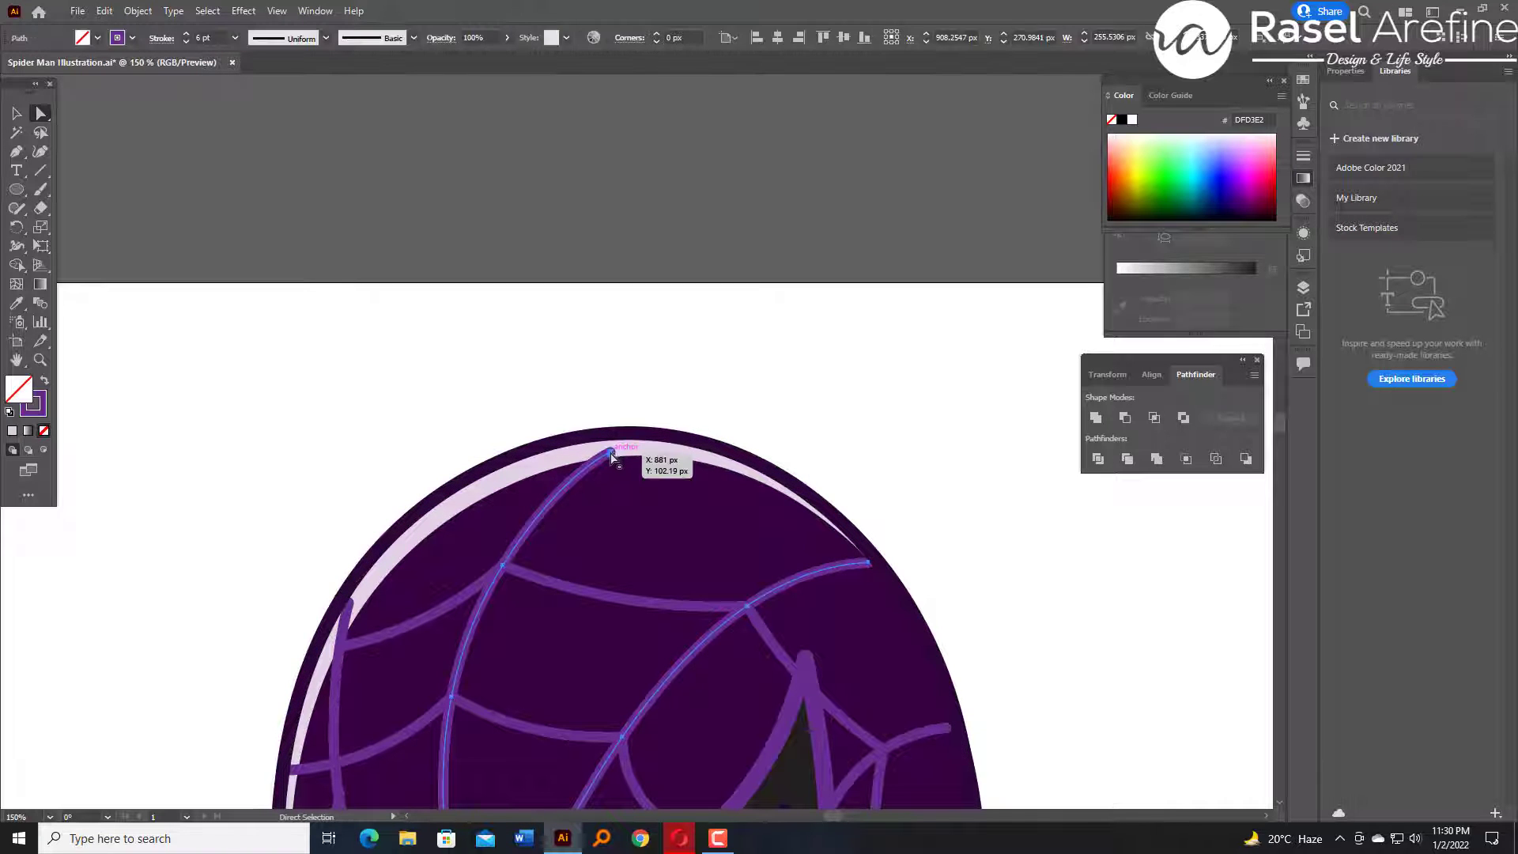
drag(611, 453, 614, 461)
click(690, 417)
Delete the top end of the leftmost vertical web line where it crosses the pale highlight.
scroll(710, 395, down, 2)
scroll(710, 395, down, 1)
click(351, 489)
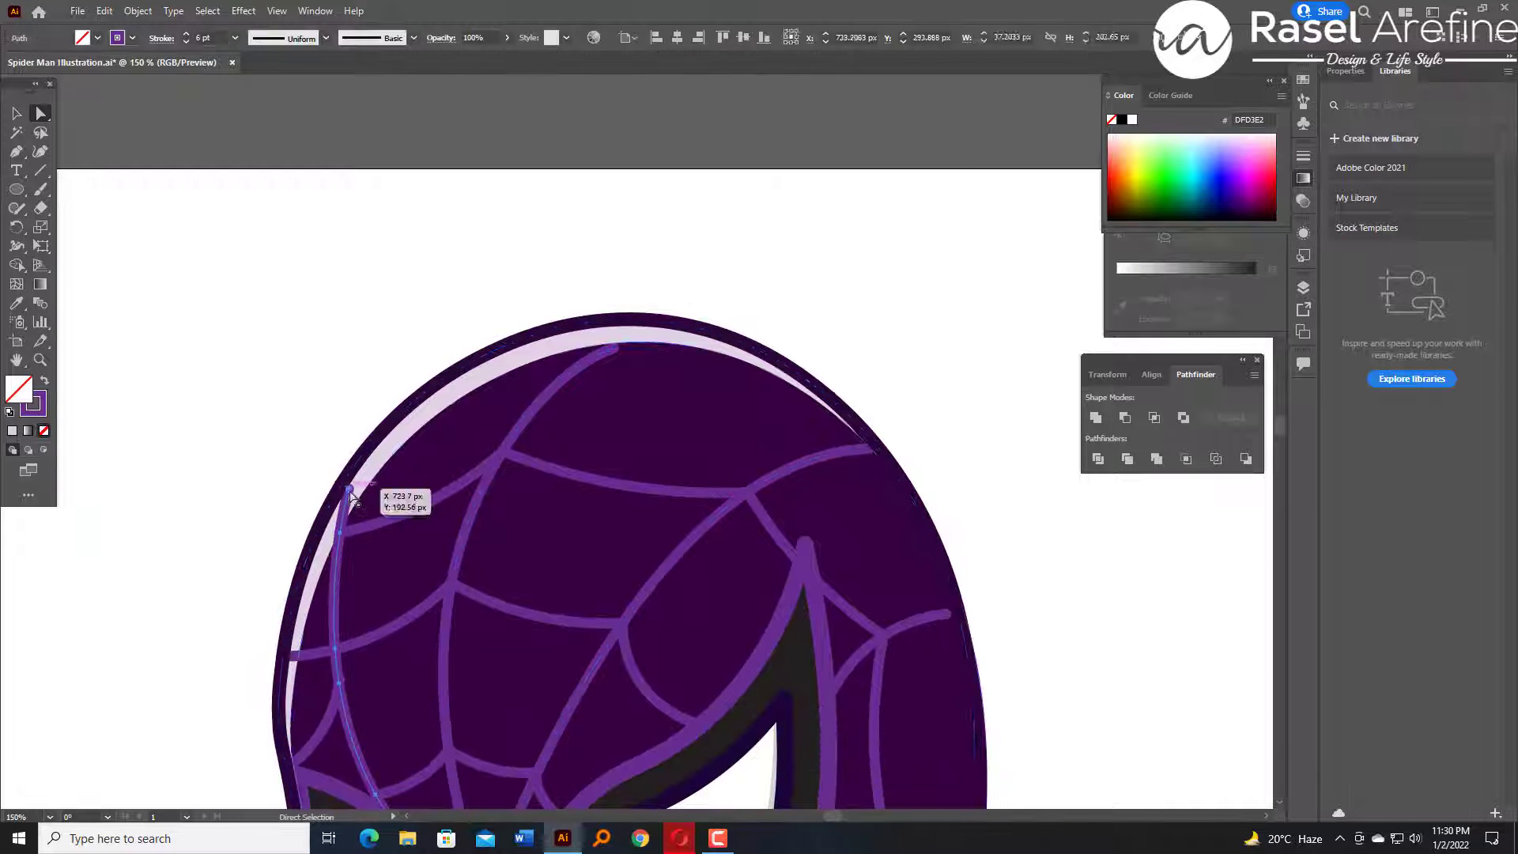
key(ctrl+shift+a)
Join the shortened vertical web line to the adjoining cross line and round the corner where they meet.
right_click(354, 534)
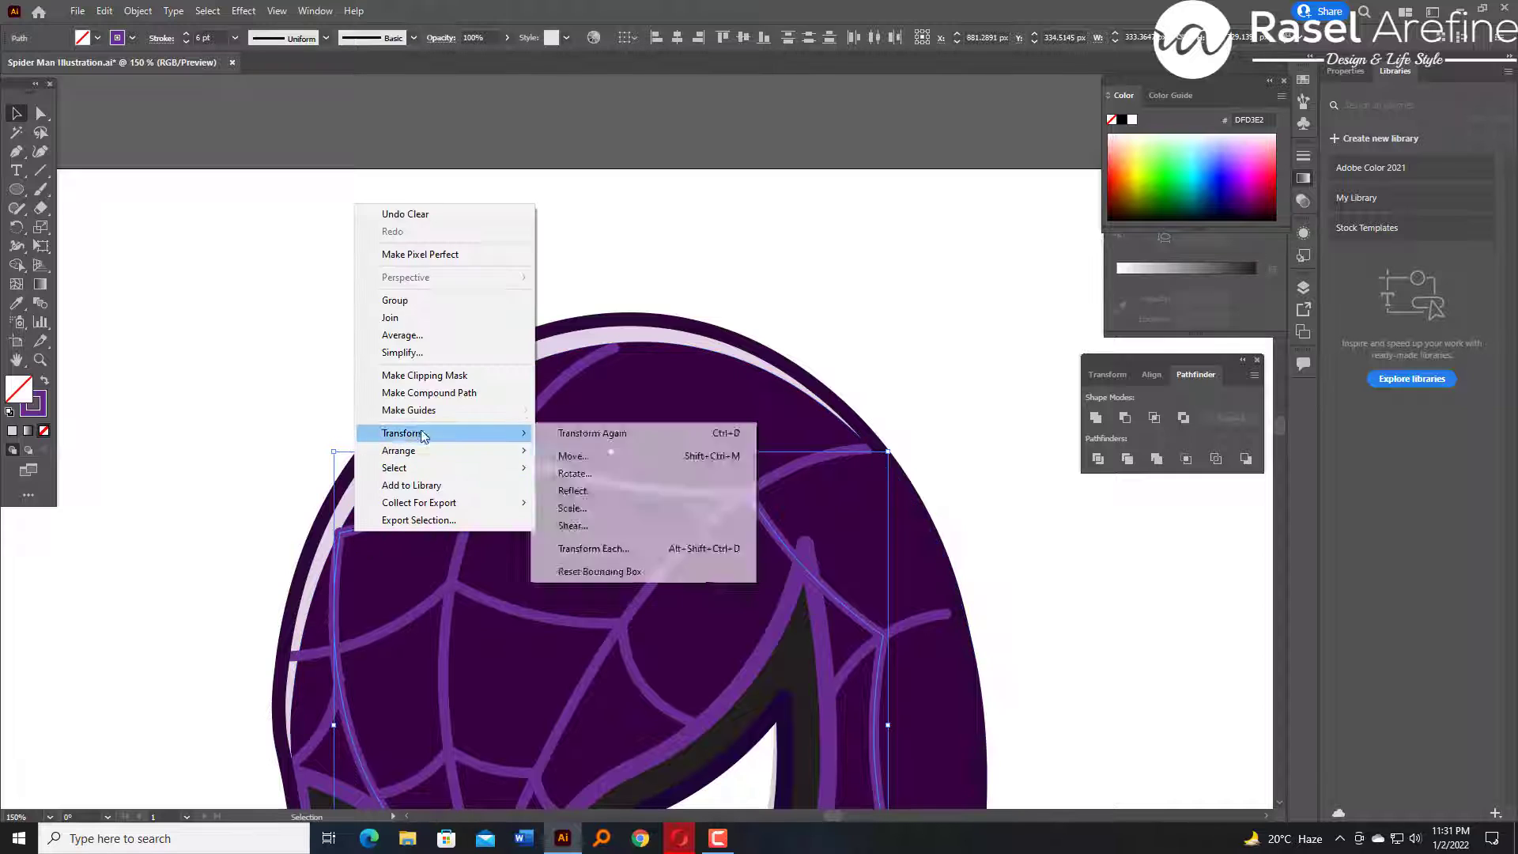
click(318, 468)
click(349, 541)
click(340, 535)
key(a)
drag(350, 542, 362, 551)
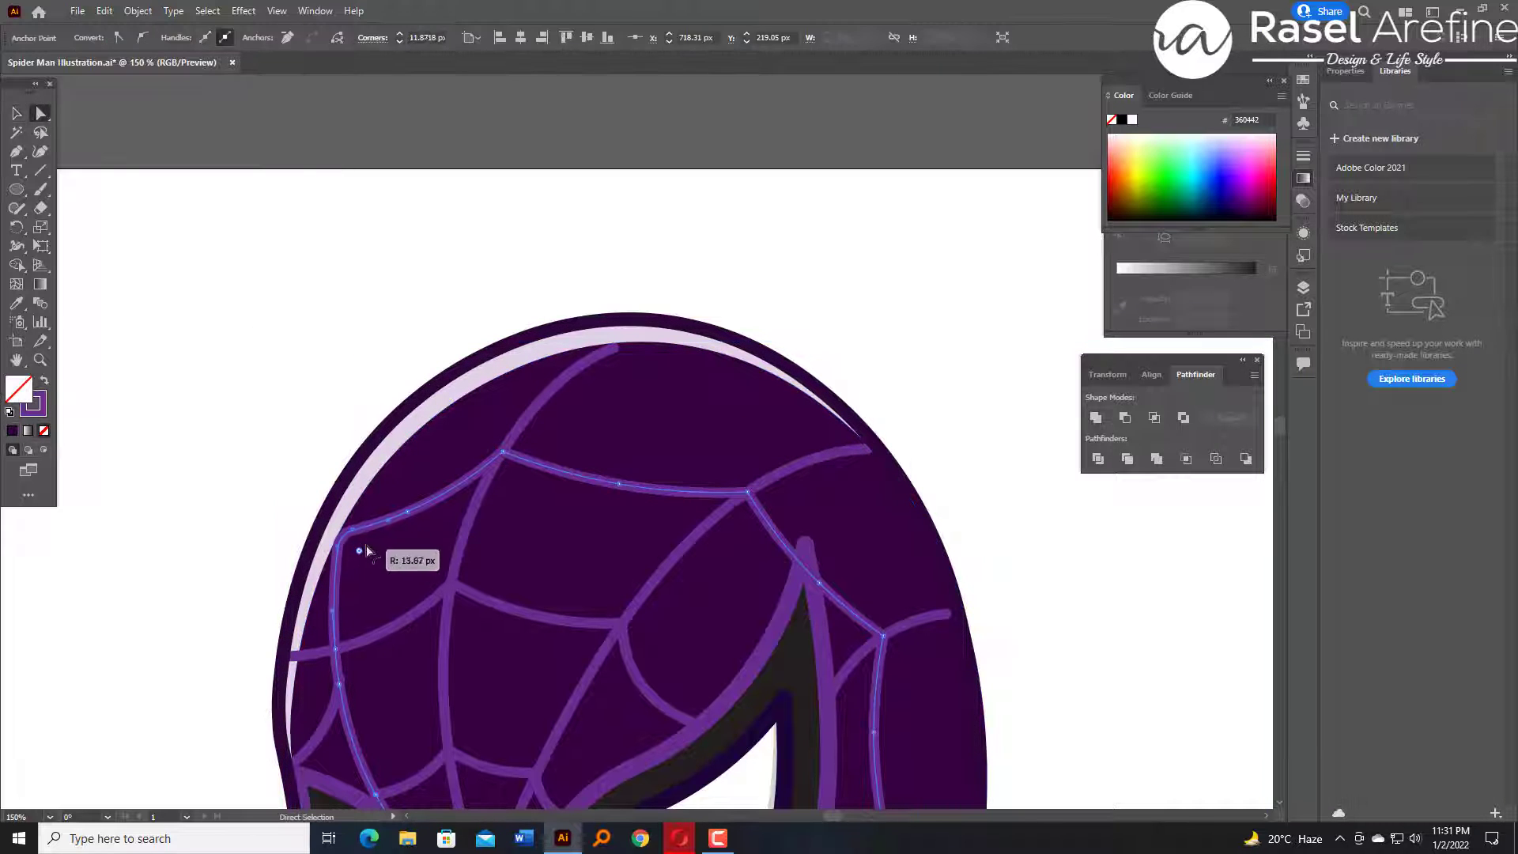
click(230, 398)
Examine the whole head with its pale edge highlight and the adjusted web lines.
key(ctrl+minus)
key(ctrl+minus)
key(ctrl+minus)
key(ctrl+minus)
key(ctrl+equal)
key(ctrl+equal)
drag(502, 542, 485, 440)
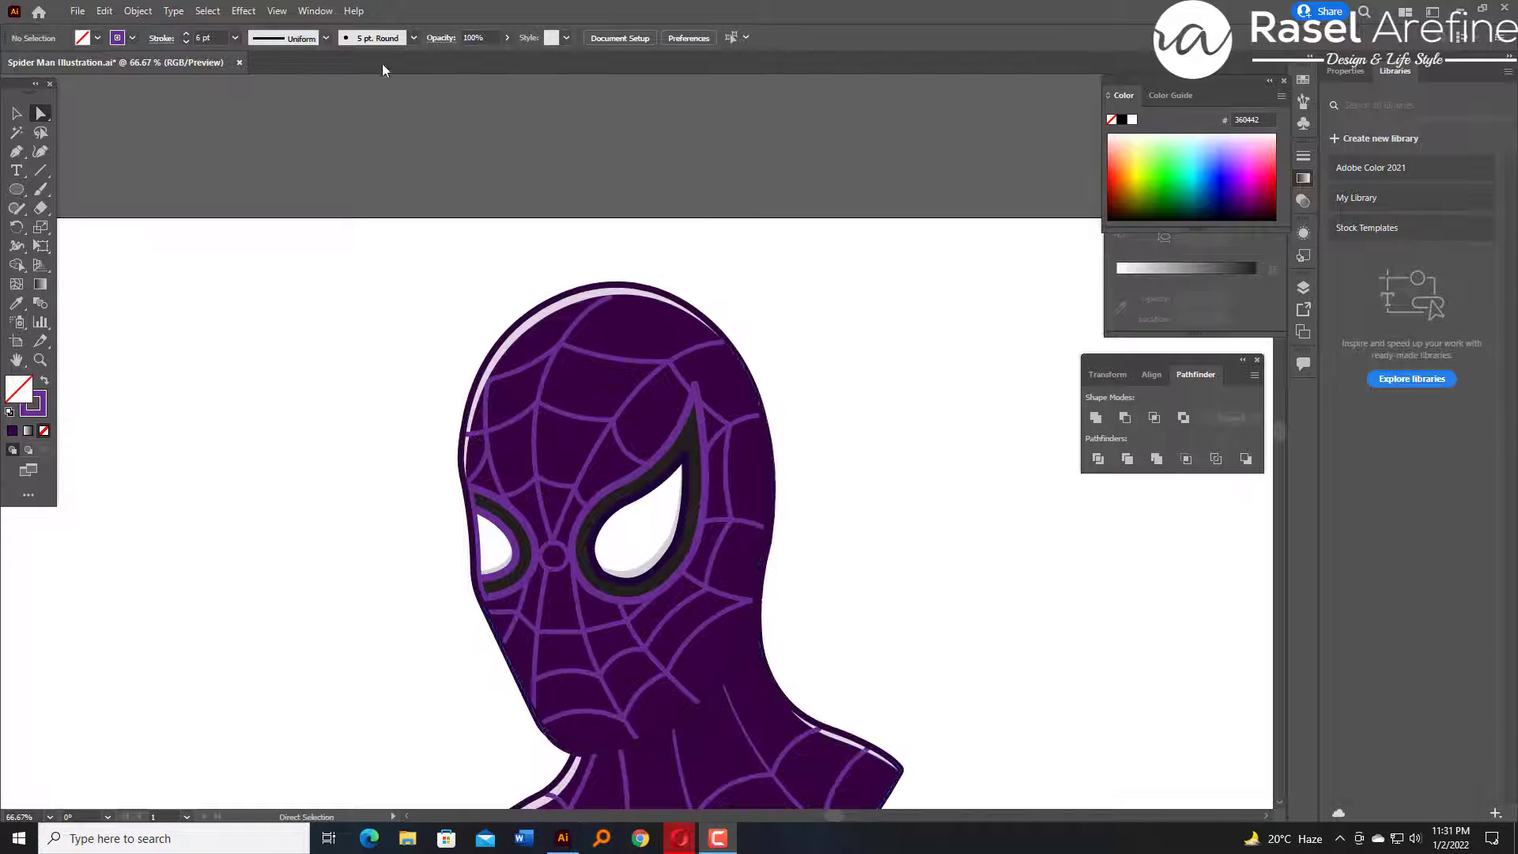
scroll(648, 448, down, 1)
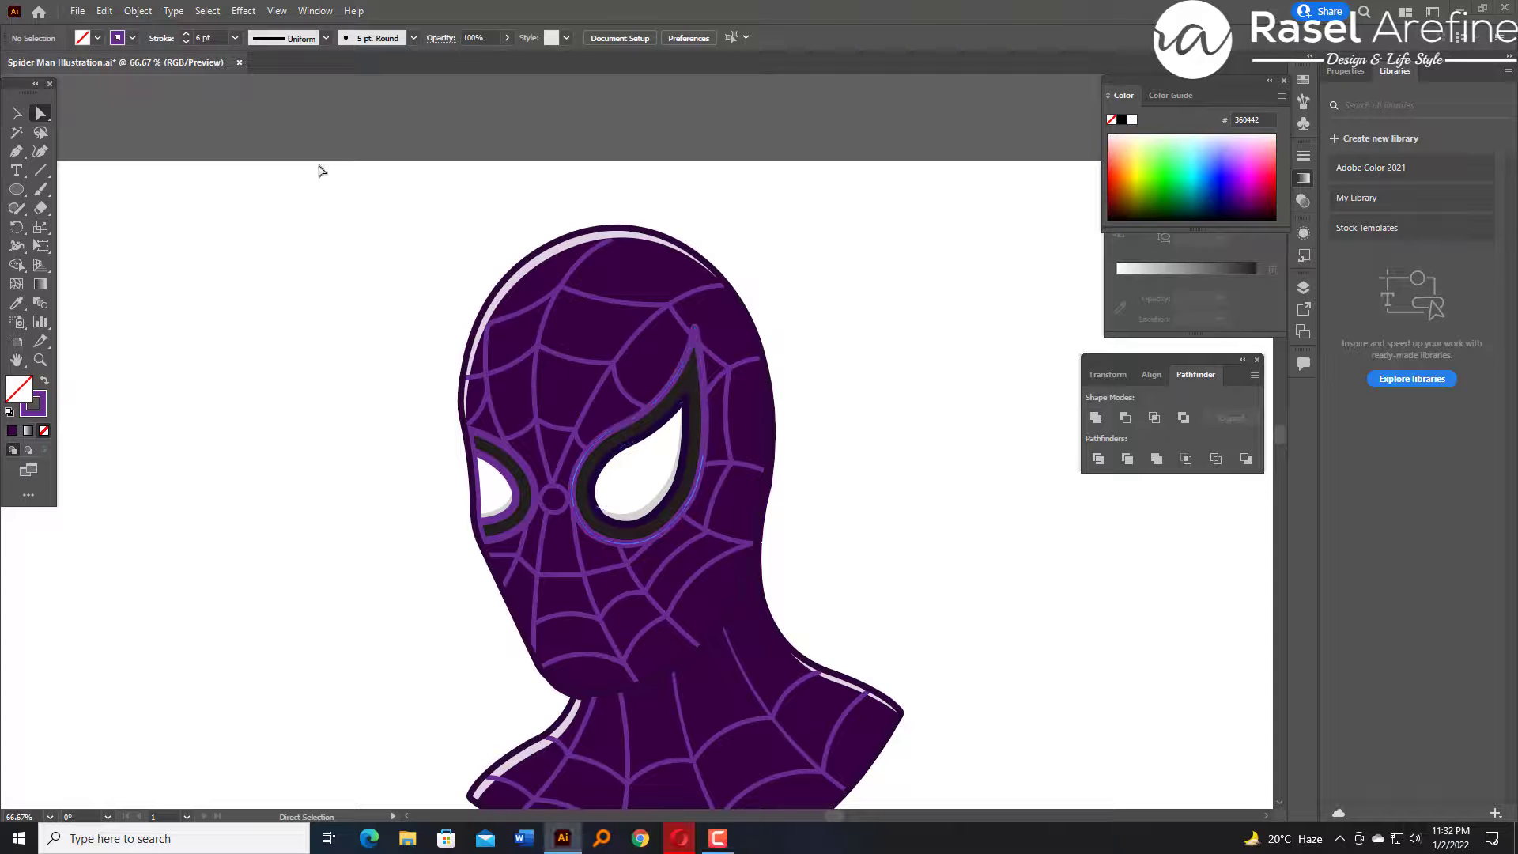
Try removing the purple stroke from the larger eye's black outer shape.
key(v)
key(ctrl+equal)
key(ctrl+equal)
drag(344, 503, 282, 451)
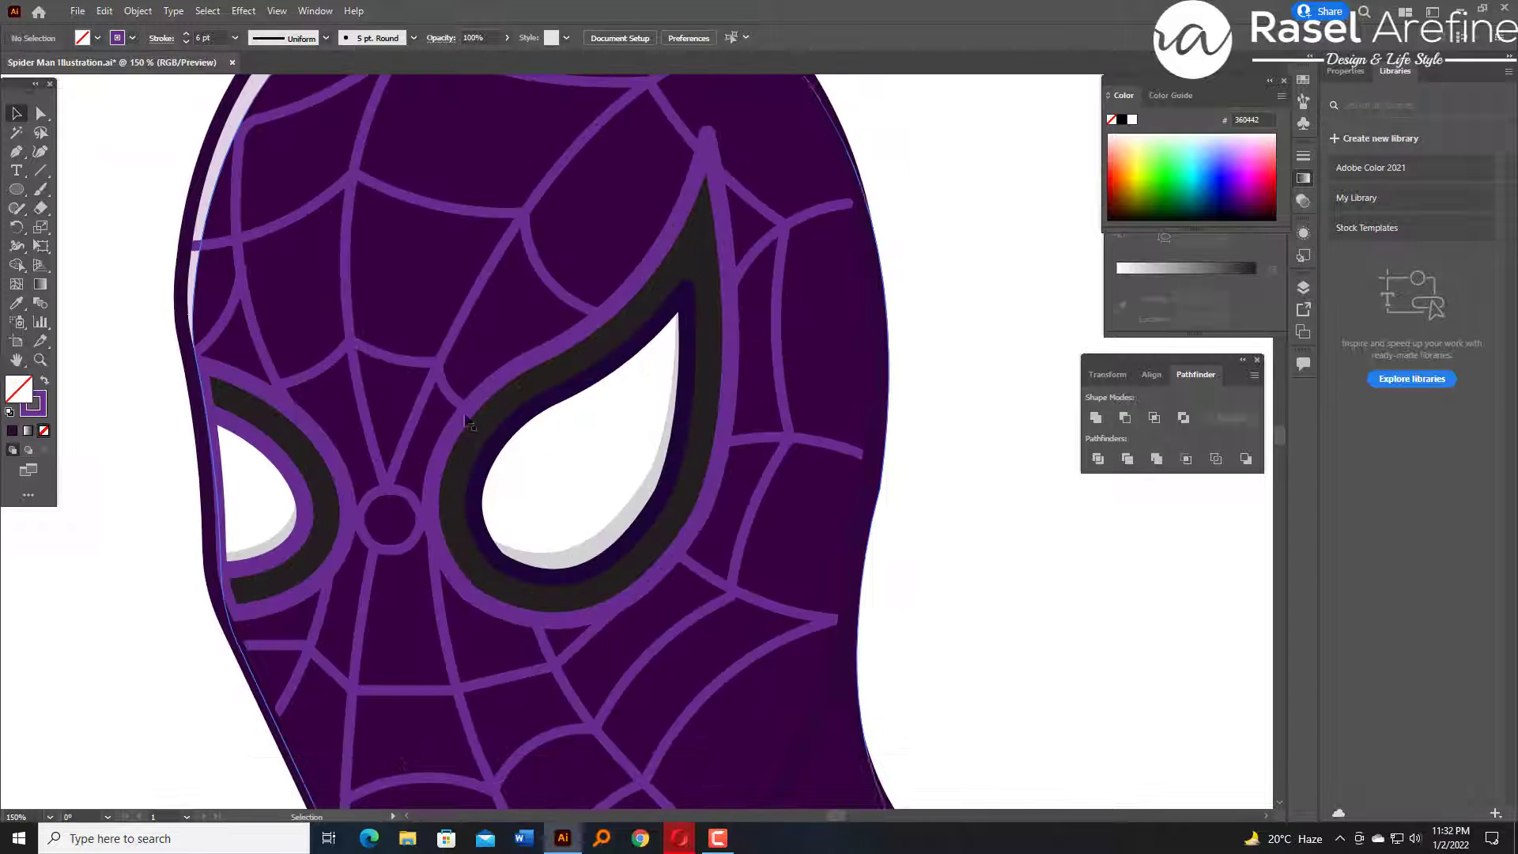
click(593, 419)
click(668, 501)
click(567, 366)
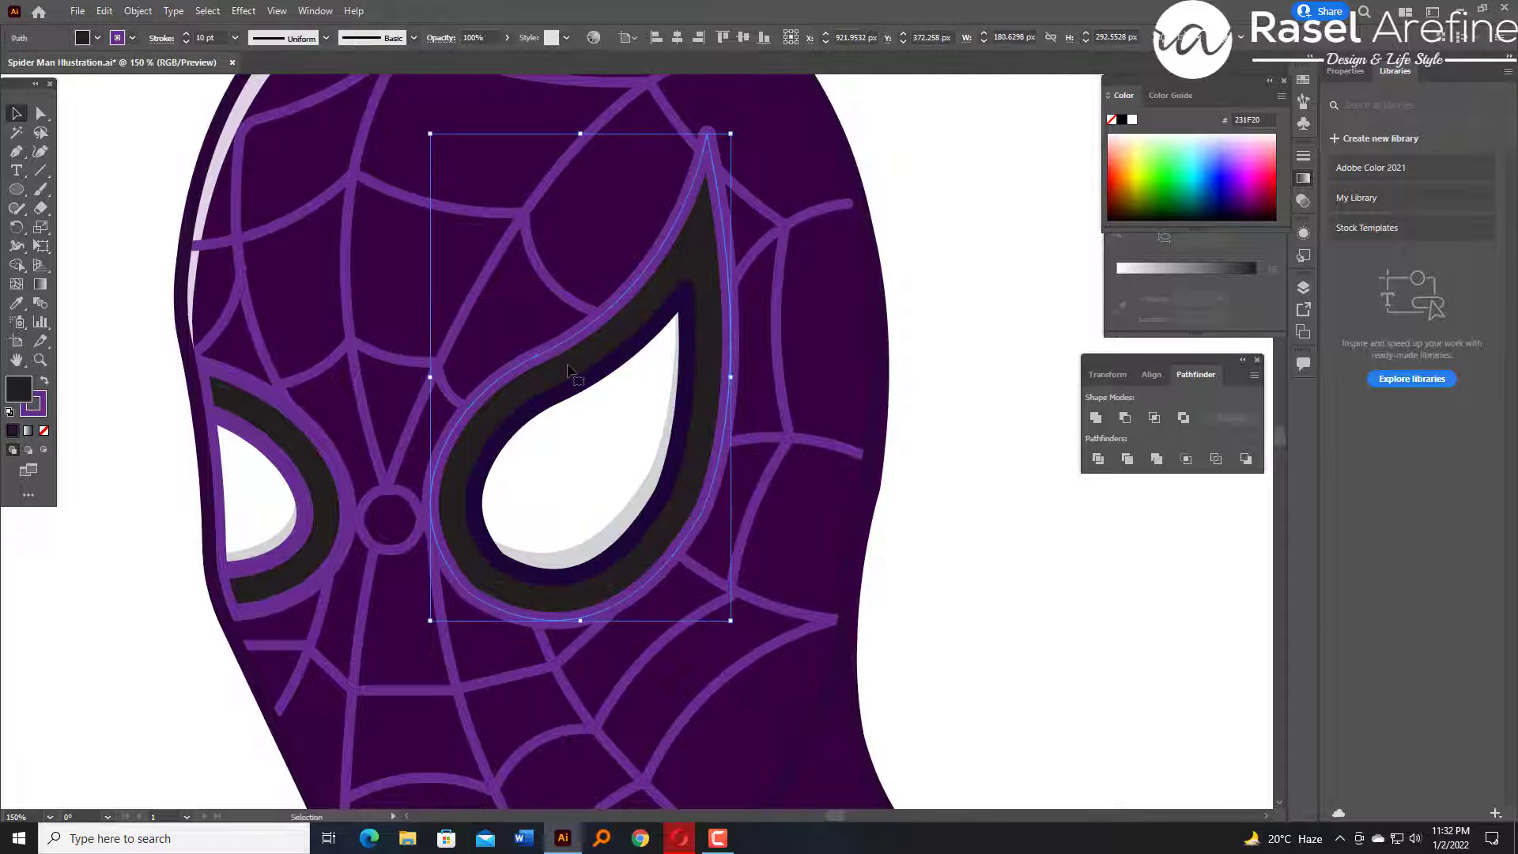
click(132, 38)
click(11, 64)
Try a yellow fill, D6C92B, on the larger eye's outer shape.
click(132, 38)
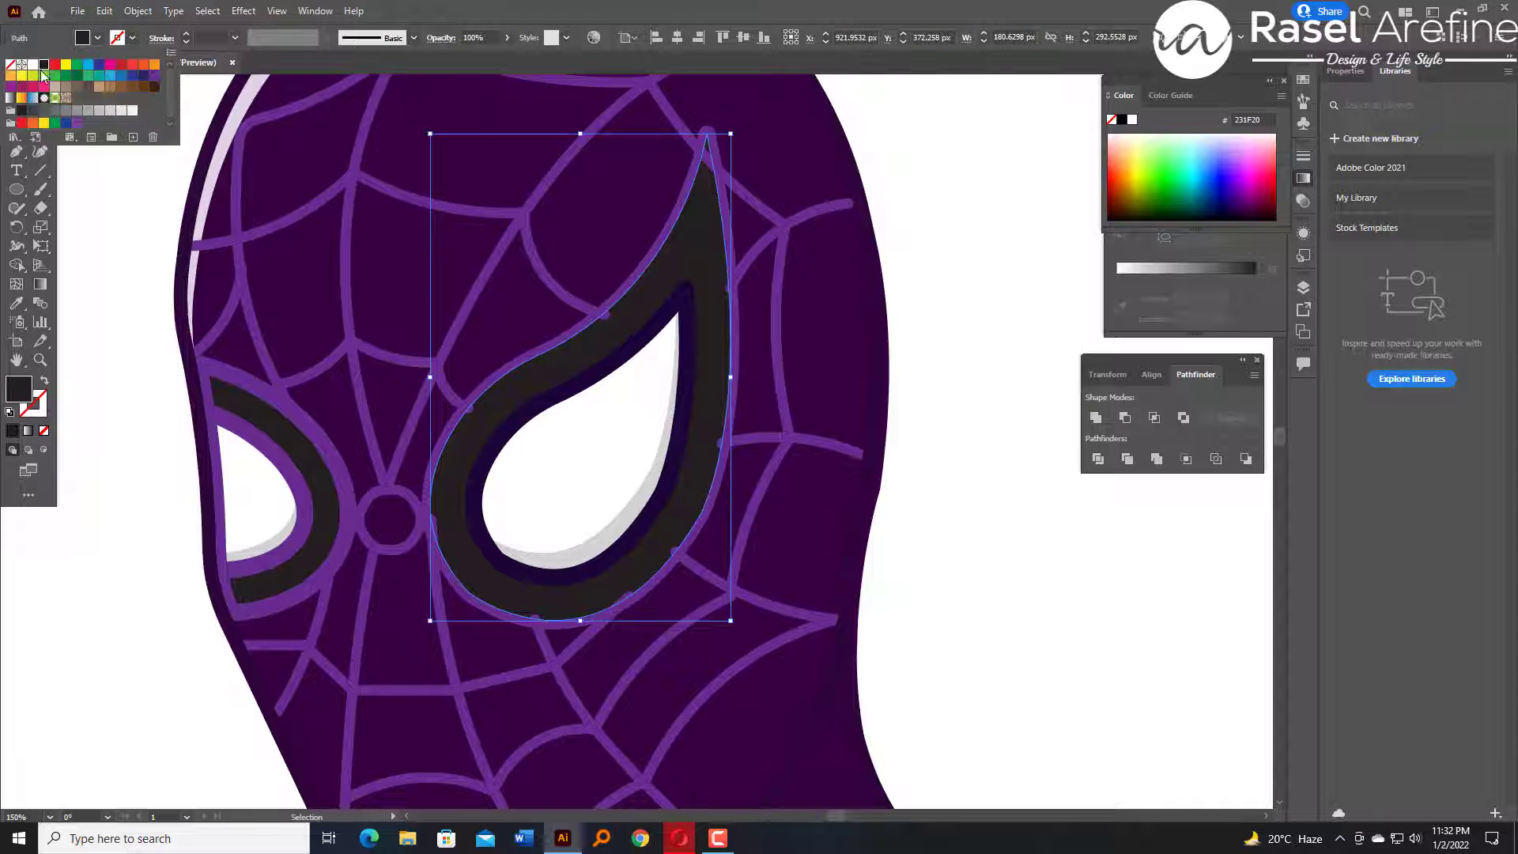
click(32, 76)
click(66, 64)
double_click(18, 388)
click(718, 335)
click(711, 346)
click(925, 319)
click(977, 282)
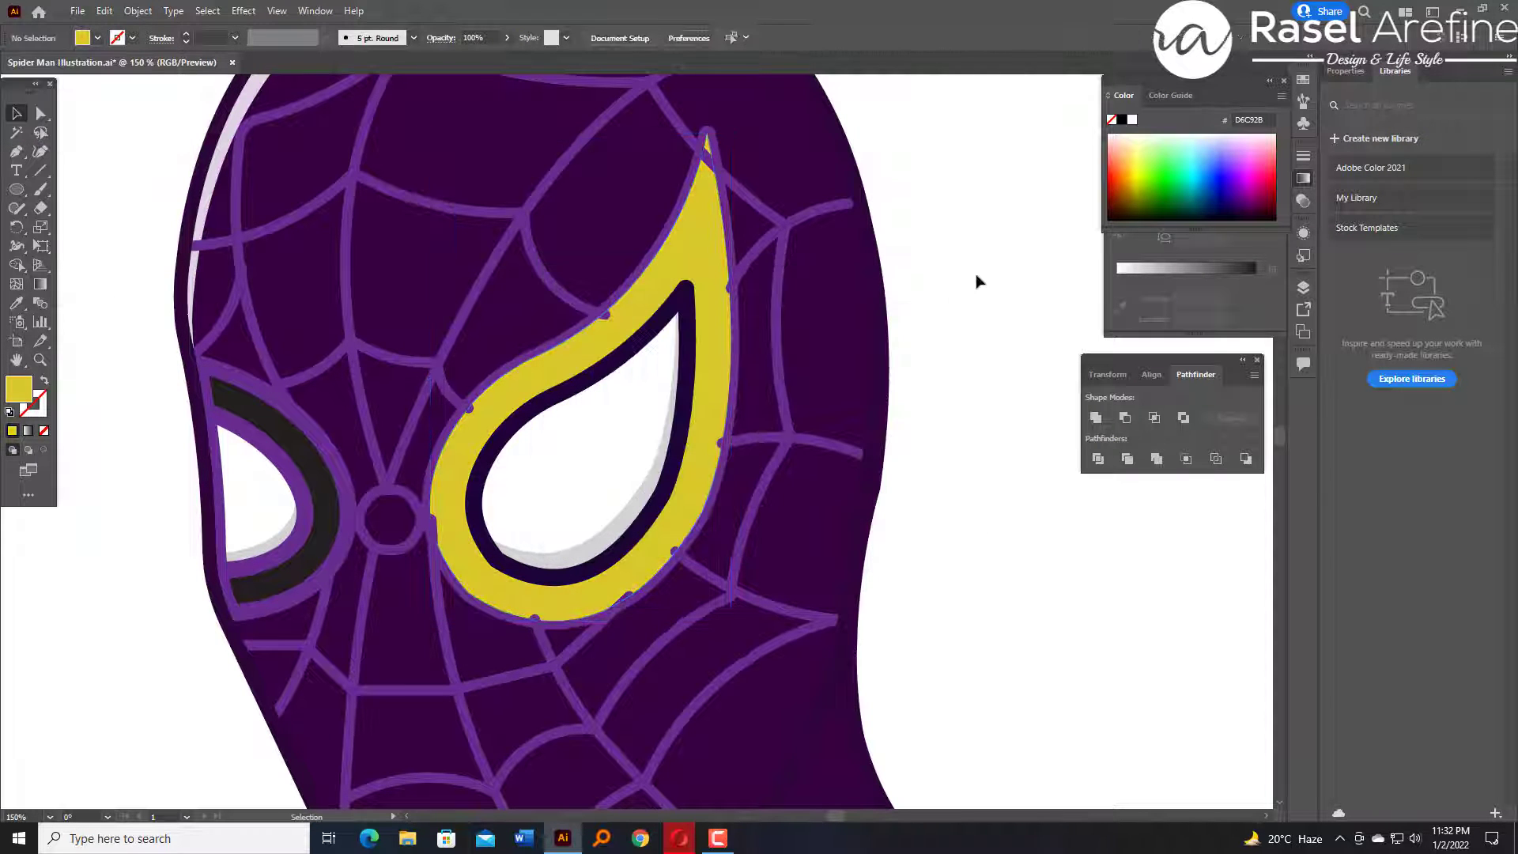
Undo the yellow fill and the stroke removal on the larger eye's outer shape.
click(629, 306)
key(ctrl+z)
key(ctrl+z)
key(ctrl+z)
key(ctrl+z)
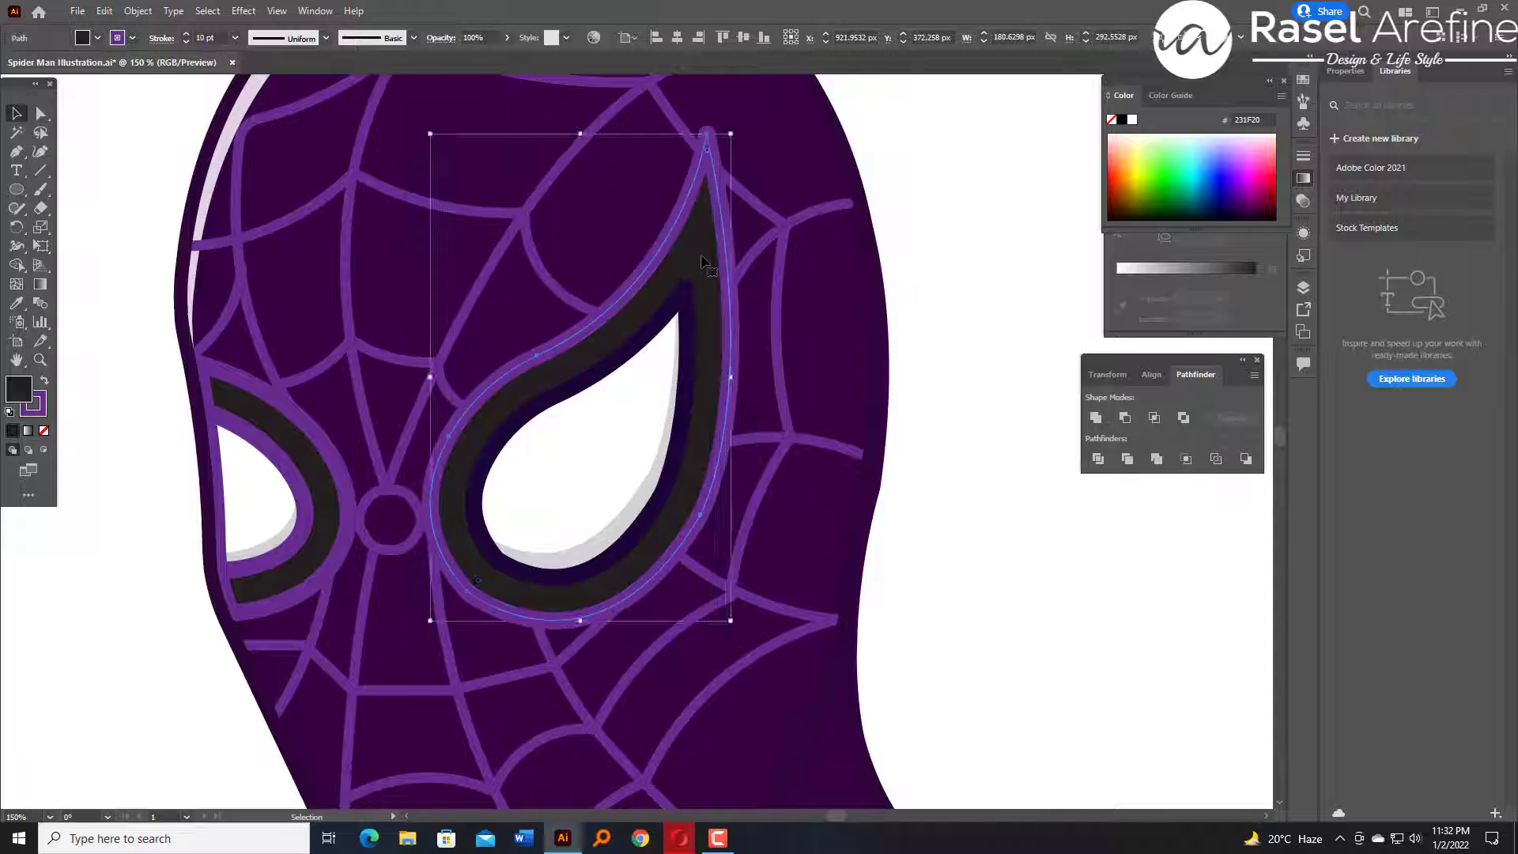
Remove the stroke from the larger eye's black outer shape and place a copy slightly right of and below it.
click(715, 259)
click(132, 38)
click(15, 71)
click(118, 230)
drag(566, 358, 575, 365)
key(a)
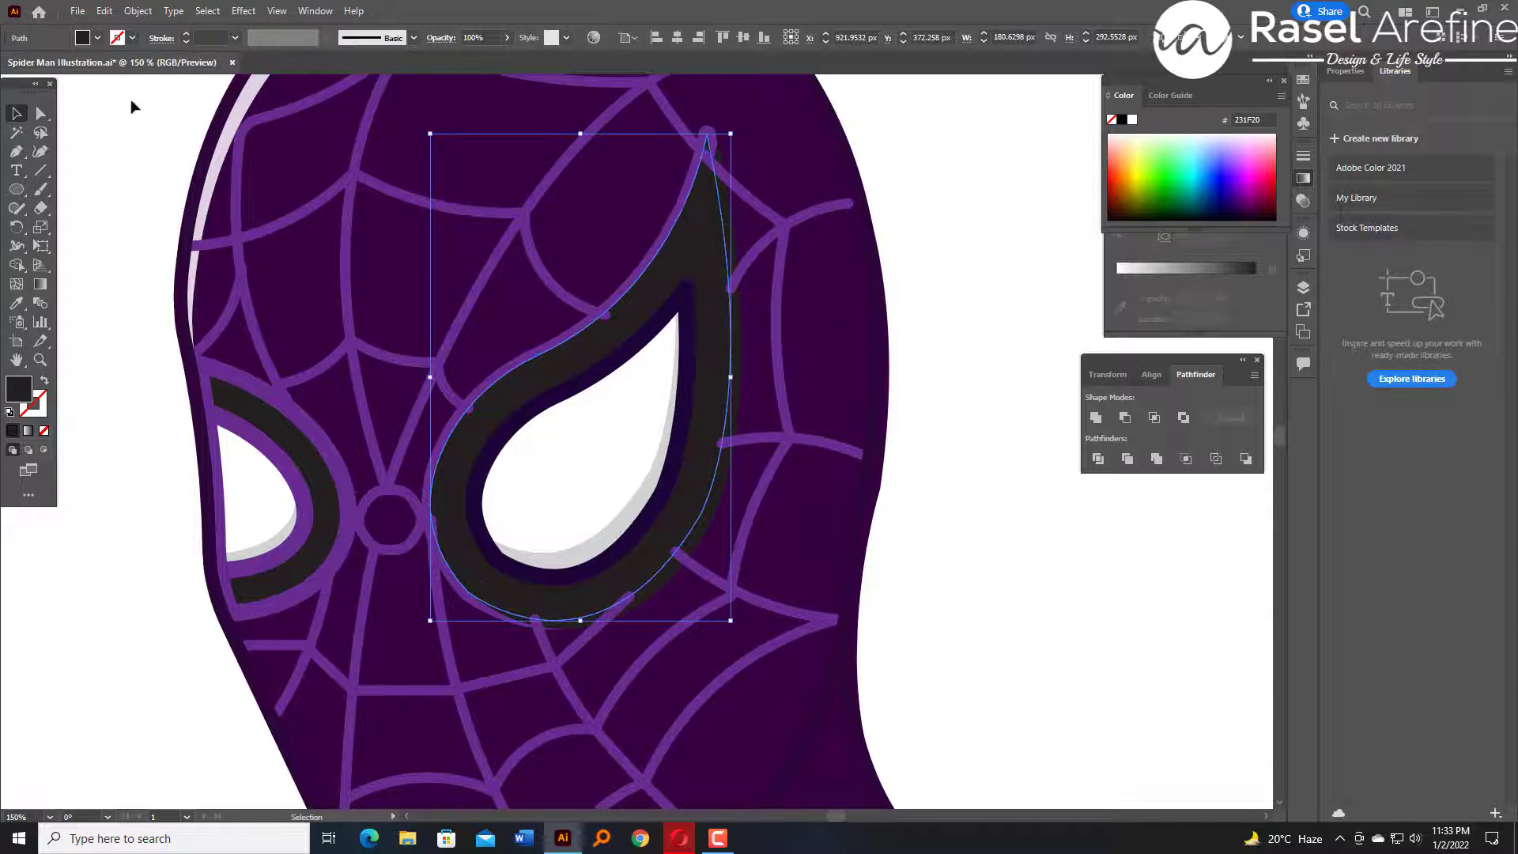
Cut away the part of the copy that extends beyond the larger eye's original outer shape with the Shape Builder.
click(131, 101)
click(655, 270)
shift+click(711, 518)
key(shift+m)
alt+click(710, 518)
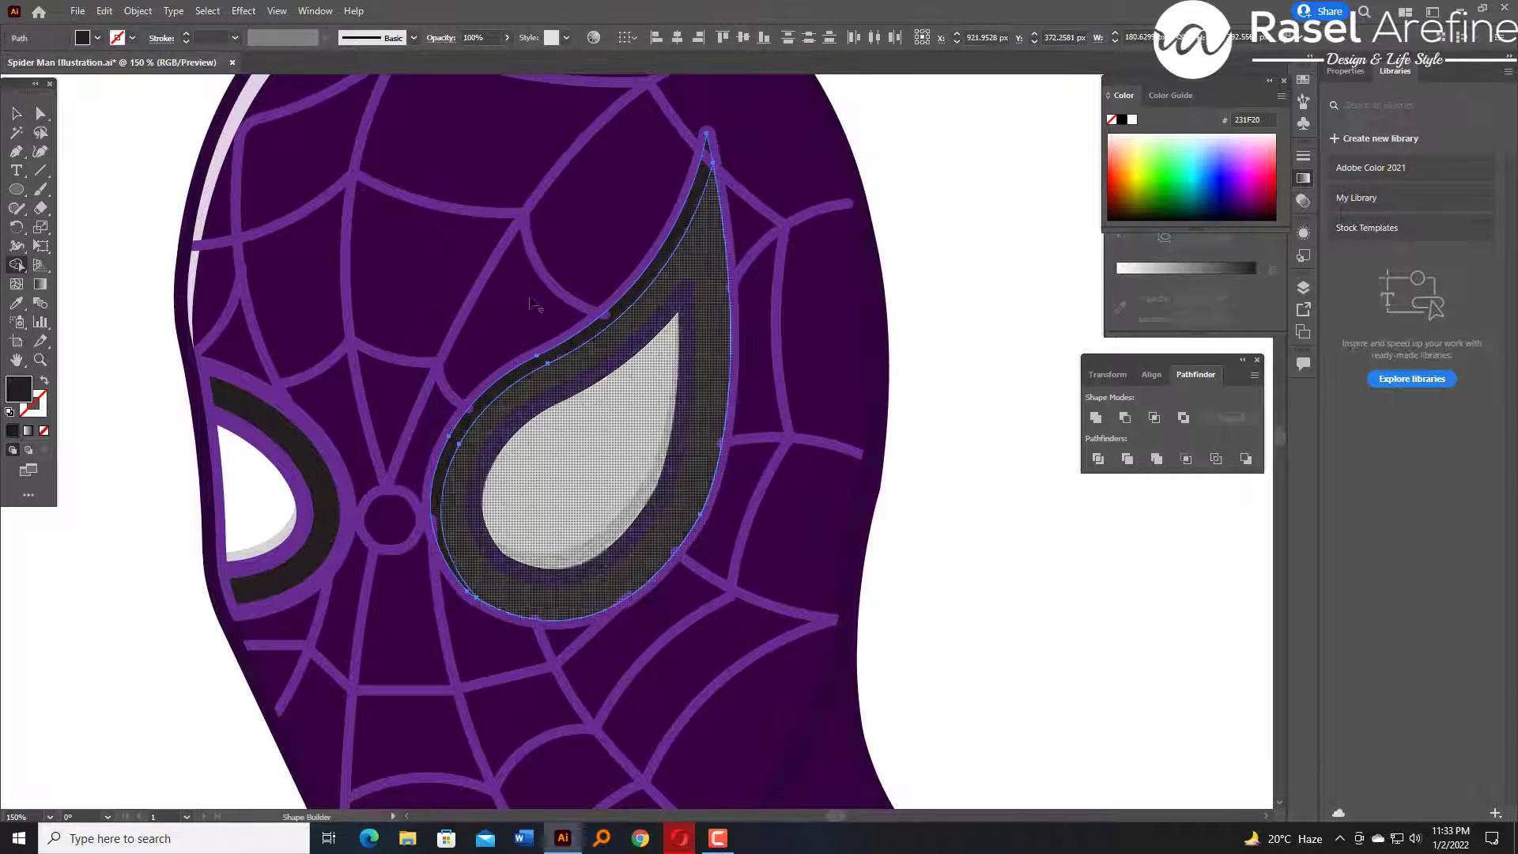
Fill the exposed crescent along the larger eye's upper edge with dusty pink B77688.
click(16, 113)
click(126, 190)
click(567, 348)
double_click(19, 389)
click(623, 367)
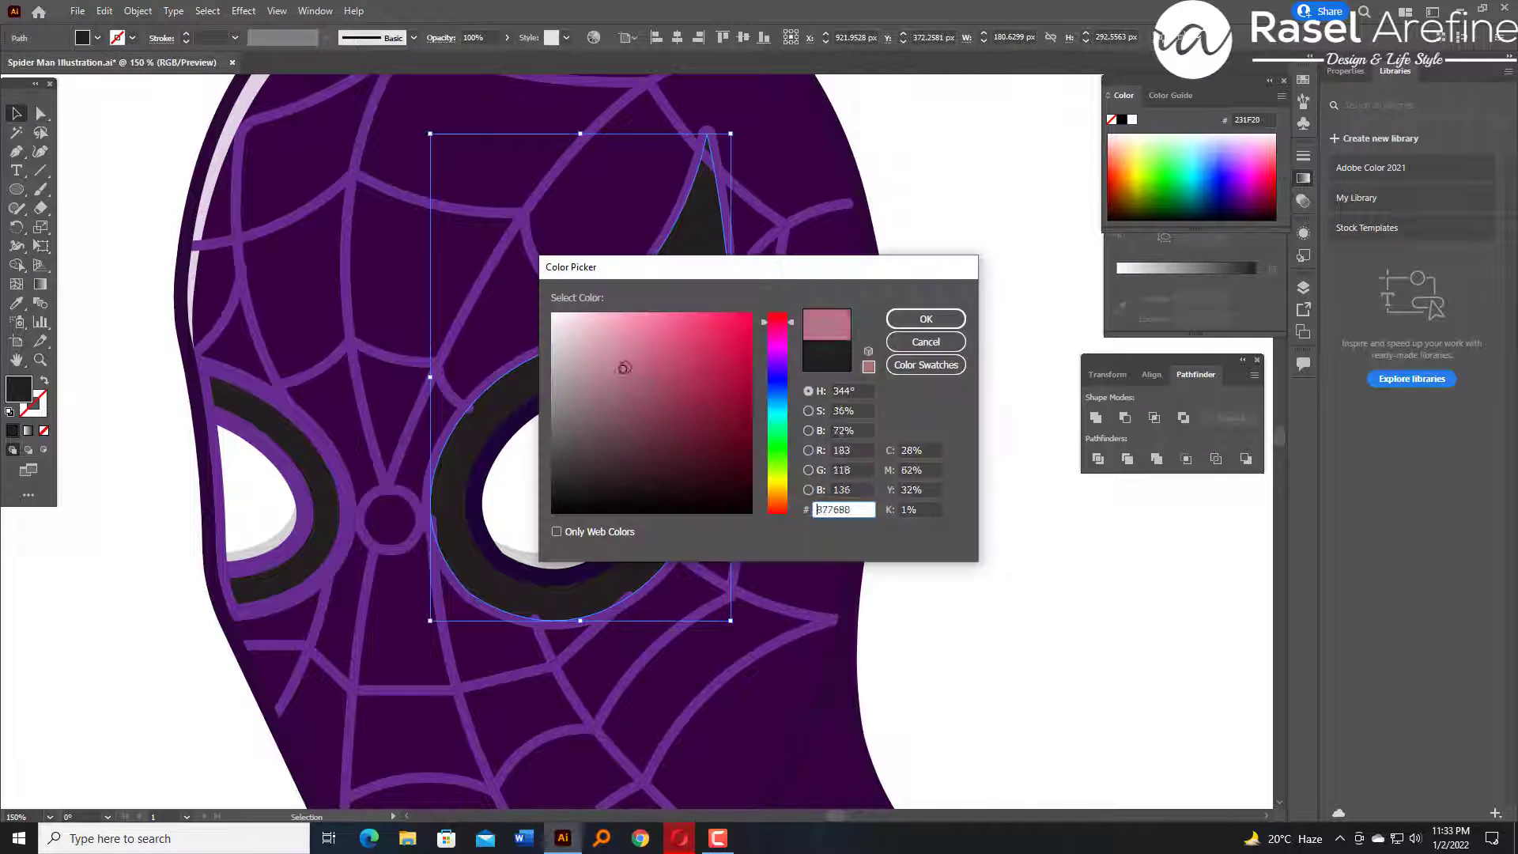
click(927, 318)
click(947, 303)
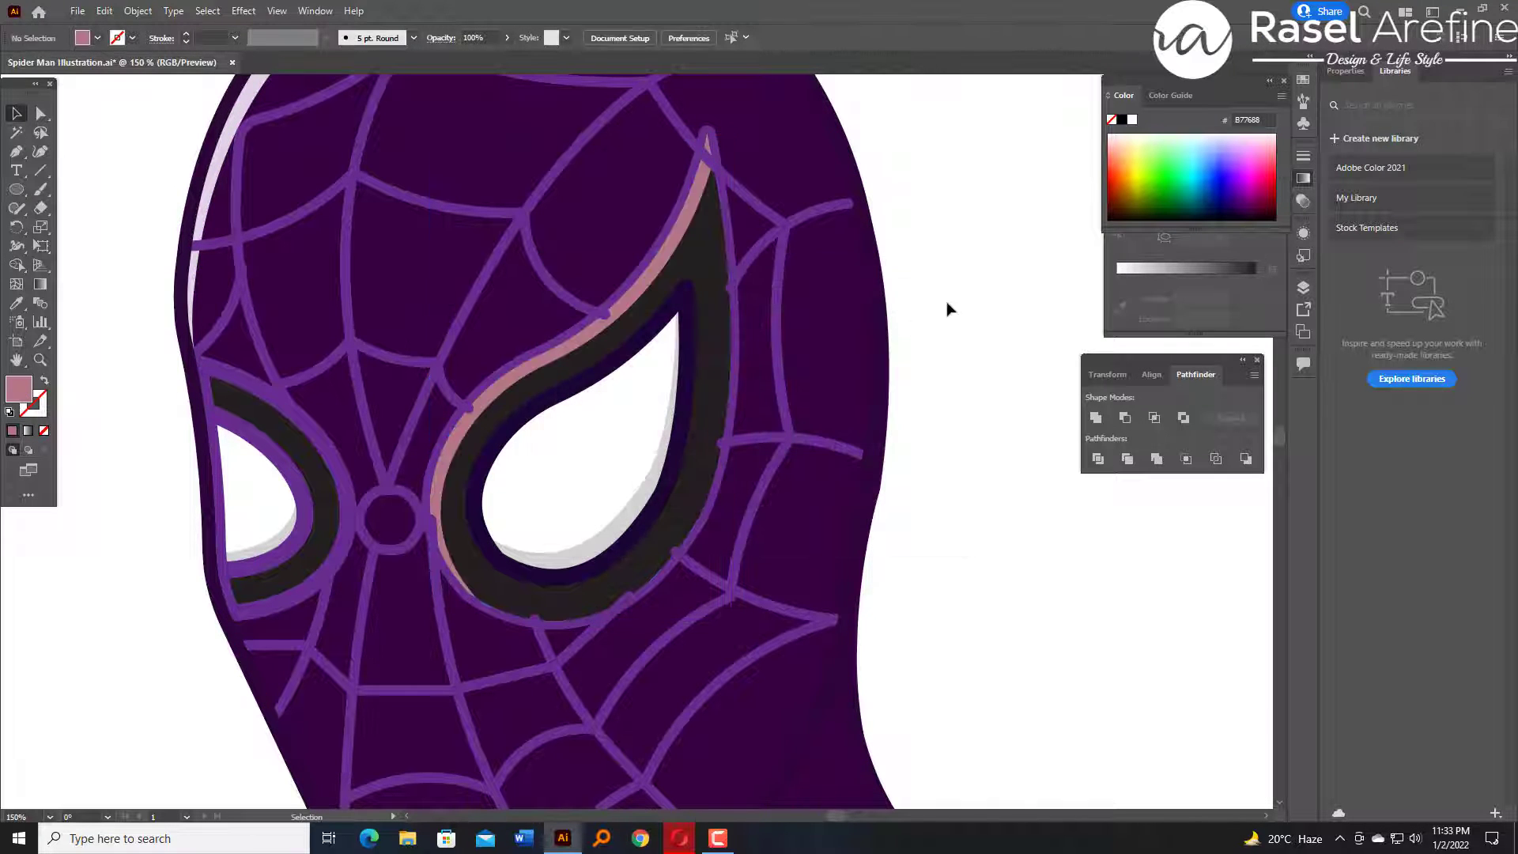
Undo the last changes to the larger eye's outer shapes.
click(689, 234)
key(ctrl+z)
key(ctrl+z)
key(ctrl+z)
Remove the fill from the black shape covering the larger eye's pink crescent.
click(696, 237)
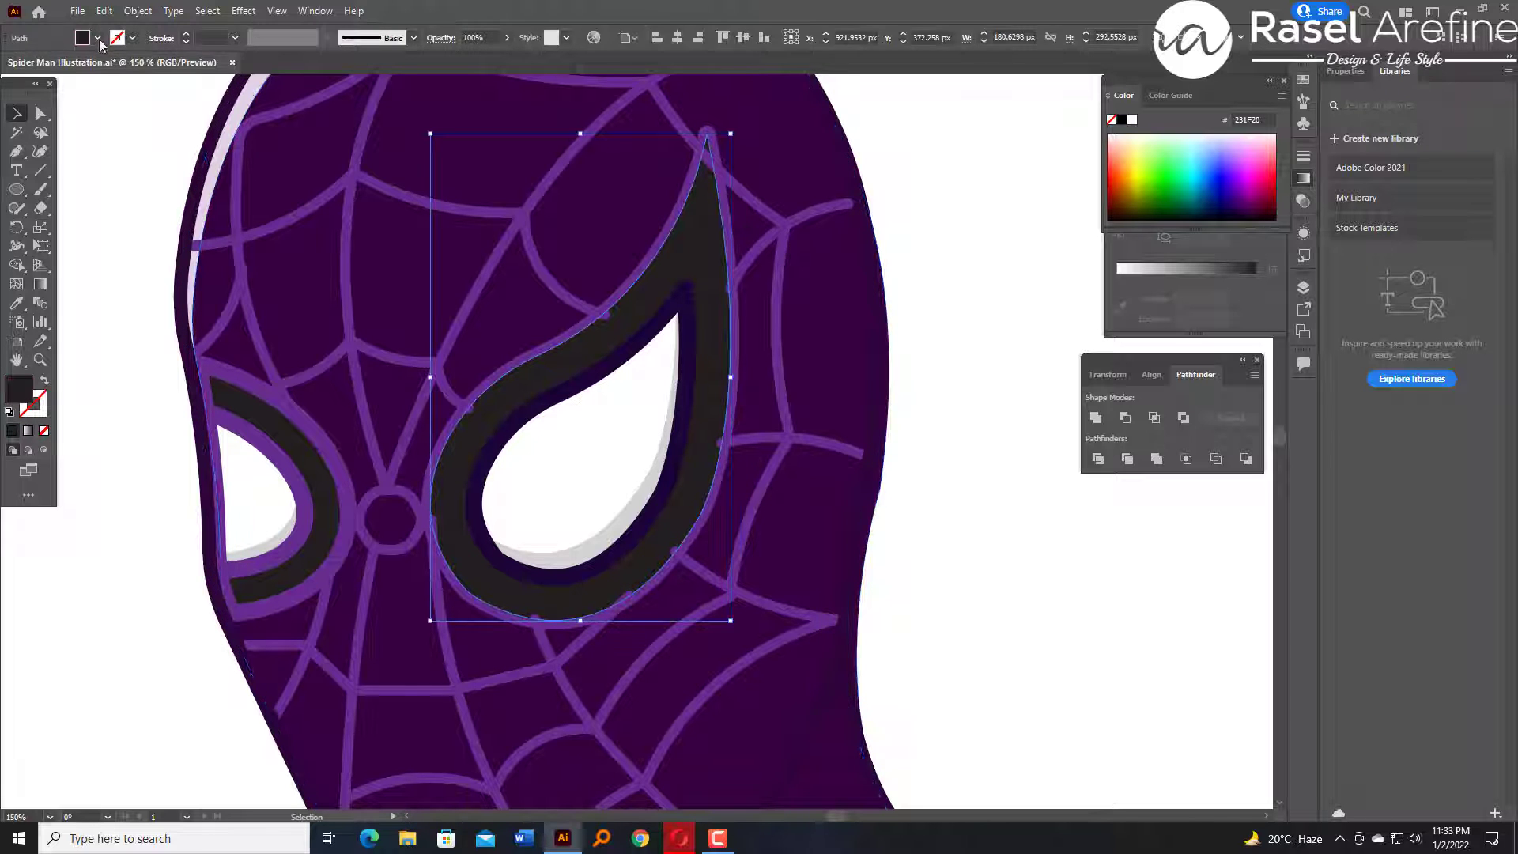
click(706, 144)
click(709, 158)
click(97, 38)
click(10, 64)
click(117, 267)
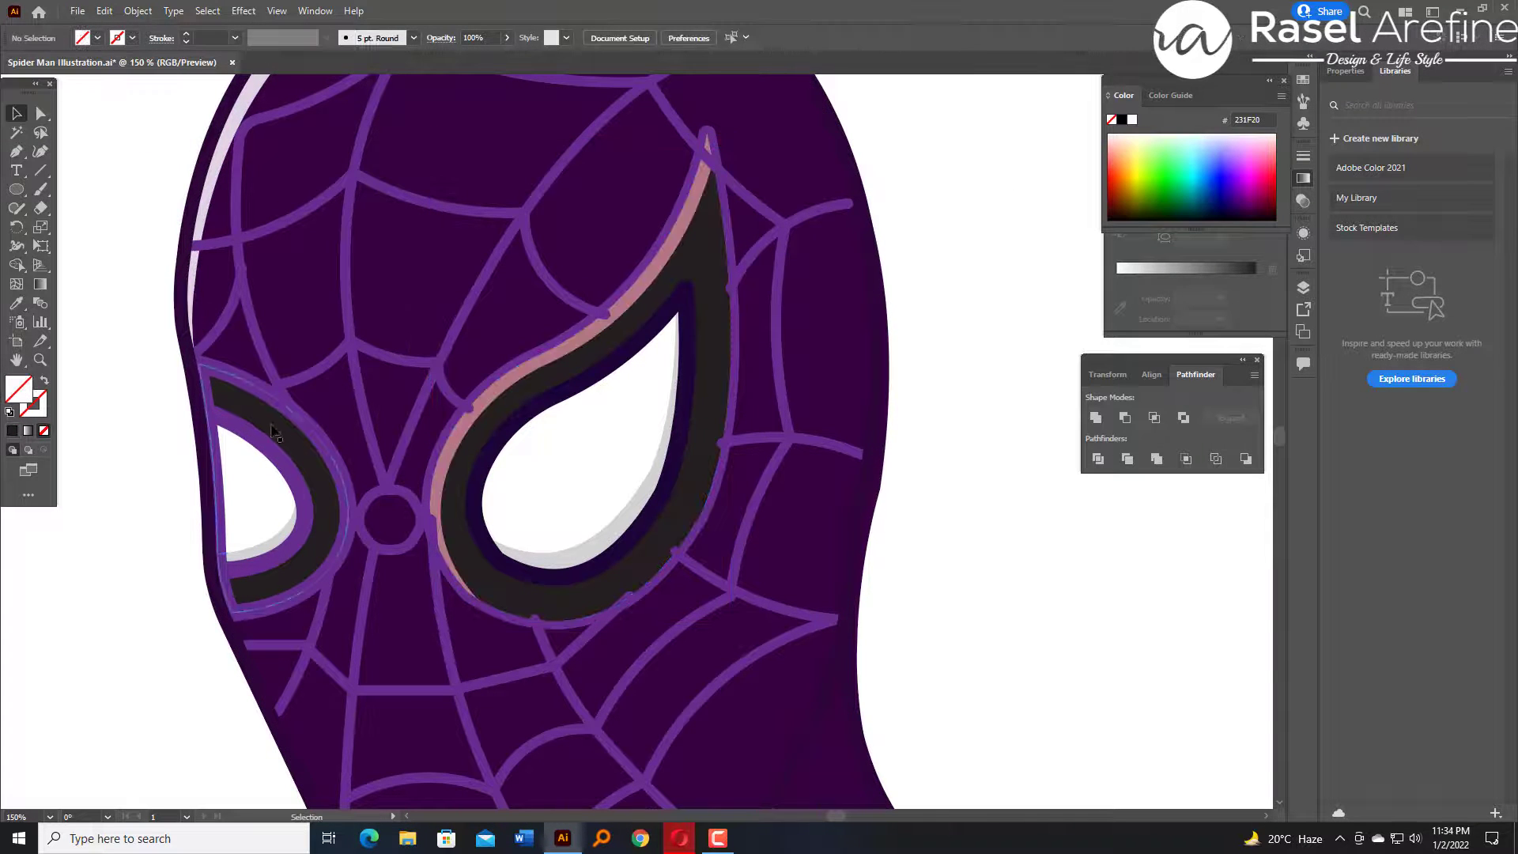
Remove the stroke from the smaller eye's black outer shape and place a copy slightly below and left of it.
click(272, 431)
click(132, 38)
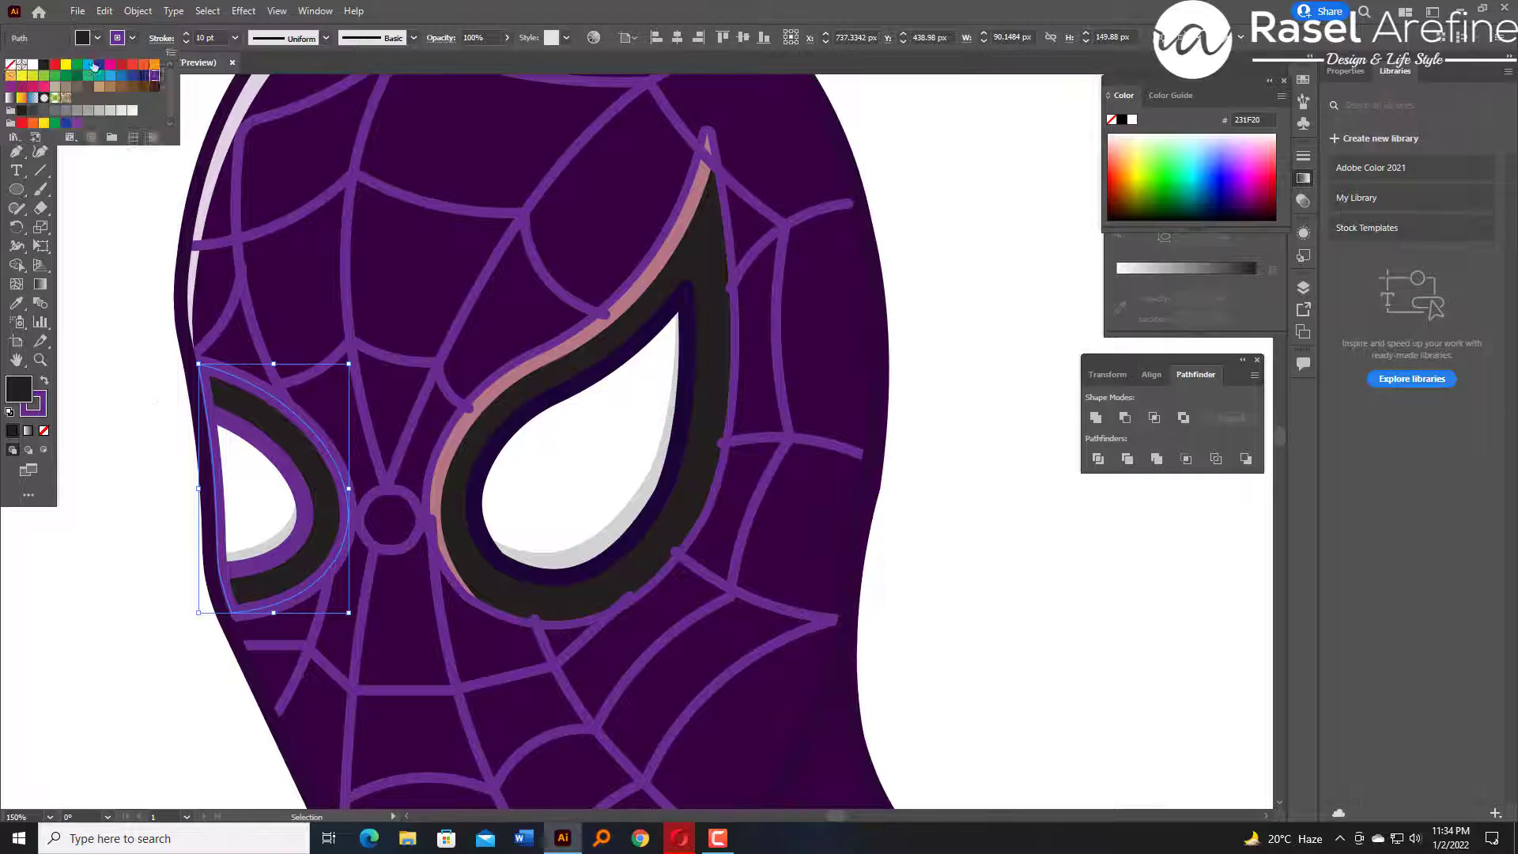
click(10, 64)
click(130, 269)
drag(247, 406, 249, 417)
Cut away the part of the copy that extends beyond the smaller eye's original outer shape with the Shape Builder.
shift+click(245, 384)
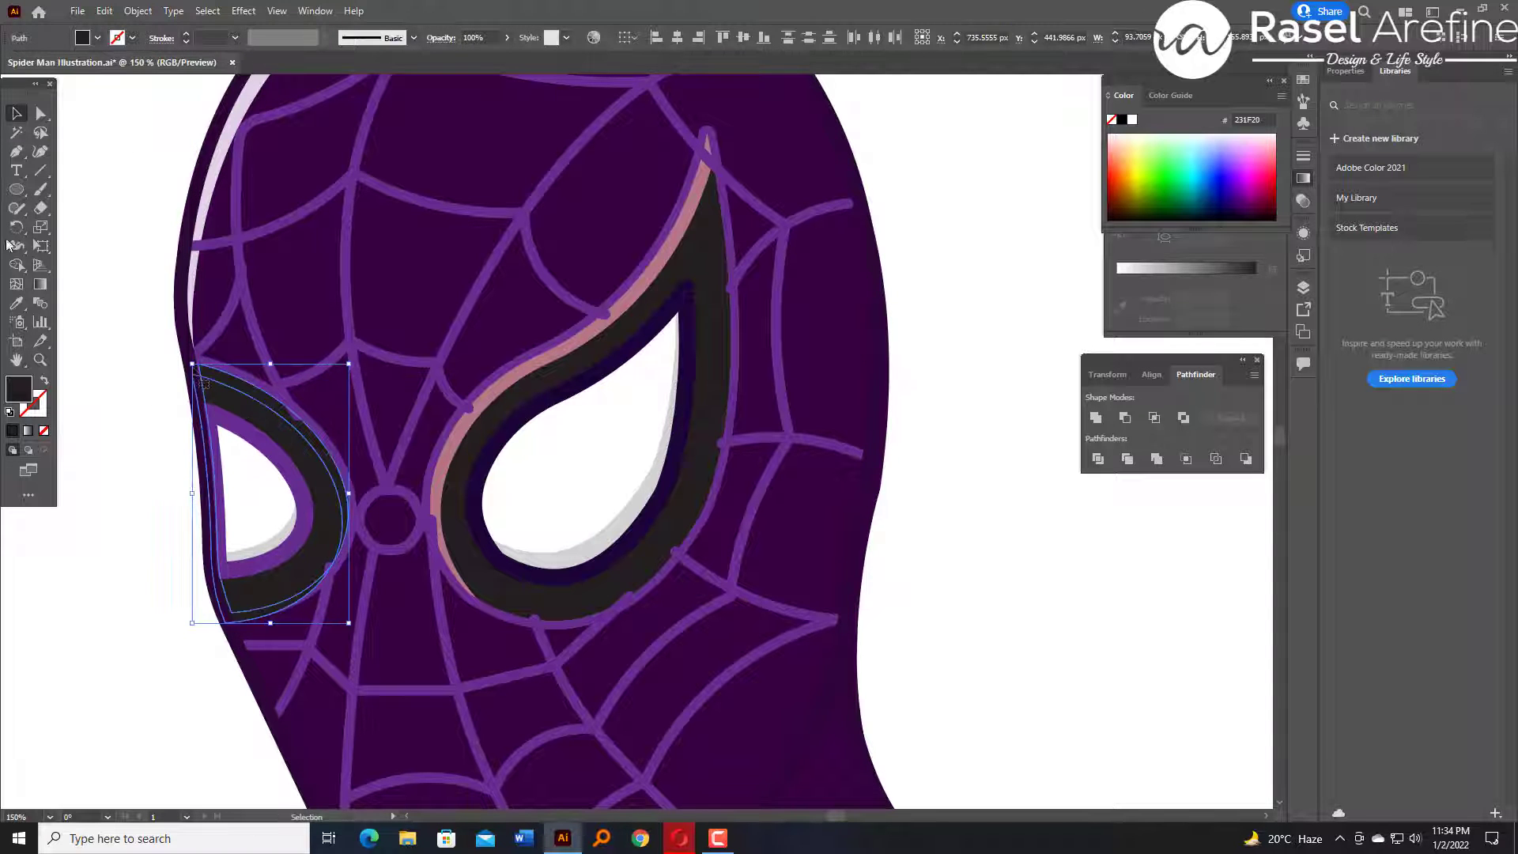
key(shift+m)
alt+click(253, 618)
key(v)
Give the smaller eye's upper crescent the same dusty pink B77688 as the larger eye's crescent.
click(158, 411)
click(247, 388)
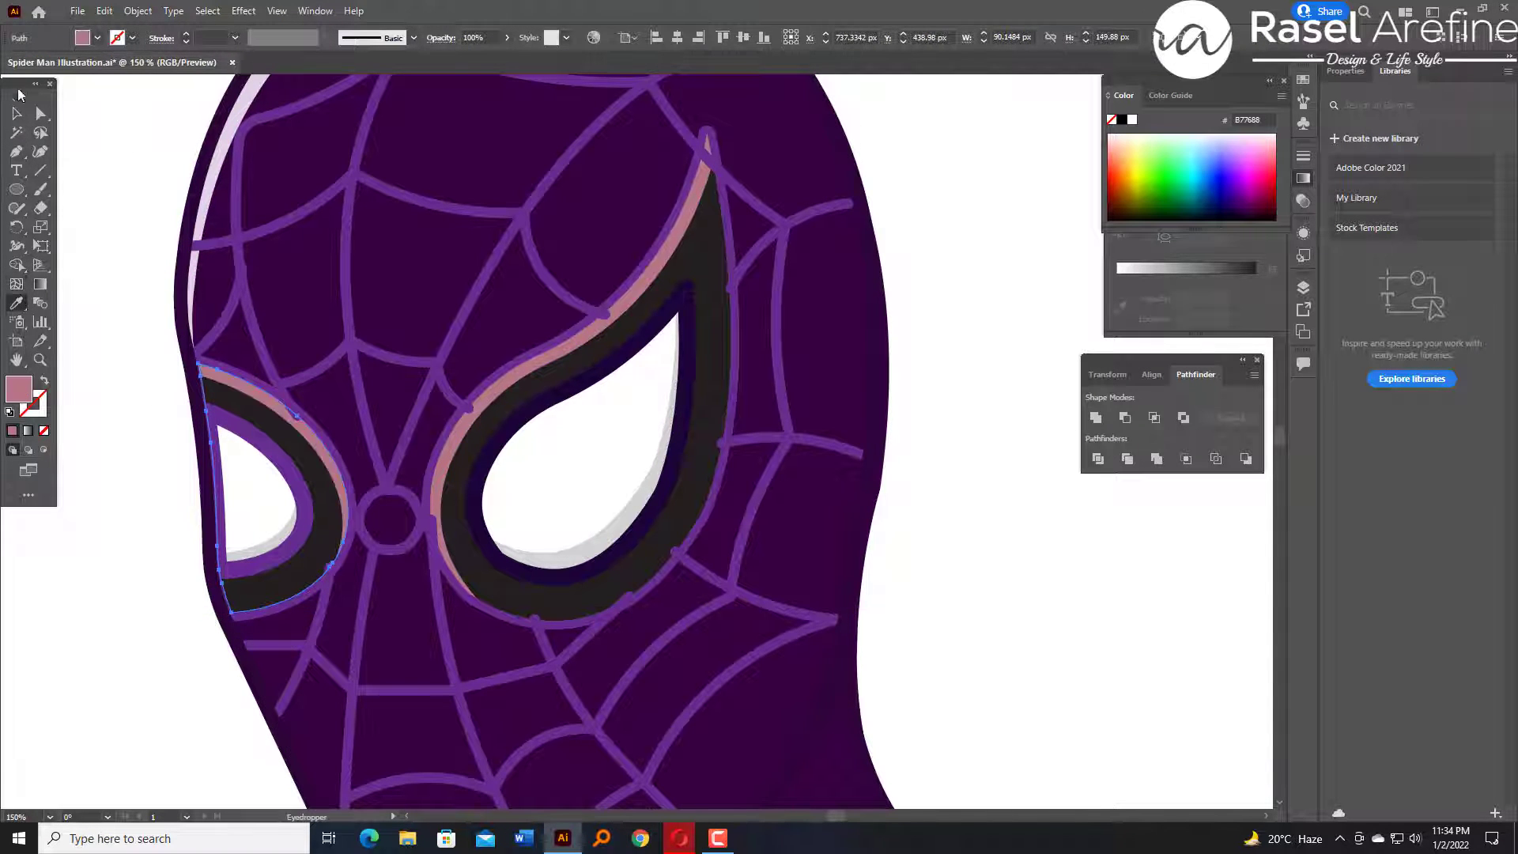
click(17, 113)
click(126, 268)
click(313, 428)
click(318, 421)
click(155, 395)
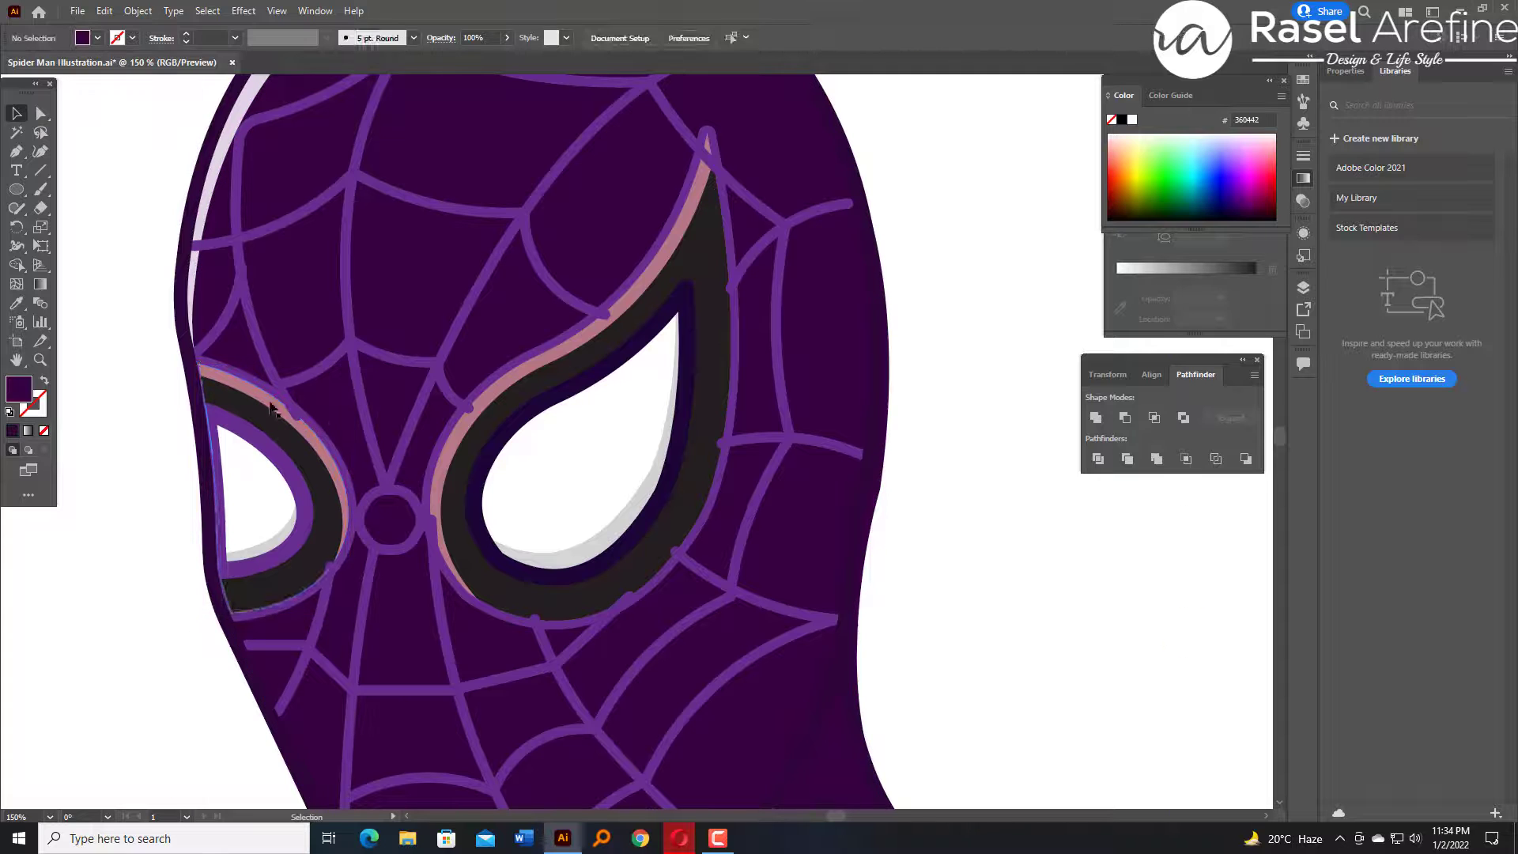
scroll(653, 429, up, 1)
click(691, 230)
click(554, 175)
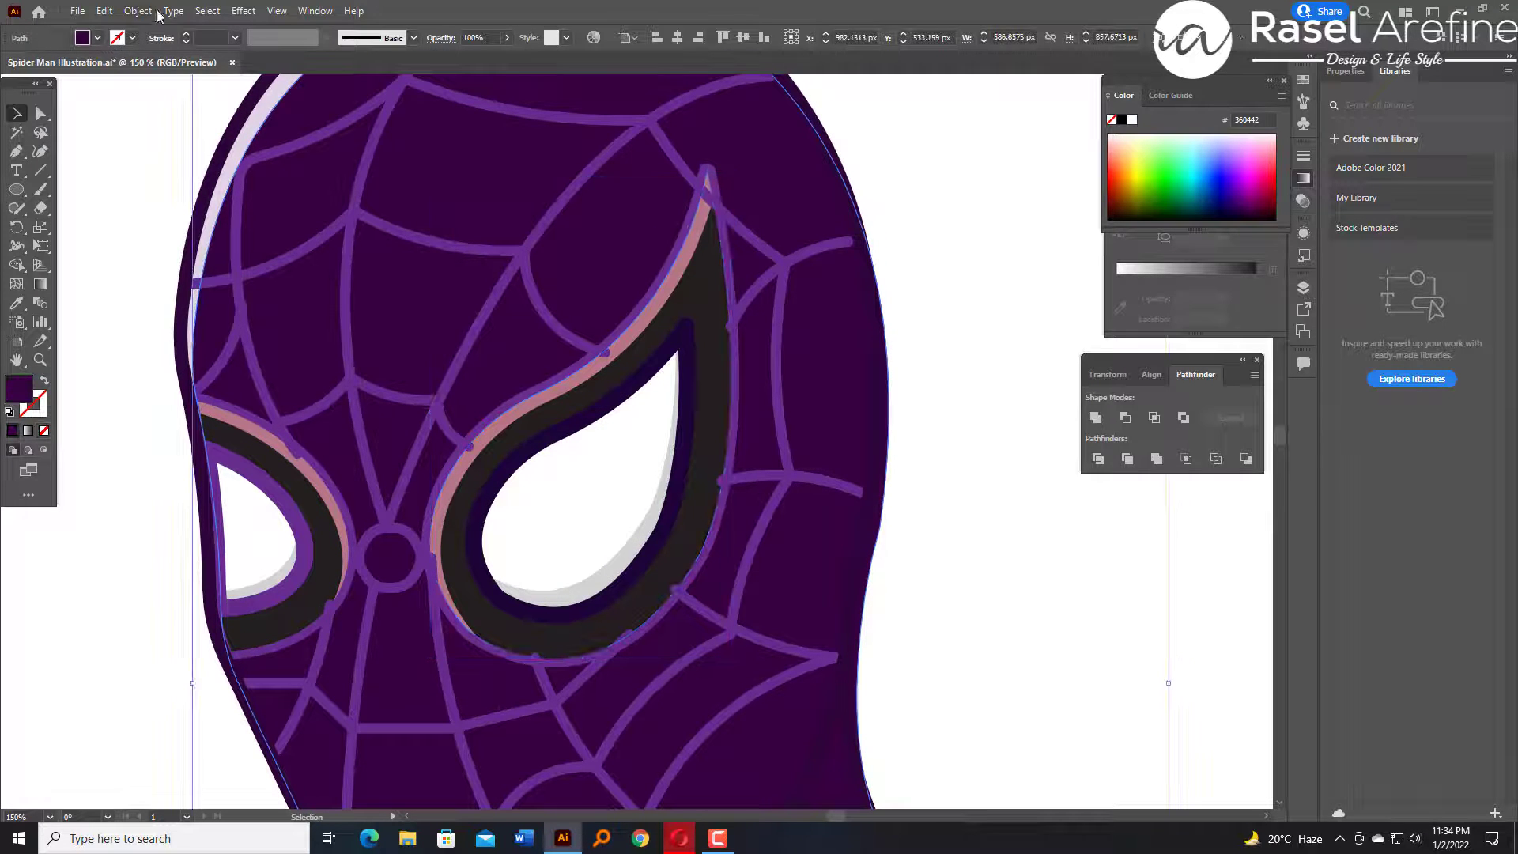
click(147, 11)
click(108, 176)
key(ctrl+minus)
key(ctrl+minus)
Delete the web line end that overlaps the smaller eye's pink crescent.
key(ctrl+plus)
key(ctrl+plus)
key(ctrl+plus)
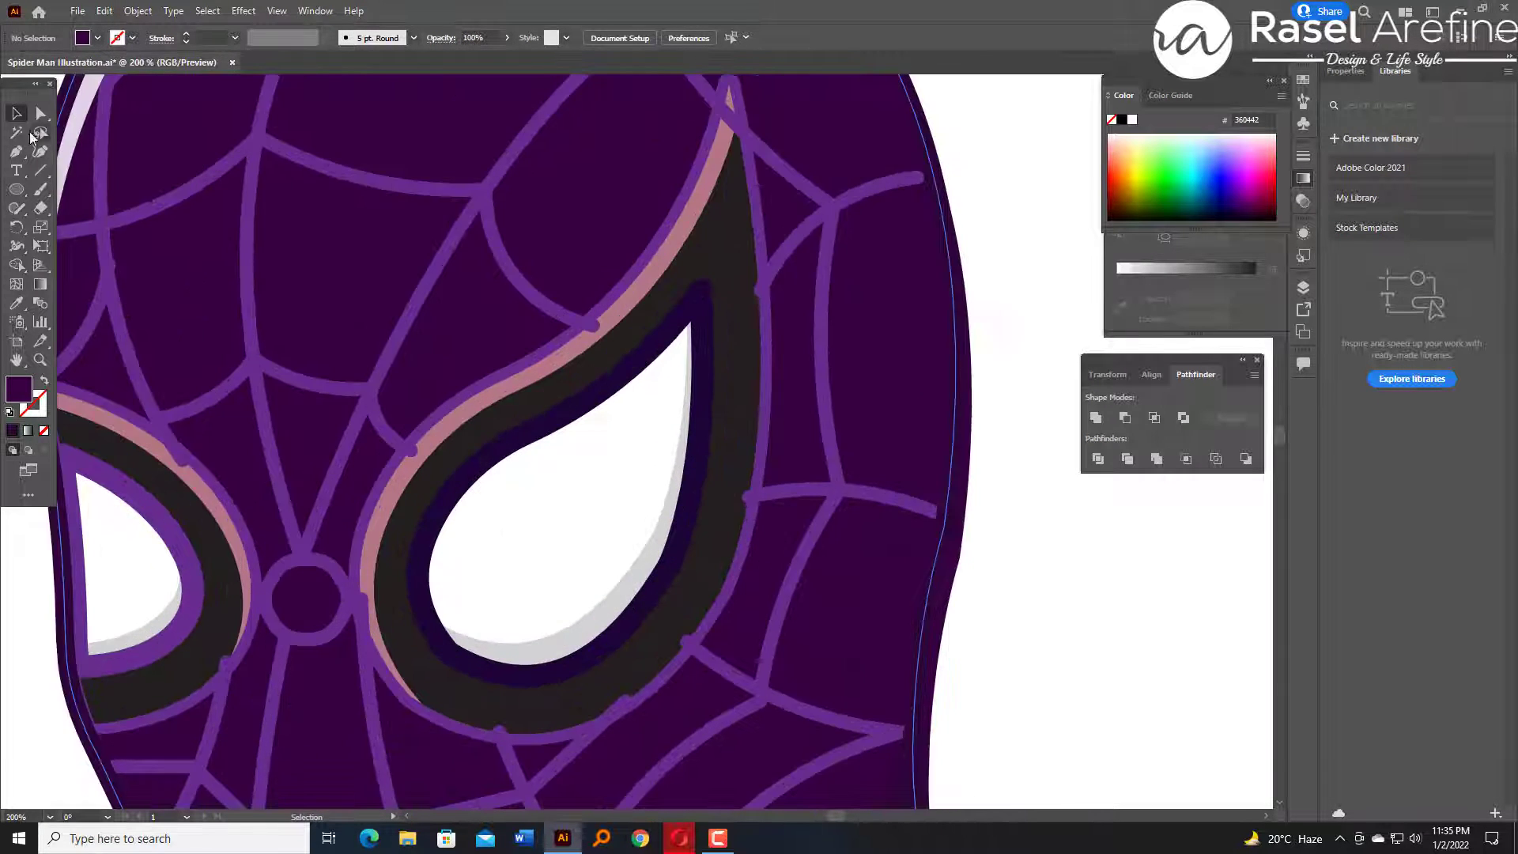
click(40, 115)
click(184, 461)
key(Delete)
click(203, 471)
Move the end of the web line beneath the smaller eye slightly down, clear of the eye's outer edge.
drag(294, 507, 439, 422)
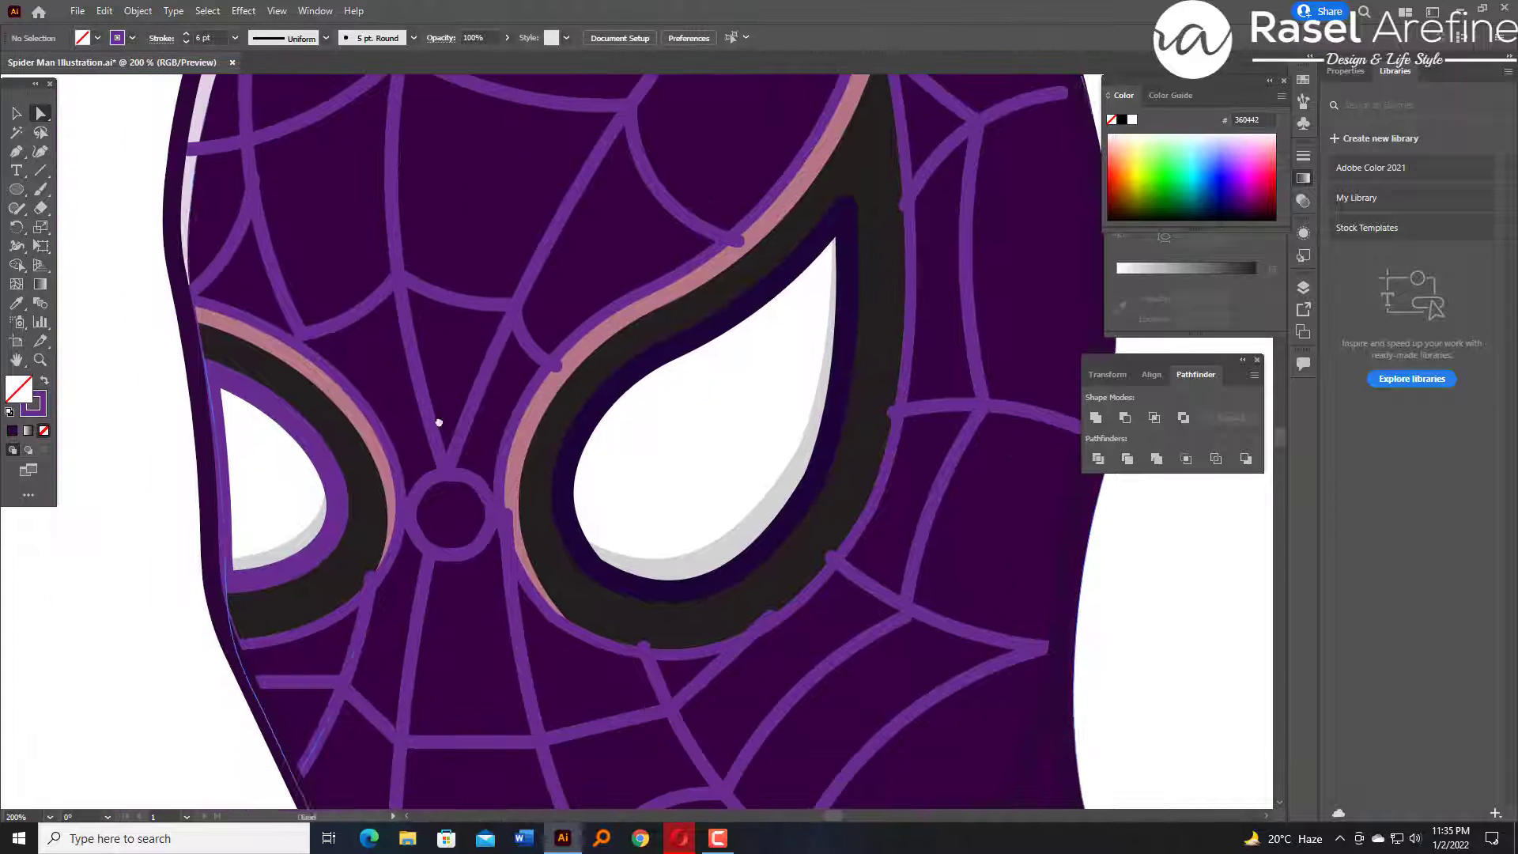
drag(373, 583, 373, 591)
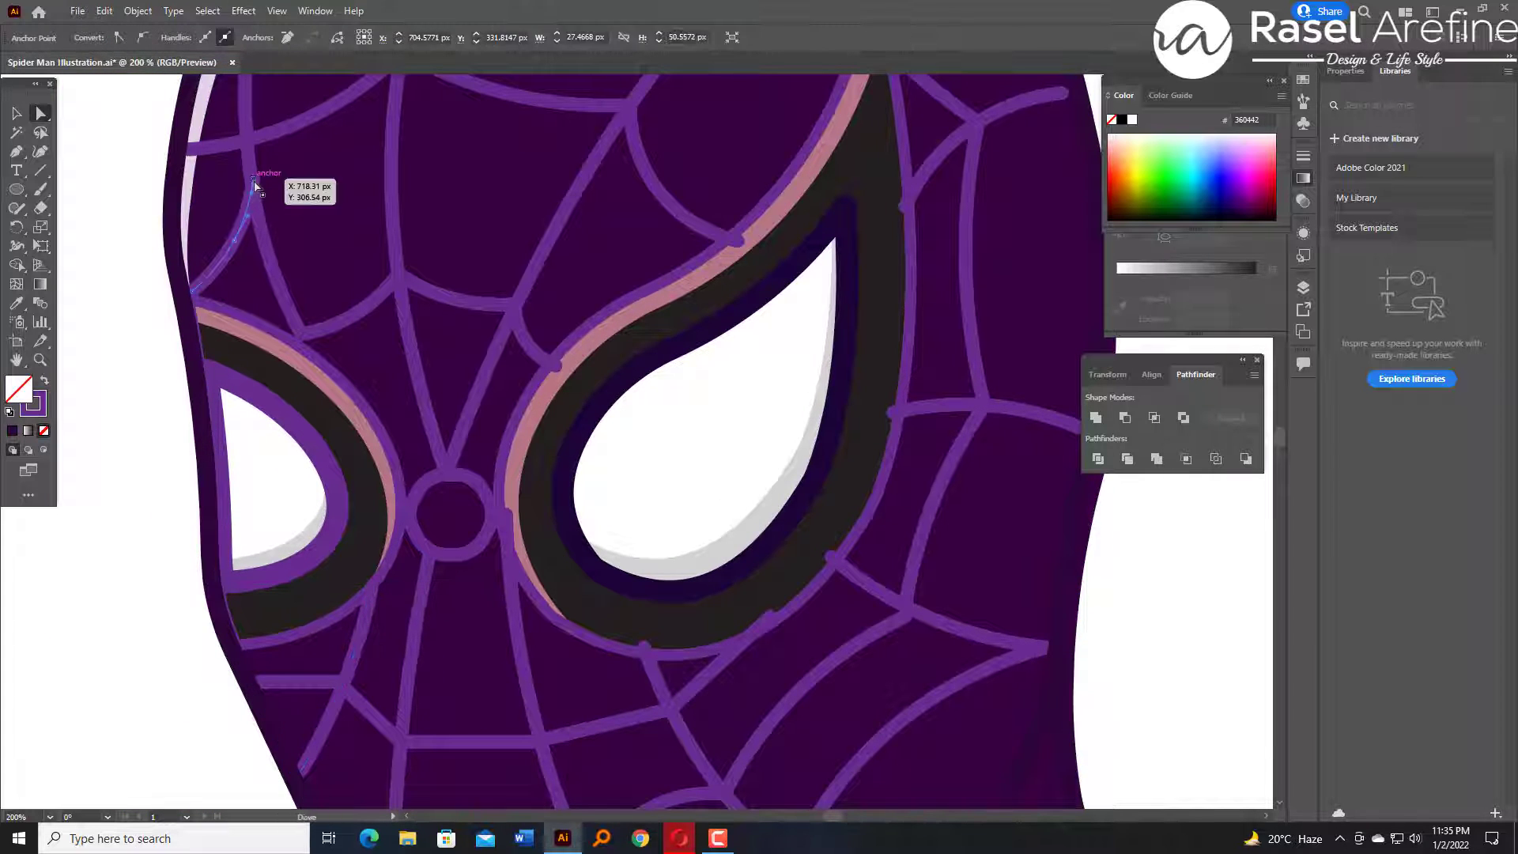
click(113, 216)
Pull the ends of the two web lines above the larger eye back clear of its pink crescent.
drag(556, 366, 549, 364)
drag(737, 240, 726, 237)
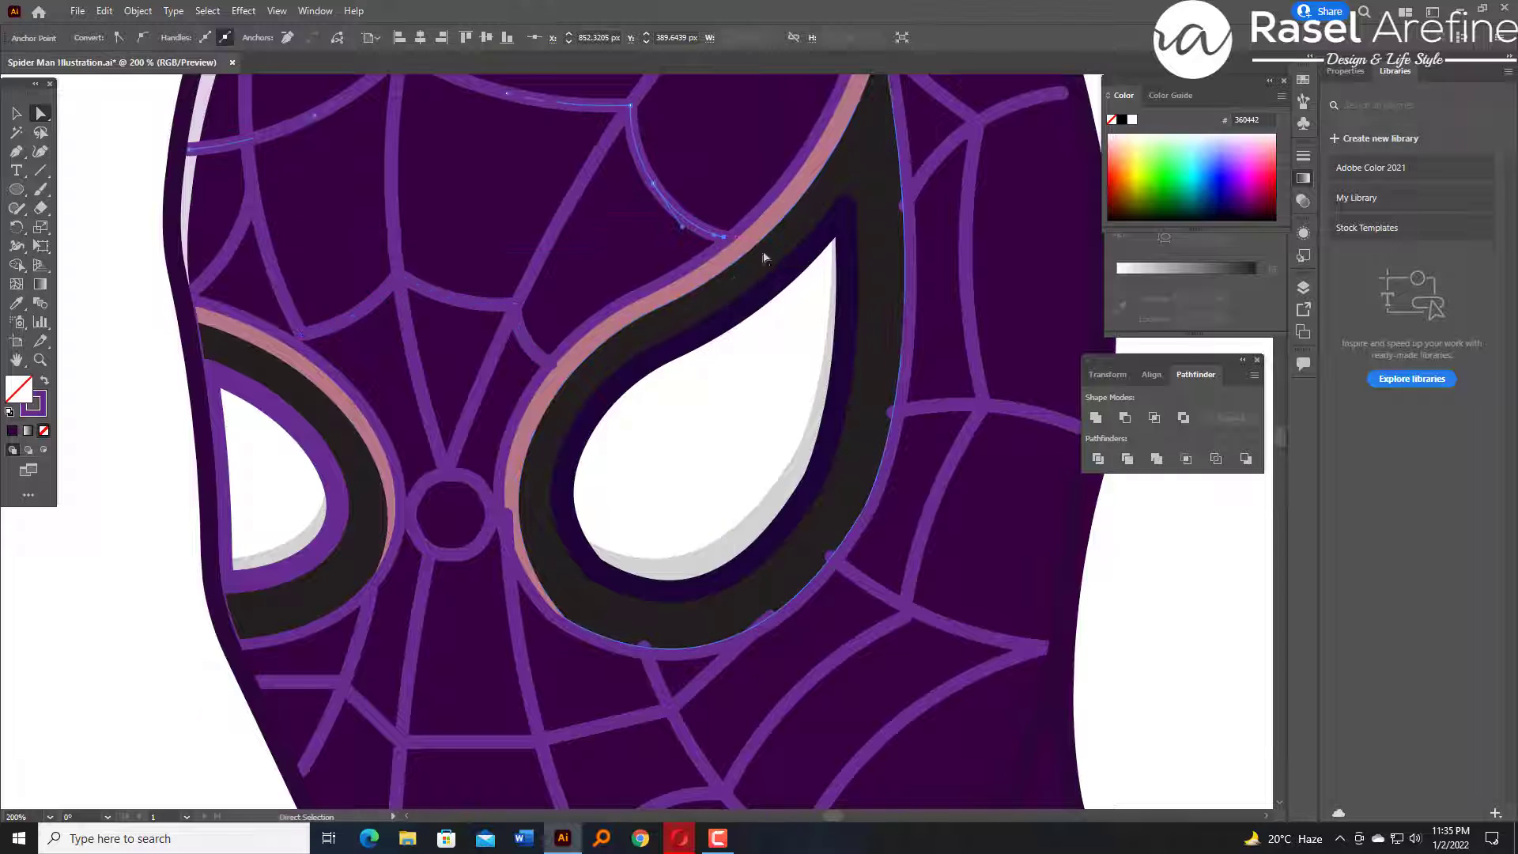
scroll(762, 249, up, 3)
key(ctrl+shift+a)
key(v)
click(908, 238)
click(909, 265)
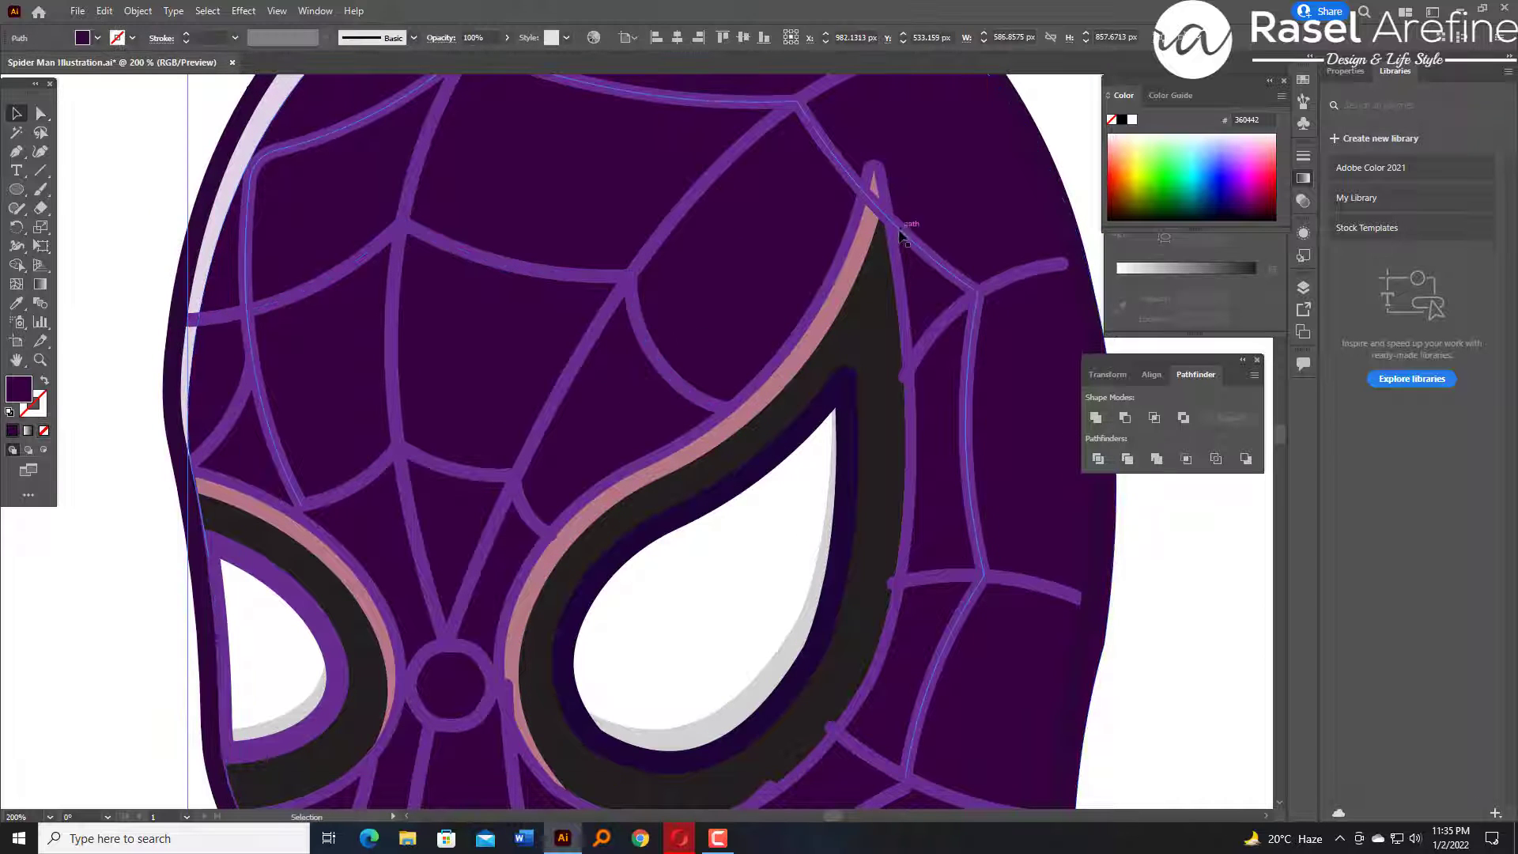
click(903, 234)
click(929, 207)
click(1045, 115)
key(ctrl+minus)
key(ctrl+minus)
key(ctrl+minus)
click(769, 363)
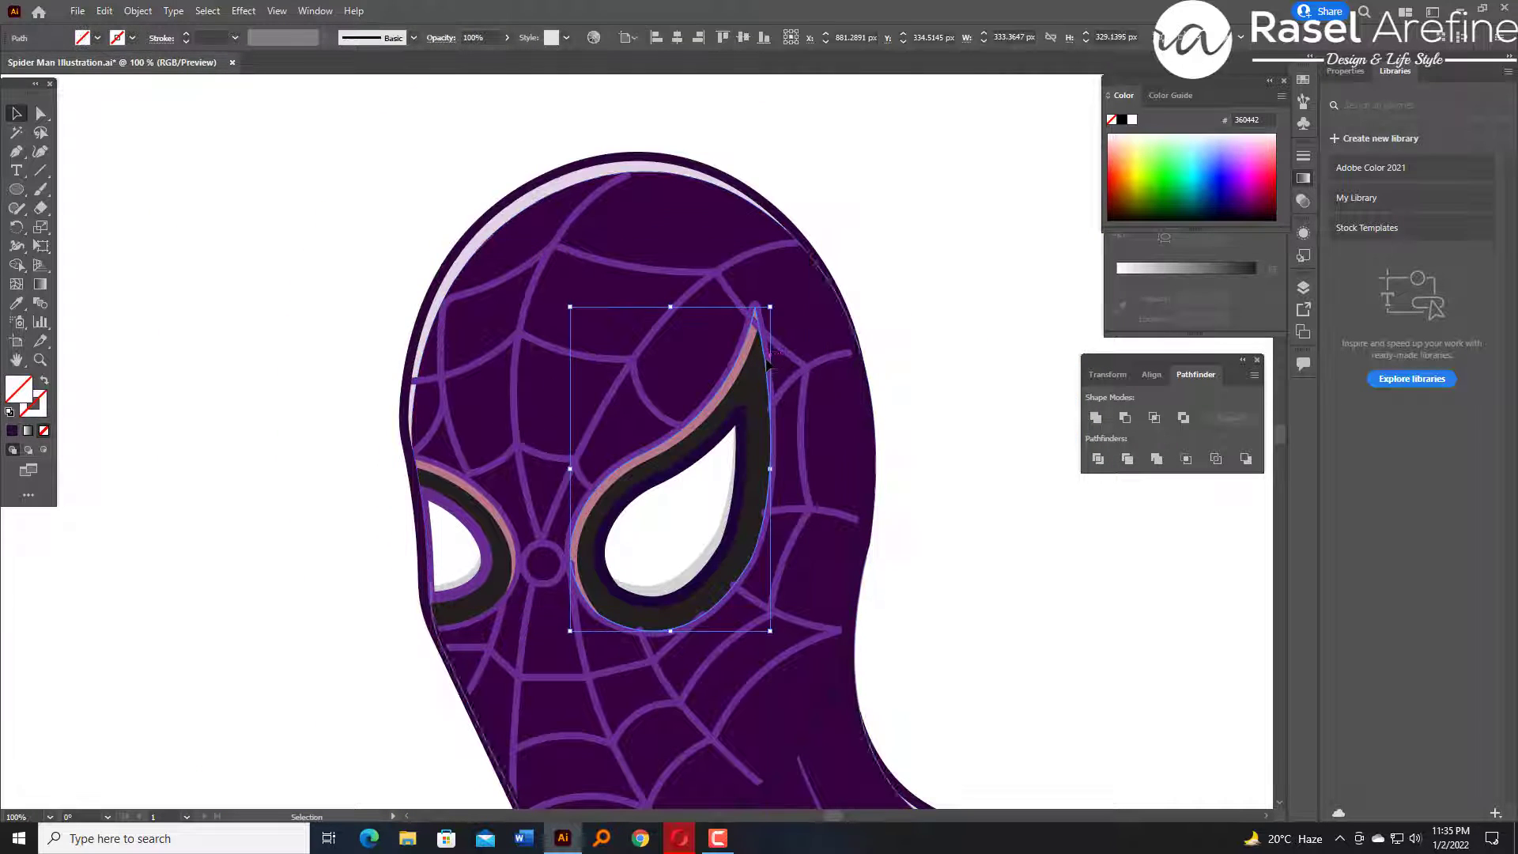
click(583, 660)
Move the web line ends around the larger eye's outer side so they meet the eye's edge without overlapping it.
key(a)
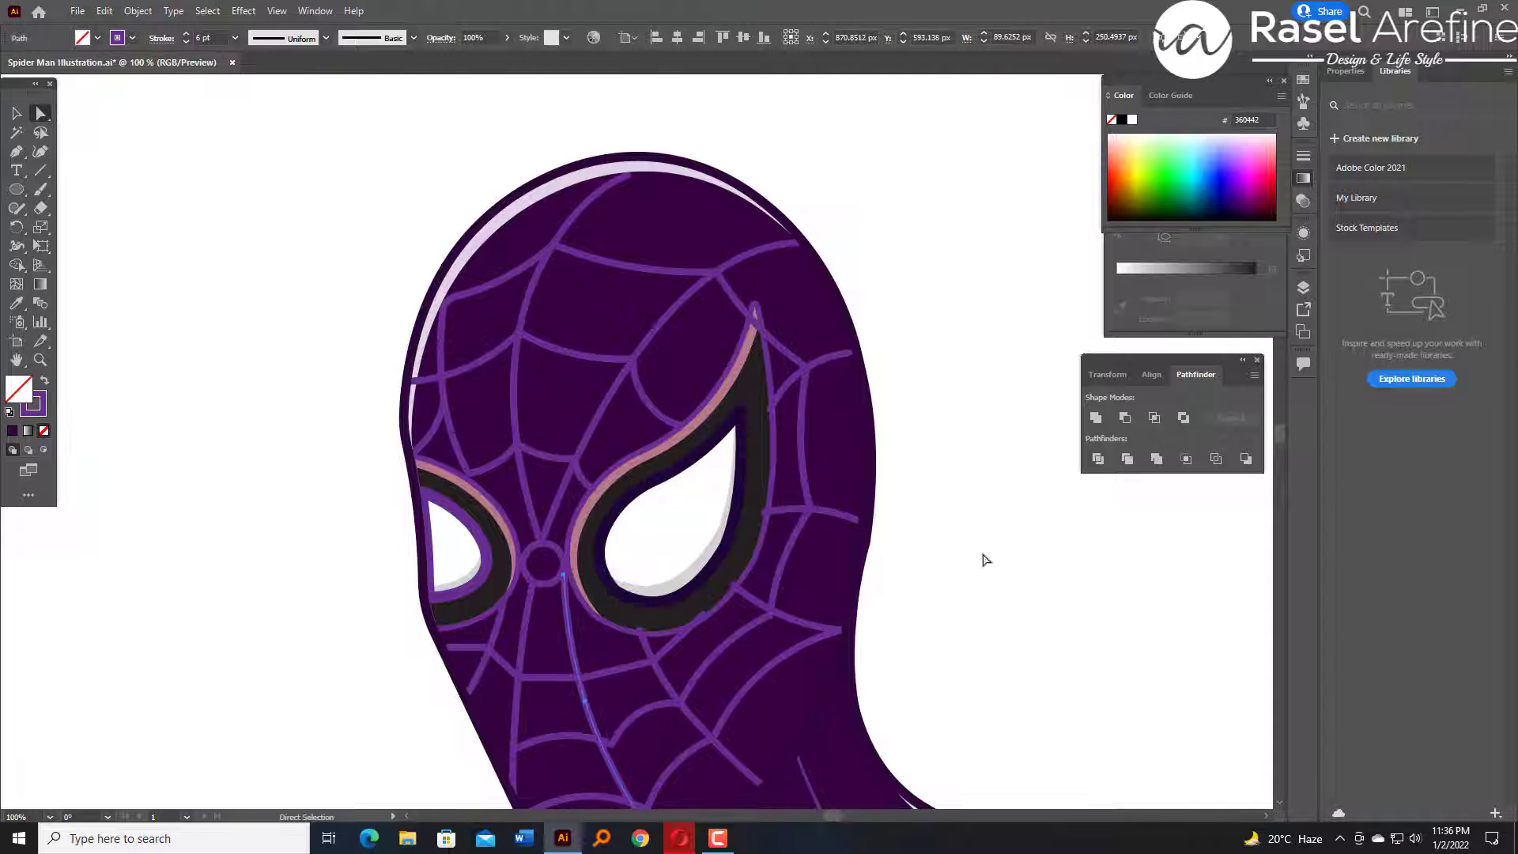
click(985, 560)
key(ctrl+plus)
drag(642, 735, 736, 703)
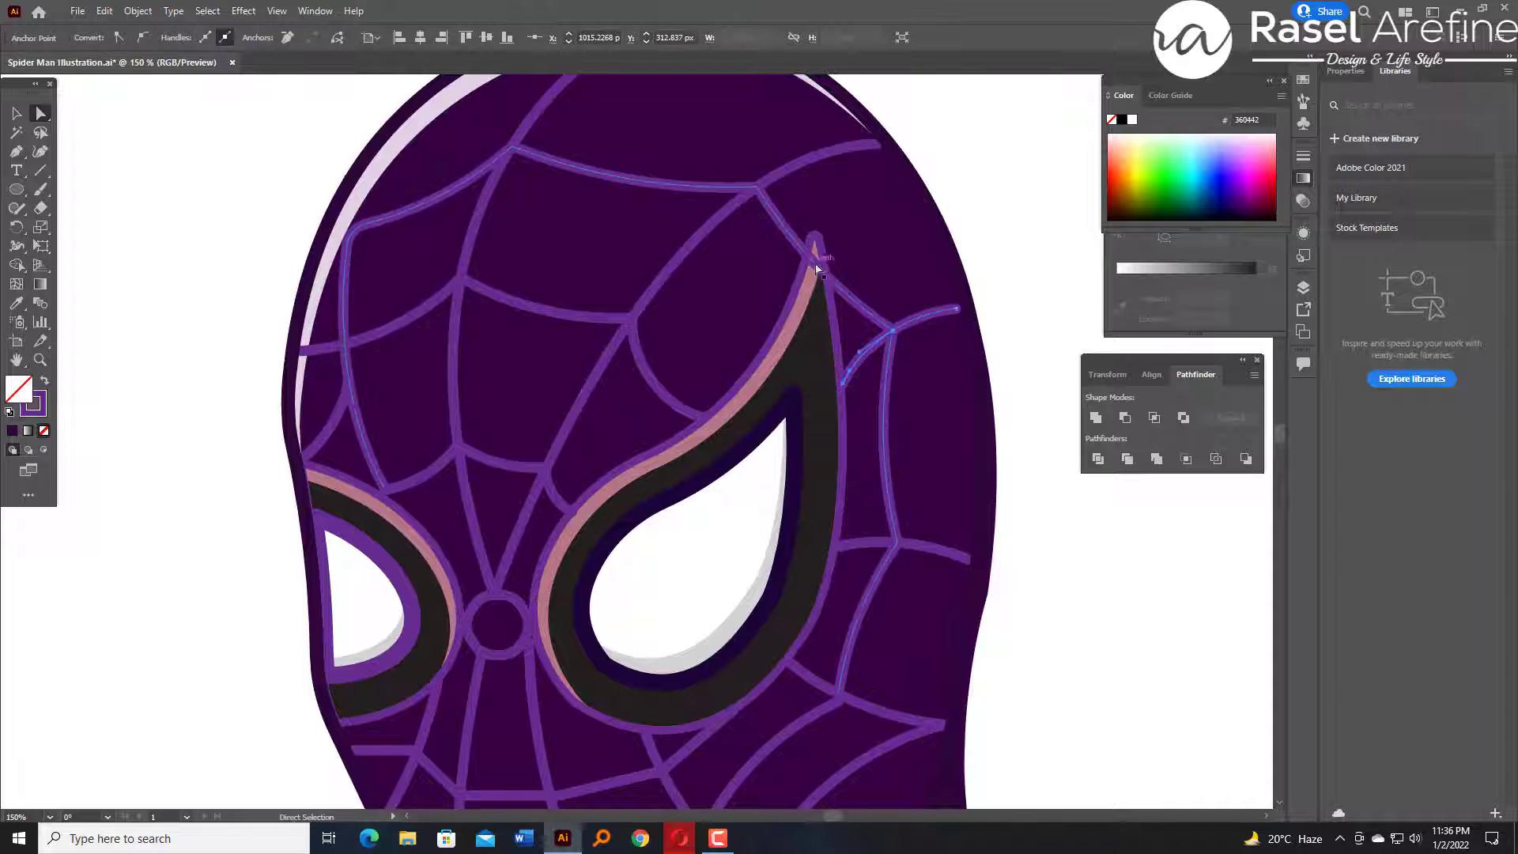
key(v)
click(844, 417)
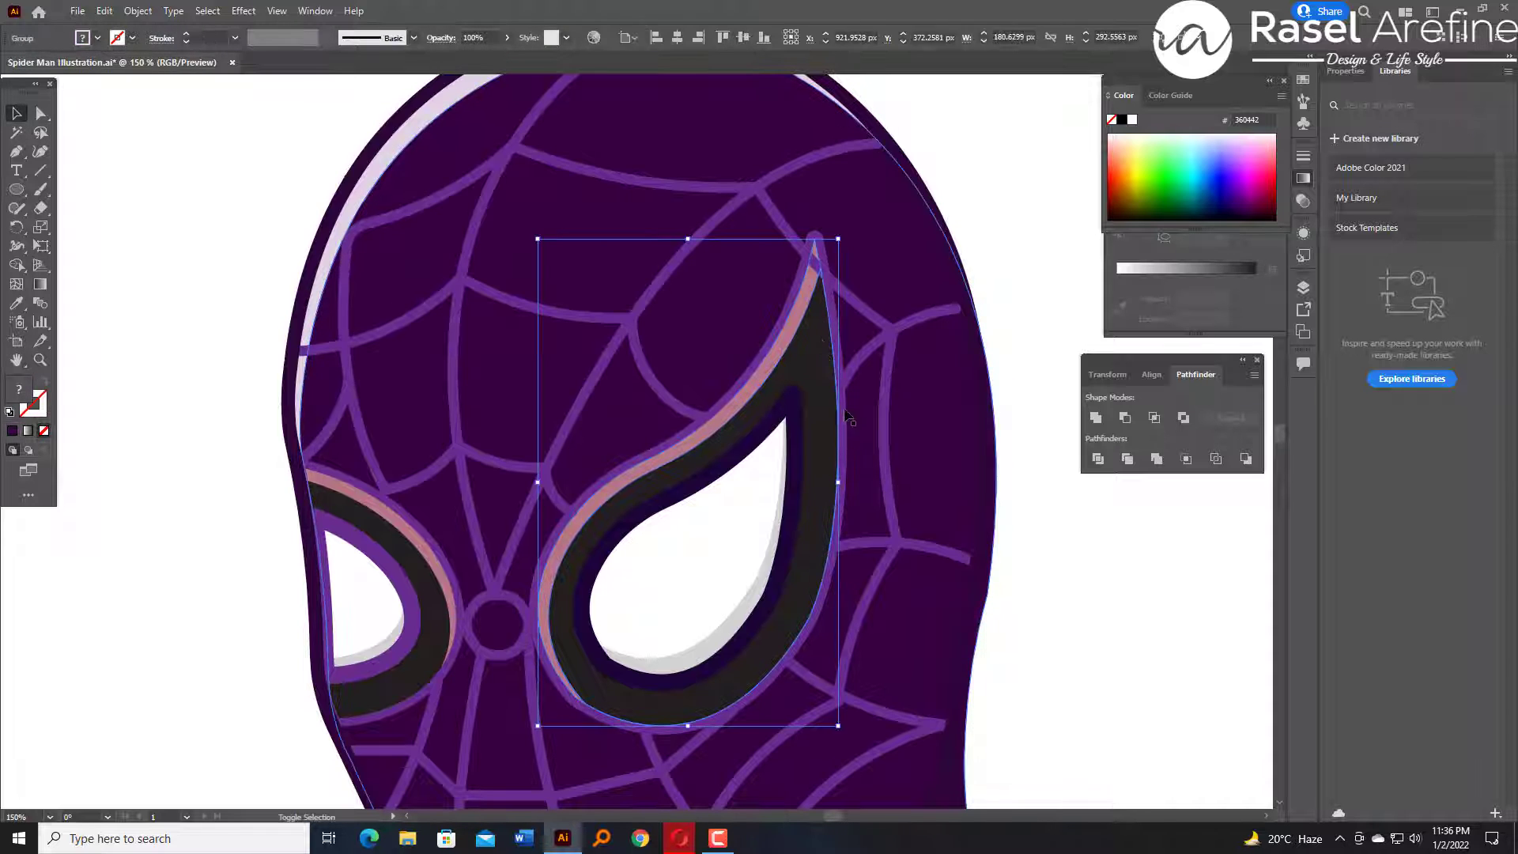
click(854, 378)
drag(842, 385, 840, 393)
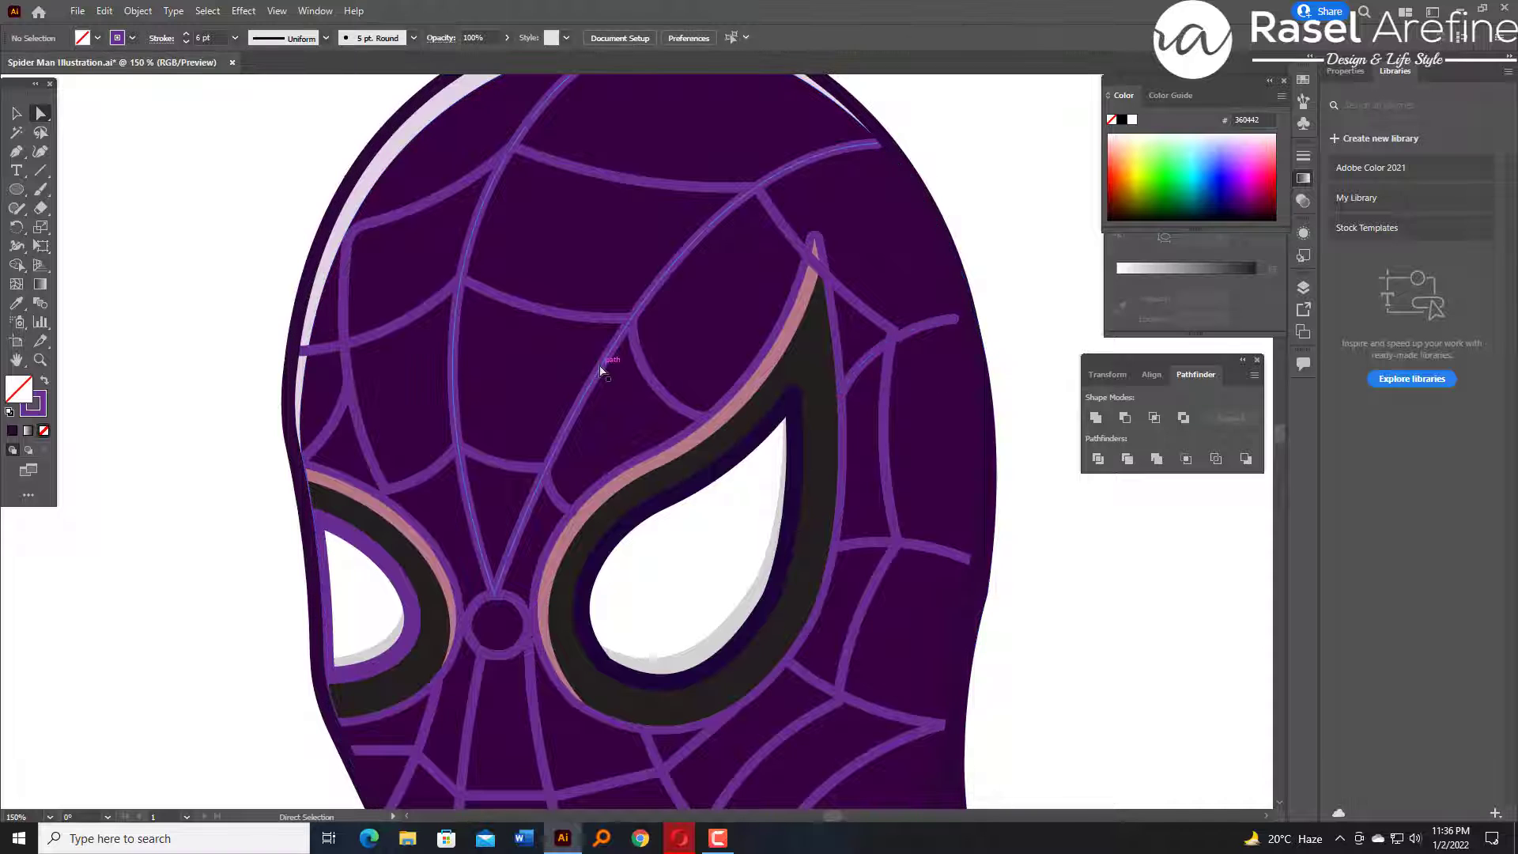
Expand the cross web line that runs over the mid-forehead to the larger eye's crescent into a filled shape.
key(ctrl+equal)
key(v)
click(310, 293)
click(137, 11)
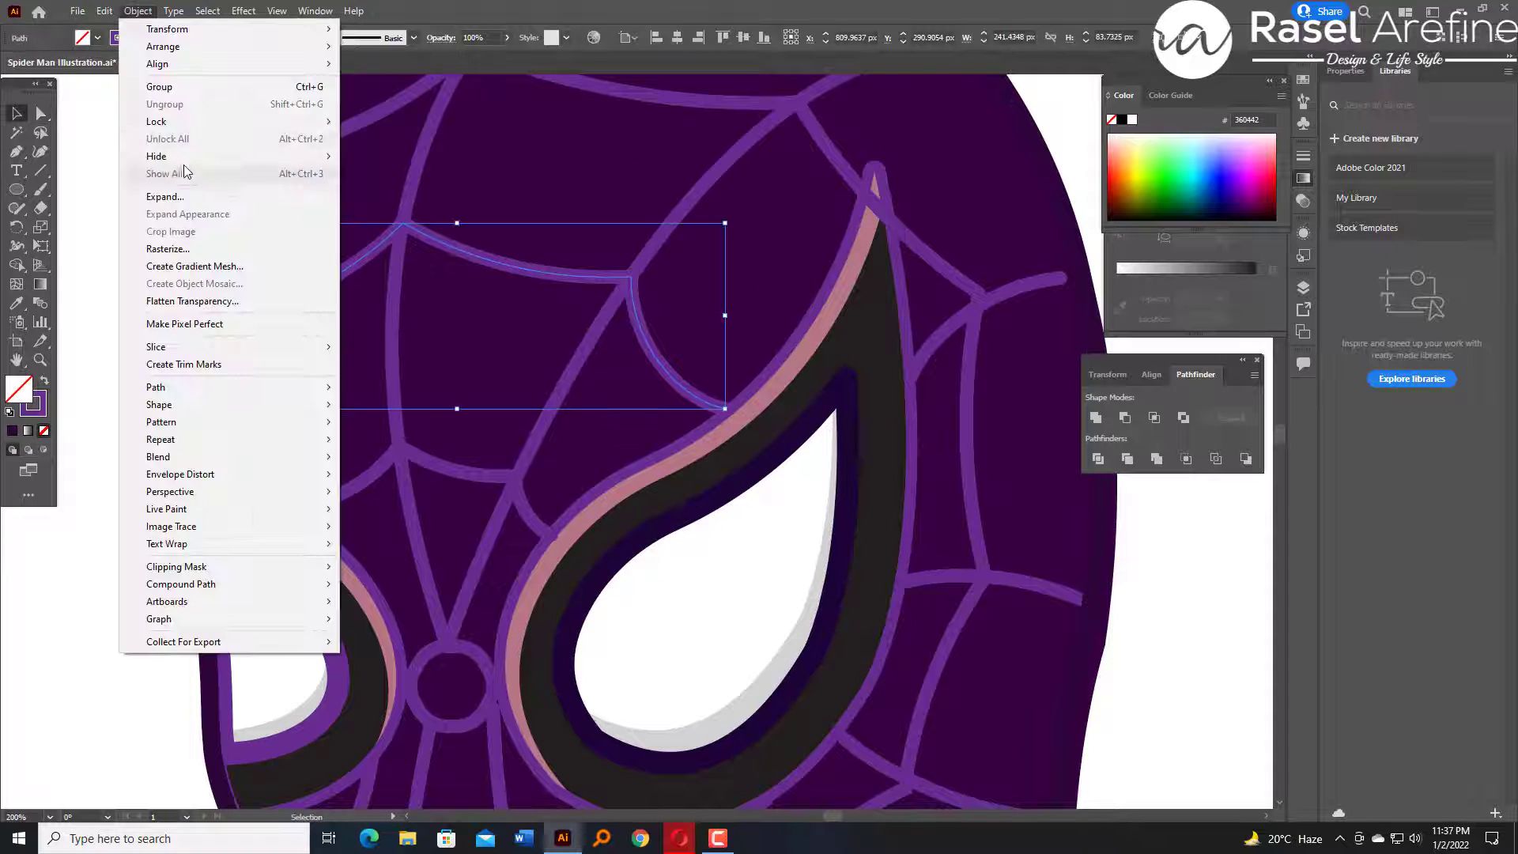
click(164, 197)
key(Return)
Cut off the forehead web line's end that extends beyond the face shape with the Shape Builder.
drag(144, 270, 210, 335)
click(17, 265)
key(v)
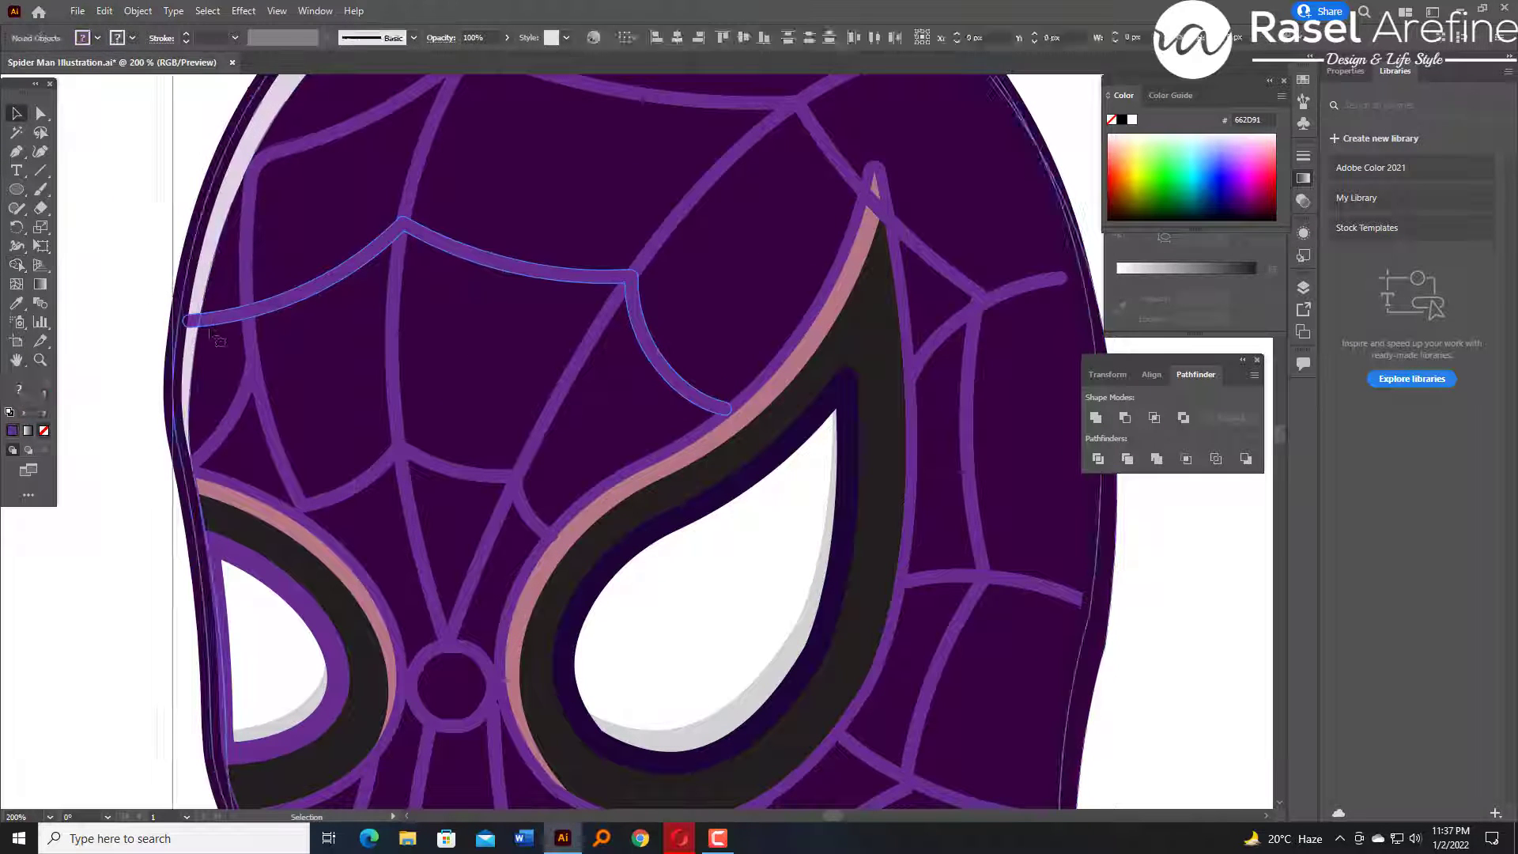
shift+click(199, 290)
shift+click(201, 292)
key(shift+m)
alt+click(190, 321)
key(v)
click(105, 132)
Extend the upper end of the long web line at the crown into the head's edge highlight.
drag(524, 255, 488, 480)
click(585, 140)
key(a)
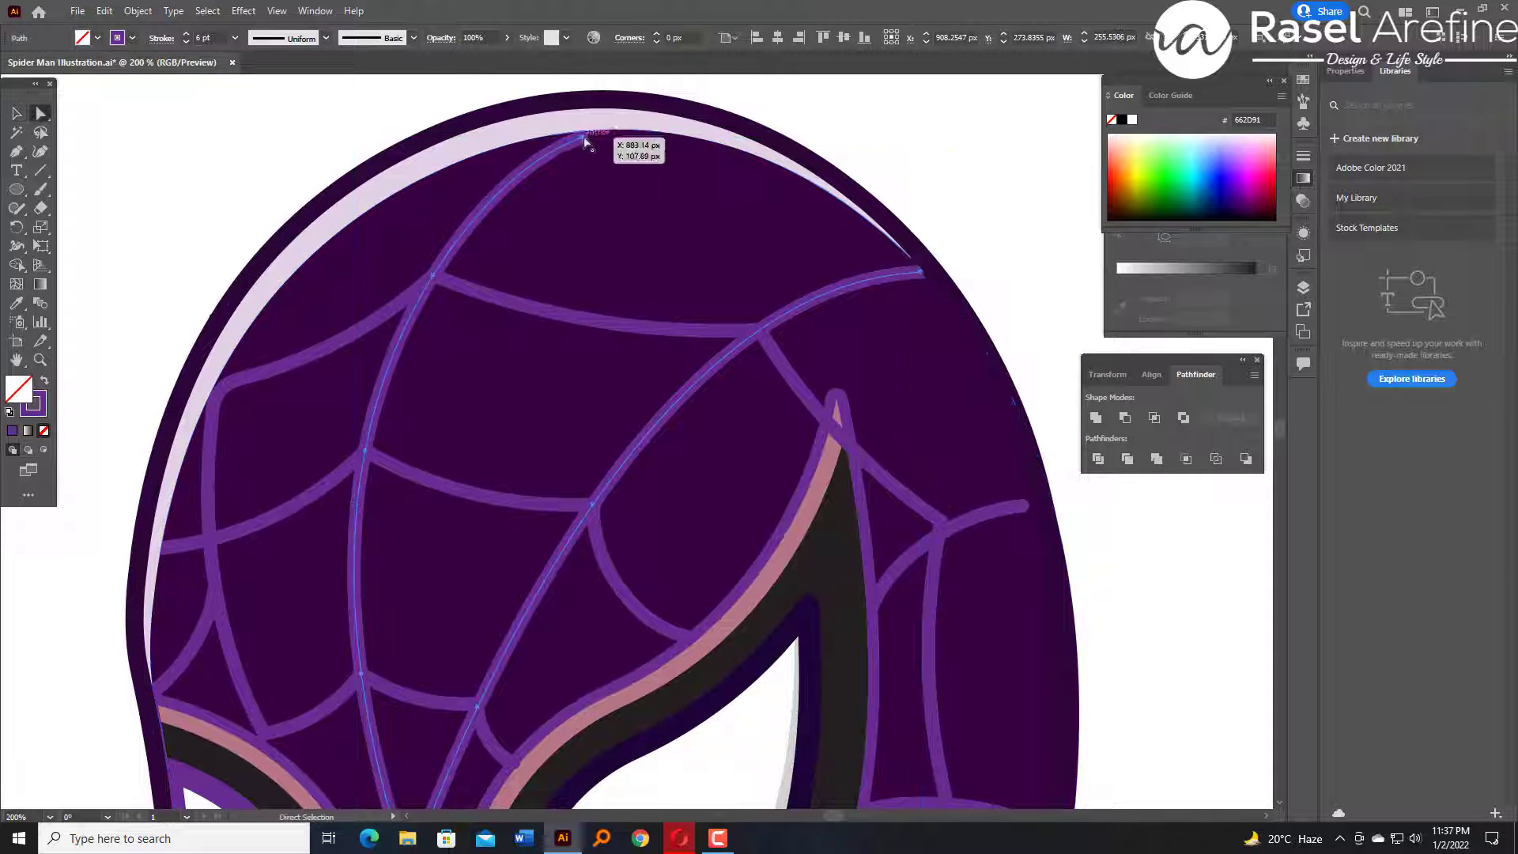
drag(582, 138, 592, 123)
Expand the long V-shaped web line and cut its crown end off at the face shape's edge.
click(16, 116)
click(138, 12)
click(182, 212)
click(729, 523)
shift+click(817, 200)
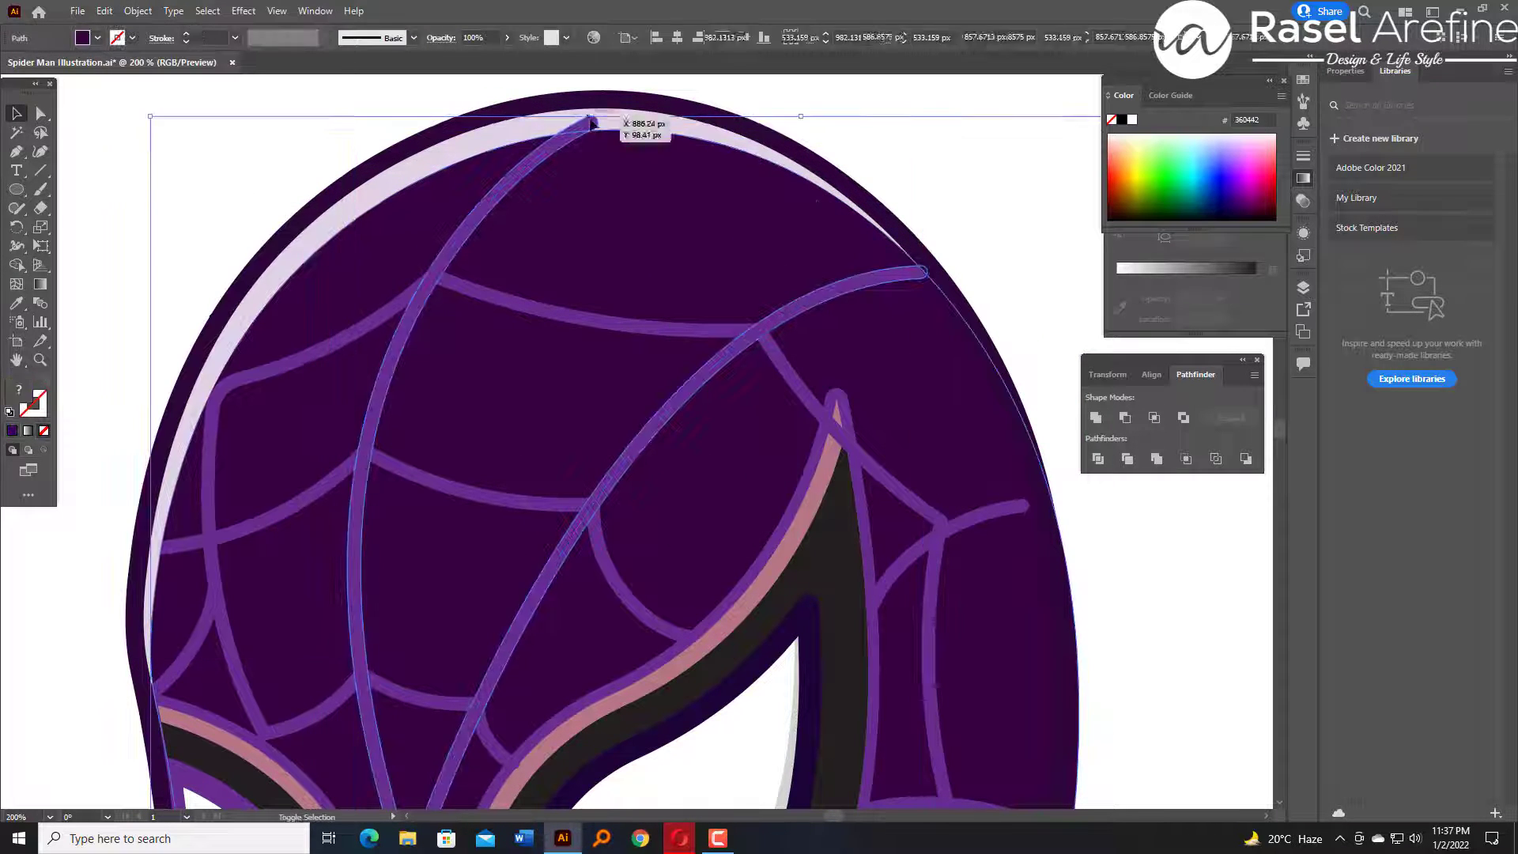
key(v)
click(67, 103)
Cut off the V-shaped web line's other end where it extends past the back edge of the face shape, using the Shape Builder.
drag(802, 211, 752, 167)
click(825, 226)
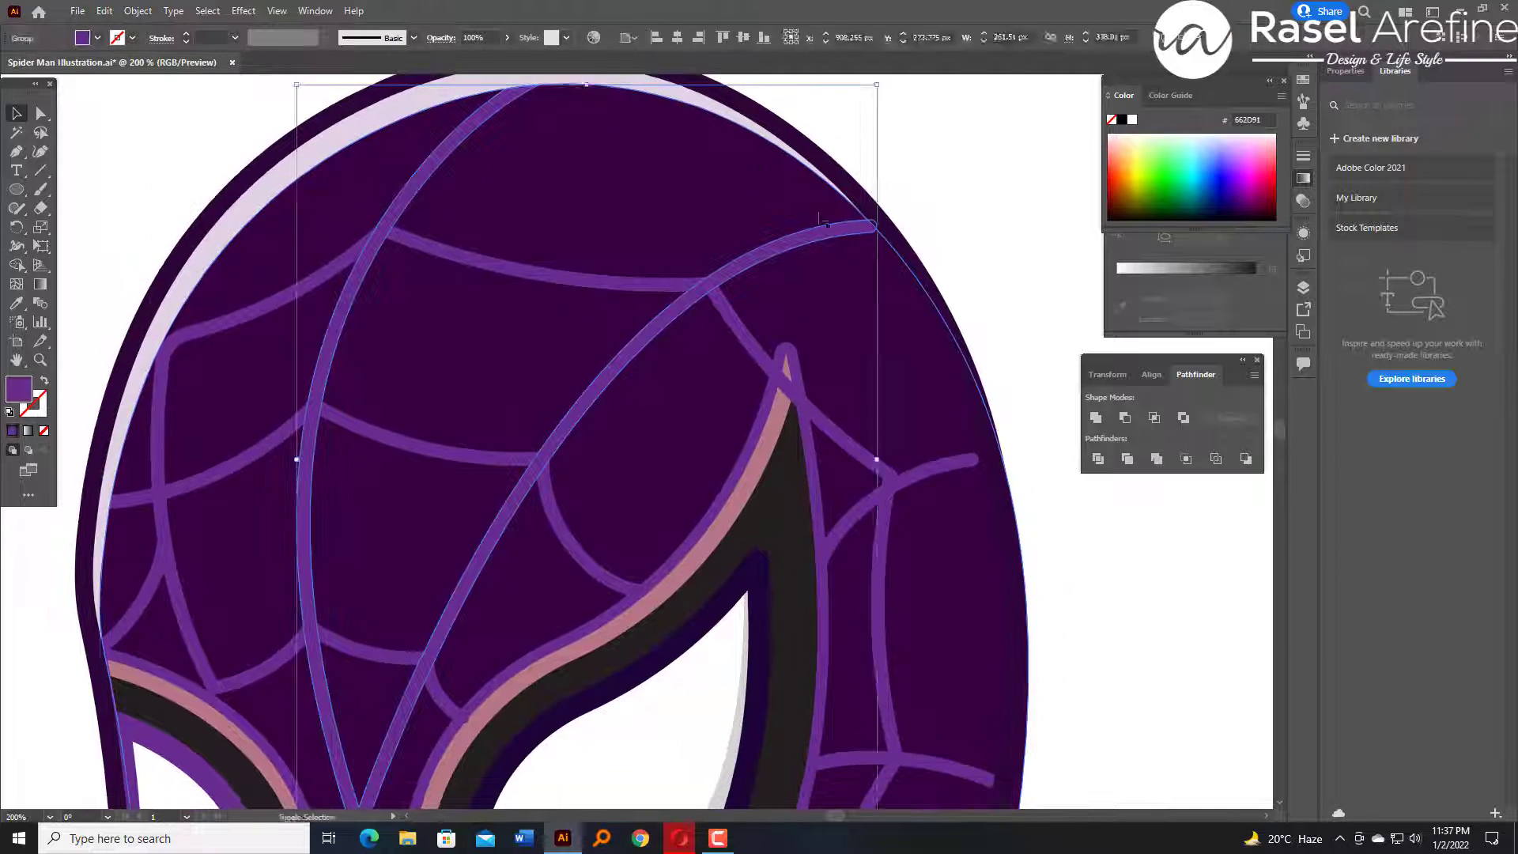
shift+click(841, 245)
key(shift+m)
alt+click(877, 227)
key(ctrl+plus)
key(ctrl+plus)
drag(1036, 142, 752, 498)
drag(695, 201, 760, 665)
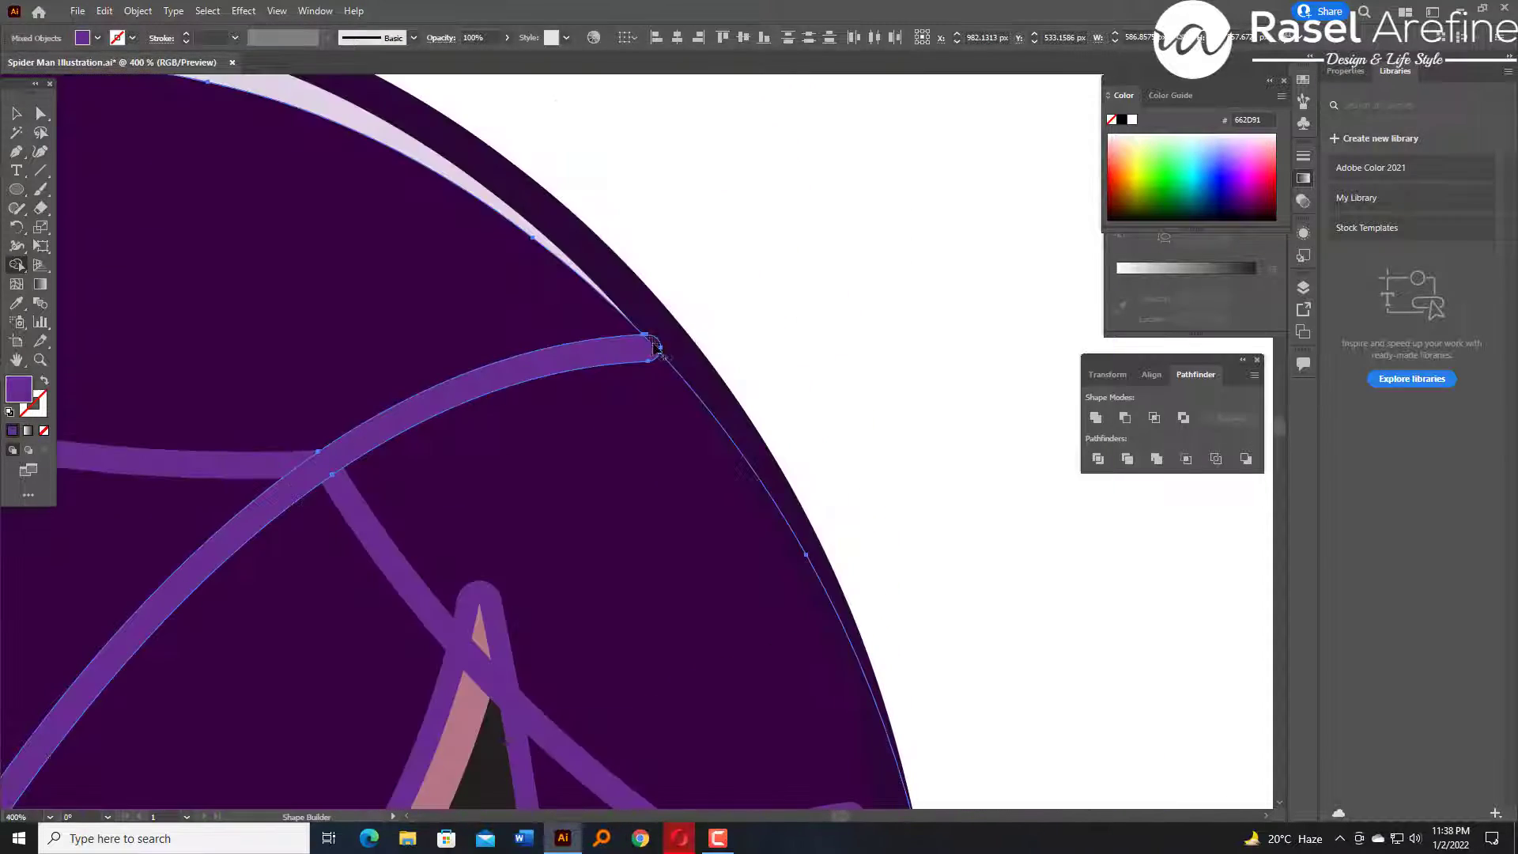
alt+click(659, 349)
key(v)
click(818, 247)
Expand the outer cross web line that passes over the larger eye's pointed tip.
key(ctrl+minus)
key(ctrl+minus)
key(ctrl+minus)
key(ctrl+minus)
click(617, 510)
click(138, 11)
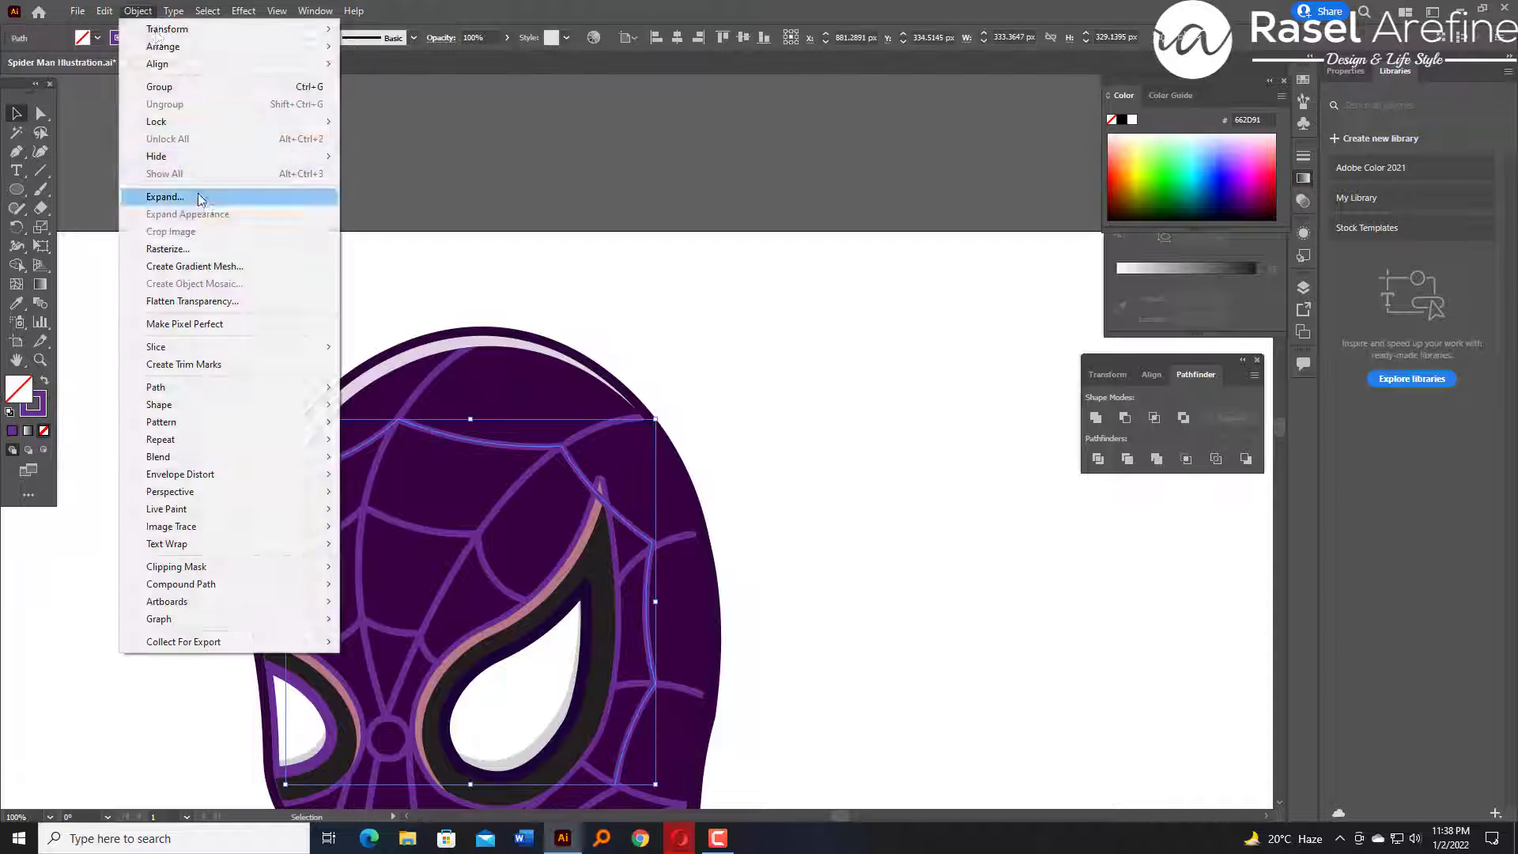
click(197, 196)
click(728, 520)
click(727, 503)
Remove the part of the expanded web line that crosses the larger eye's tip with the Shape Builder.
click(610, 510)
shift+click(627, 518)
key(shift+m)
alt+click(603, 501)
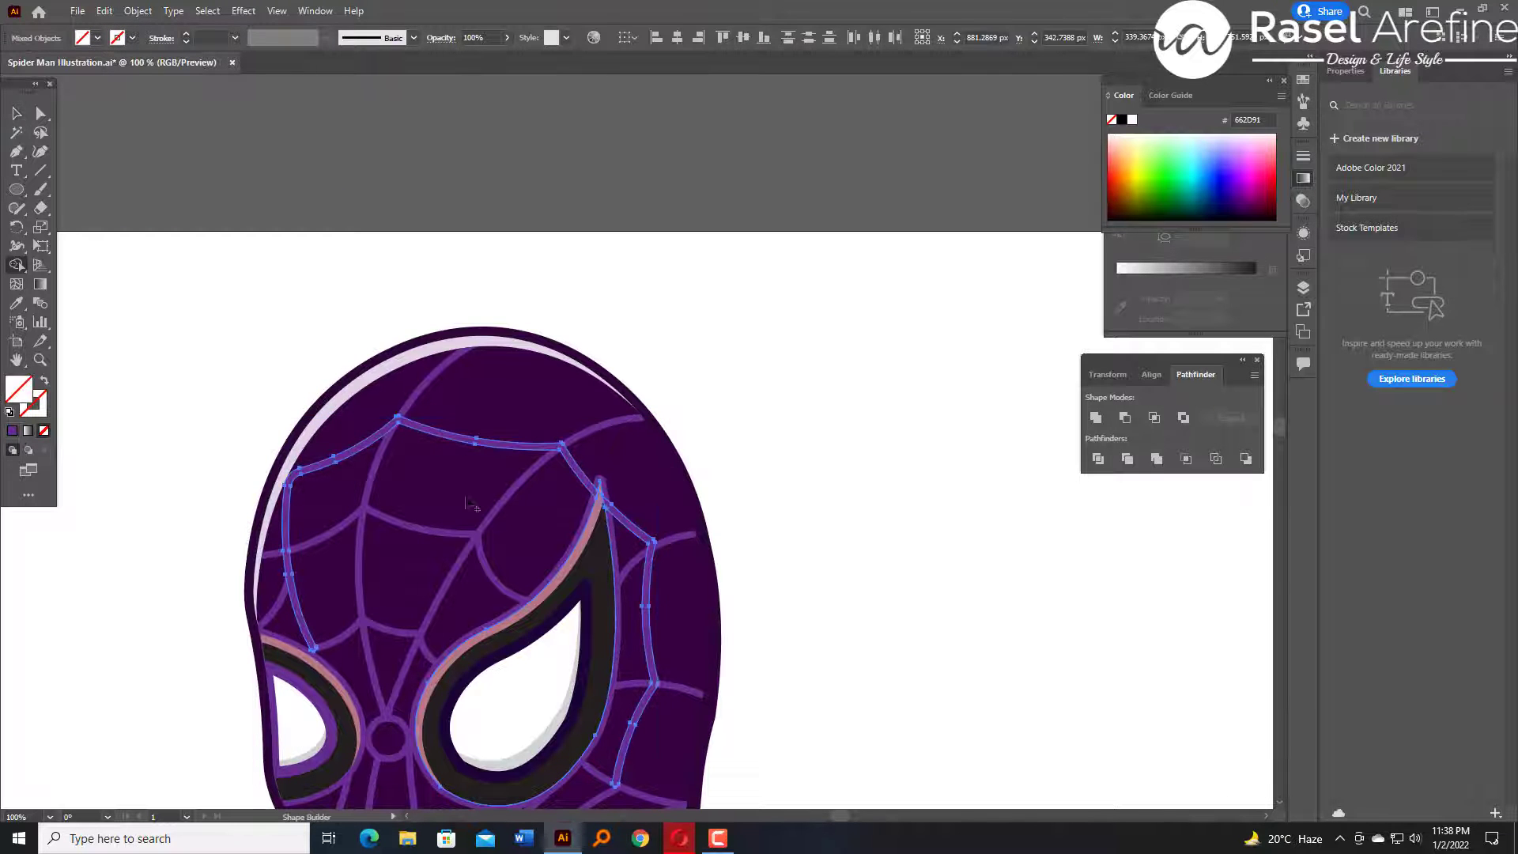
key(v)
click(293, 205)
Set the stroke of the circle between the eyes to 6 pt.
key(ctrl+plus)
key(ctrl+plus)
key(ctrl+plus)
drag(414, 747, 643, 308)
key(ctrl+minus)
key(ctrl+minus)
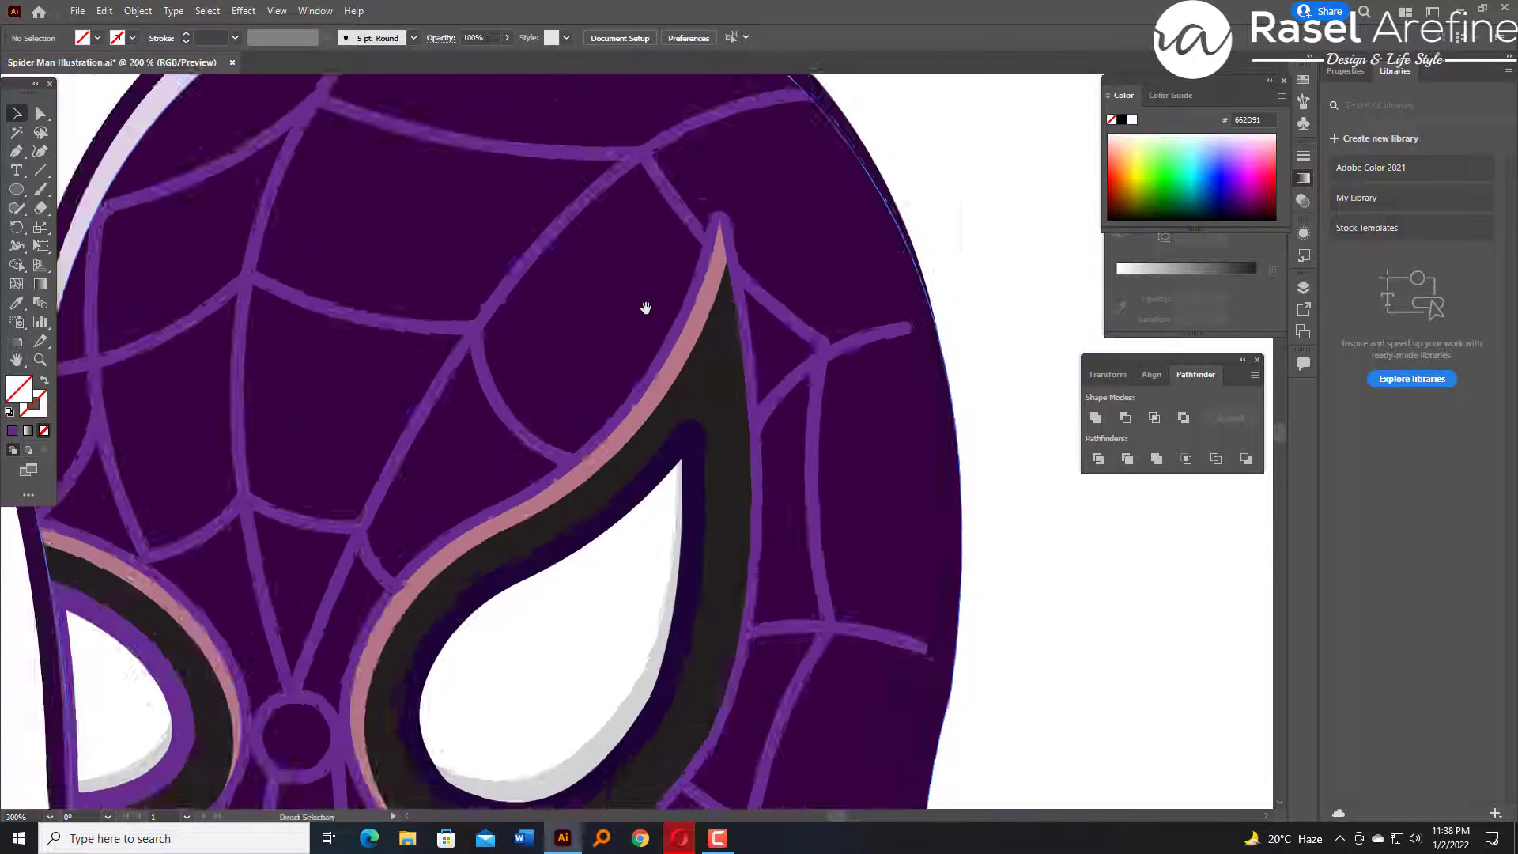
drag(587, 682, 797, 444)
click(617, 436)
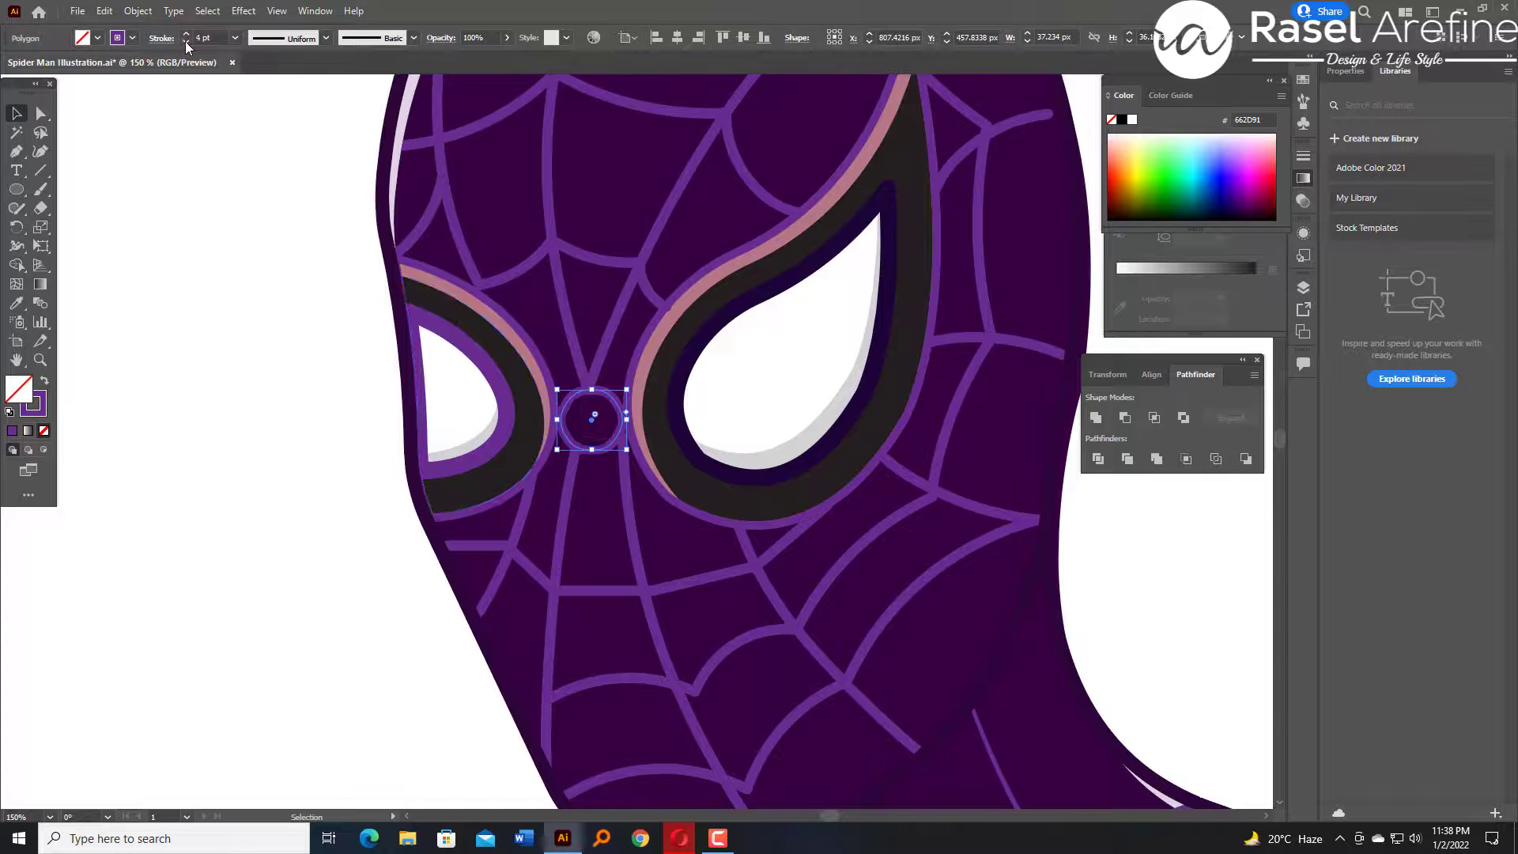
click(1108, 375)
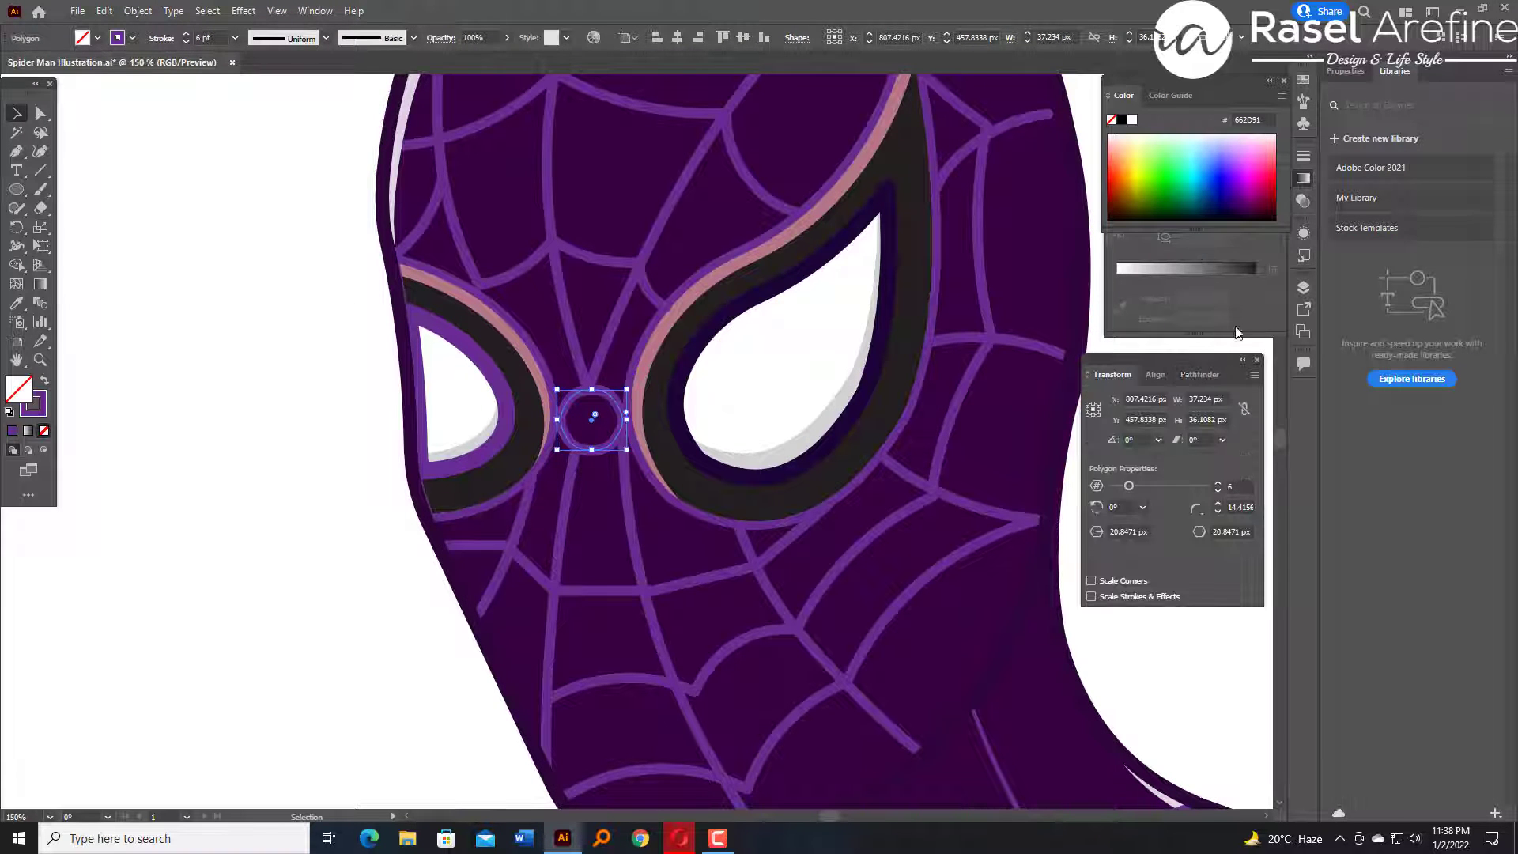
click(1239, 317)
click(1205, 149)
key(ctrl+shift+a)
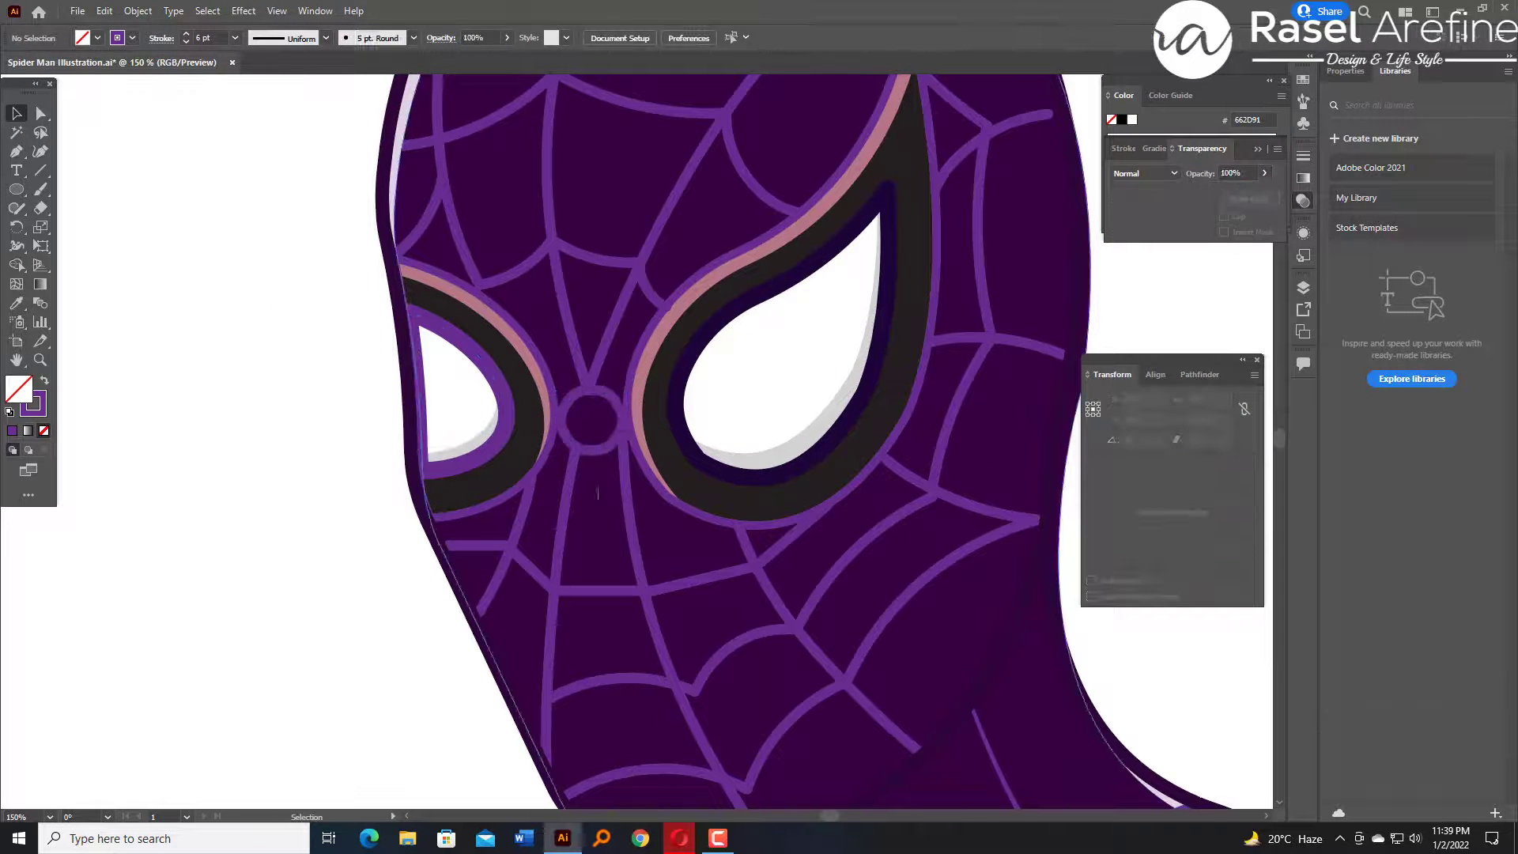
Try to nudge the upper end of the web line beneath the circle between the eyes slightly upward.
key(a)
click(624, 465)
drag(622, 437, 624, 433)
key(ctrl+z)
Deselect the web line beneath the circle and save the illustration.
click(625, 440)
click(292, 354)
key(ctrl+minus)
key(ctrl+minus)
key(ctrl+s)
drag(701, 463, 551, 429)
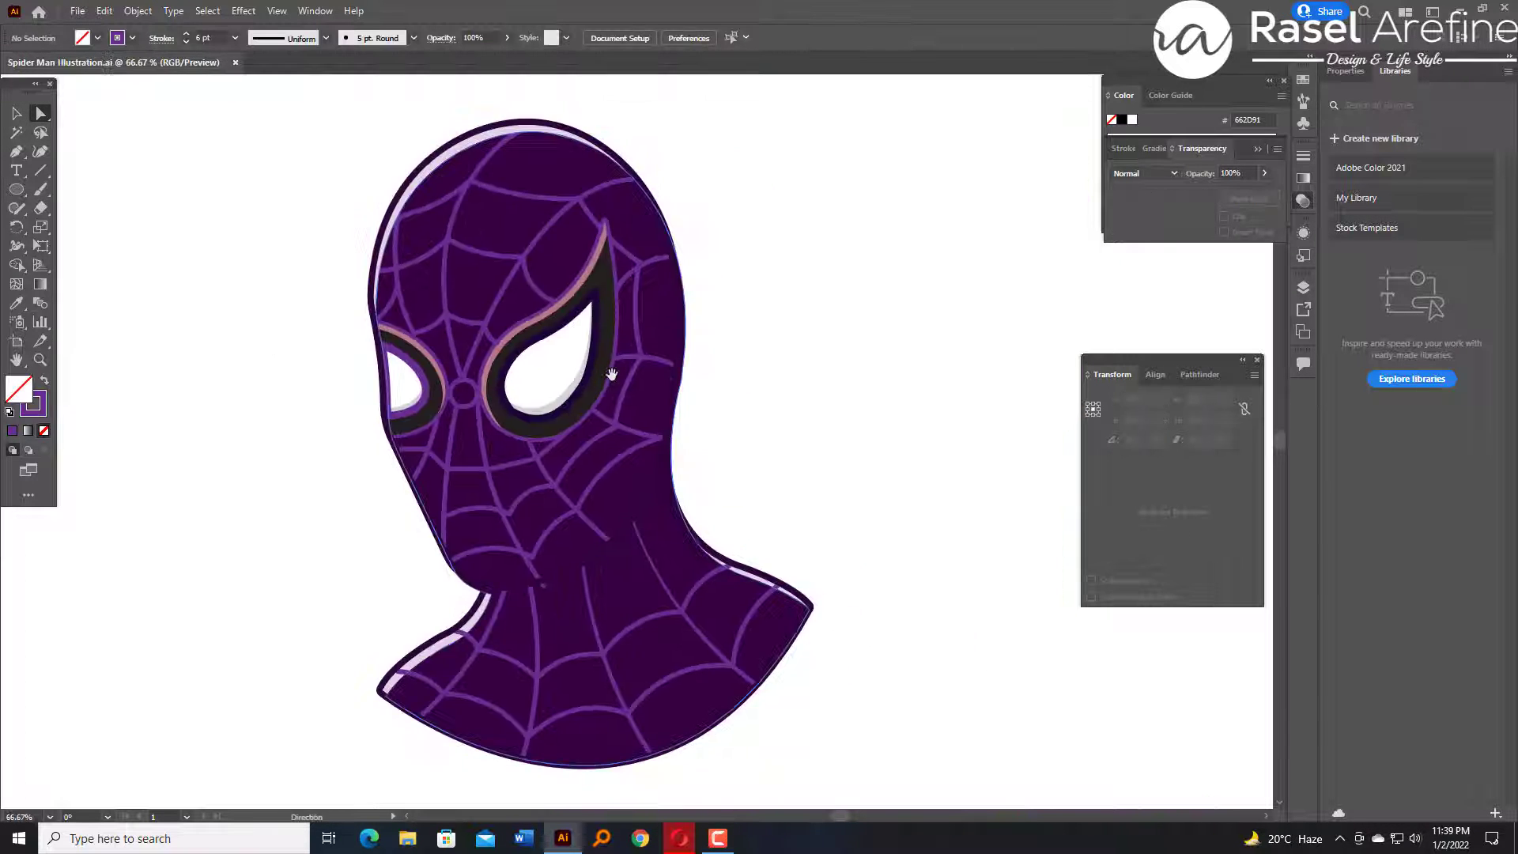
key(ctrl+minus)
key(ctrl+minus)
key(ctrl+minus)
key(v)
key(ctrl+a)
key(ctrl+plus)
key(ctrl+plus)
Expand the two cross web lines on the neck into filled shapes.
click(826, 567)
click(751, 579)
shift+click(719, 547)
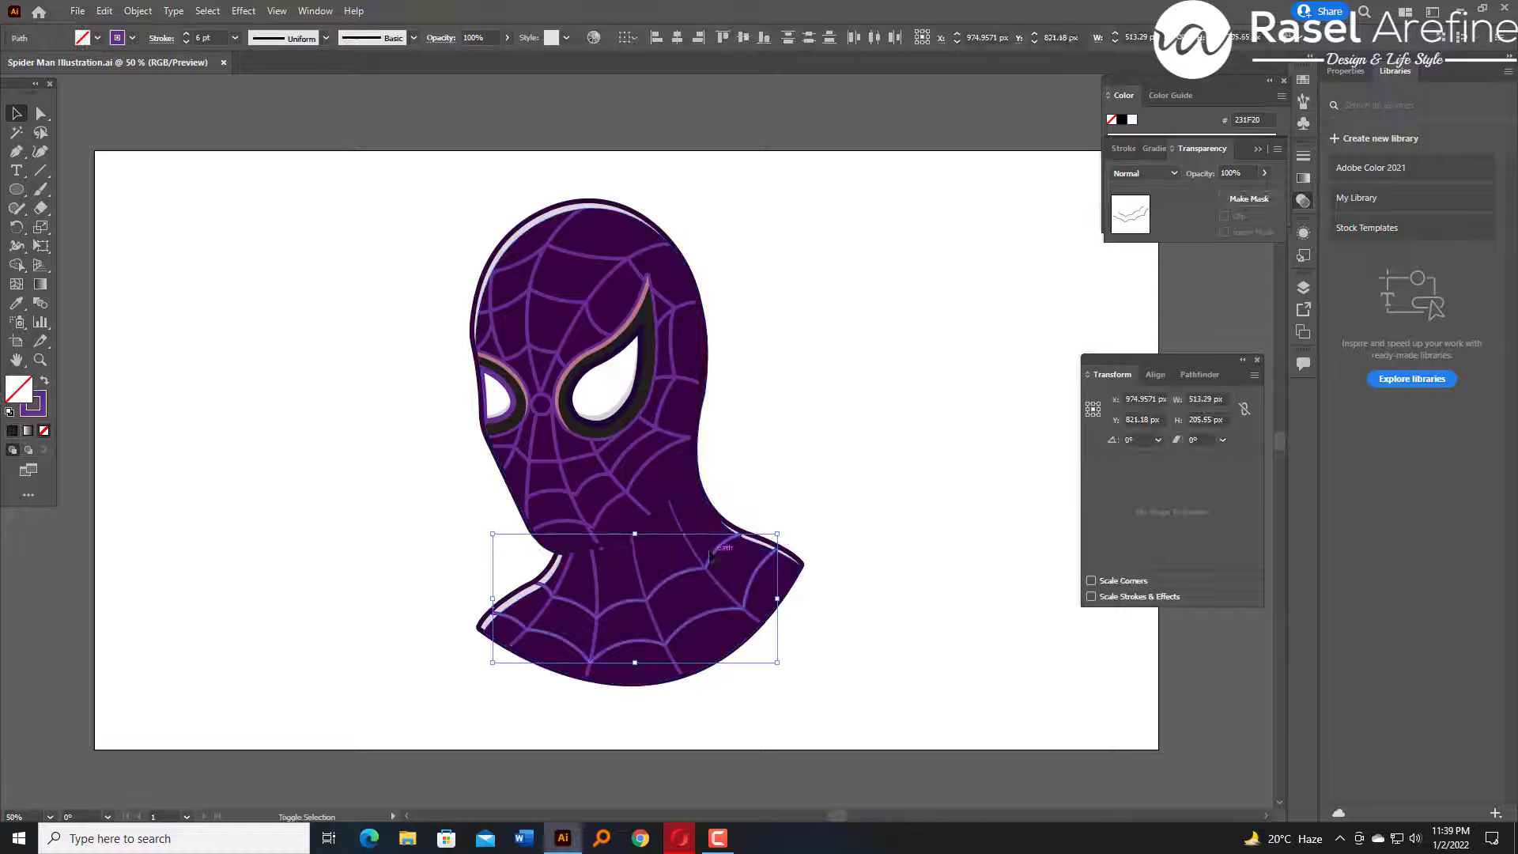
click(138, 11)
click(210, 215)
key(ctrl+plus)
key(ctrl+plus)
click(137, 11)
click(164, 197)
key(Return)
click(979, 246)
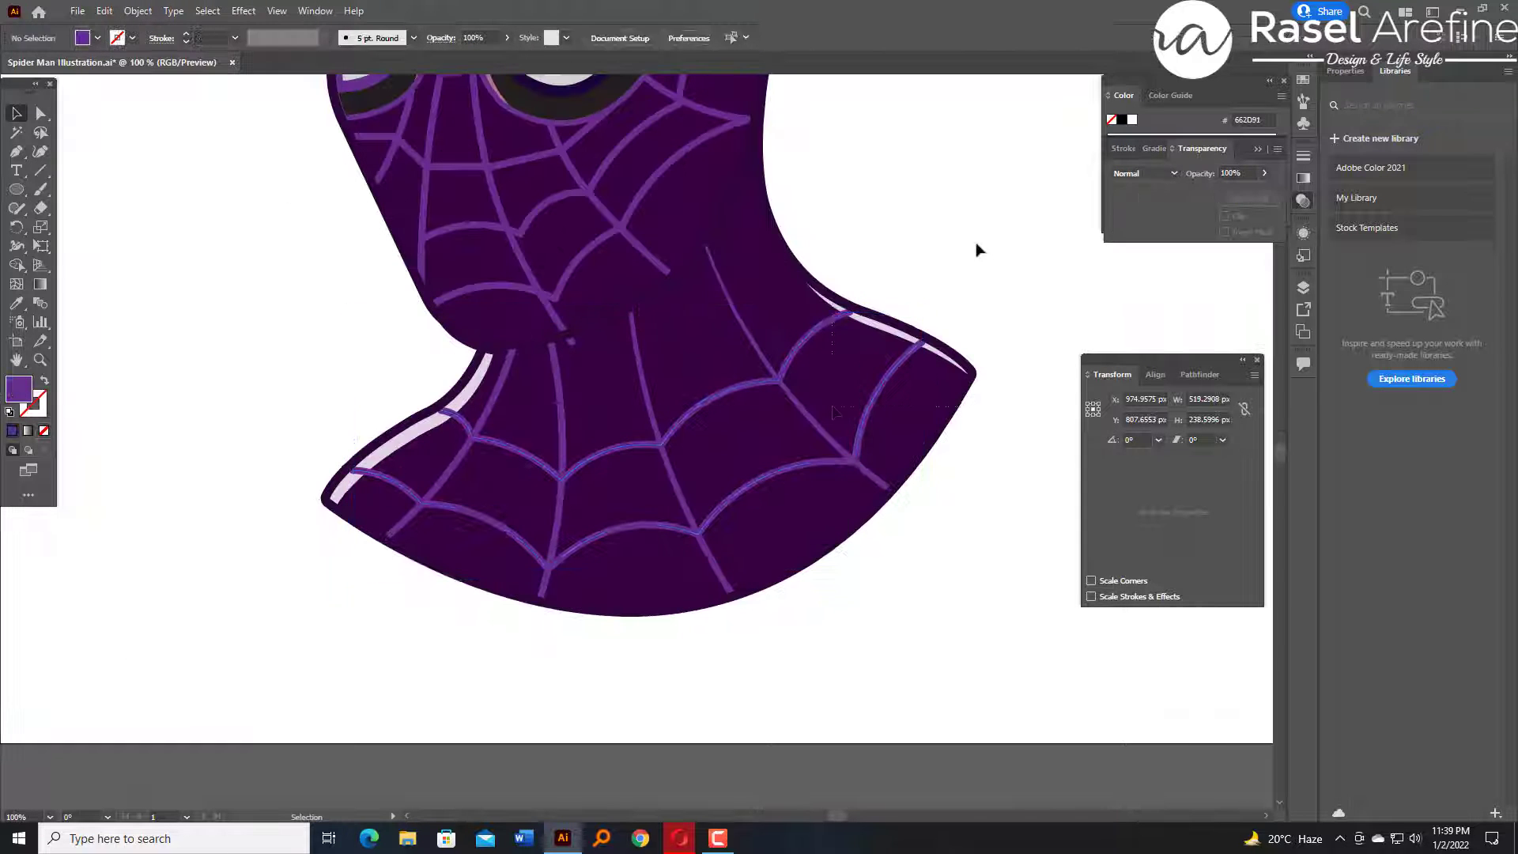
Trim the ends of the neck's two cross web lines to the base head shape with the Shape Builder.
click(923, 397)
shift+click(873, 401)
shift+click(786, 365)
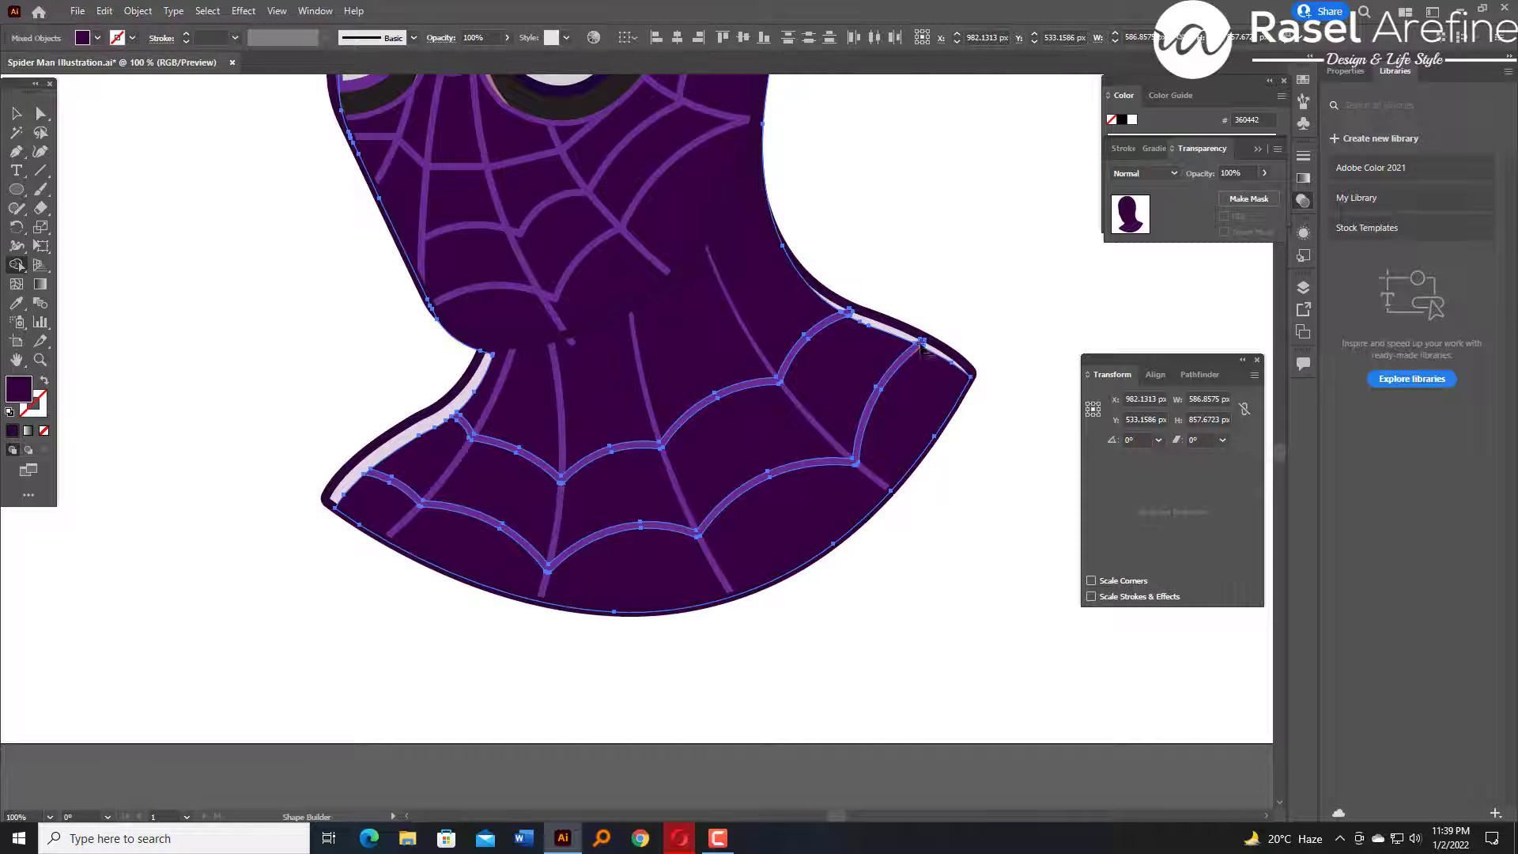
scroll(555, 259, up, 3)
click(17, 113)
click(205, 293)
Expand the web lines on the lower face that run down towards the jaw line into filled shapes.
click(580, 615)
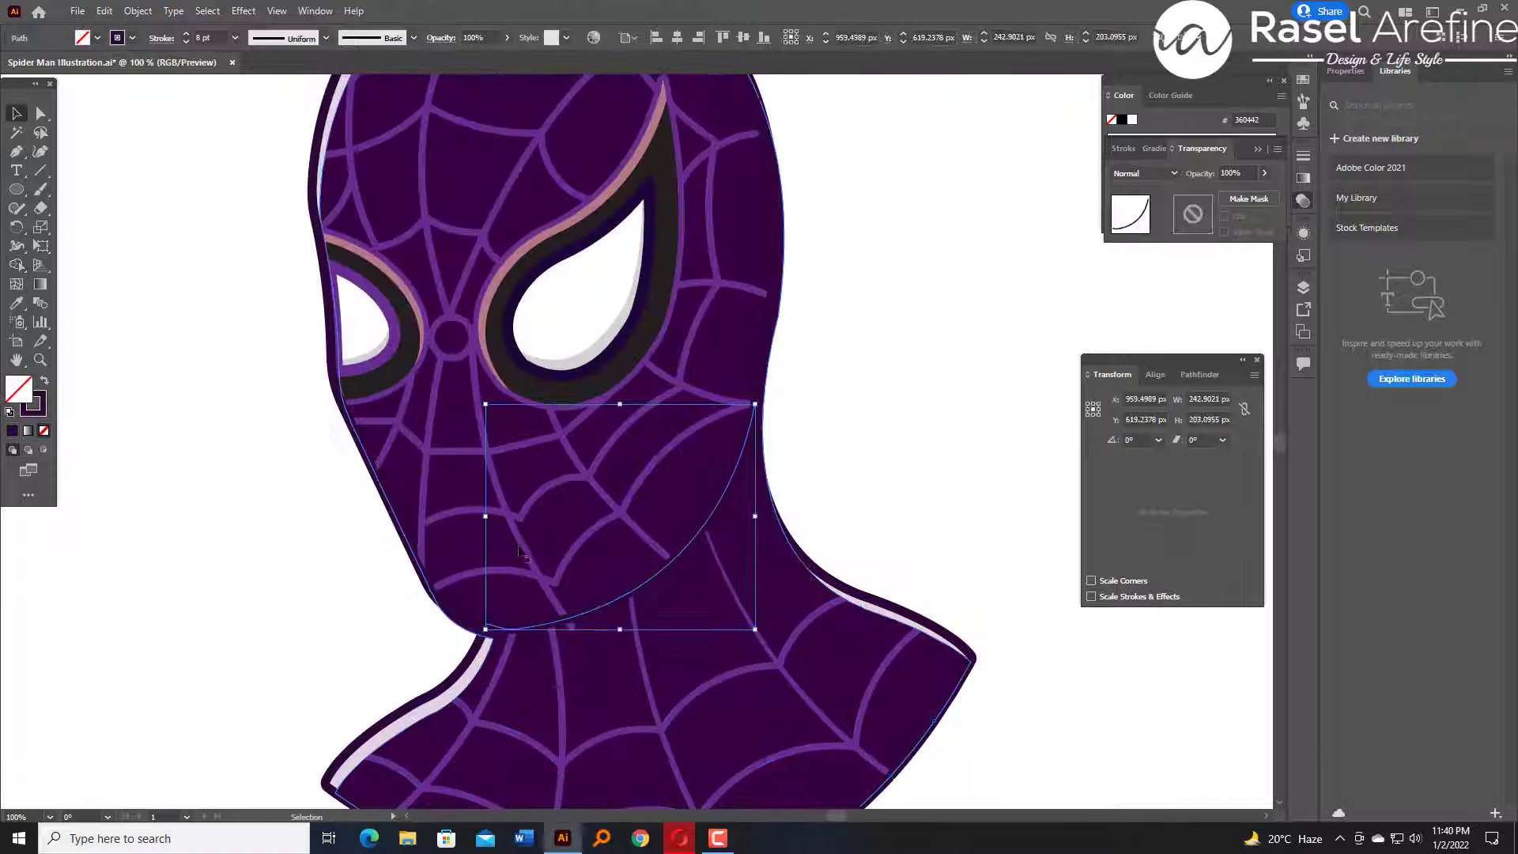
click(520, 548)
key(ctrl+plus)
shift+click(632, 575)
shift+click(649, 470)
shift+click(802, 504)
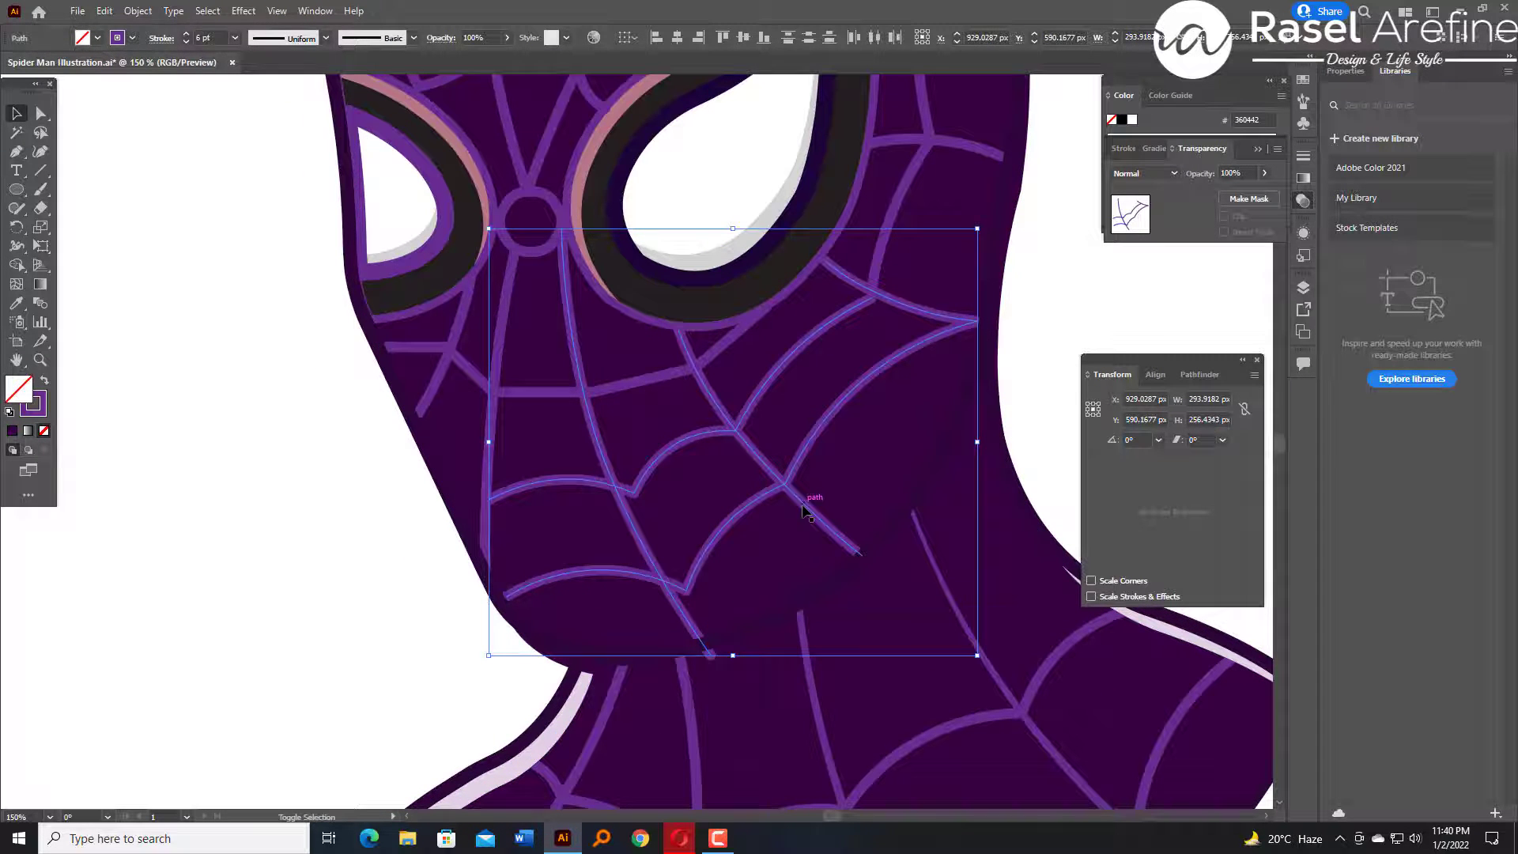
click(137, 11)
click(162, 202)
click(718, 508)
click(706, 646)
click(137, 11)
click(162, 202)
click(718, 508)
Remove the tip of the lower-face web line that sticks out past the jaw line.
shift+click(709, 649)
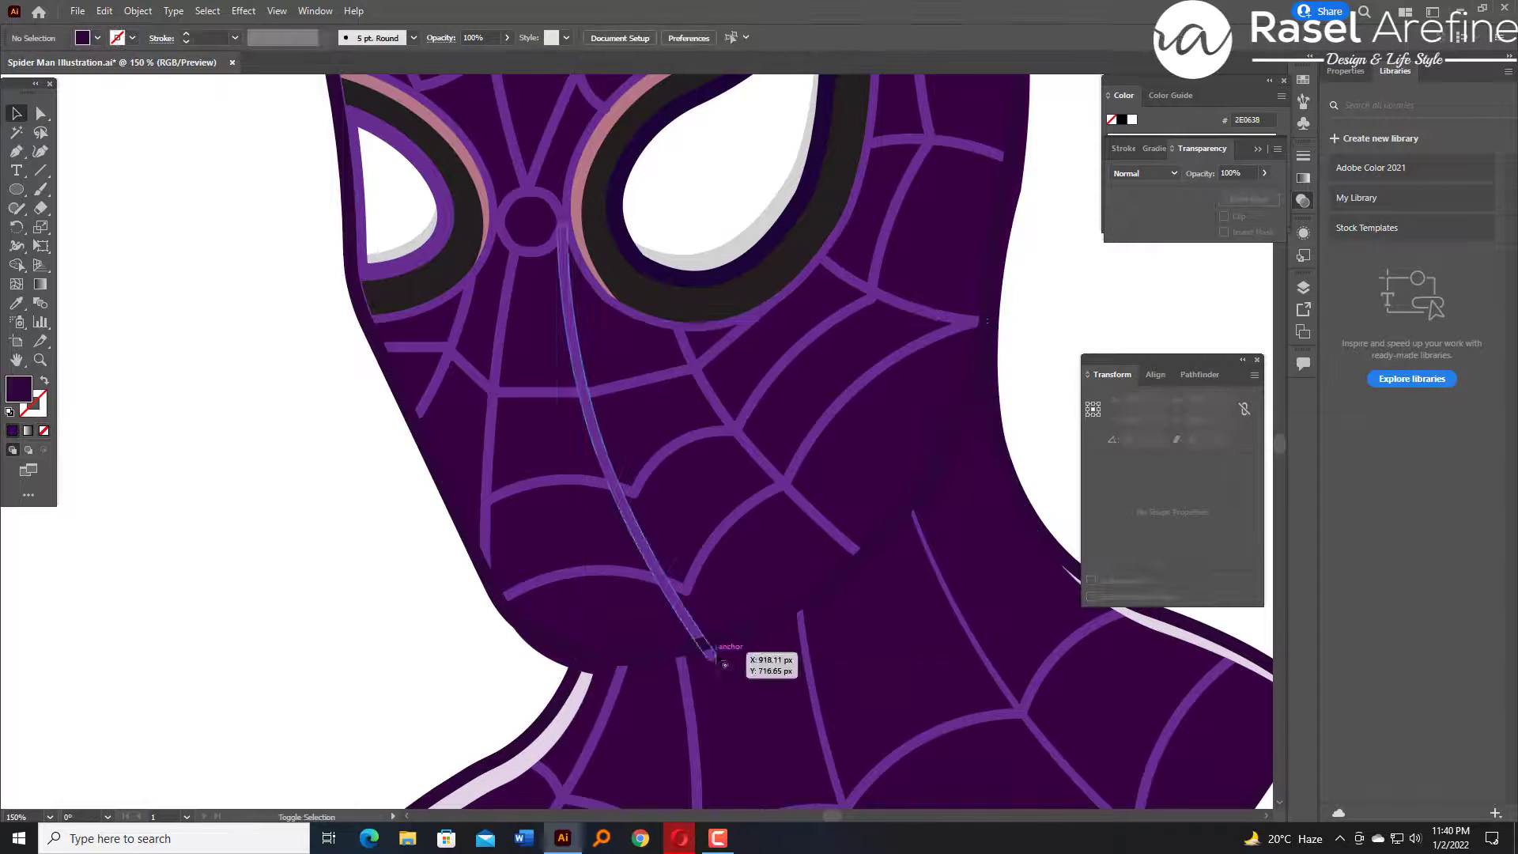
click(714, 654)
click(17, 113)
click(205, 285)
key(ctrl+minus)
key(ctrl+minus)
Draw a filled, curved shadow band about 272 px wide and 125 px high beneath the jaw with the Pen tool.
click(16, 151)
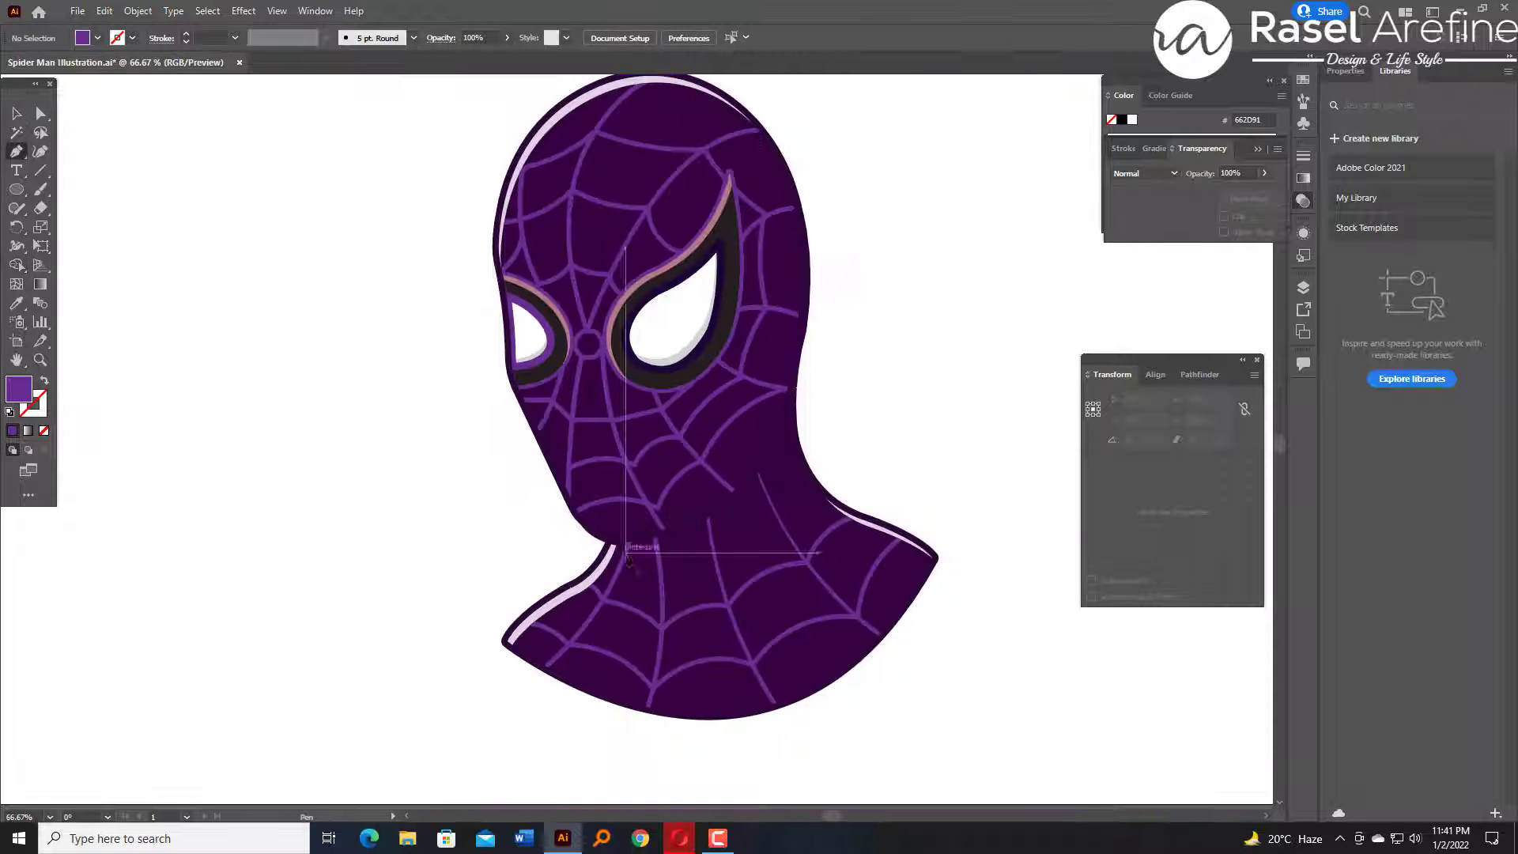
click(581, 552)
drag(758, 498, 803, 437)
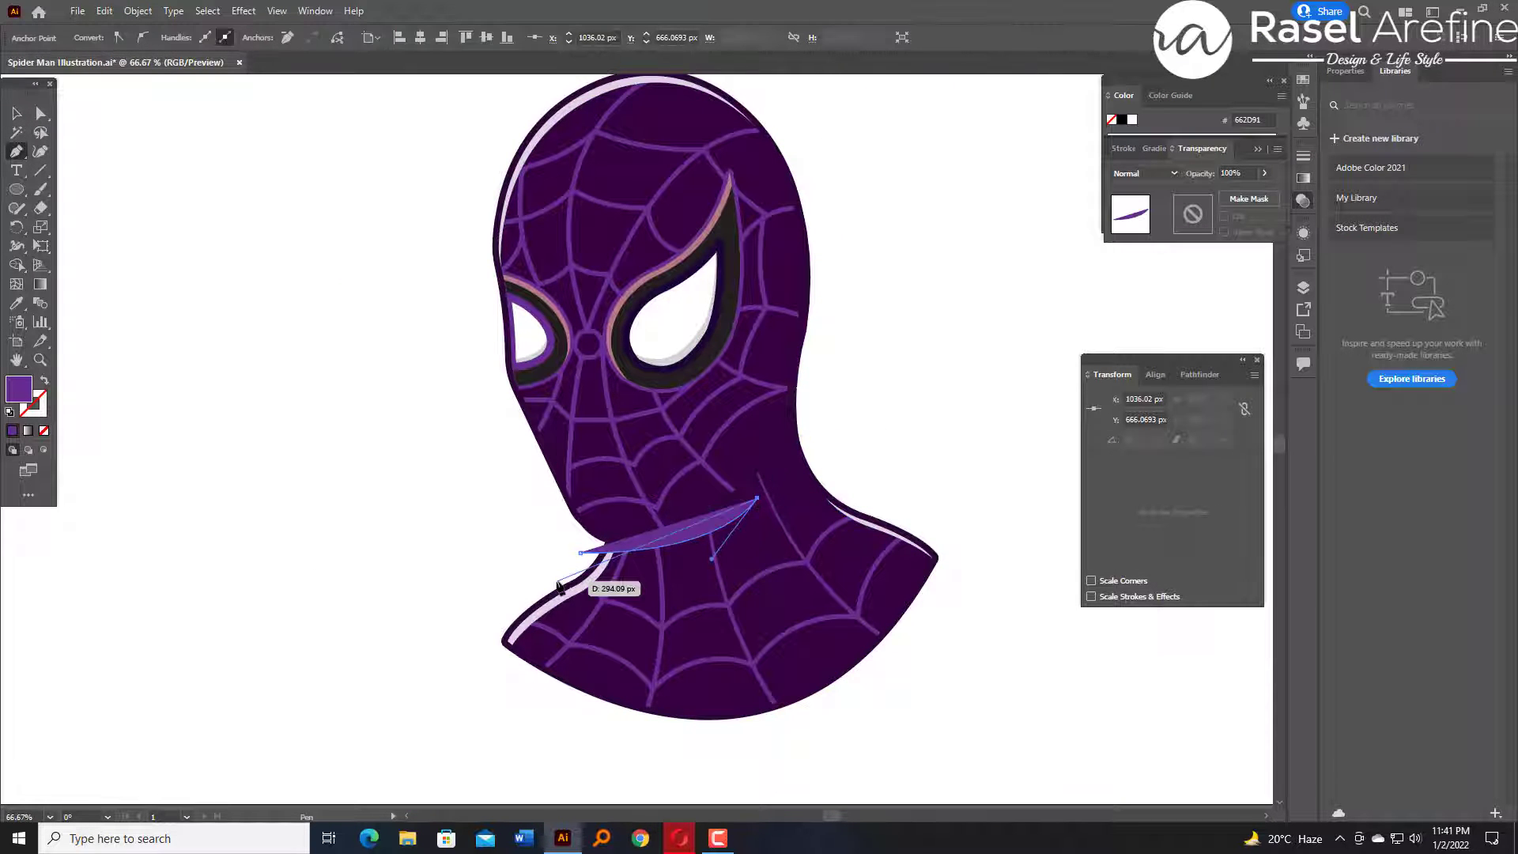
drag(420, 534, 390, 532)
click(16, 113)
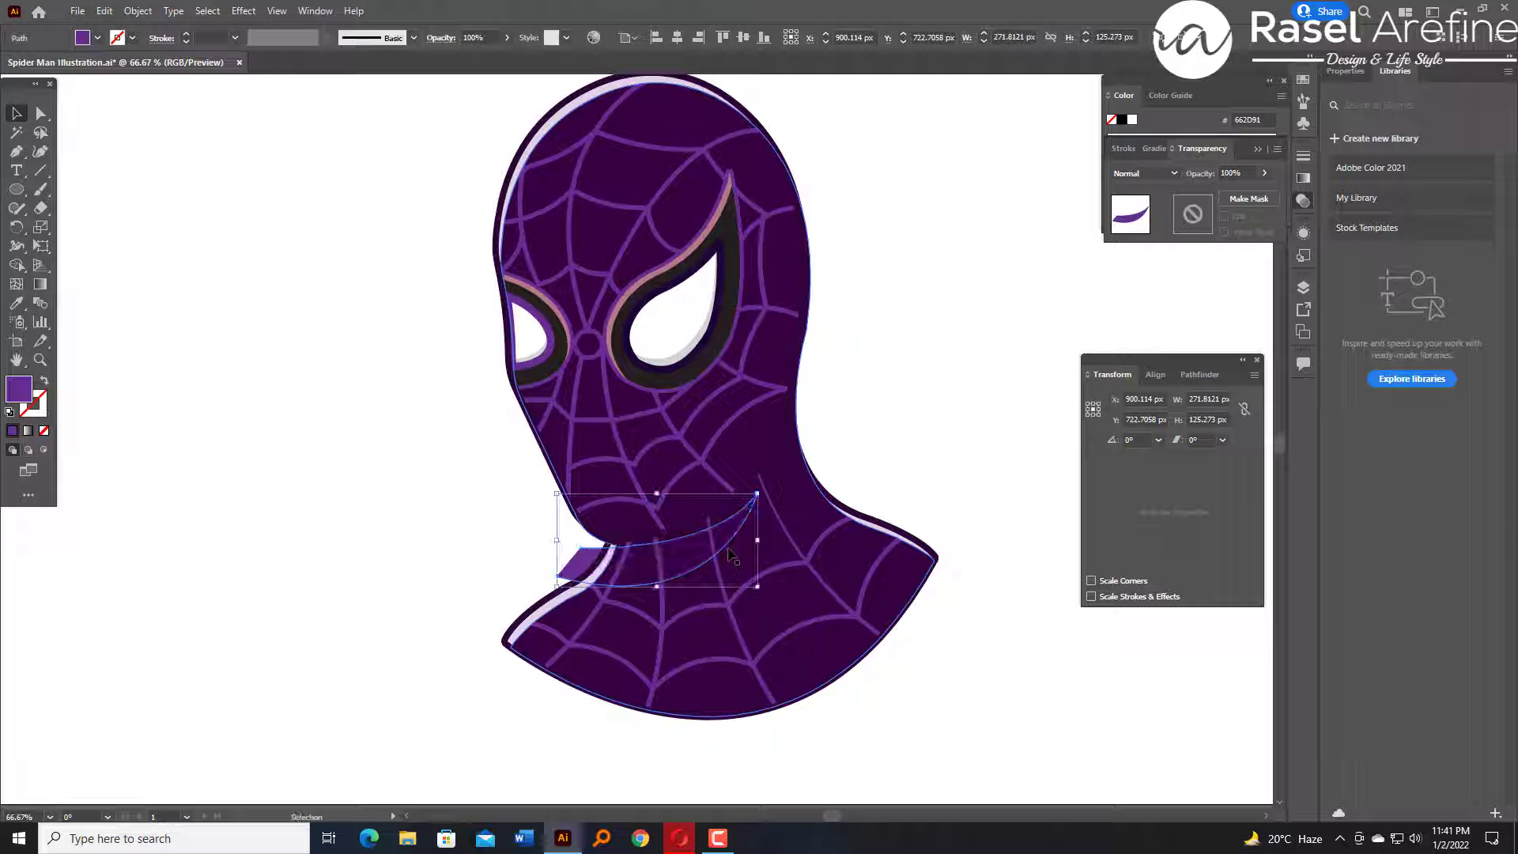
Expand the web lines running down the neck into filled shapes.
click(755, 585)
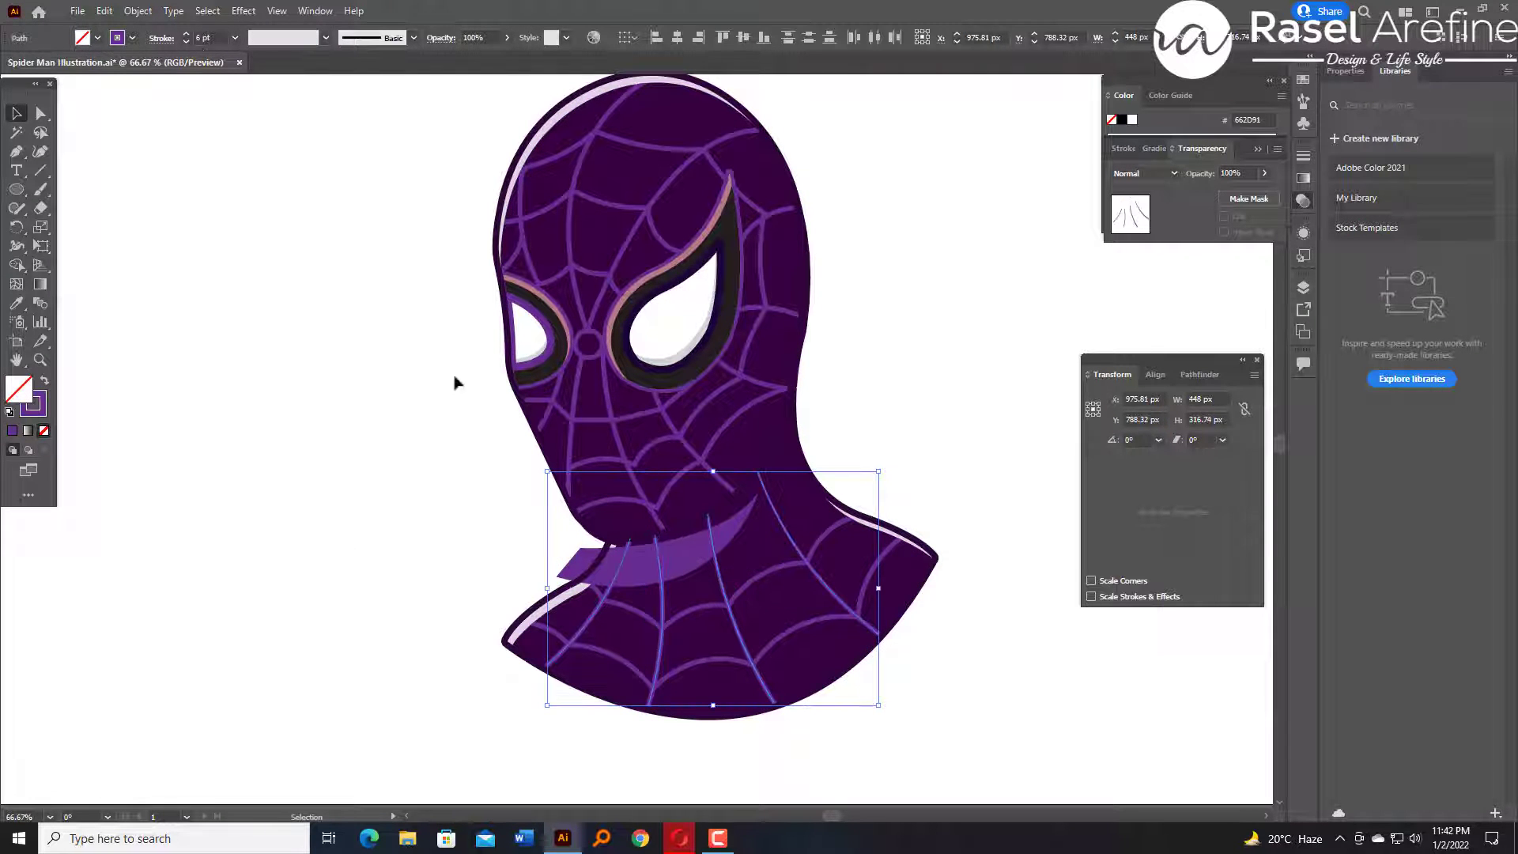
click(138, 11)
click(200, 214)
click(137, 10)
click(190, 196)
click(730, 520)
click(865, 395)
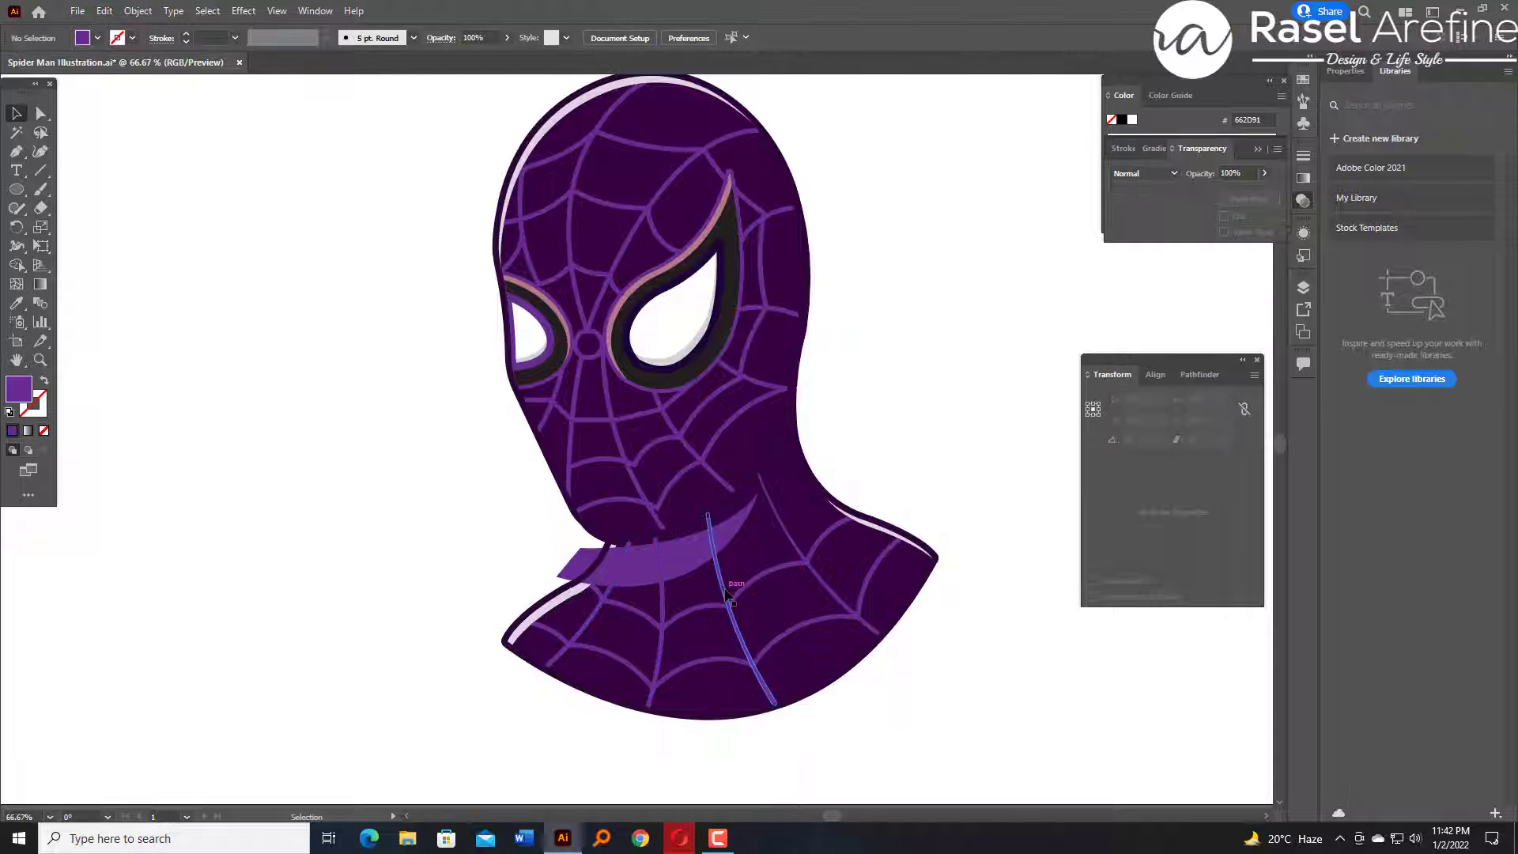
Bring the expanded web lines running down the neck in front of the shadow band.
shift+click(722, 587)
shift+click(662, 597)
shift+click(606, 596)
right_click(609, 594)
mouse_move(680, 512)
click(813, 510)
click(897, 409)
Recolour the shadow band beneath the jaw a dark purple, 2F1447.
click(686, 557)
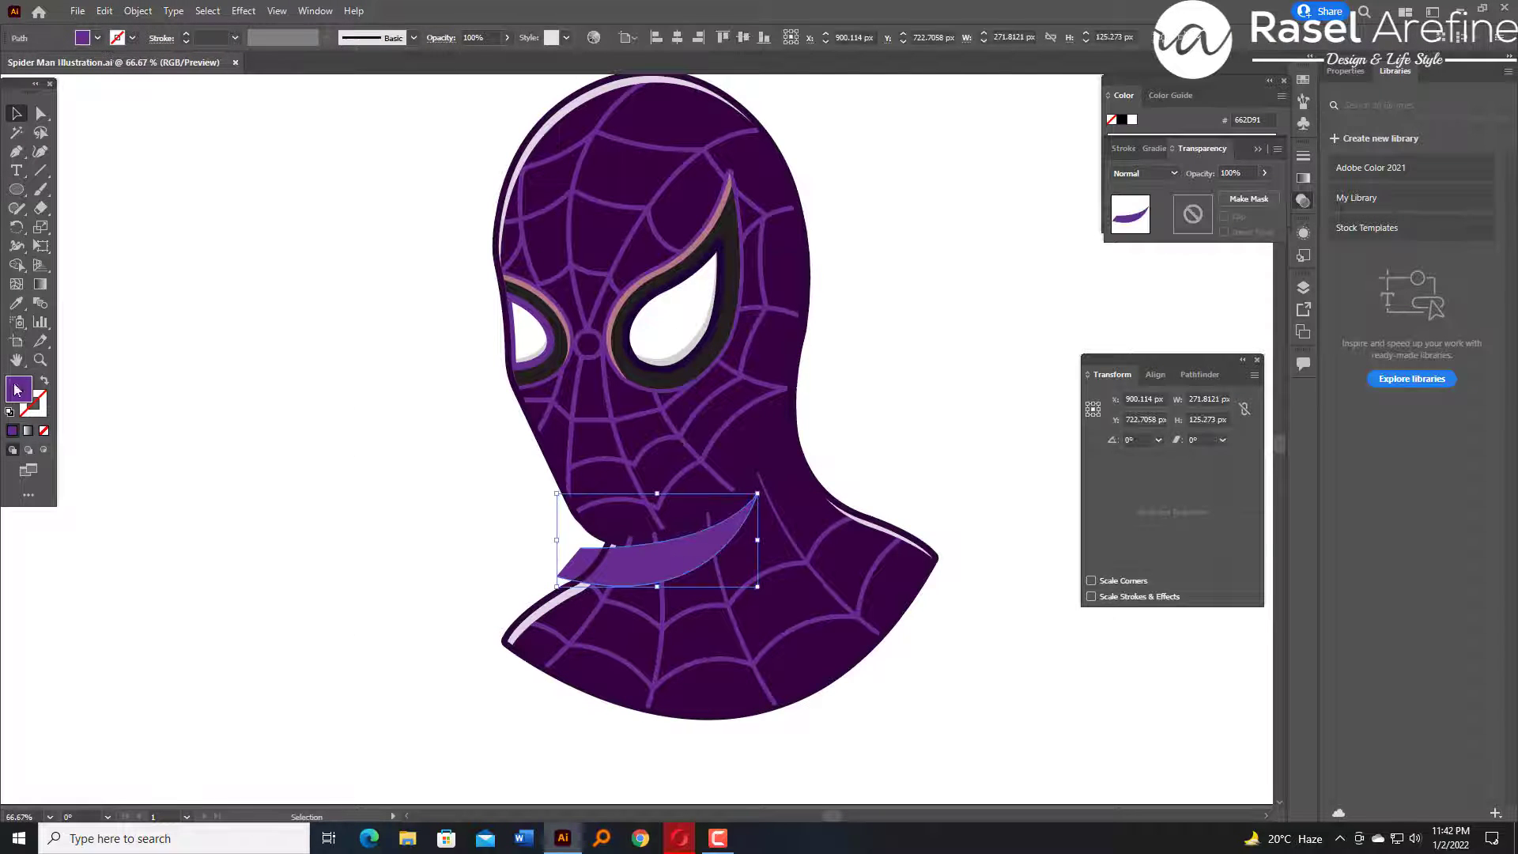
double_click(18, 390)
click(695, 457)
click(906, 317)
click(926, 400)
Trim away the end of the shadow band that sticks out past the neck outline with the Shape Builder.
click(686, 558)
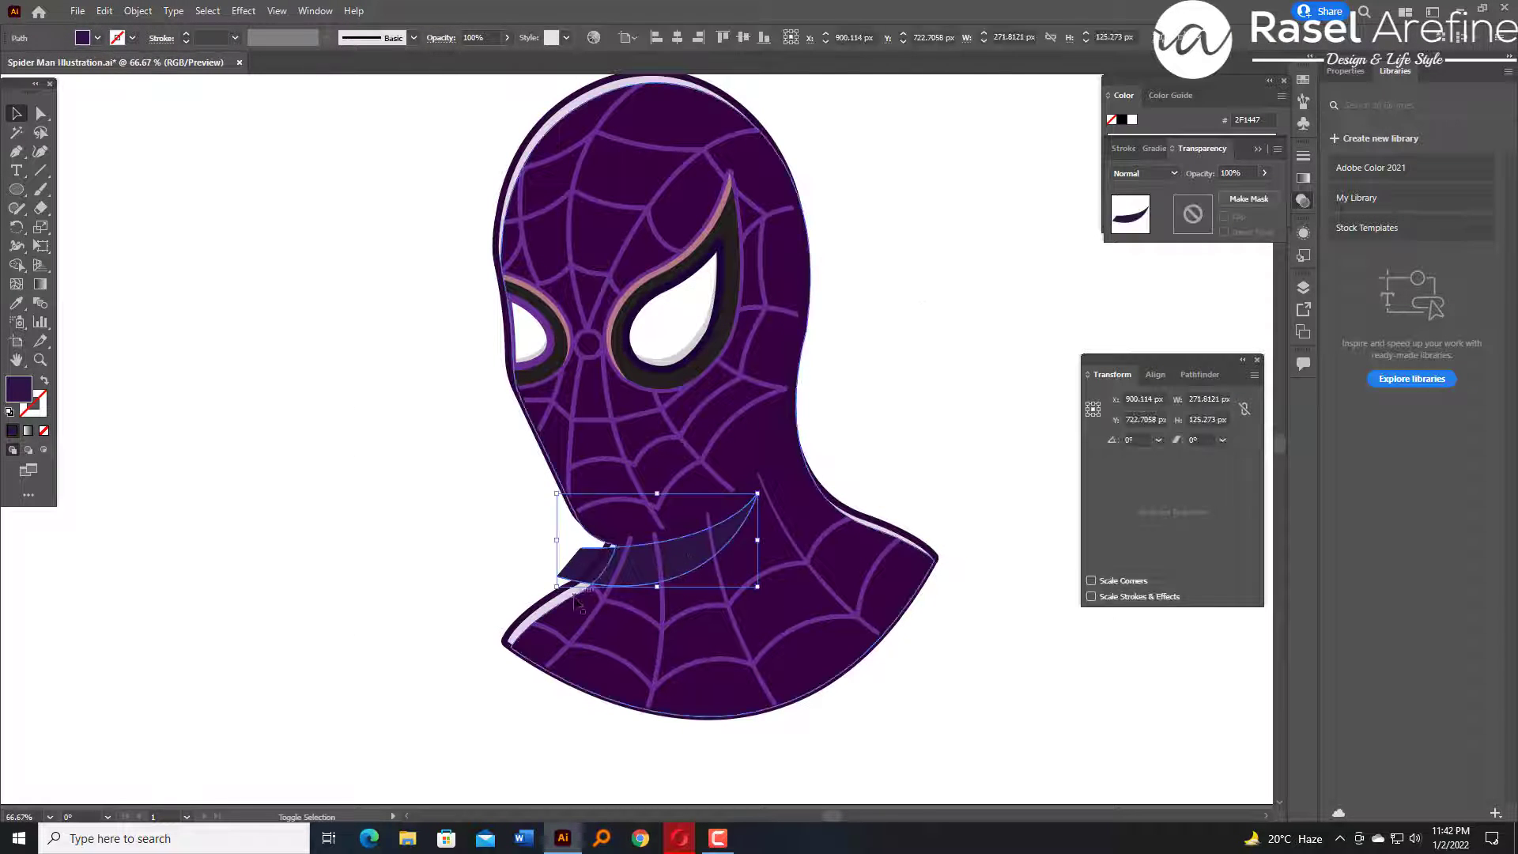
shift+click(695, 617)
key(shift+m)
alt+click(578, 567)
click(16, 113)
click(254, 181)
key(ctrl+plus)
Match the shadow band's fill to the neck colour and adjust it to a slightly lighter dark purple.
click(708, 614)
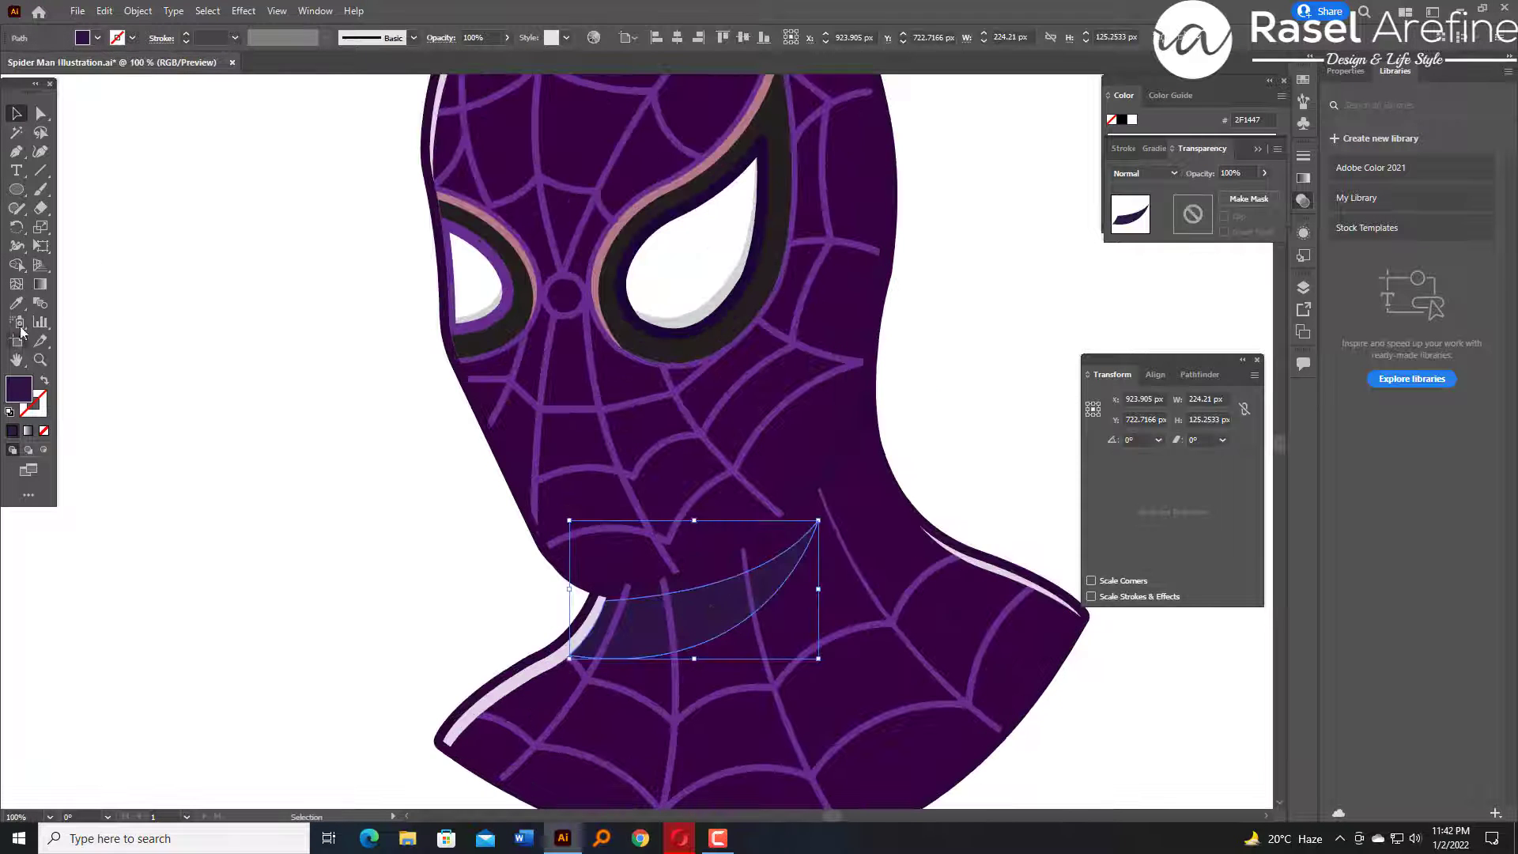
click(16, 303)
click(724, 668)
double_click(17, 389)
click(734, 461)
click(926, 319)
double_click(17, 389)
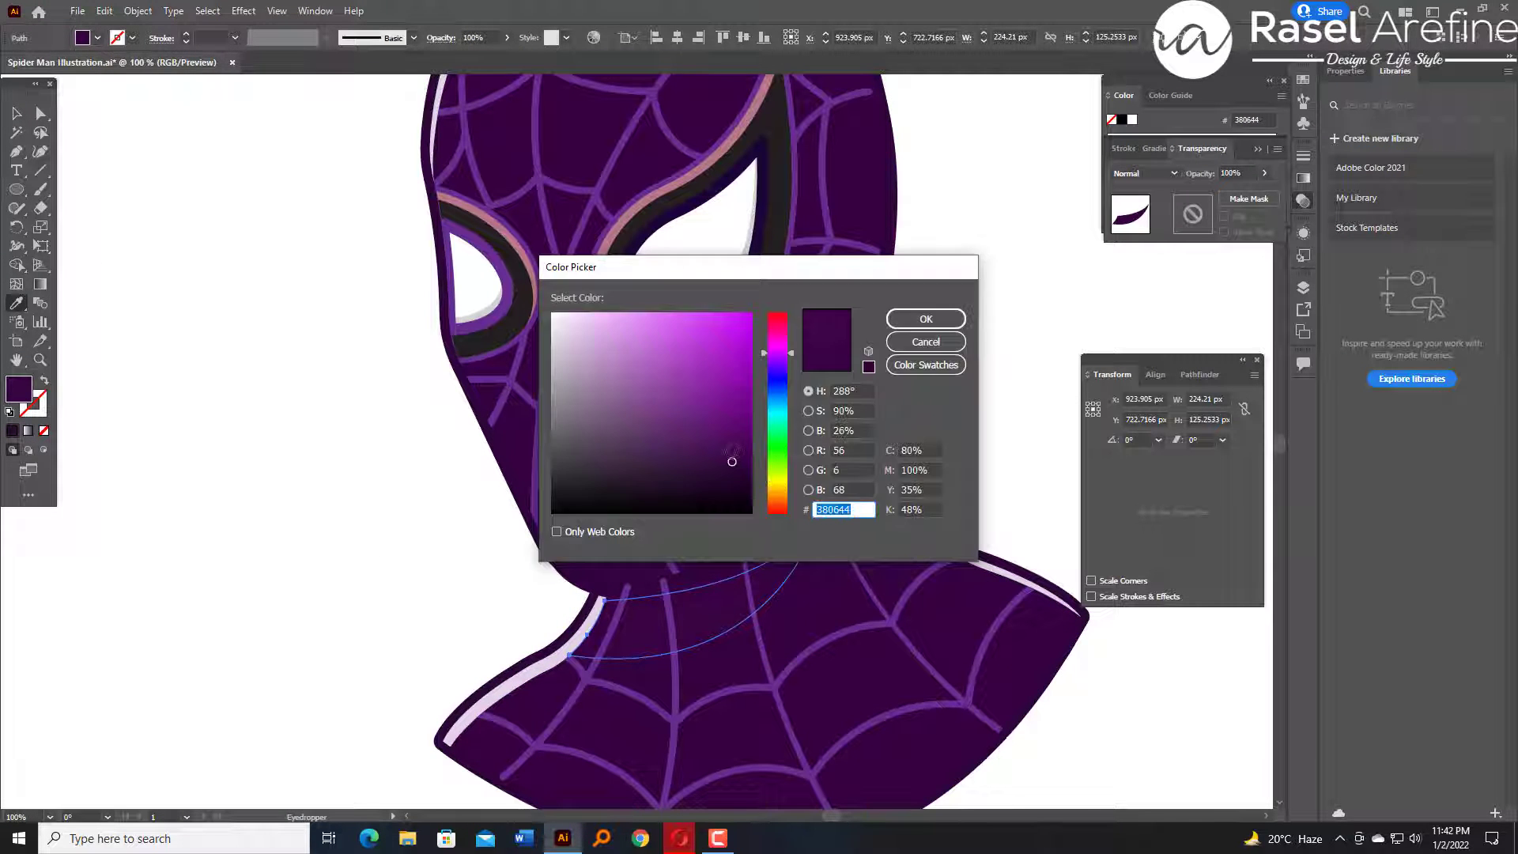
click(925, 316)
key(v)
click(313, 259)
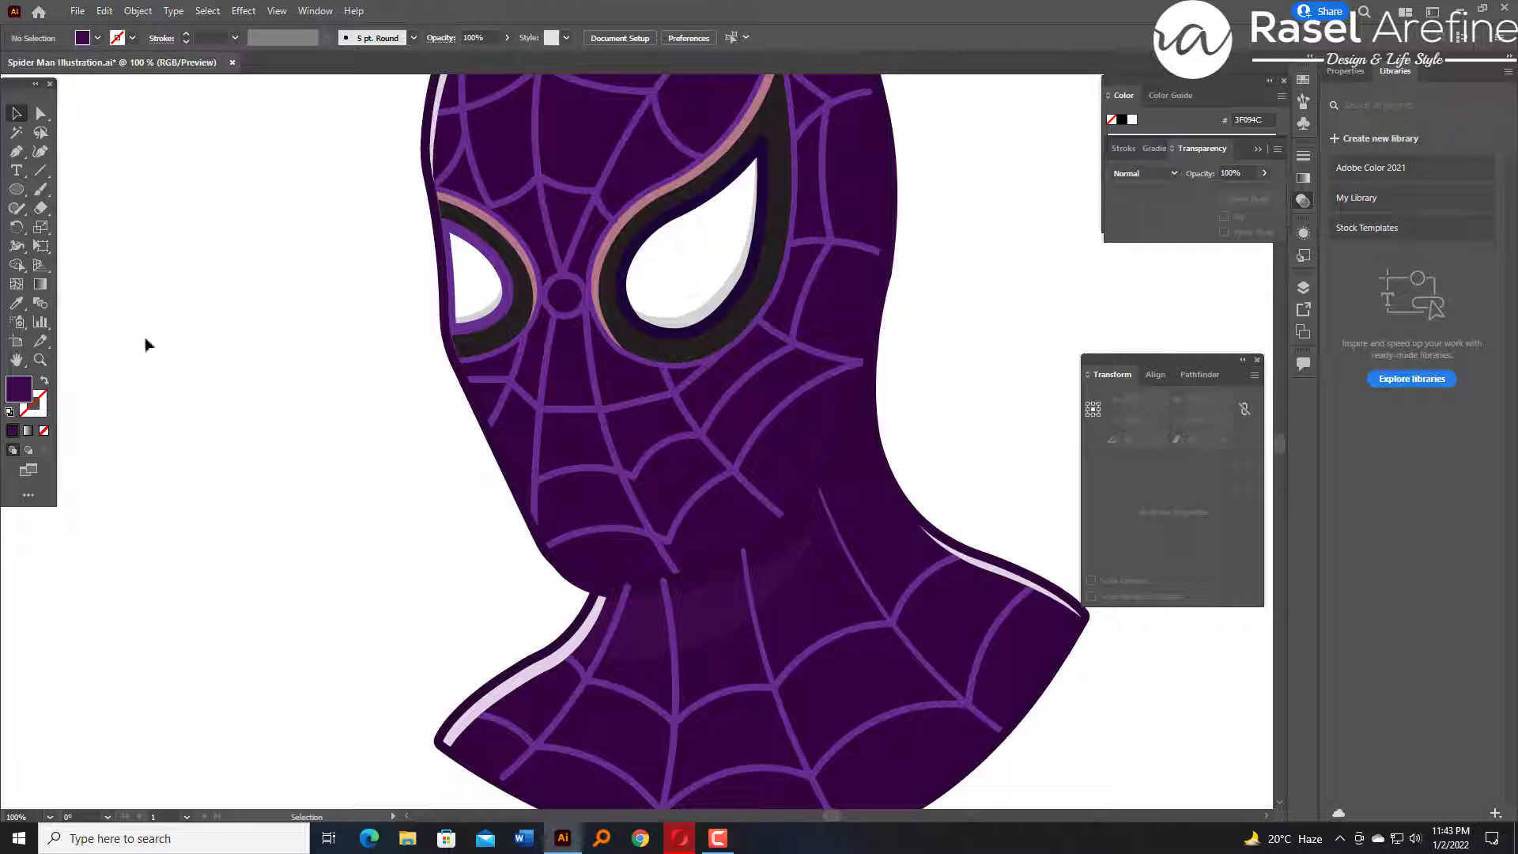
Bring the dark shape just beneath the jaw to the front of the stacking order.
click(669, 598)
click(710, 574)
right_click(709, 574)
mouse_move(759, 487)
click(928, 487)
click(956, 428)
Group the whole head illustration and centre it horizontally and vertically on the artboard.
scroll(955, 428, up, 4)
key(ctrl+minus)
key(ctrl+minus)
key(ctrl+minus)
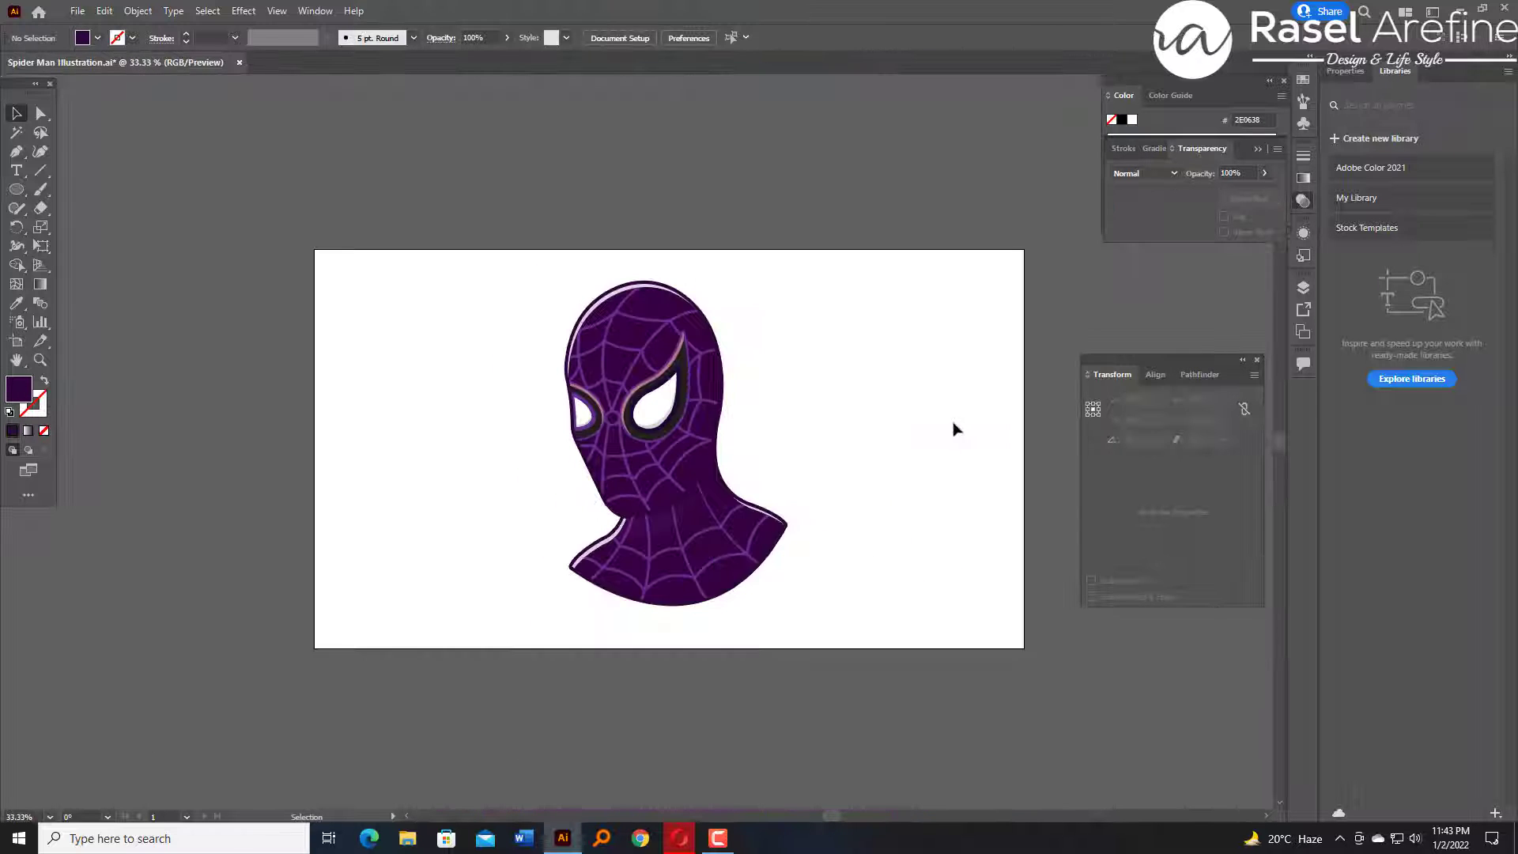
drag(353, 252, 877, 617)
key(ctrl+g)
click(686, 38)
click(741, 38)
click(786, 172)
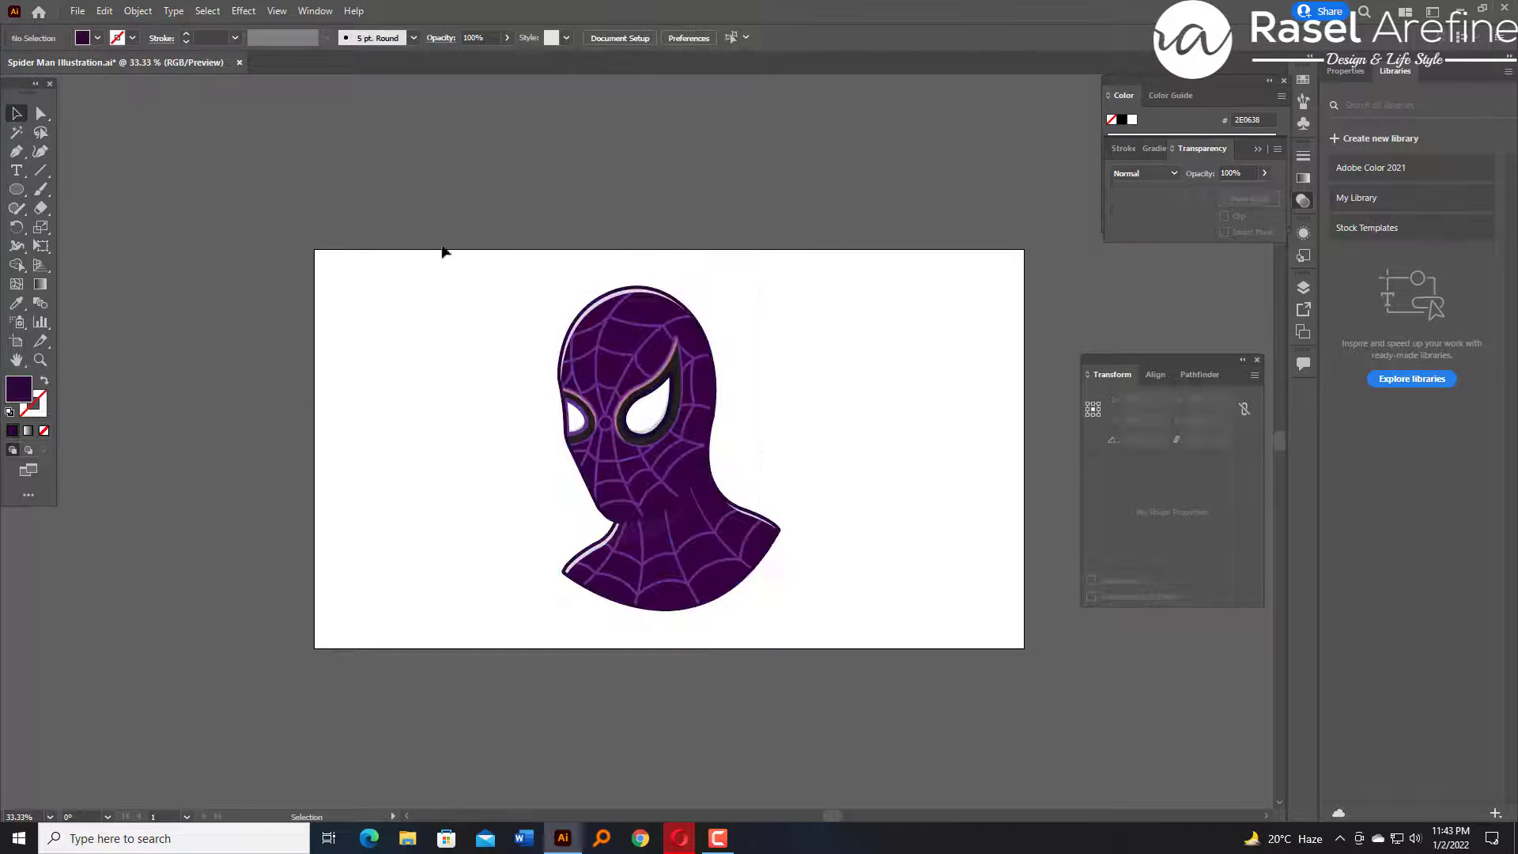
Create a 1920 × 1080 px rectangle and centre it horizontally and vertically on the artboard.
key(m)
click(458, 368)
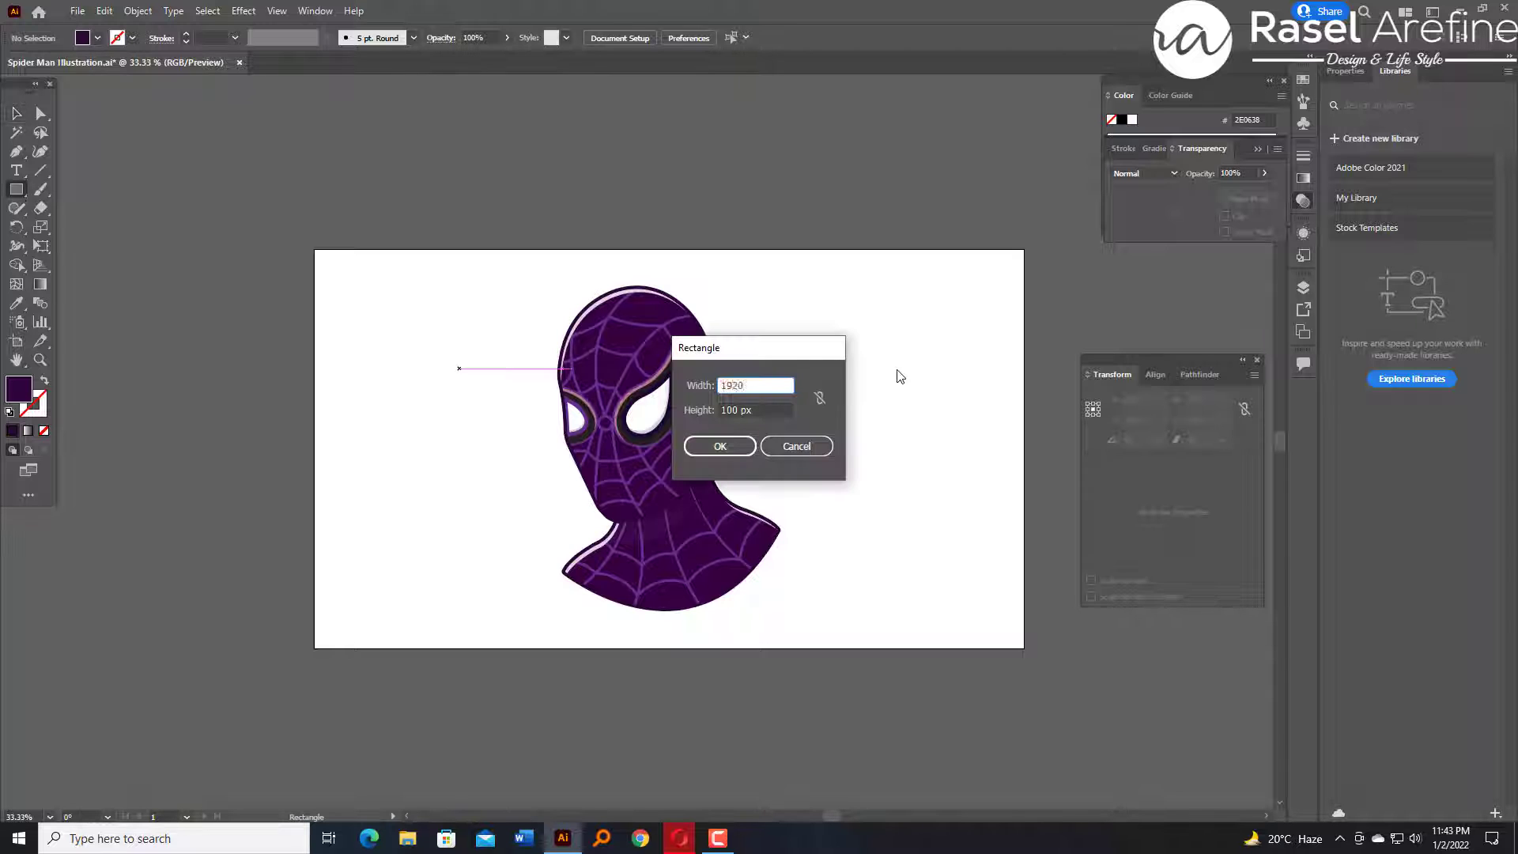
key(Tab)
text(1080)
key(Return)
key(v)
drag(822, 442, 662, 328)
click(677, 38)
click(743, 38)
Send the background rectangle behind the head and fill it with a medium purple from the Color Guide.
right_click(724, 309)
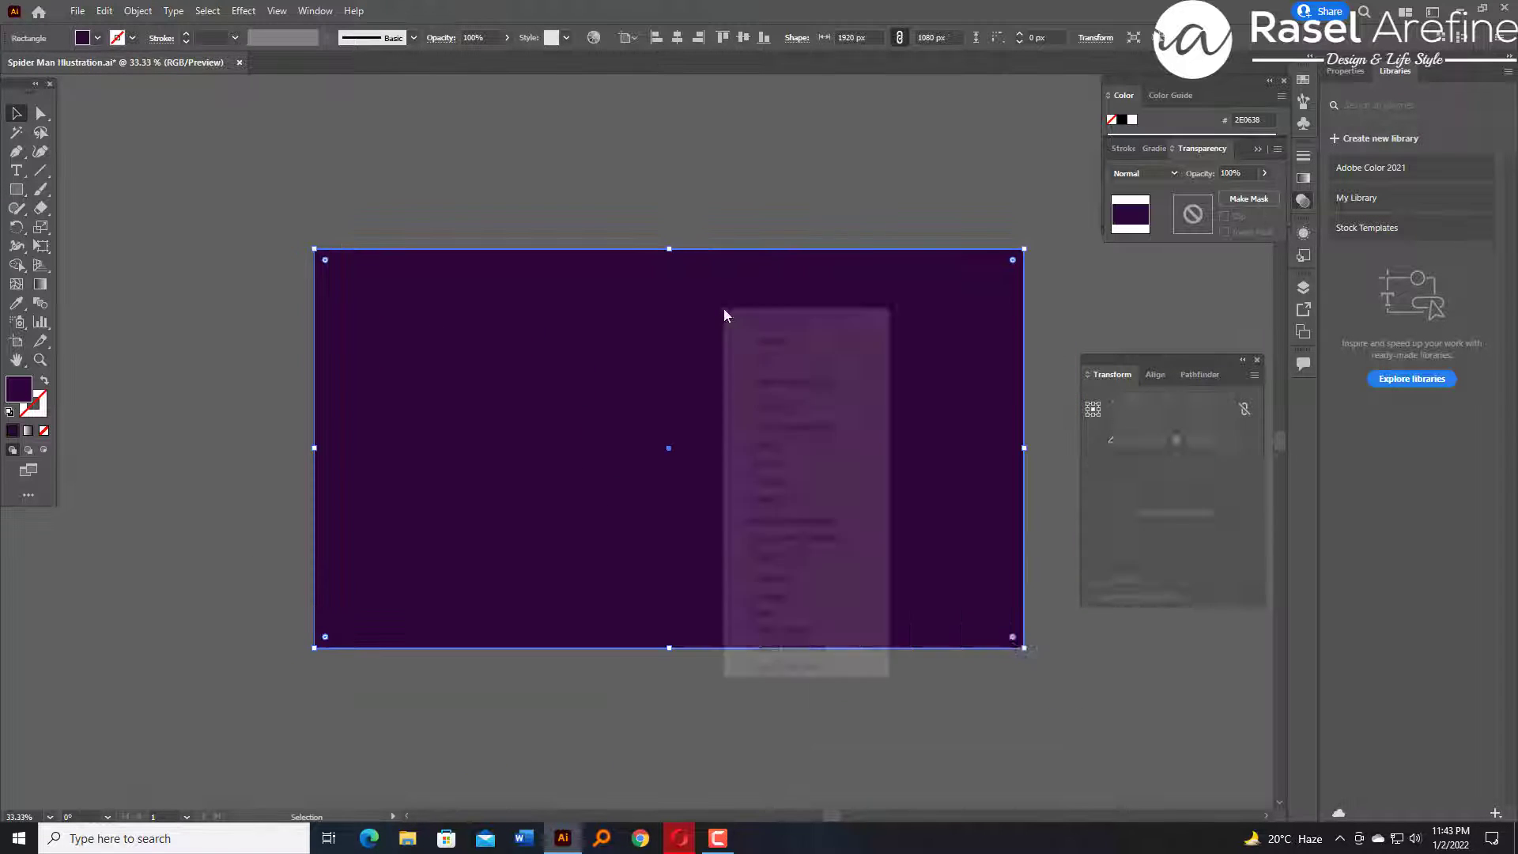
mouse_move(790, 597)
click(960, 648)
click(1170, 95)
click(1231, 172)
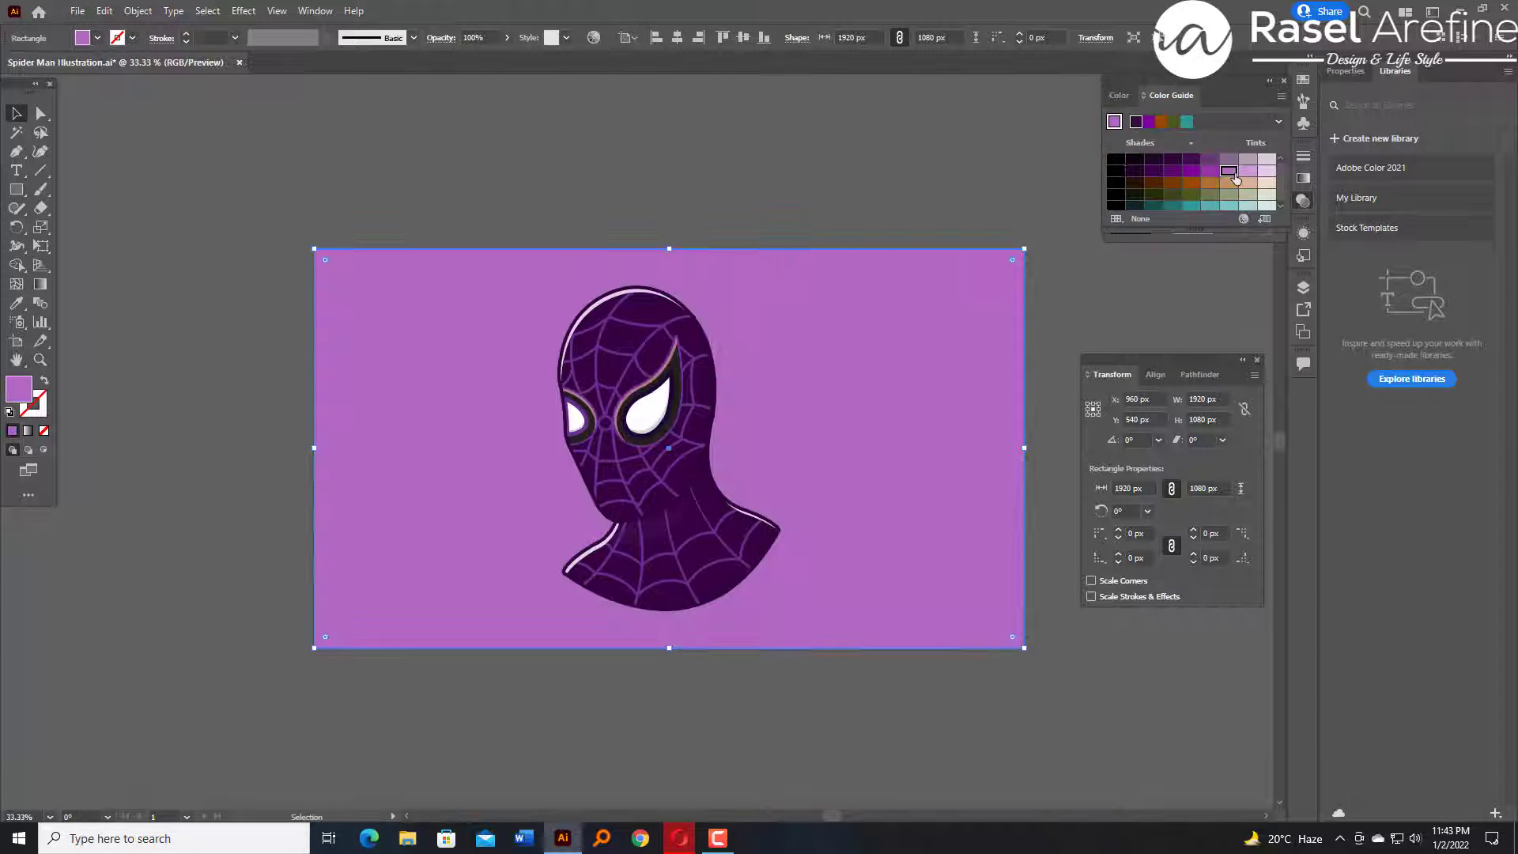
Try several purple, green and teal Color Guide shades on the background rectangle.
click(1191, 171)
click(1209, 171)
click(1247, 171)
click(1247, 160)
click(1265, 159)
click(1210, 204)
click(1153, 196)
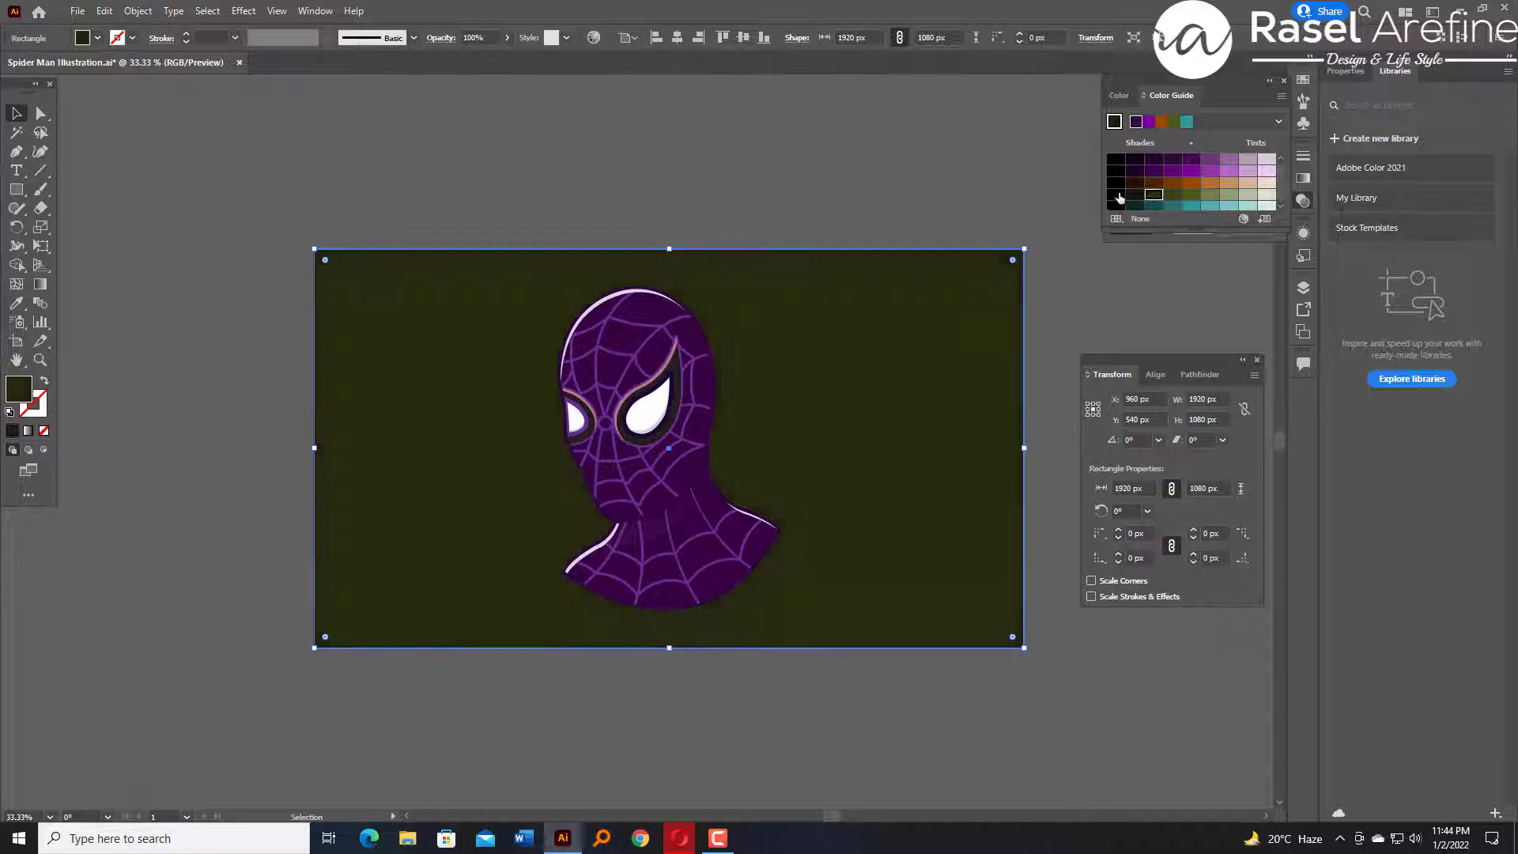
click(1191, 203)
click(1210, 204)
click(1266, 204)
Fill the background rectangle with a light purple tint.
click(1229, 169)
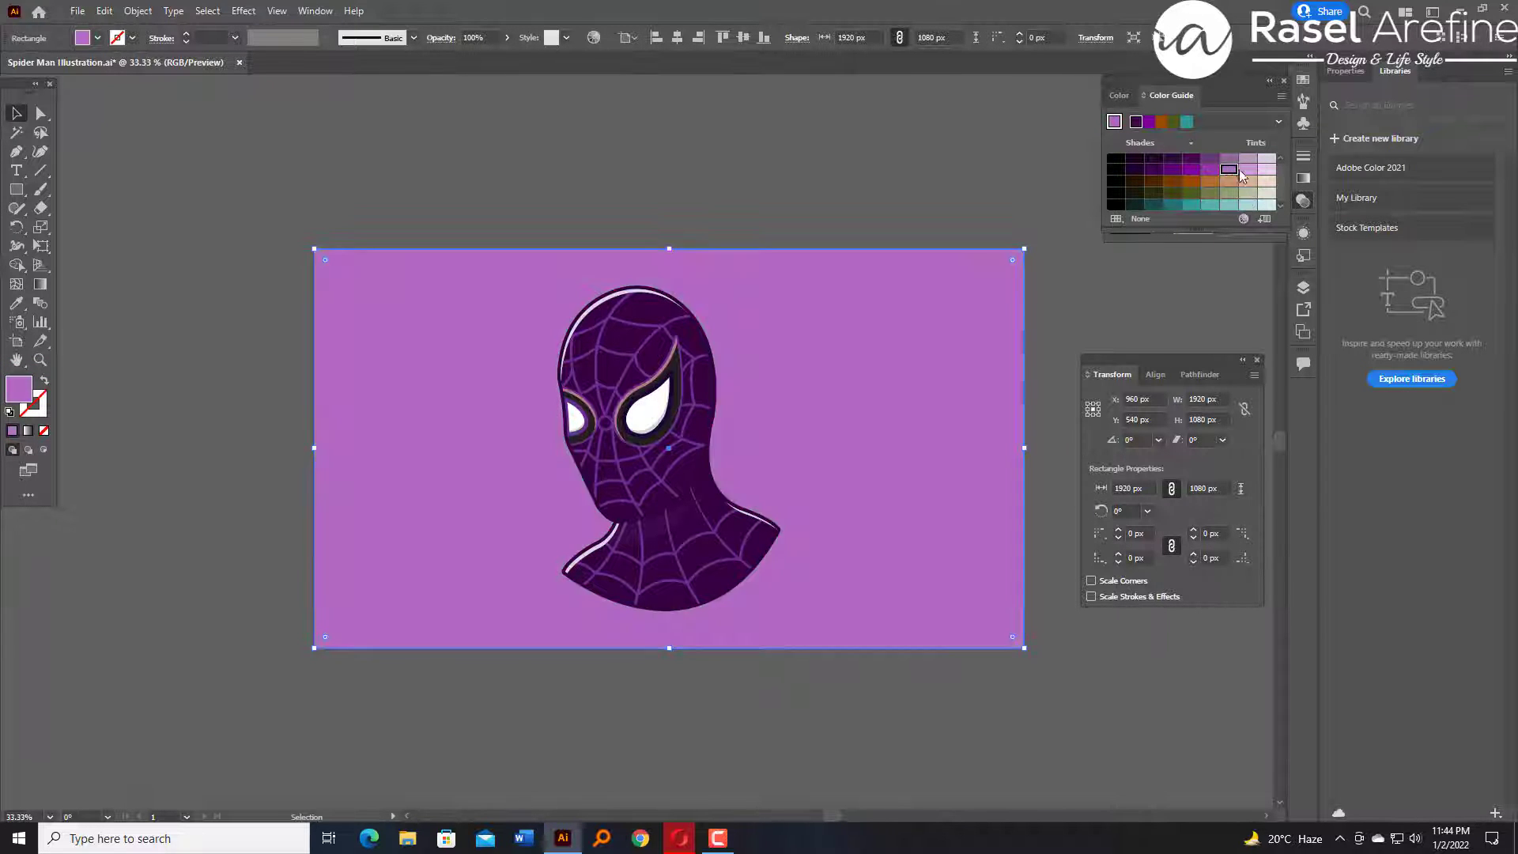
click(1248, 169)
click(102, 117)
Draw a dark purple ellipse about 657 px wide and 47 px high beneath the bust, centred horizontally on the artboard.
key(l)
drag(594, 623, 840, 642)
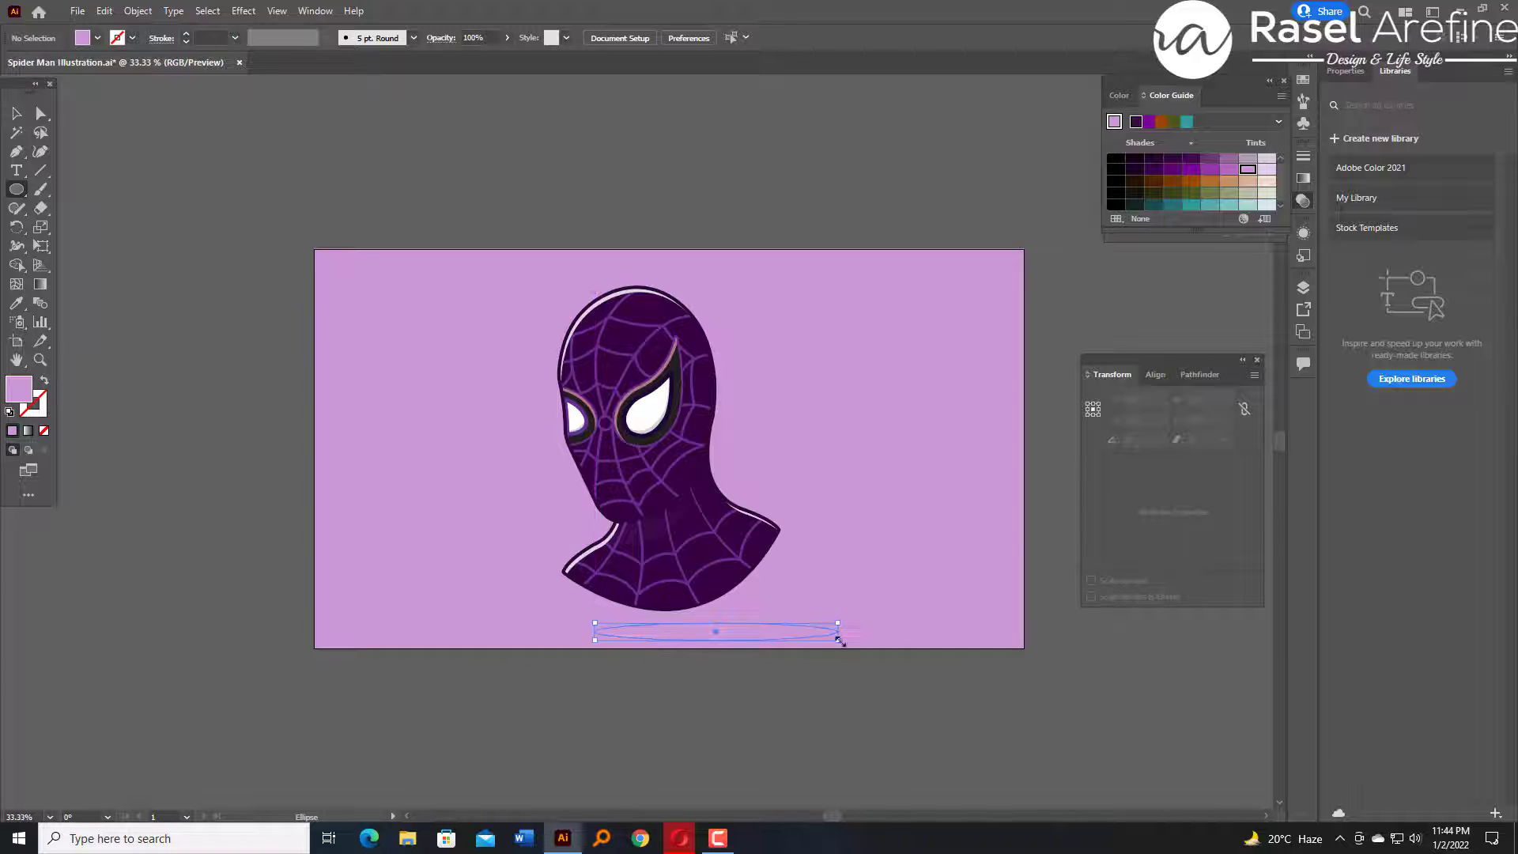
key(v)
click(822, 679)
drag(742, 634, 697, 629)
click(677, 38)
click(1155, 171)
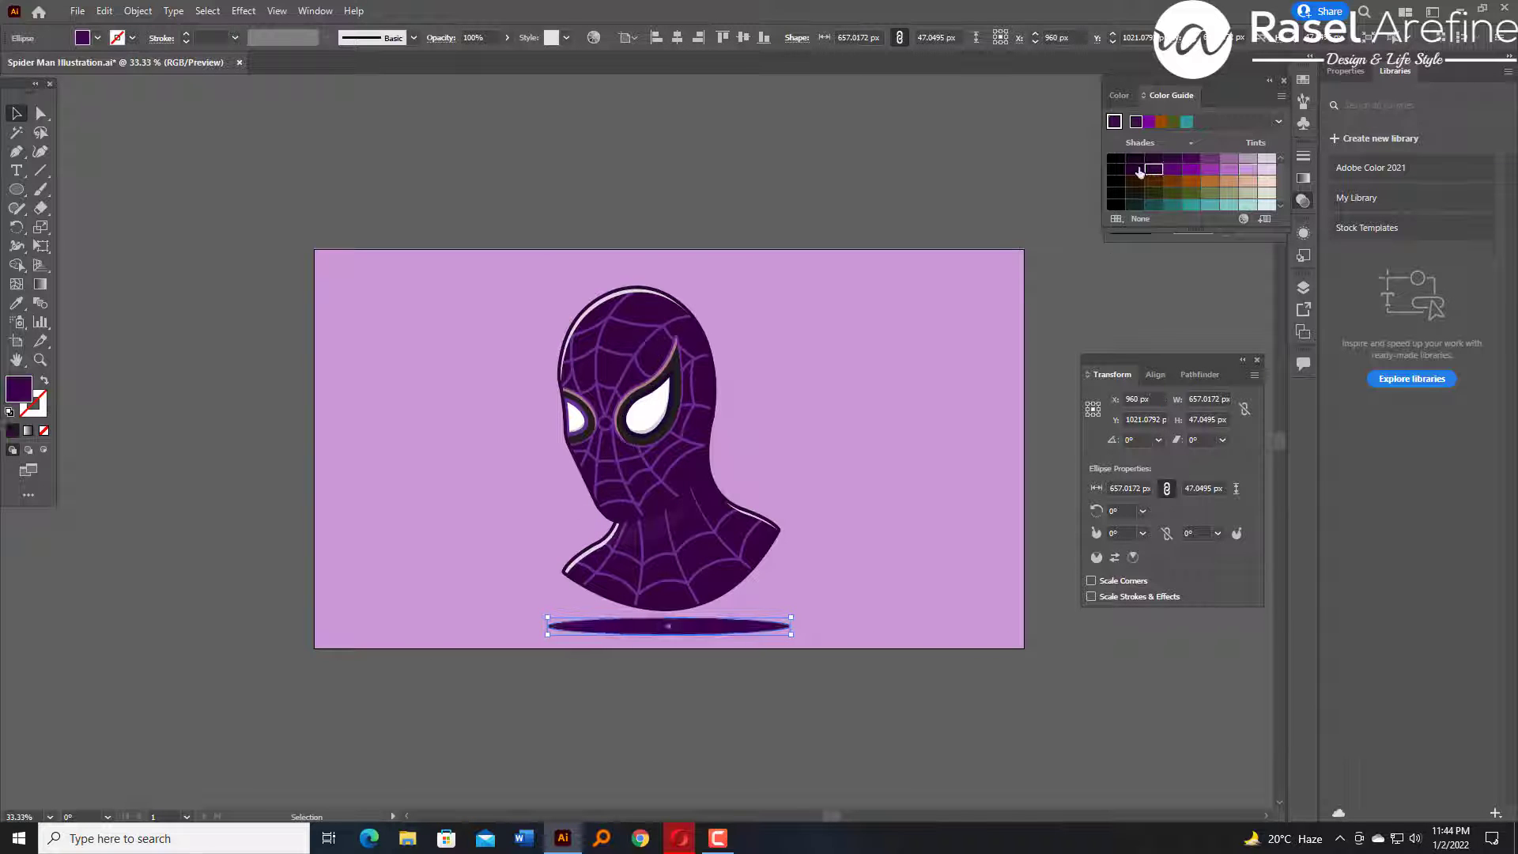
click(1136, 170)
Fill the ellipse with a radial gradient from black at the centre to white at 0% opacity at the edge.
click(1303, 179)
click(1121, 177)
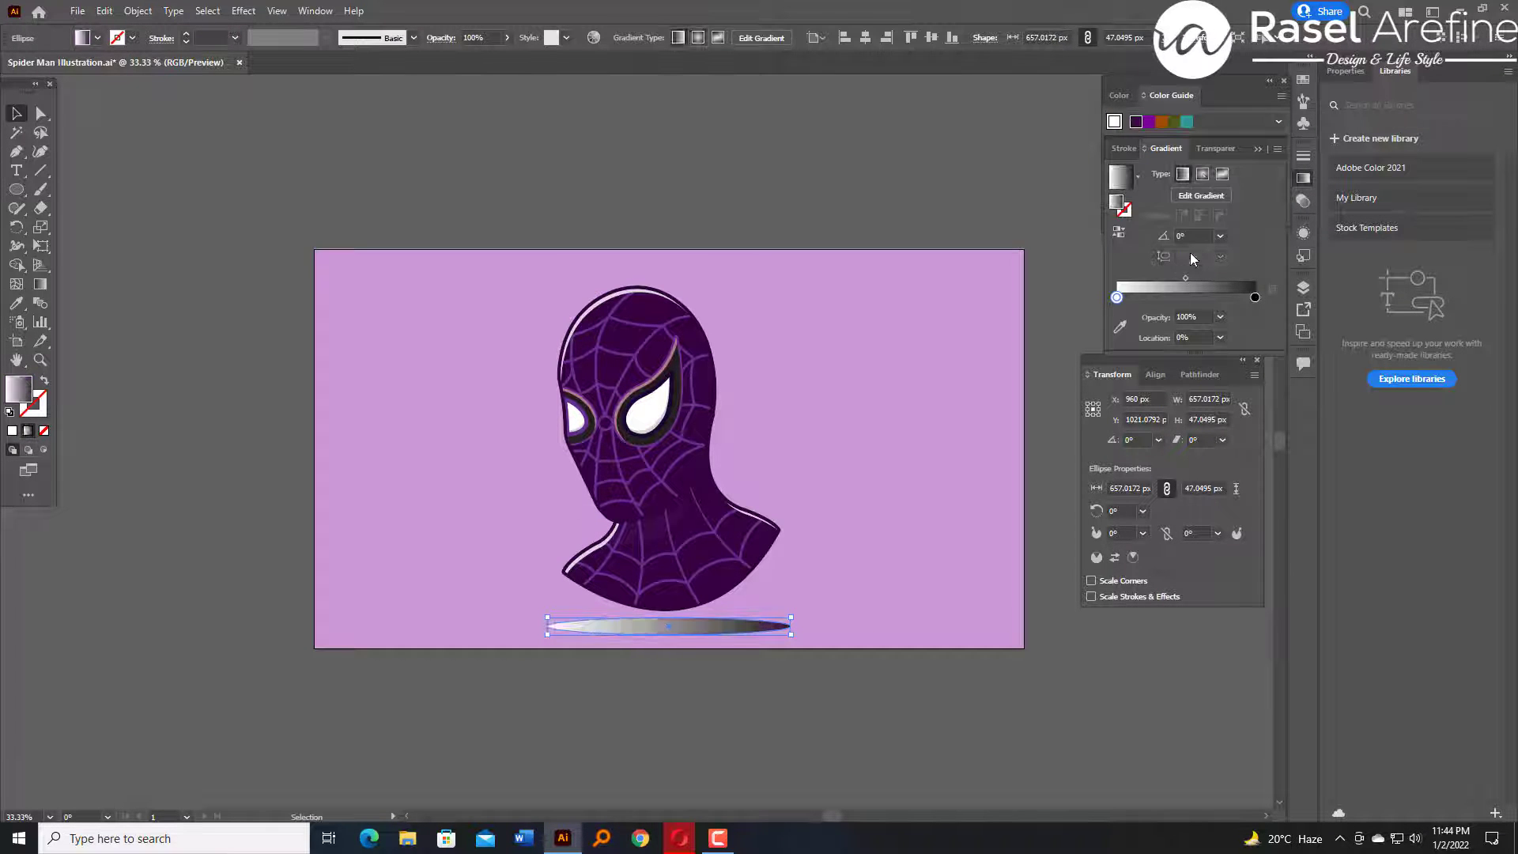
click(1220, 317)
click(1201, 333)
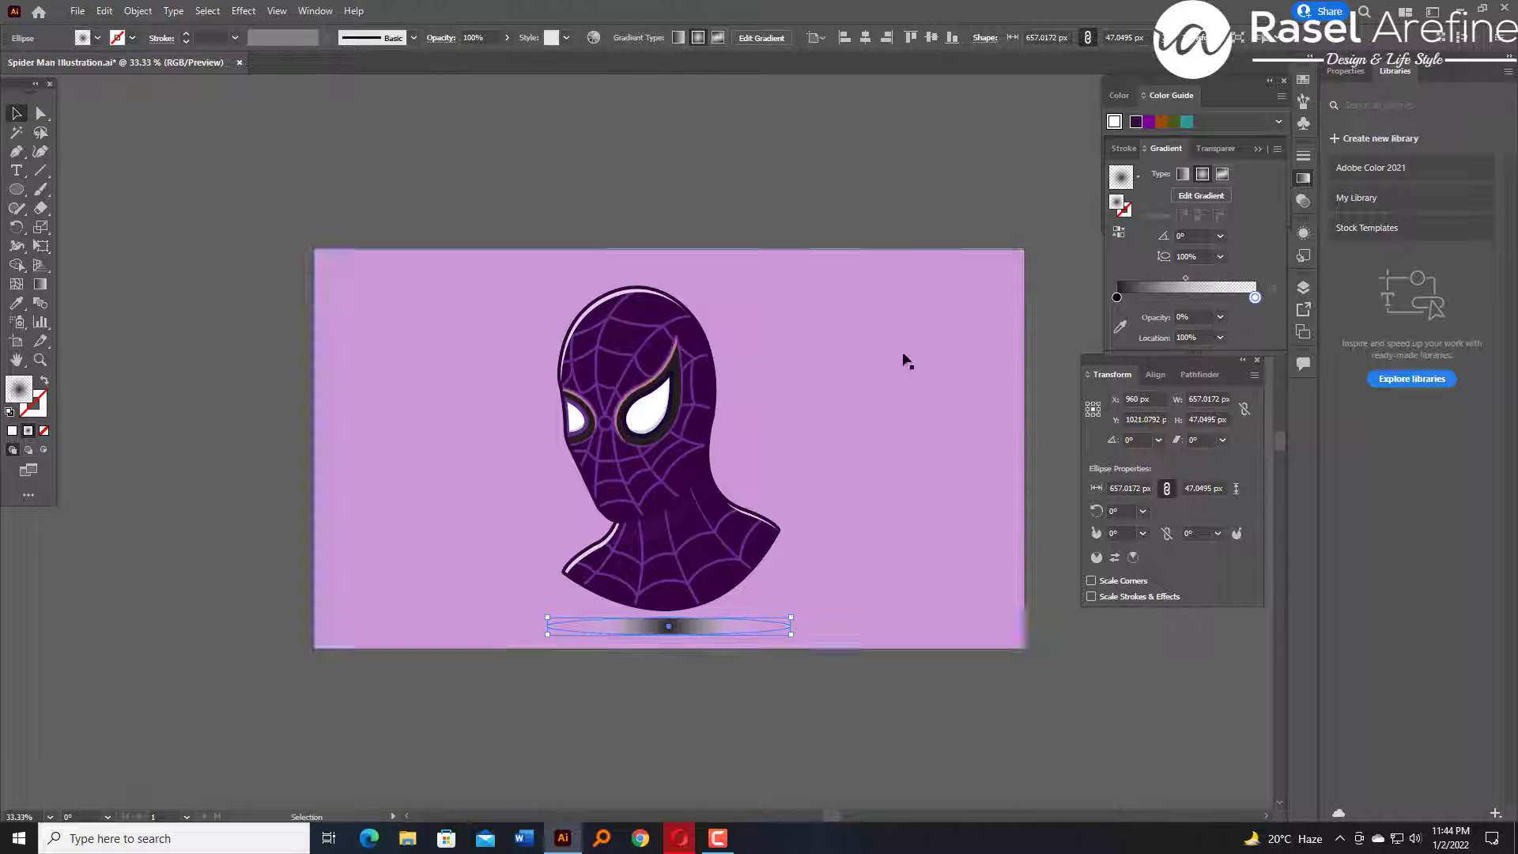
click(904, 359)
Change the centre stop of the ellipse's gradient to purple at 50% opacity.
click(715, 624)
double_click(1116, 298)
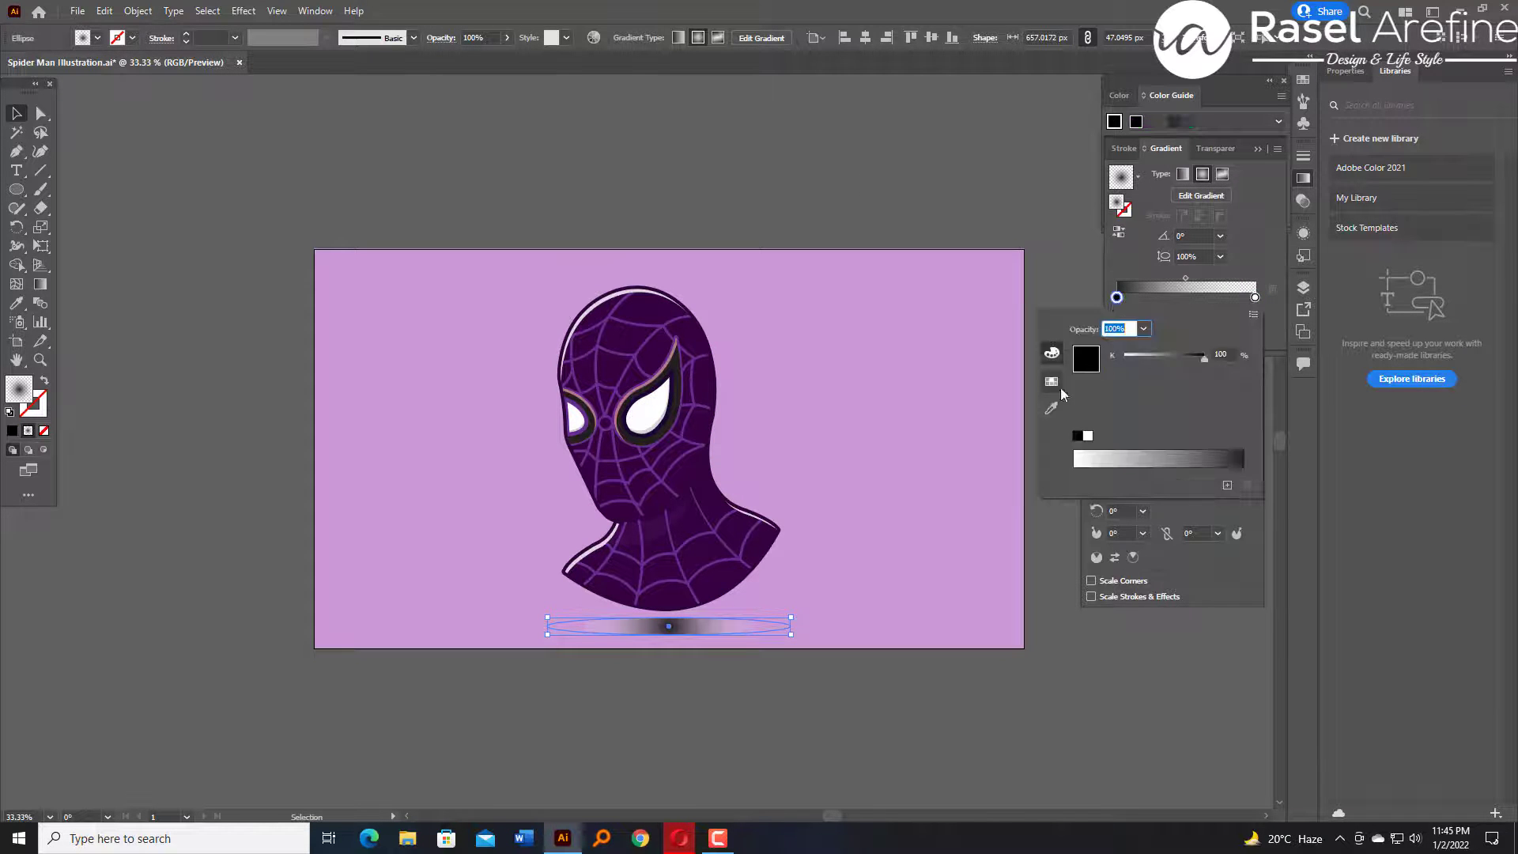
click(1173, 358)
click(1250, 298)
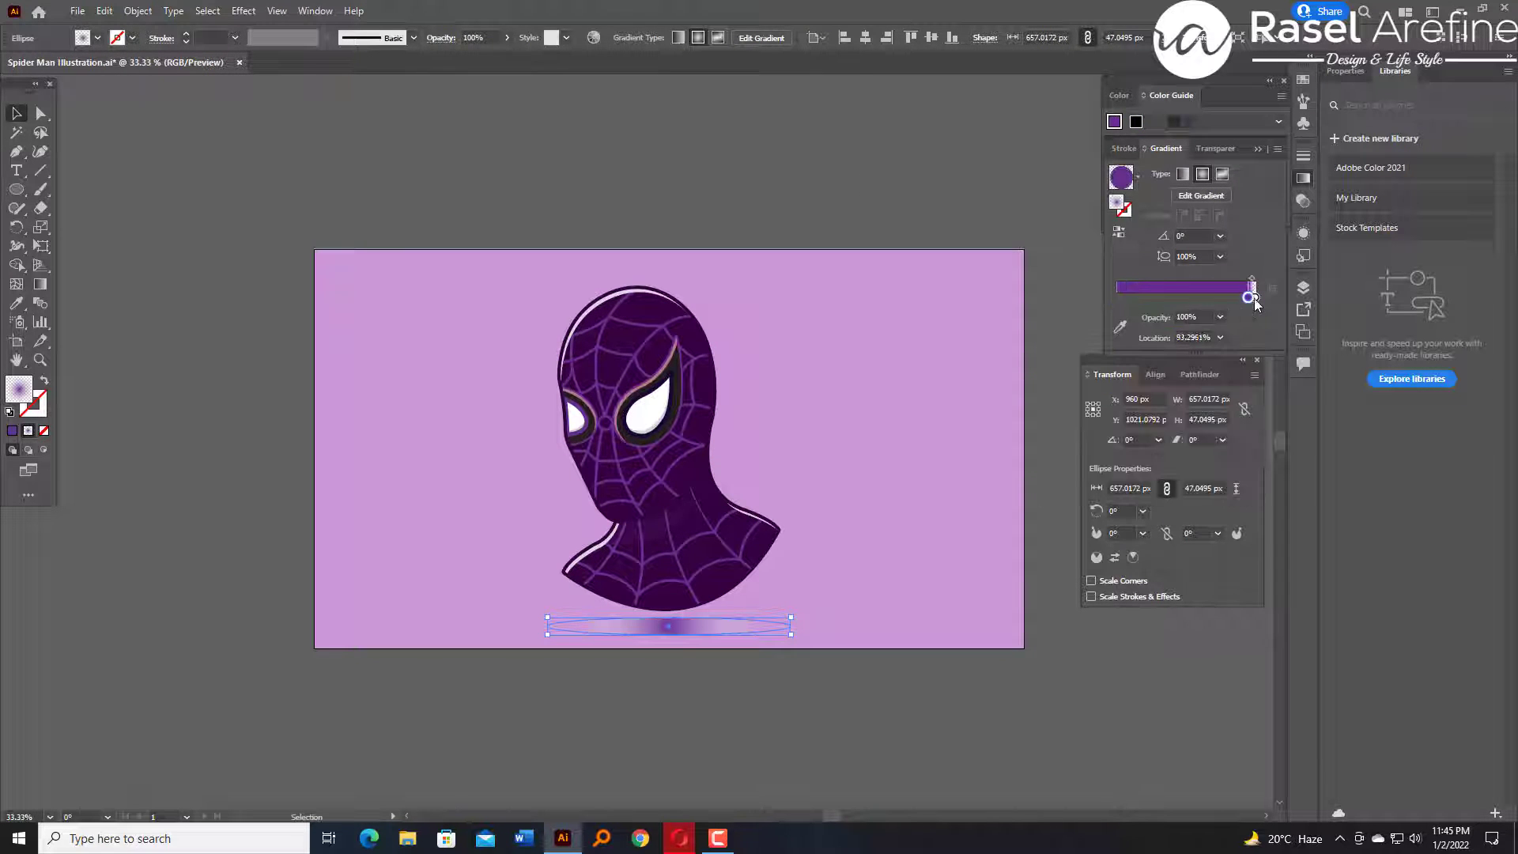
click(1241, 420)
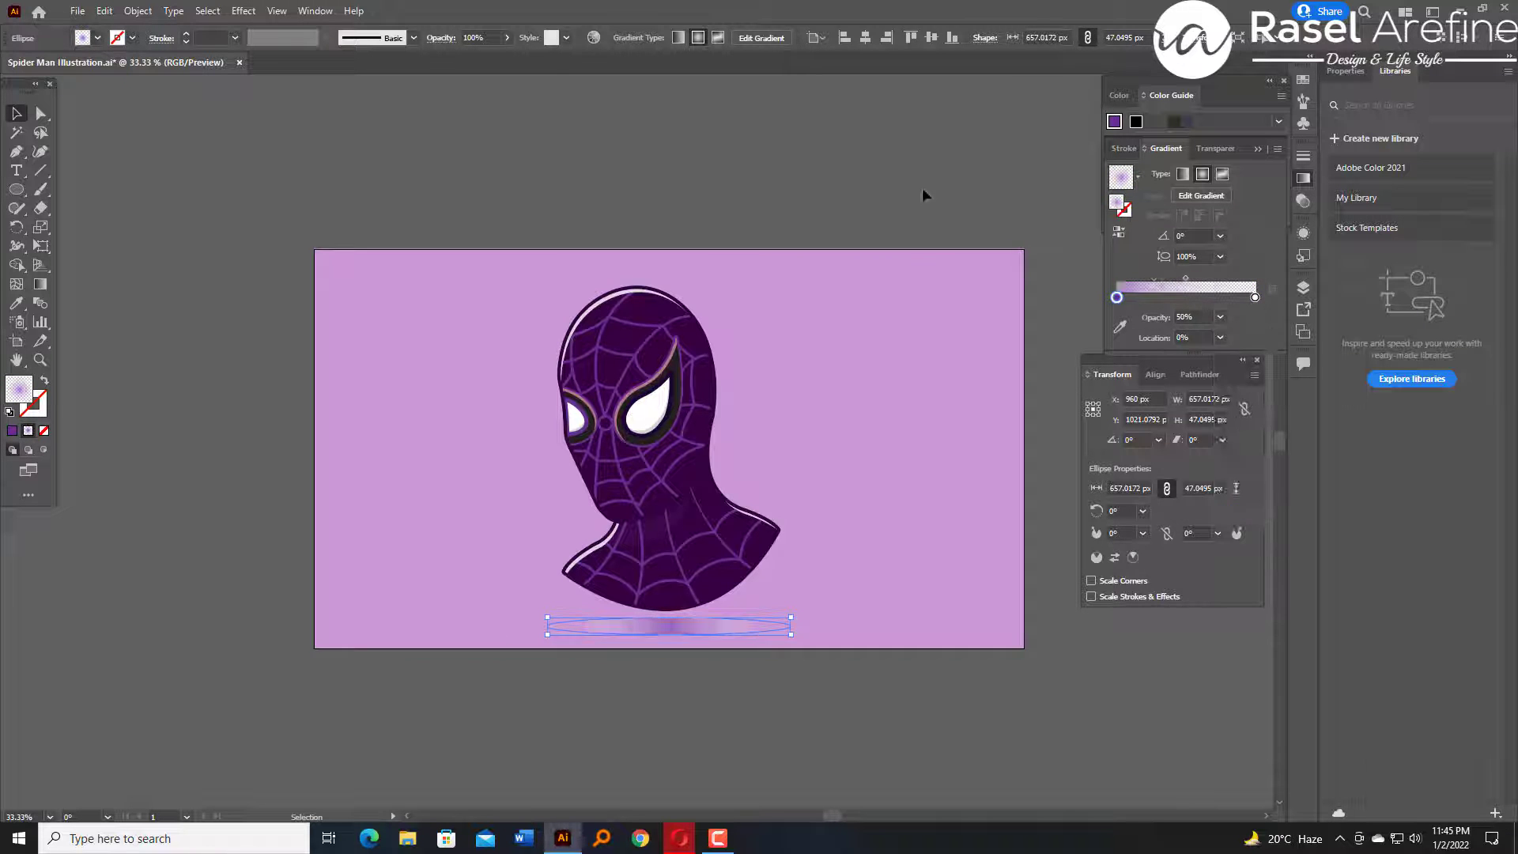
Soften the gradient ellipse beneath the bust with a blur effect.
click(243, 10)
mouse_move(340, 271)
click(474, 271)
drag(1027, 407, 1035, 407)
click(1034, 443)
click(767, 112)
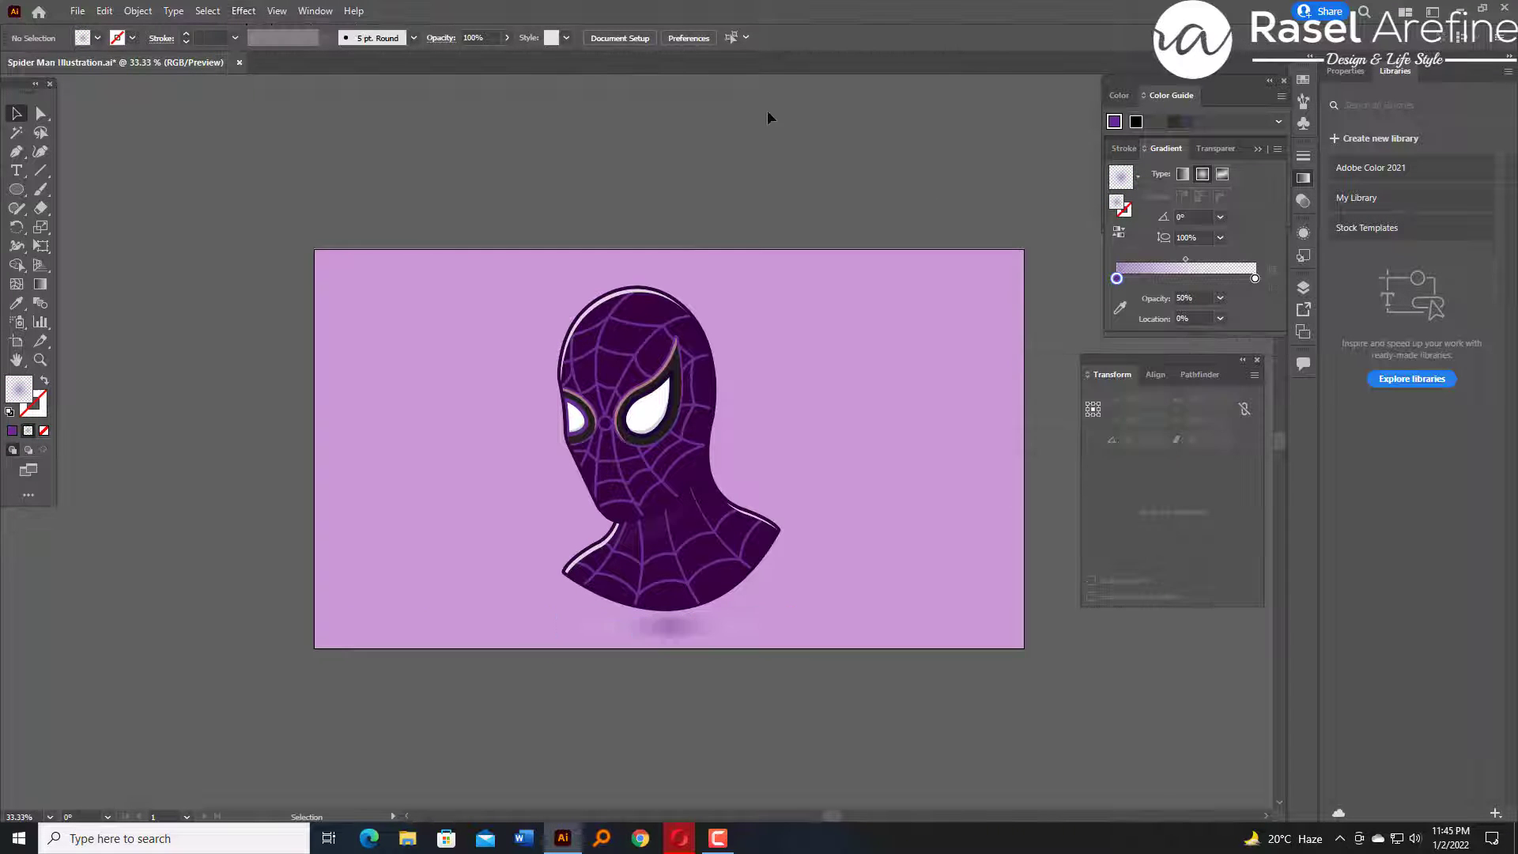
Duplicate the background rectangle in place and bring the copy to the front.
click(345, 312)
key(ctrl+c)
key(ctrl+f)
right_click(467, 287)
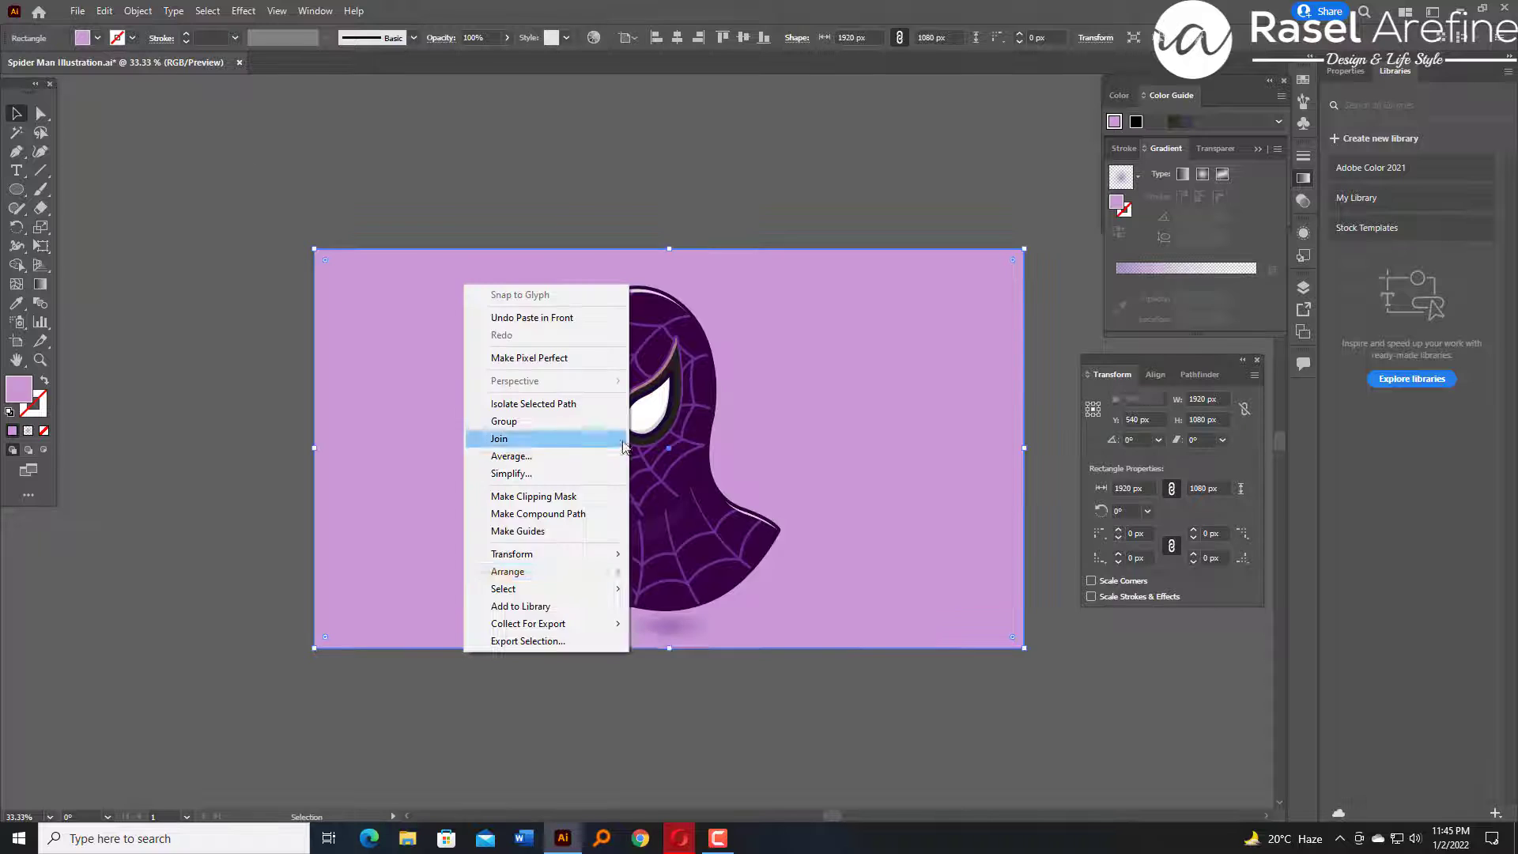
mouse_move(585, 571)
click(680, 571)
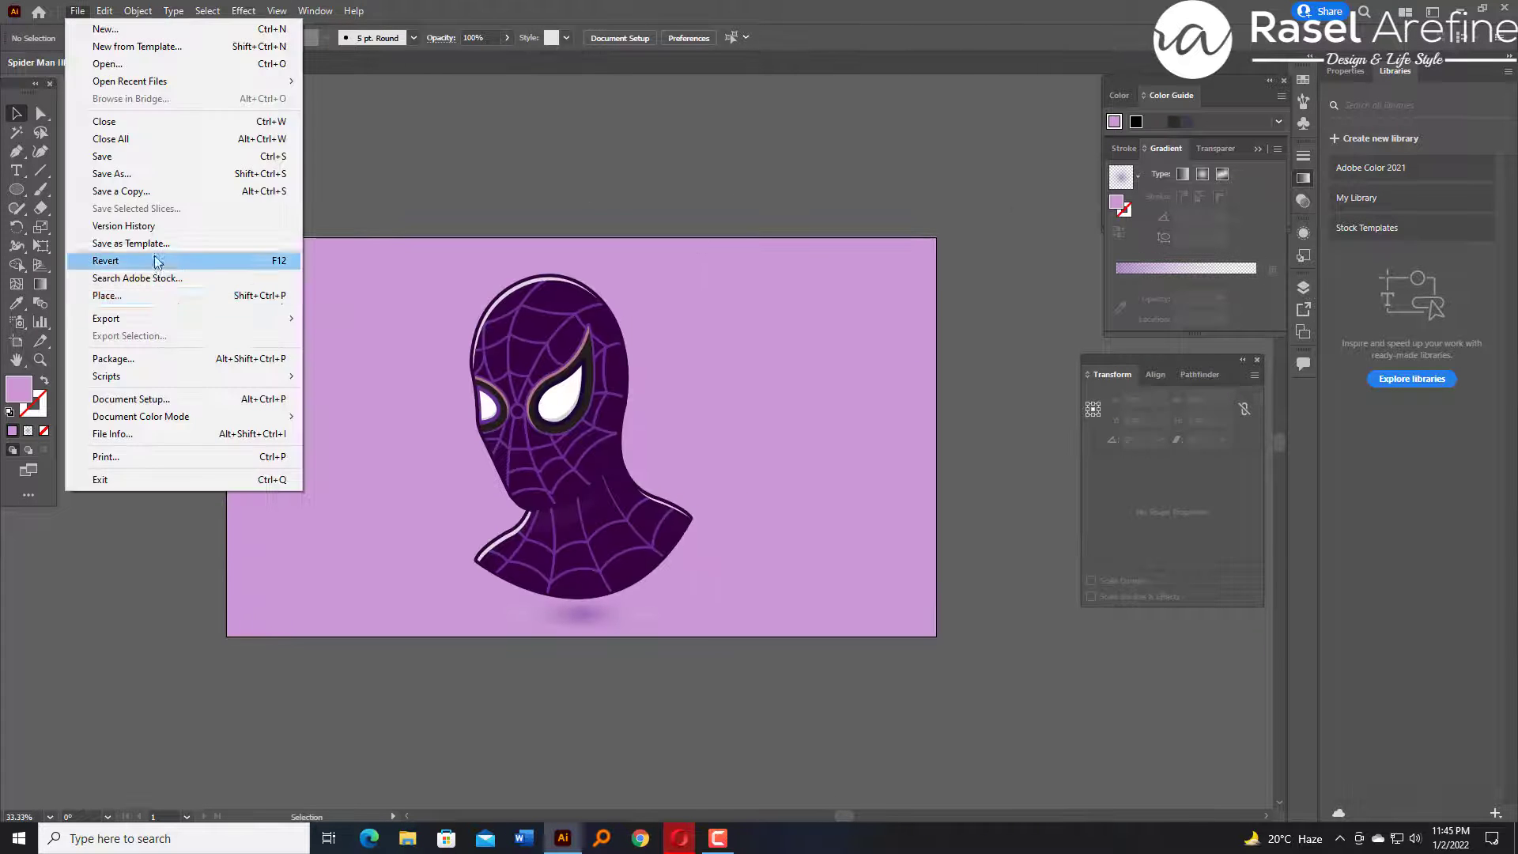
click(380, 272)
click(652, 471)
key(Return)
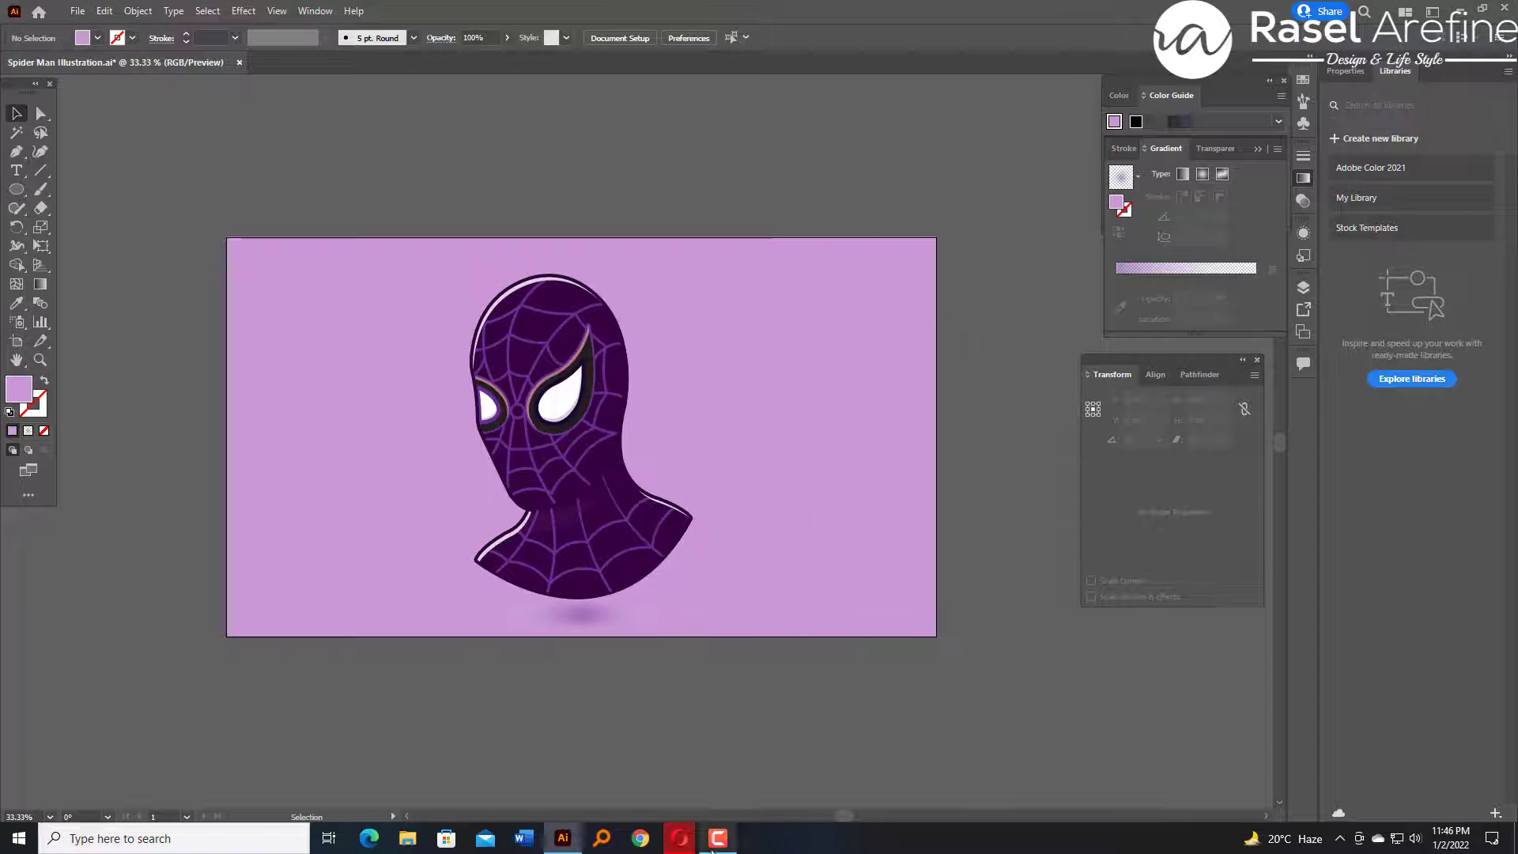